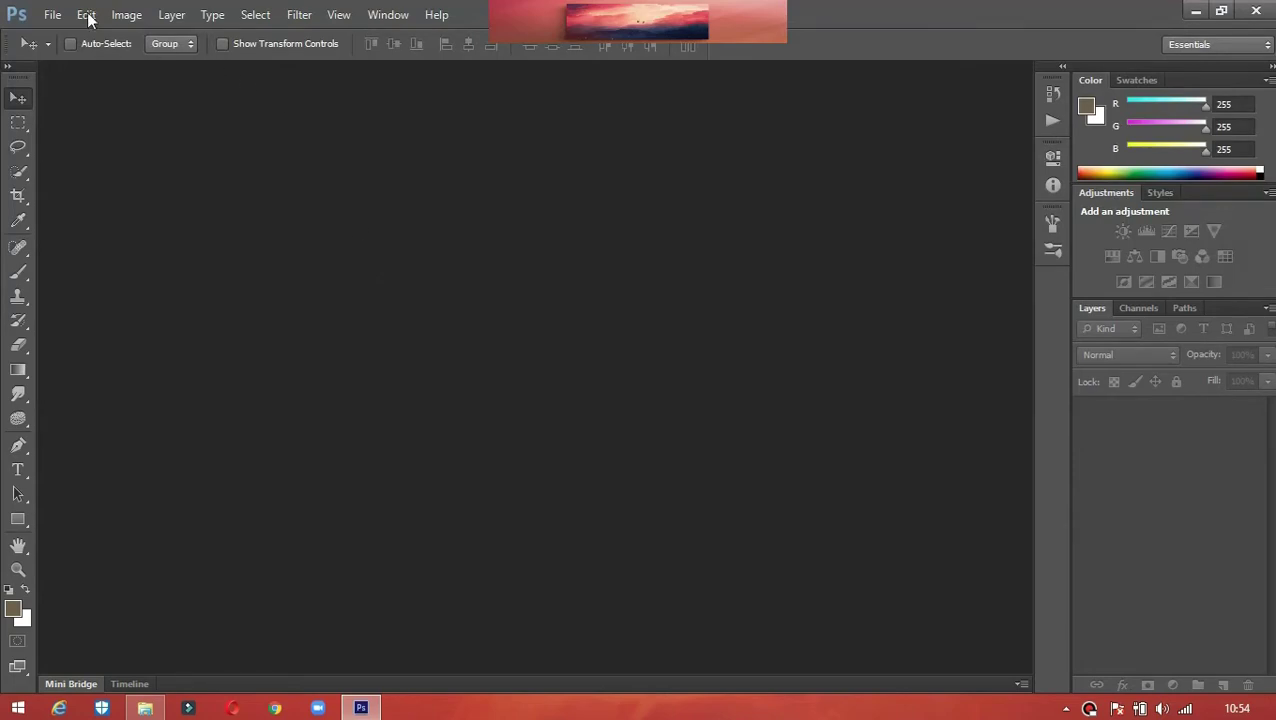
Start a new document and type the project name for the card.
left_click(52, 15)
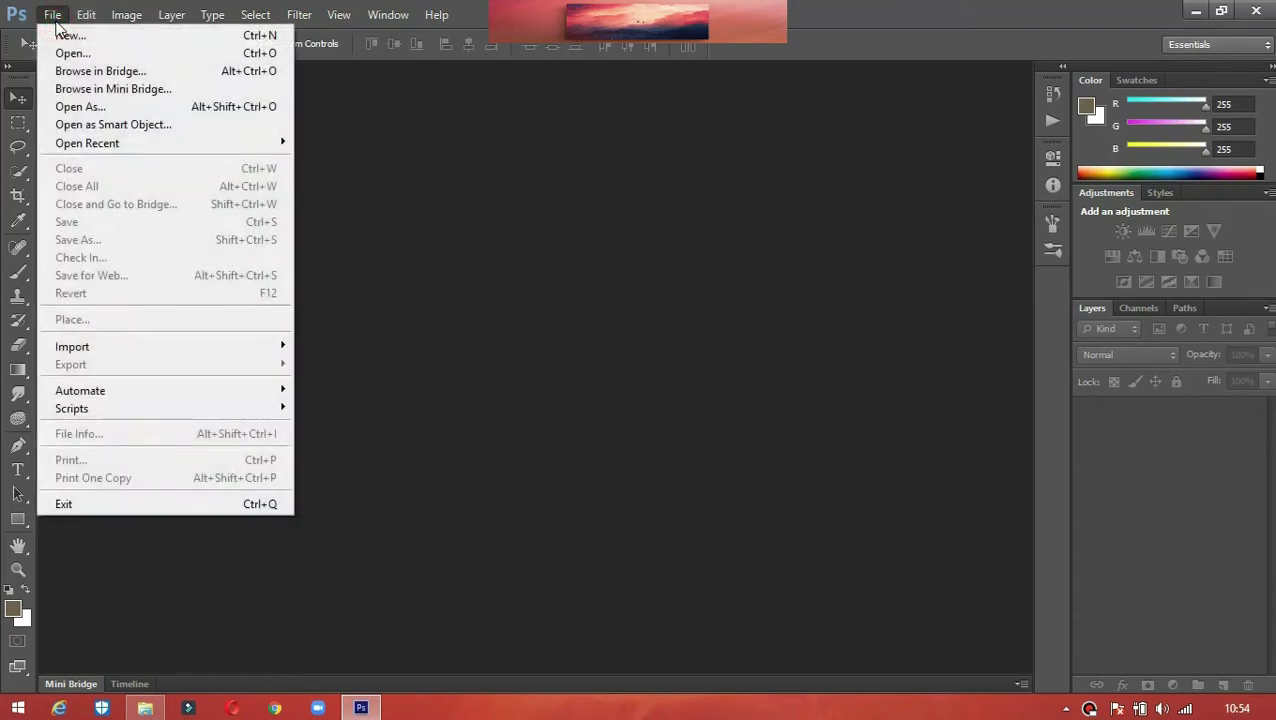
left_click(62, 35)
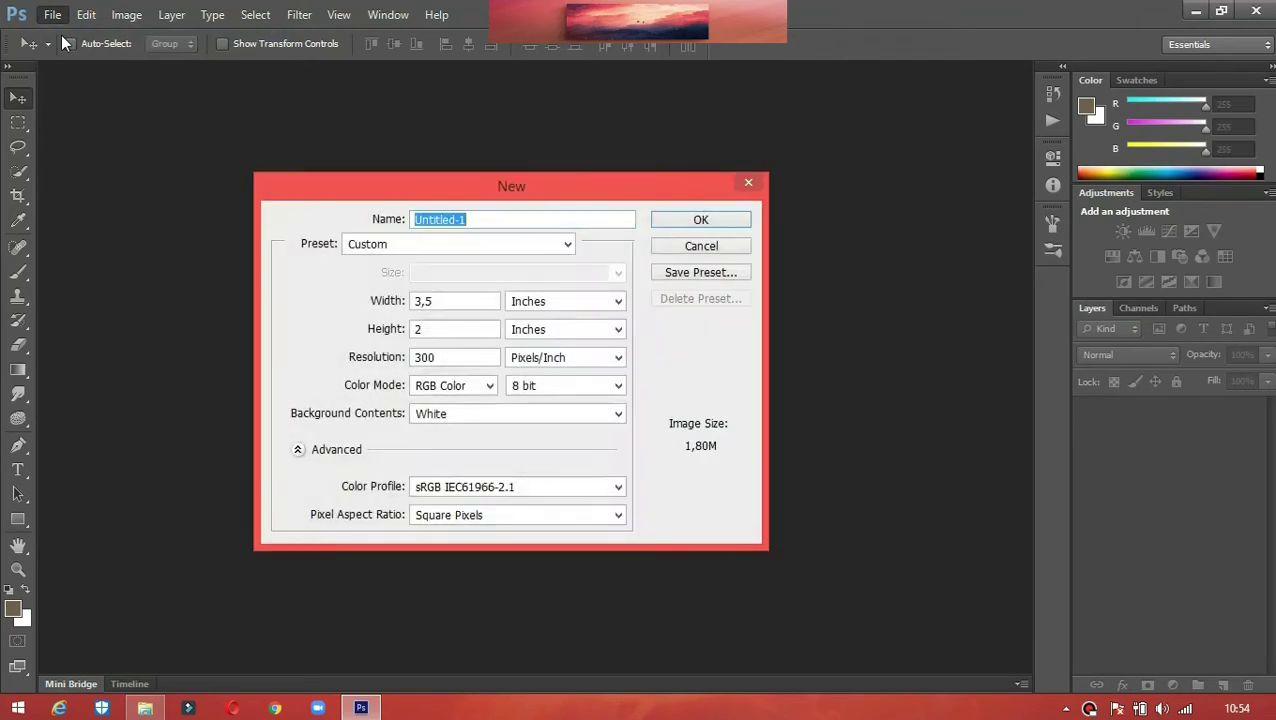
type("Bayu_")
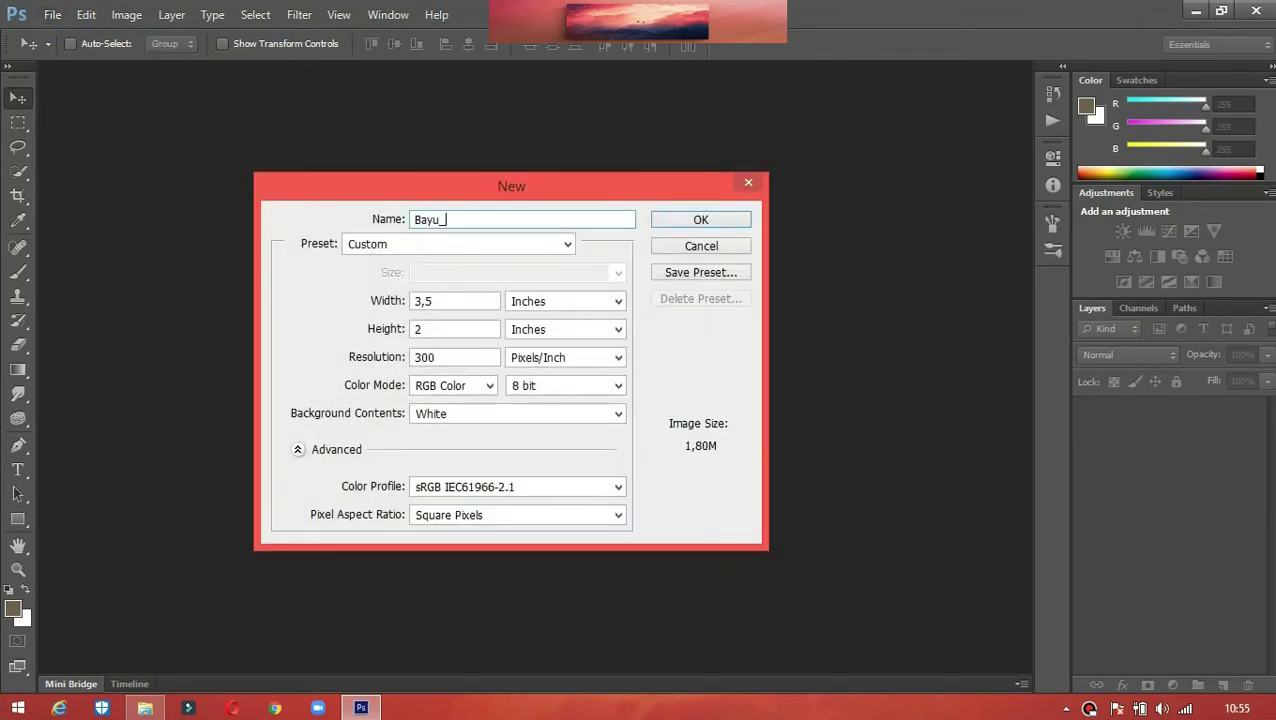
type("Pro")
type("ject1_YourClass")
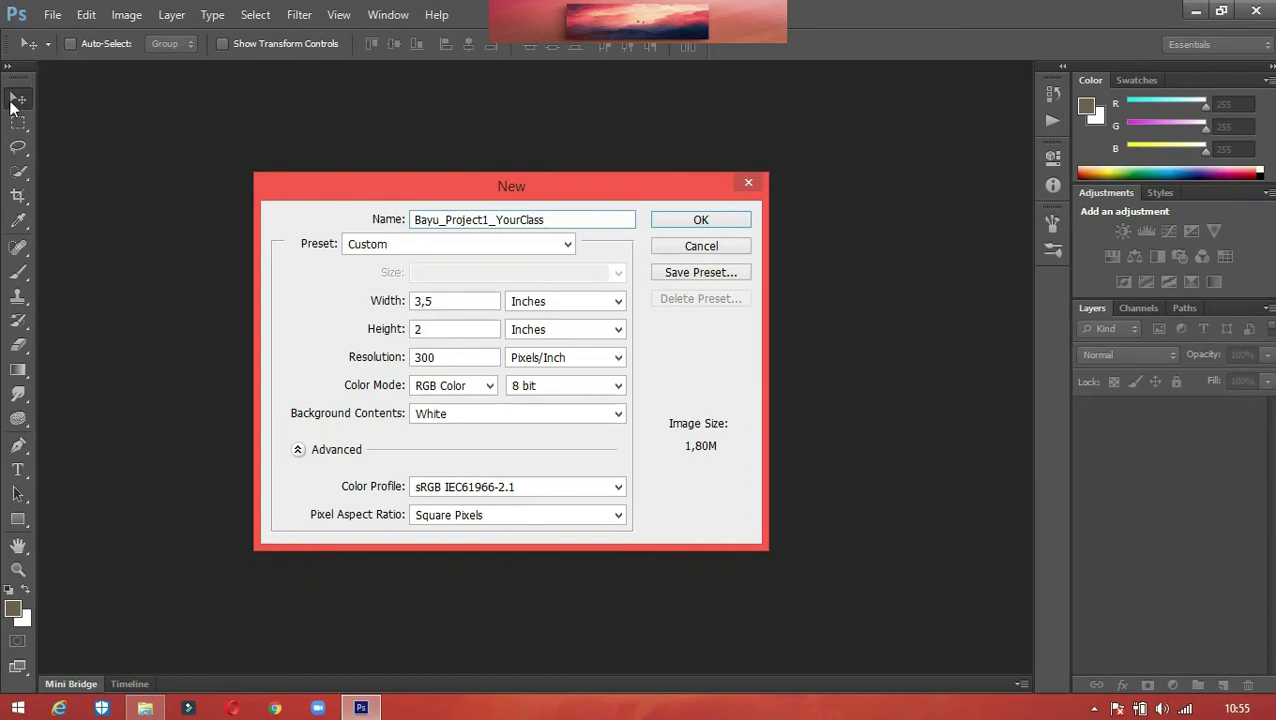
Make the card 3,5 × 2 inches at 300 pixels/inch and create it.
left_click(443, 304)
left_click(582, 302)
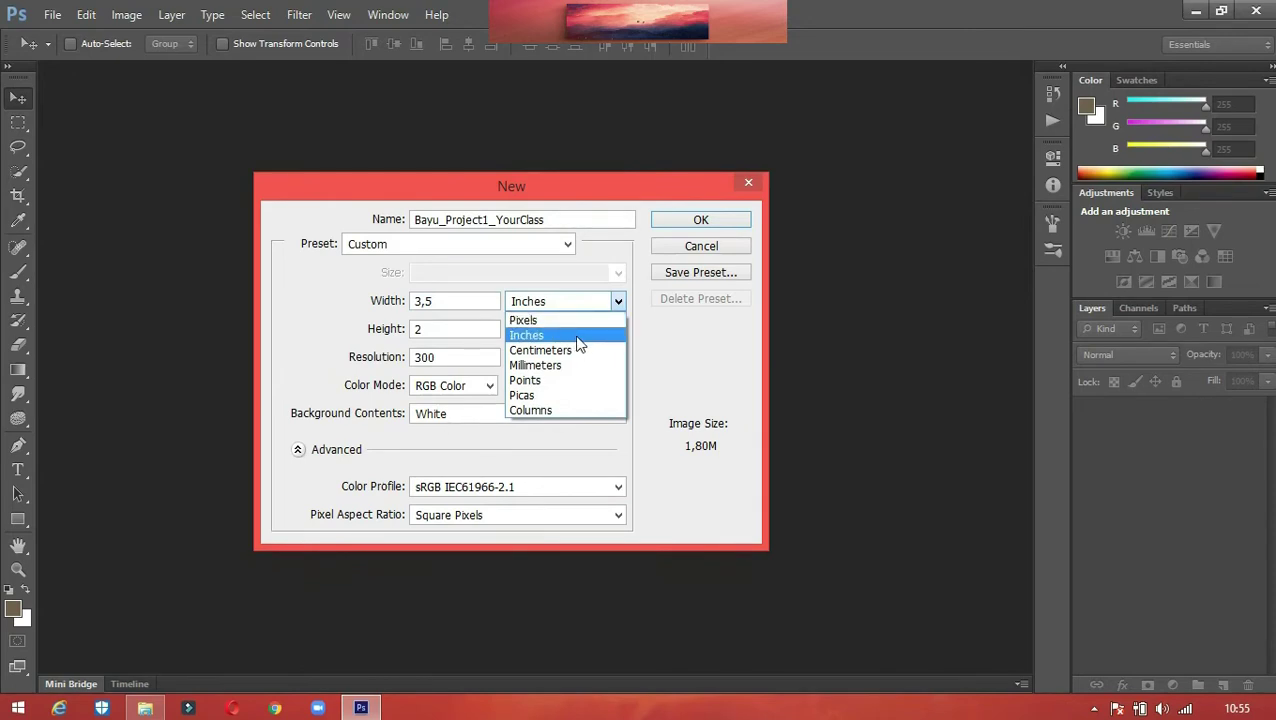
left_click(578, 337)
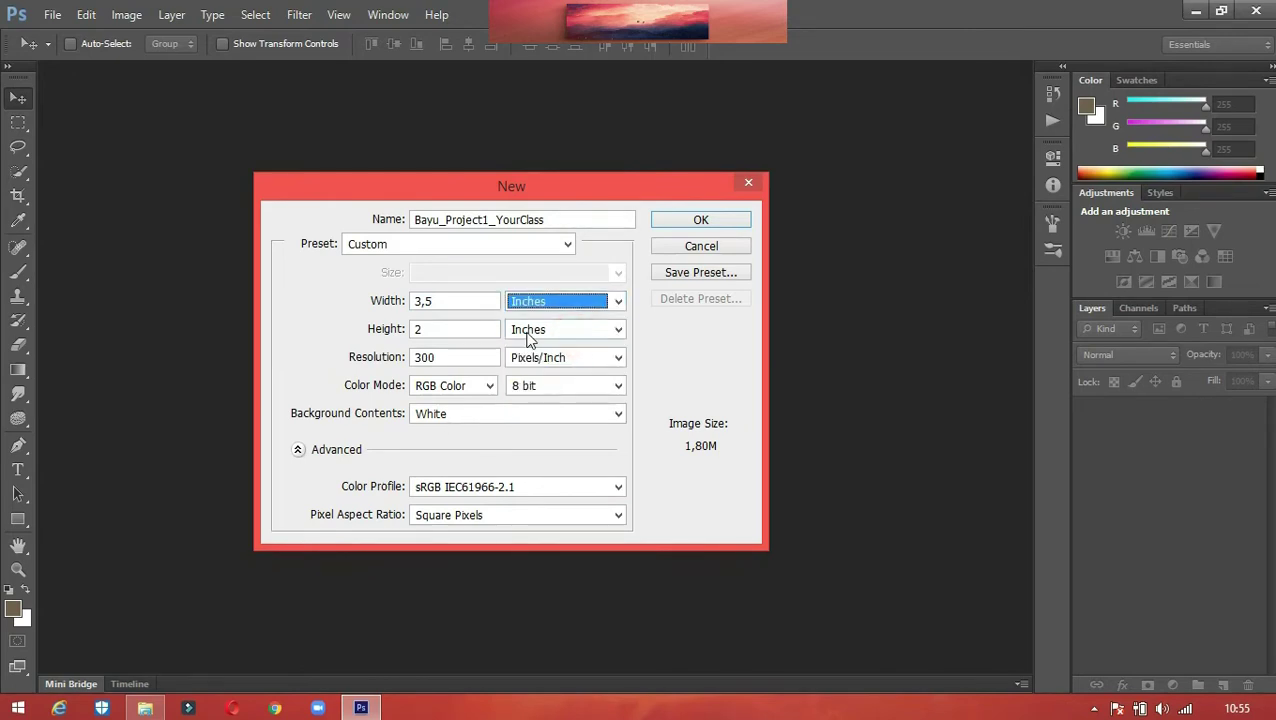
left_click(476, 330)
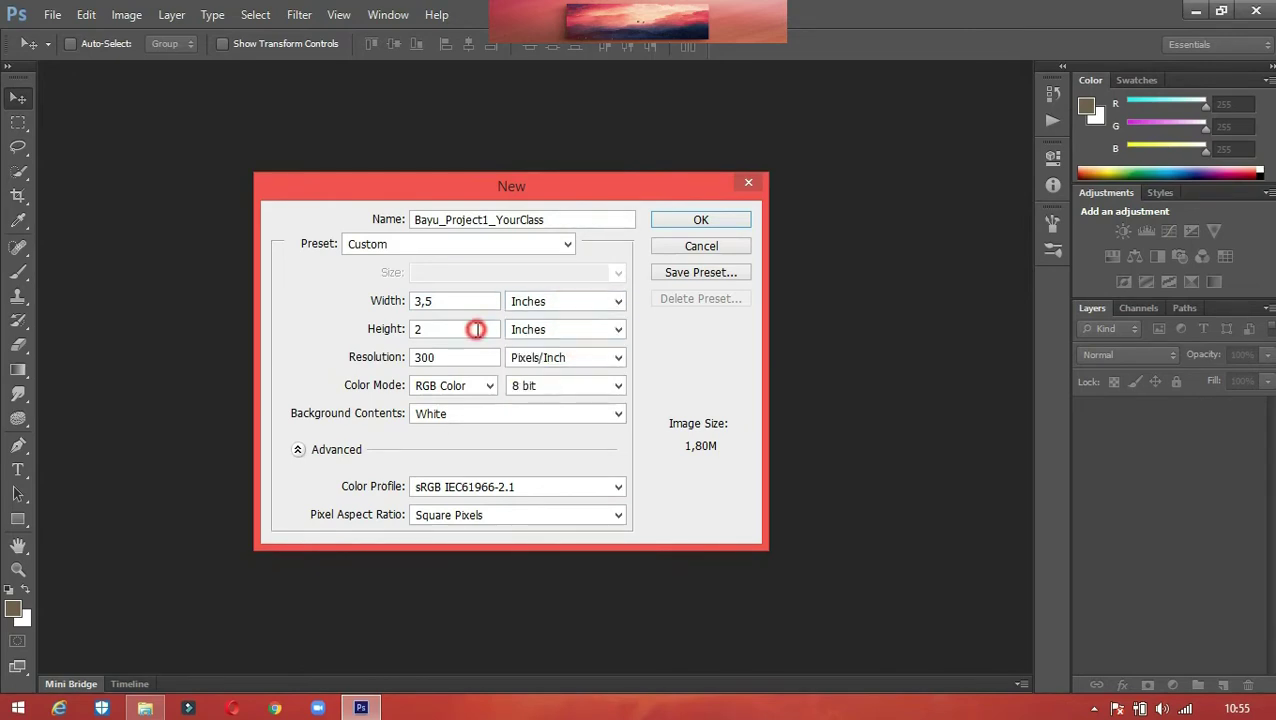
left_click(556, 331)
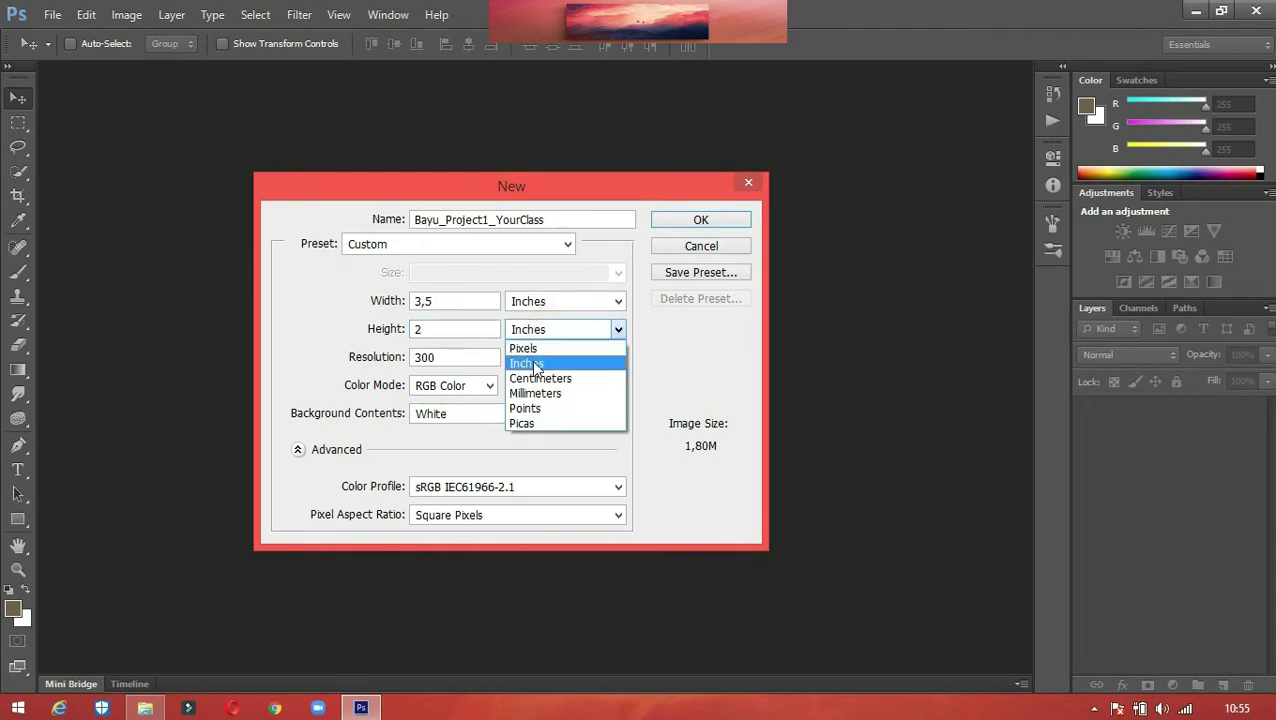
left_click(529, 364)
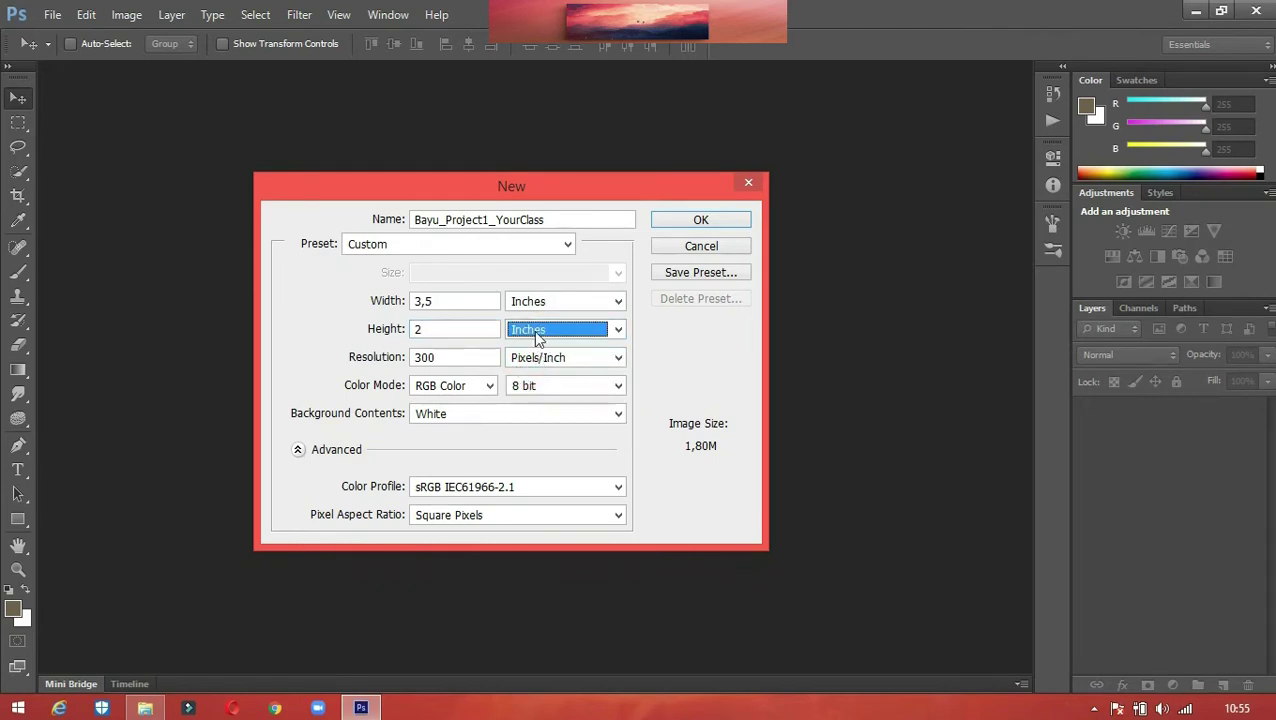
left_click(479, 356)
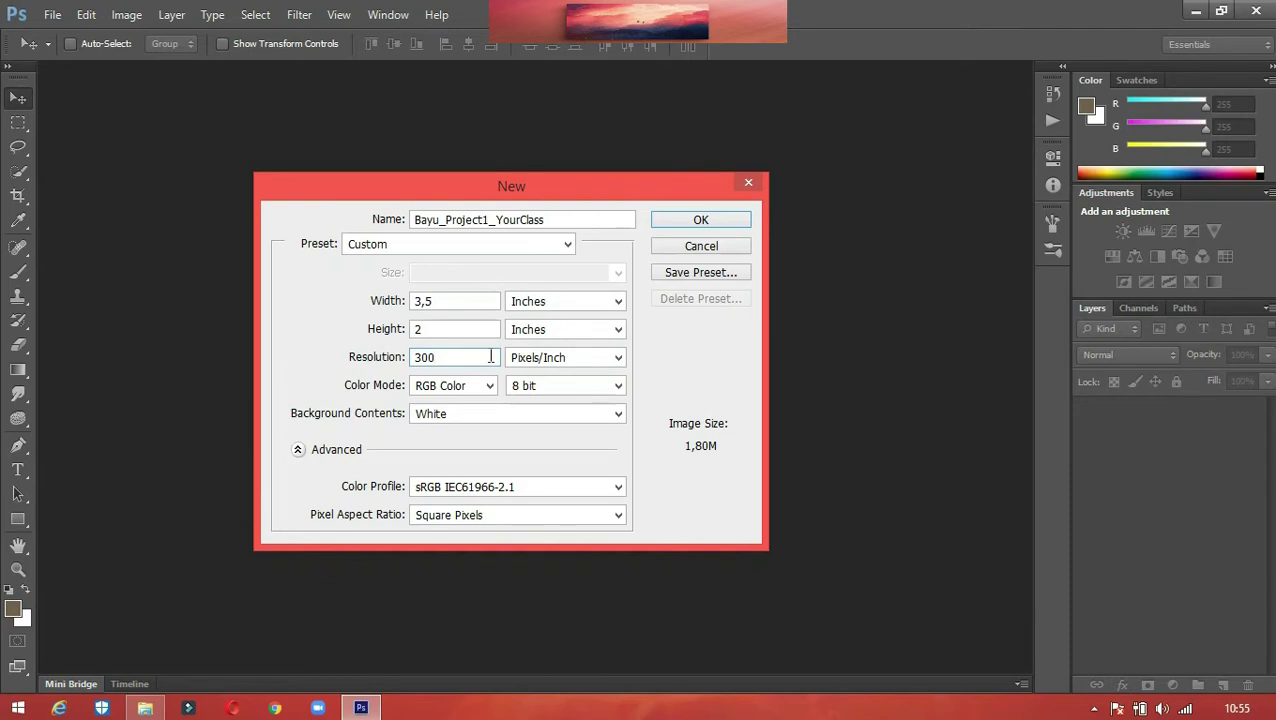
left_click(565, 359)
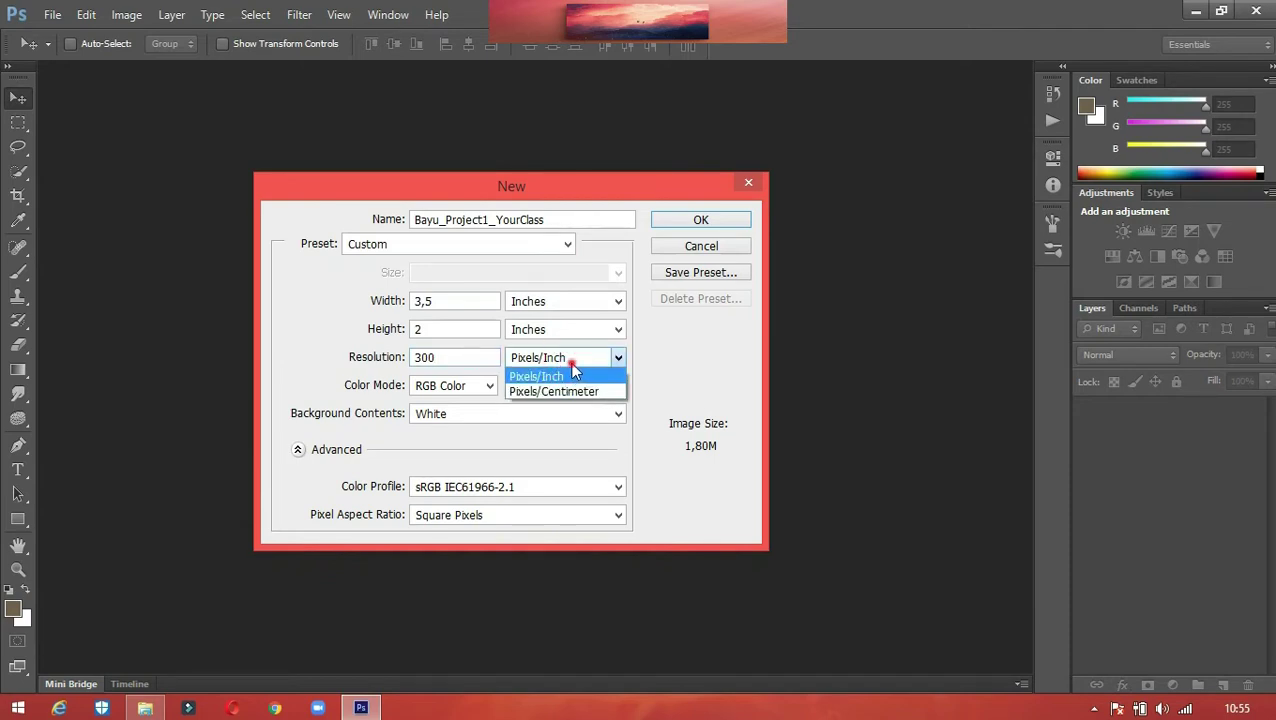
left_click(574, 374)
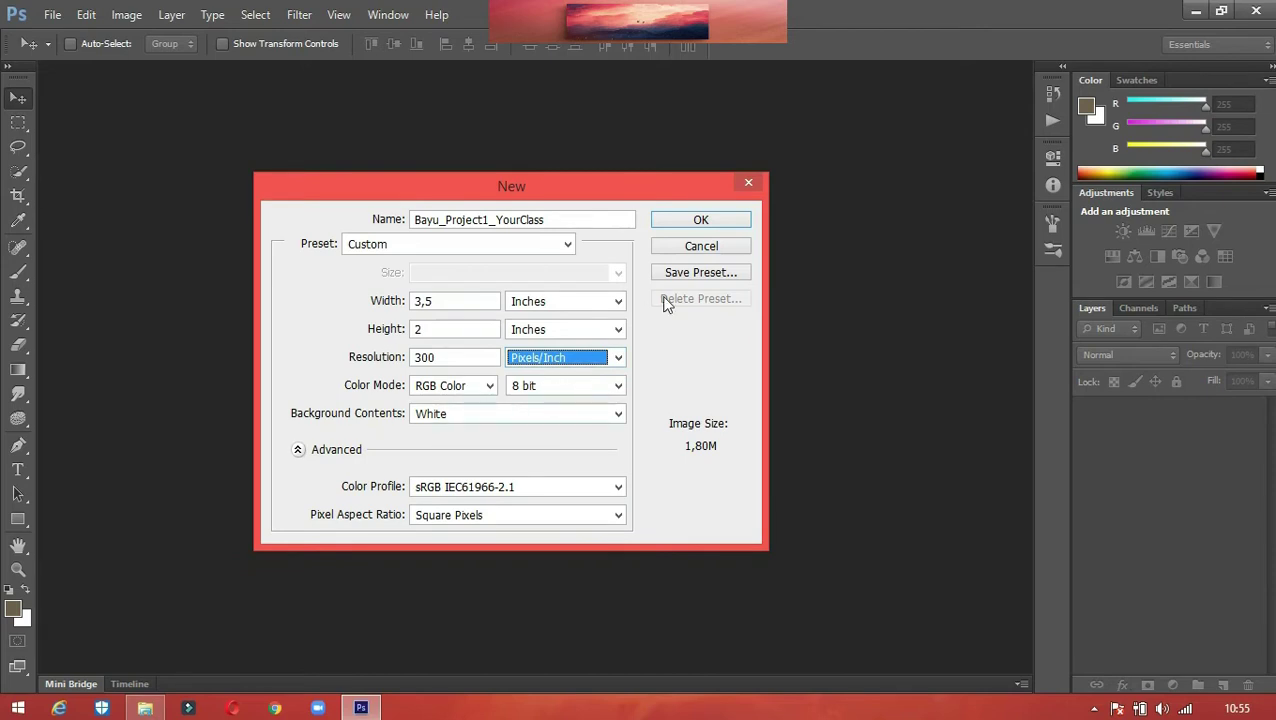
left_click(699, 222)
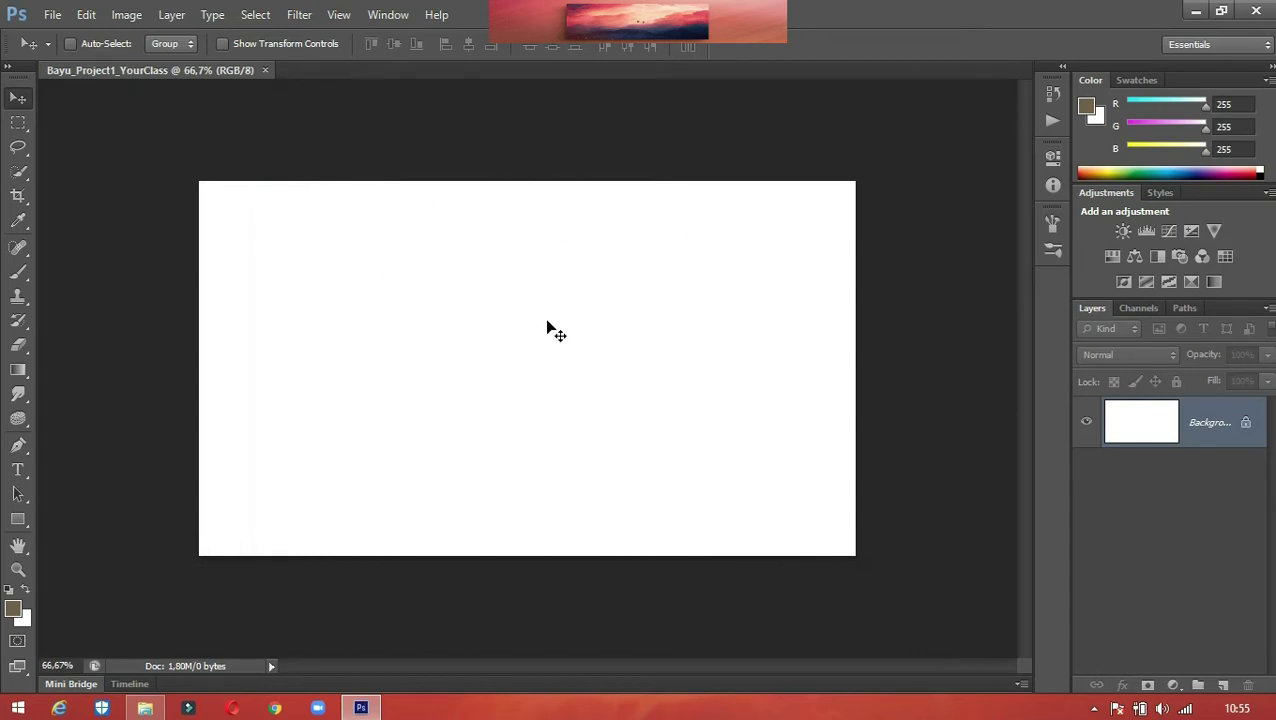
Draw a rectangle shape over the entire card and fill it black.
left_click(18, 519)
left_click(18, 519)
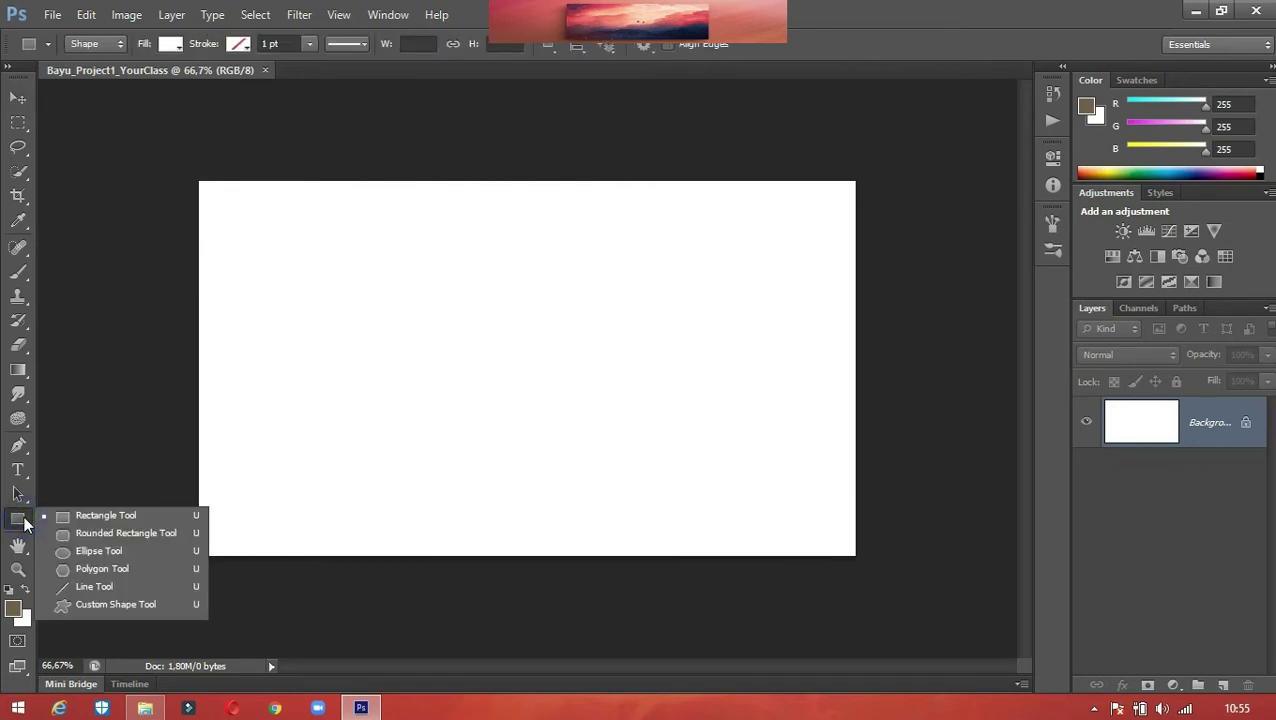
left_click(109, 515)
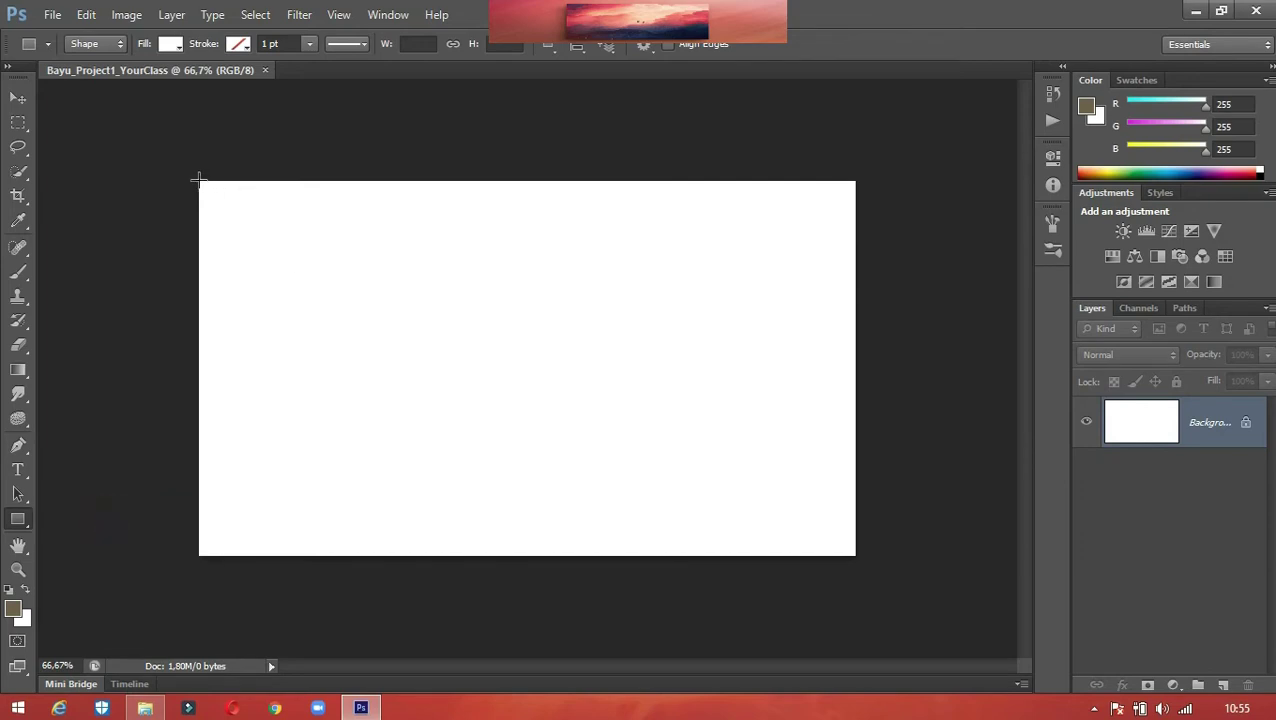
left_click_drag(197, 179, 854, 554)
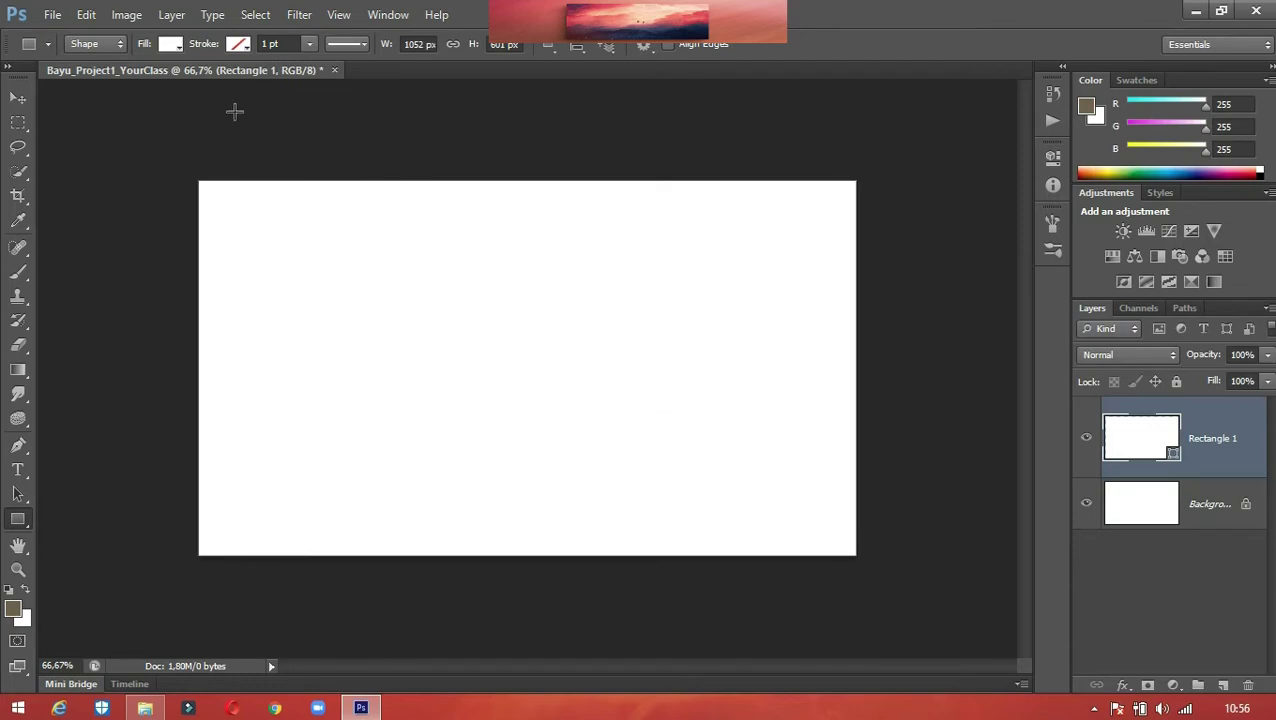
left_click(175, 46)
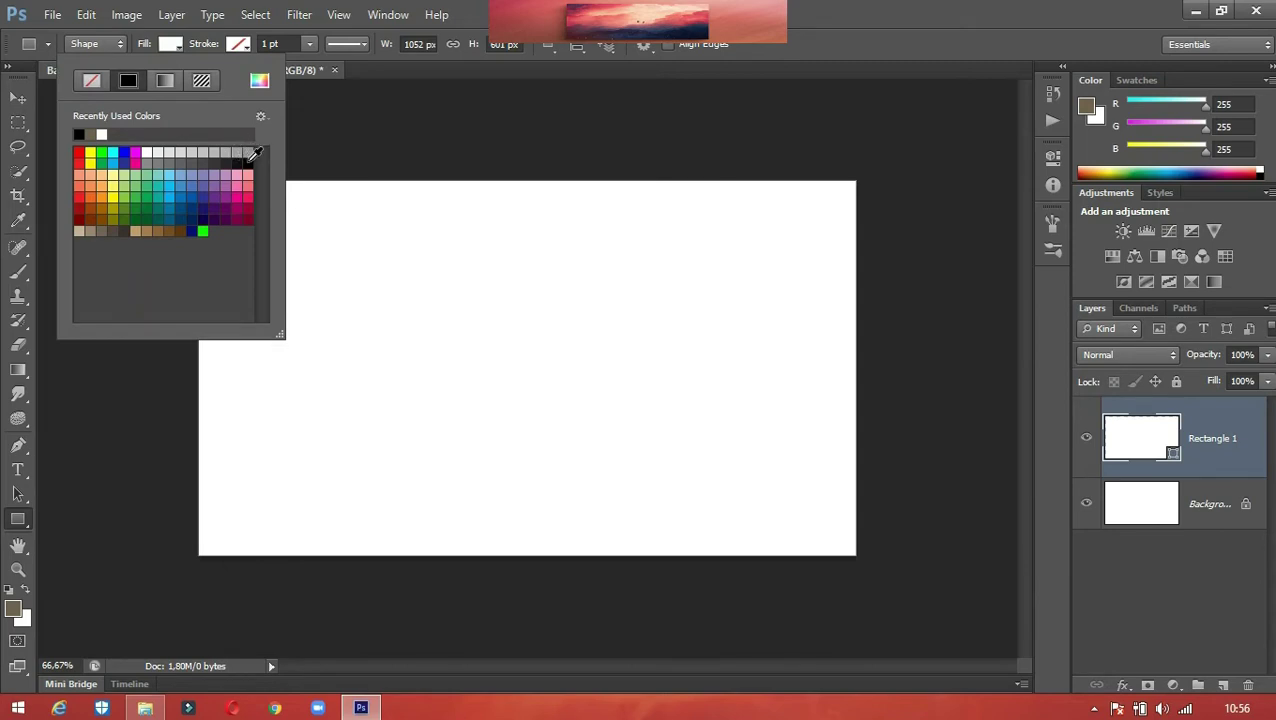
left_click(246, 154)
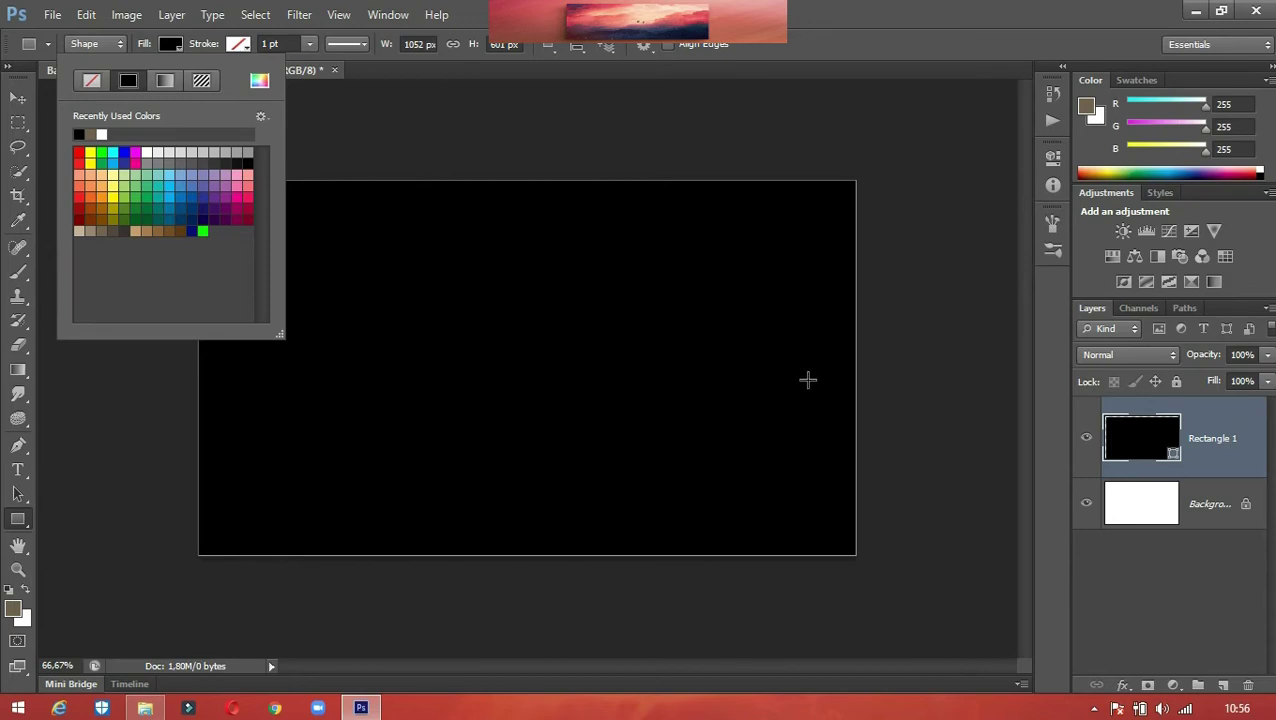
left_click(19, 103)
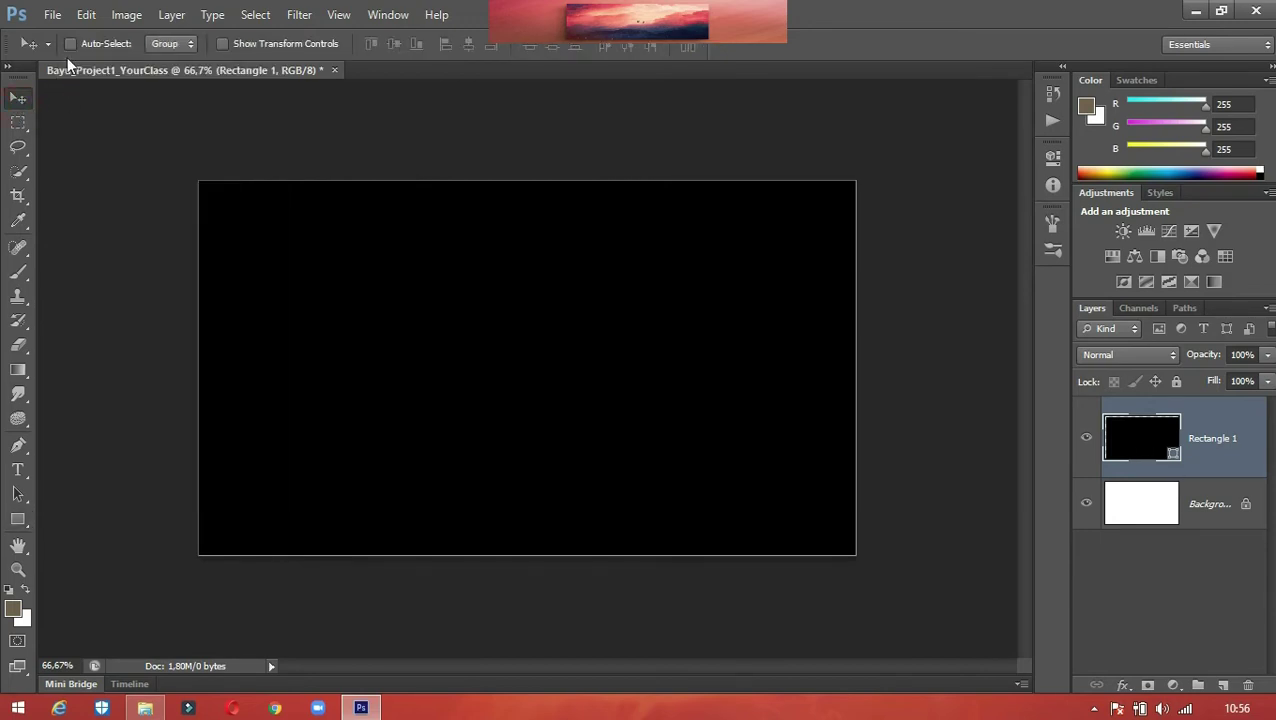
Open photo 1, Photo 2 and Photo 3 together from the picture folder.
left_click(46, 14)
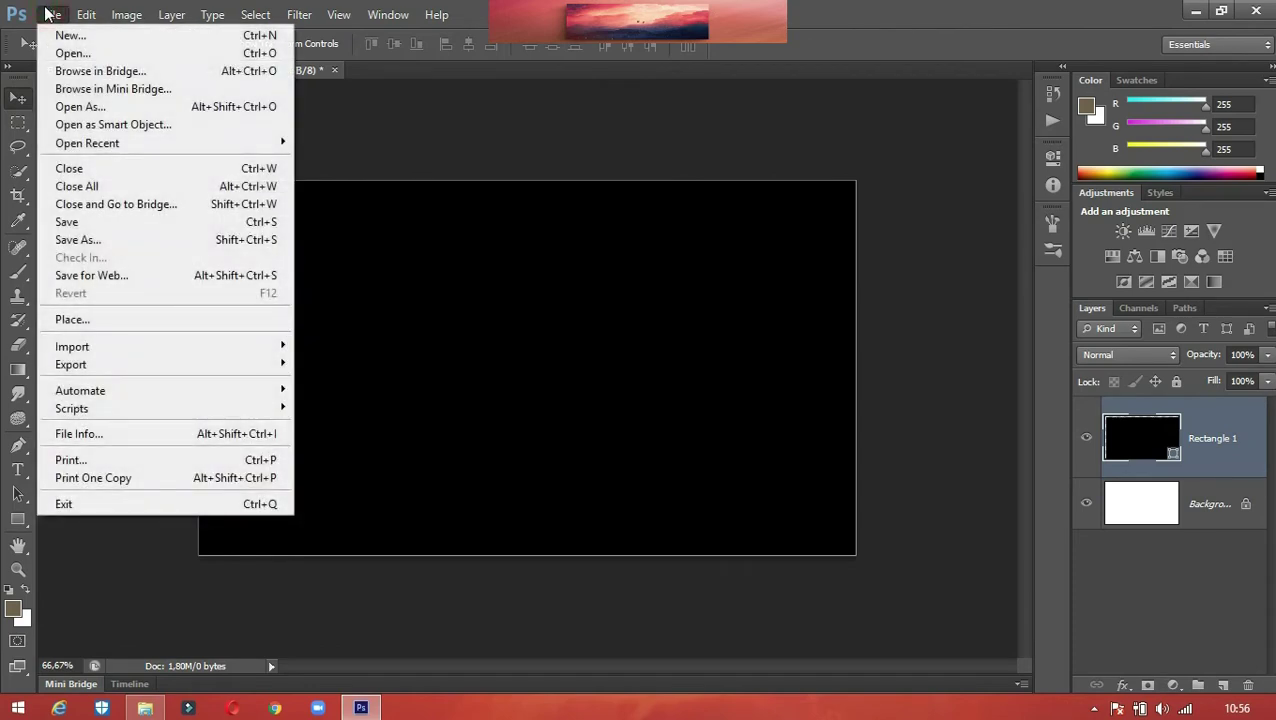
left_click(60, 56)
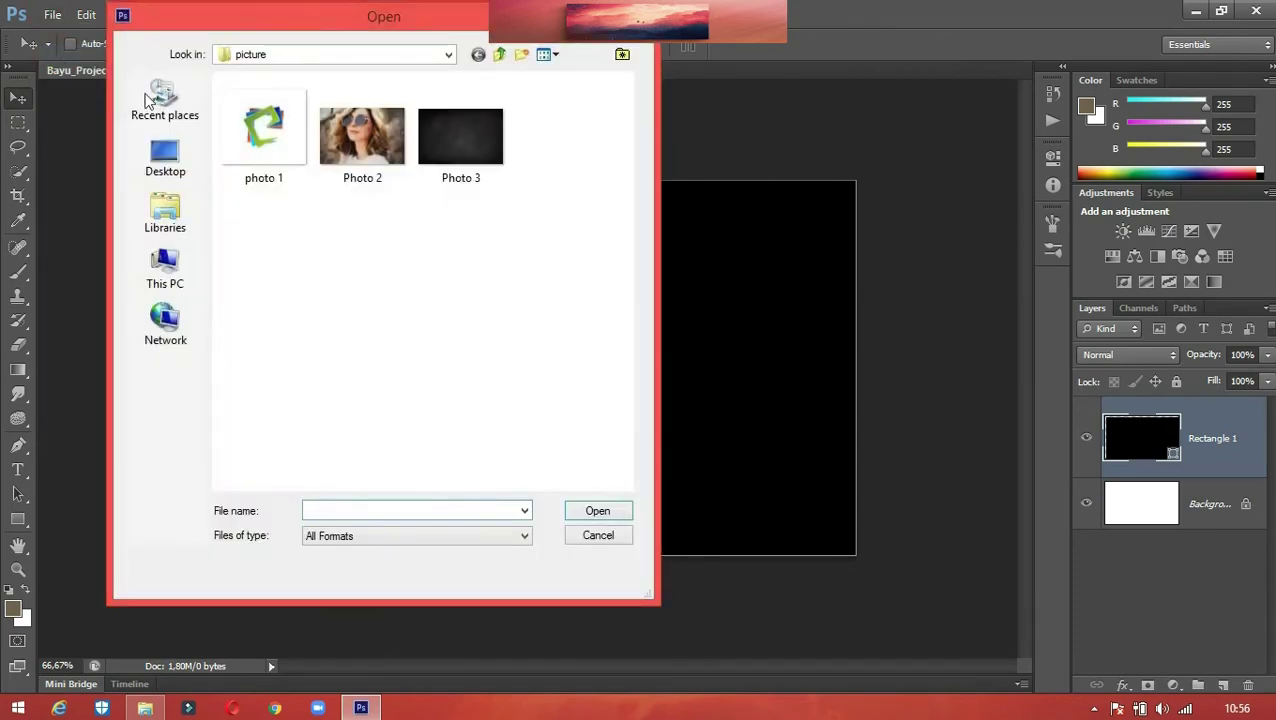
left_click(257, 135)
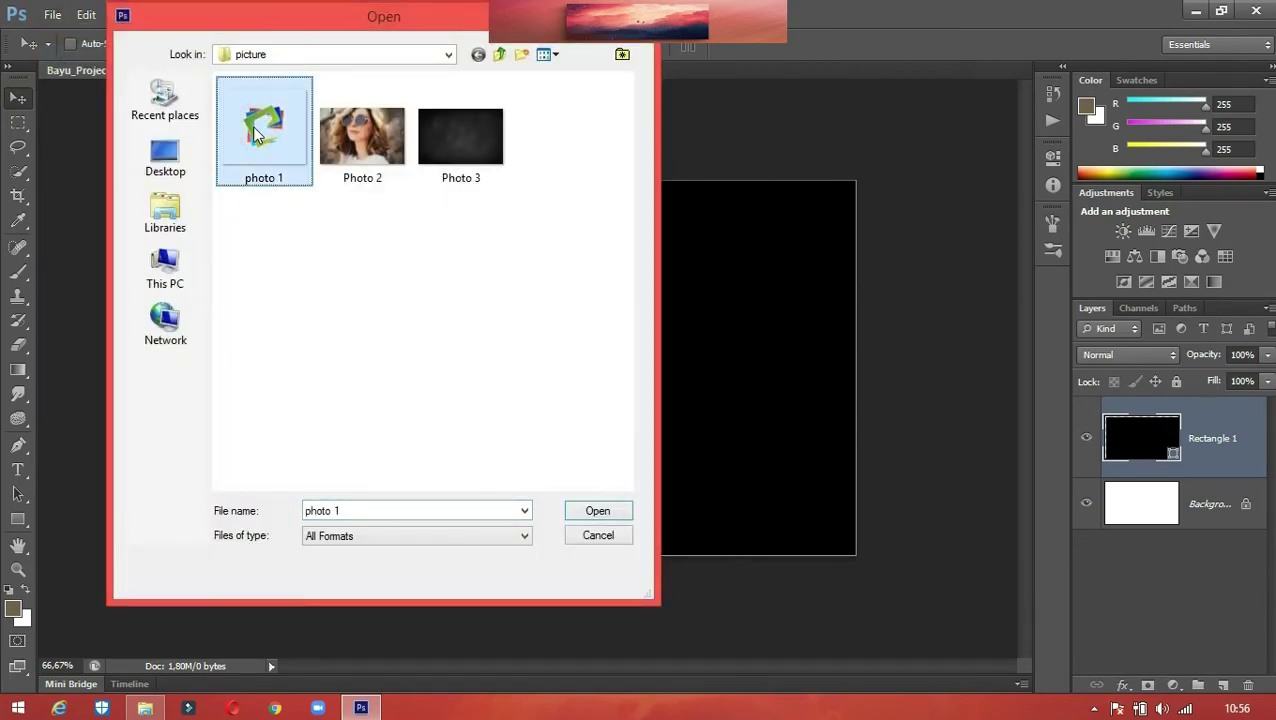
left_click(460, 140, "shift")
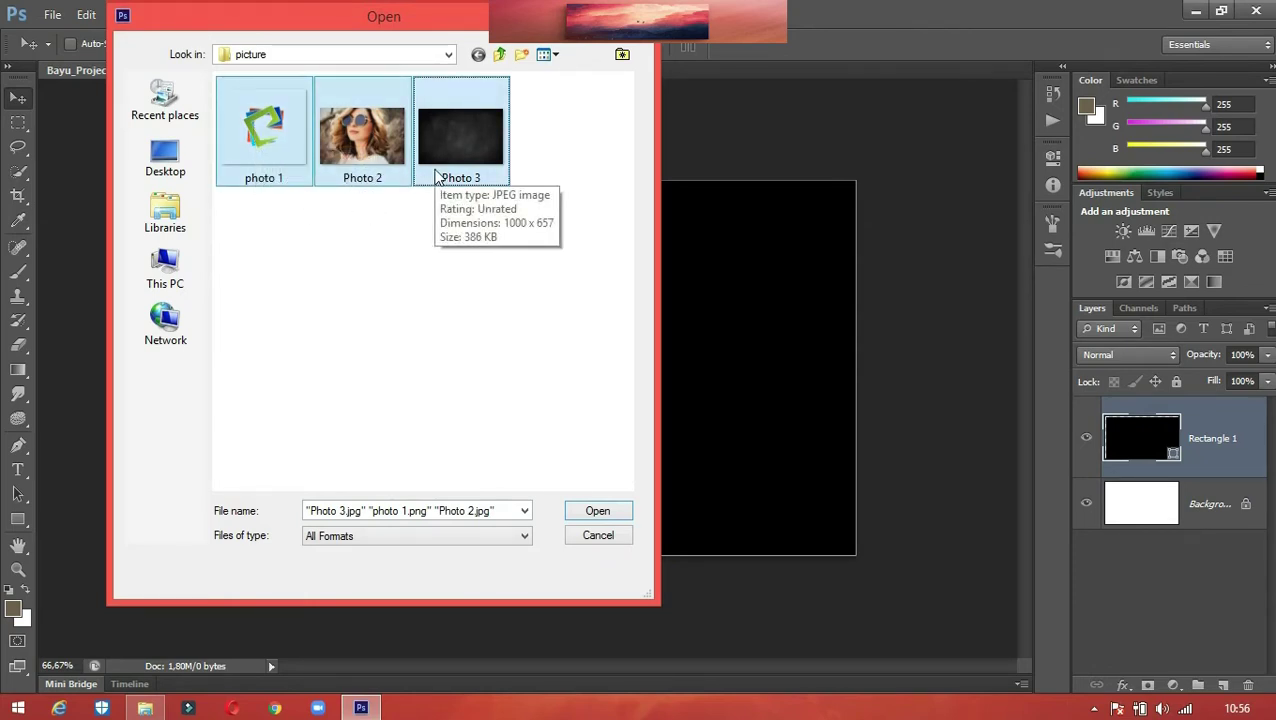
left_click(597, 511)
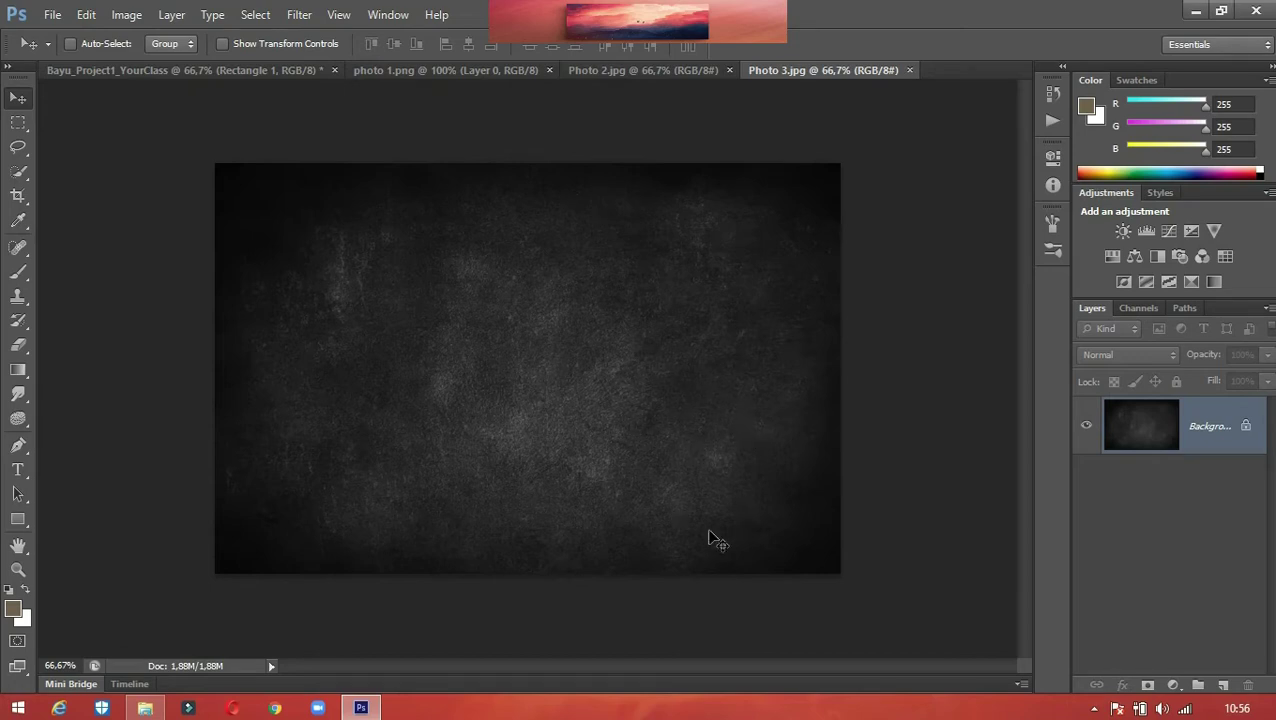
Select the grunge texture image and paste it into the business card document.
key("ctrl+a")
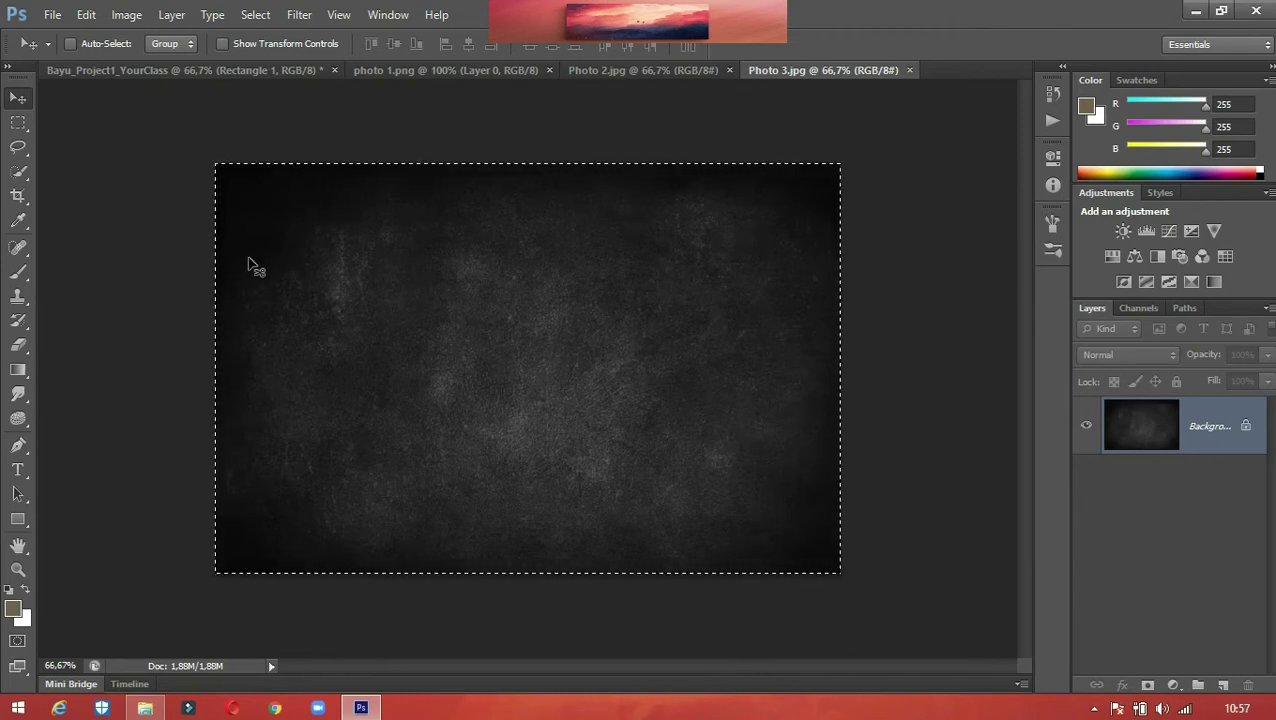
left_click(234, 74)
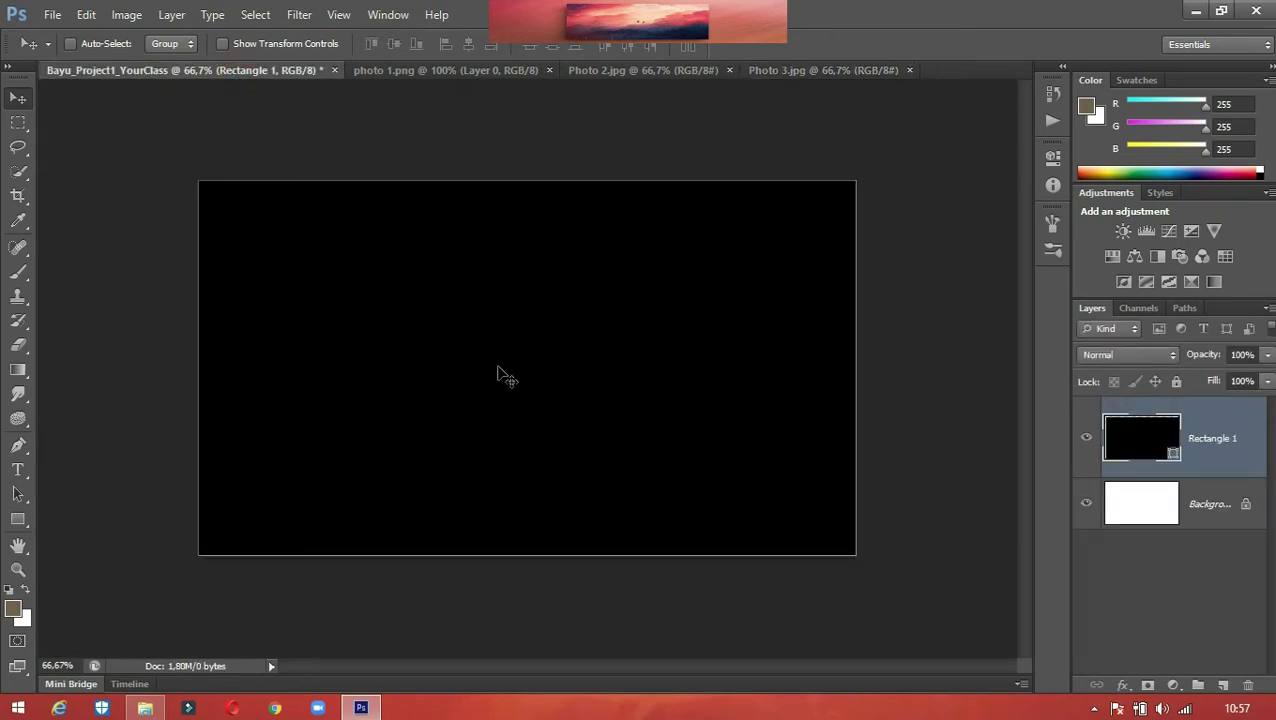
key("ctrl+v")
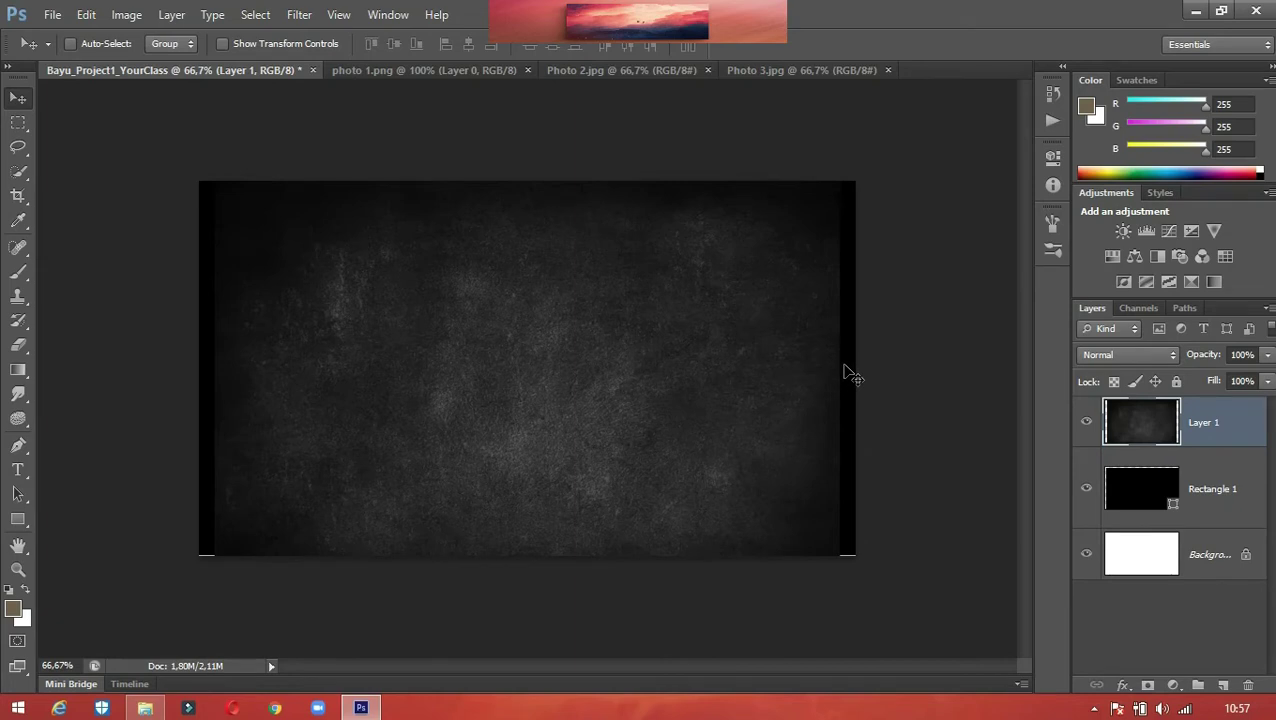
Scale the pasted texture to about 111% so it covers the whole card.
key("ctrl+t")
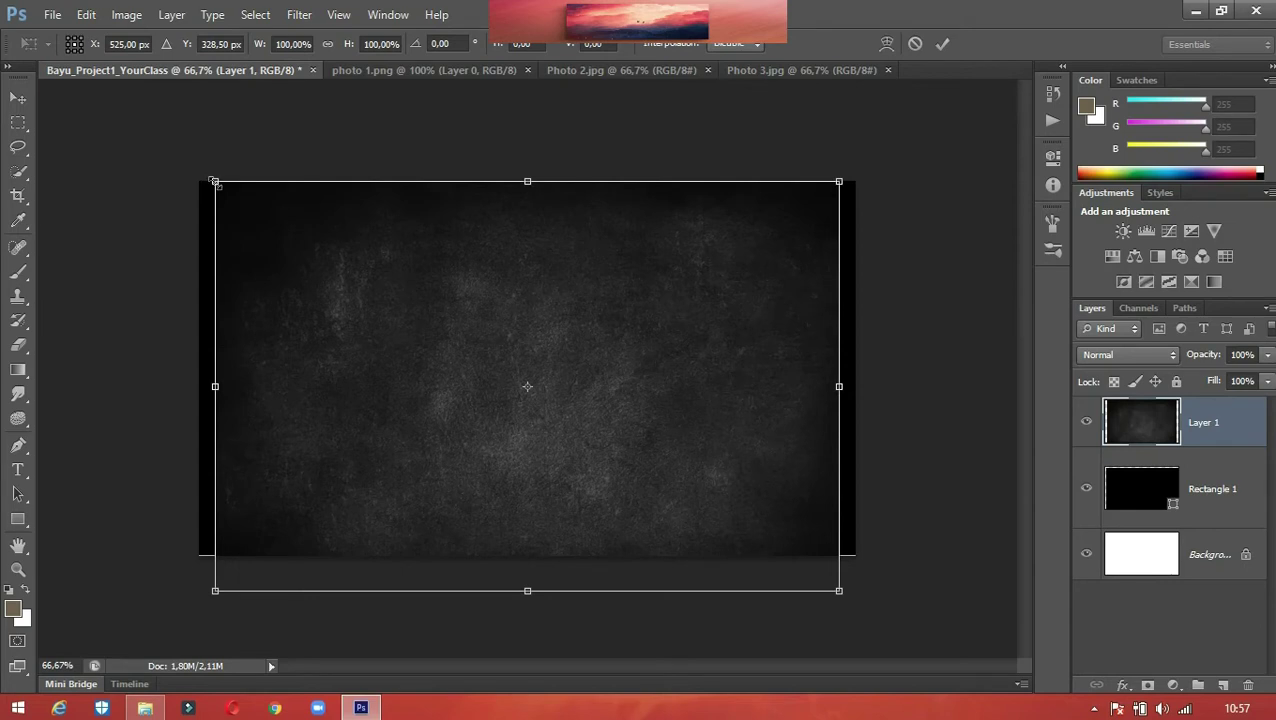
left_click_drag(213, 181, 184, 162)
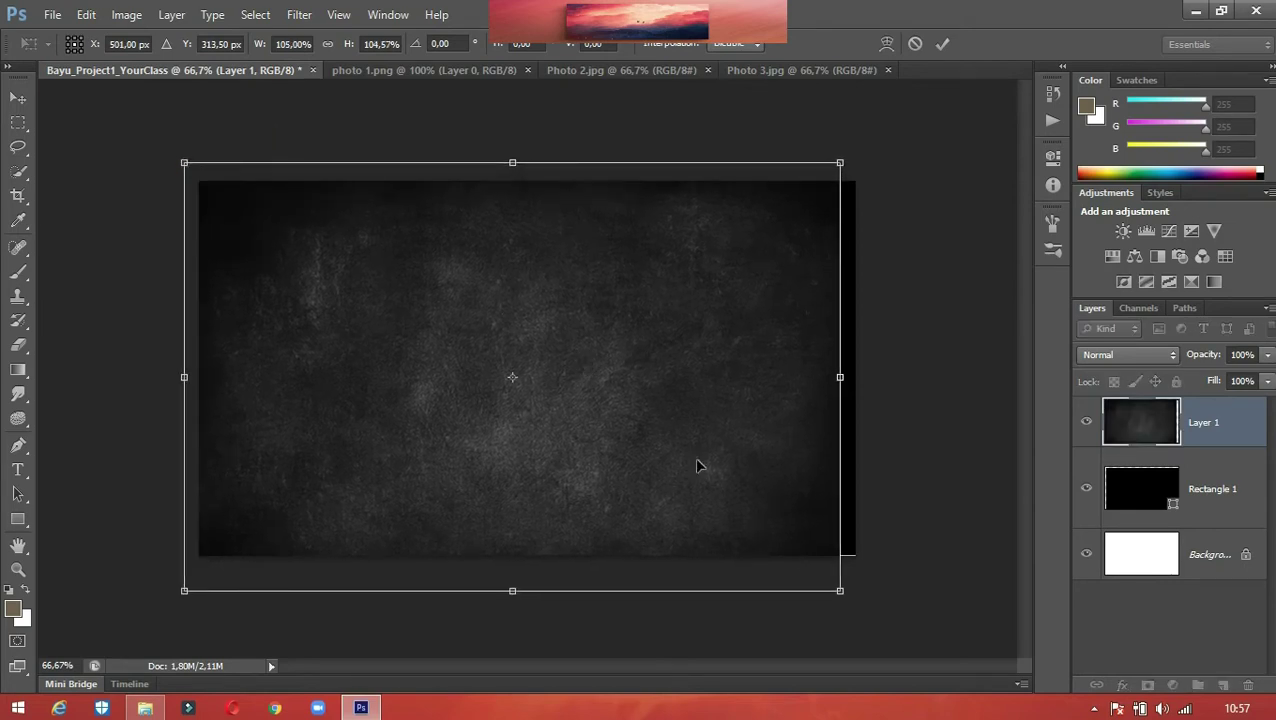
left_click_drag(840, 590, 877, 606)
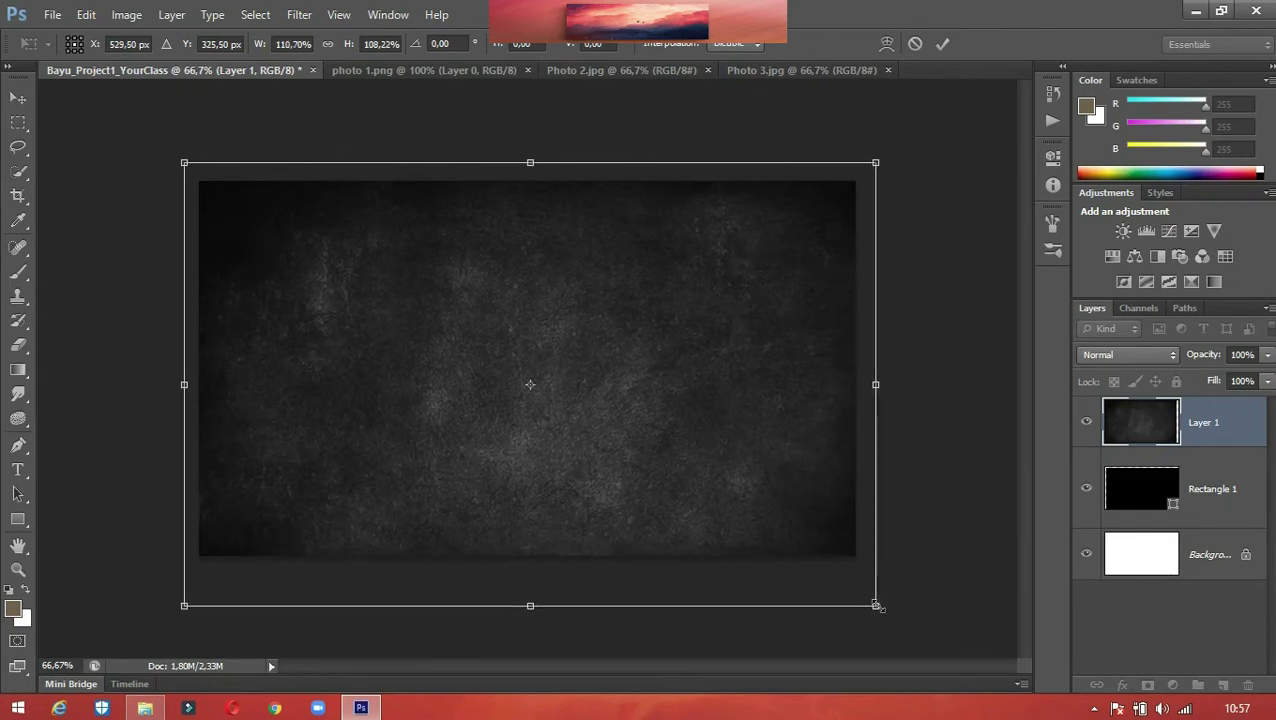
left_click(941, 45)
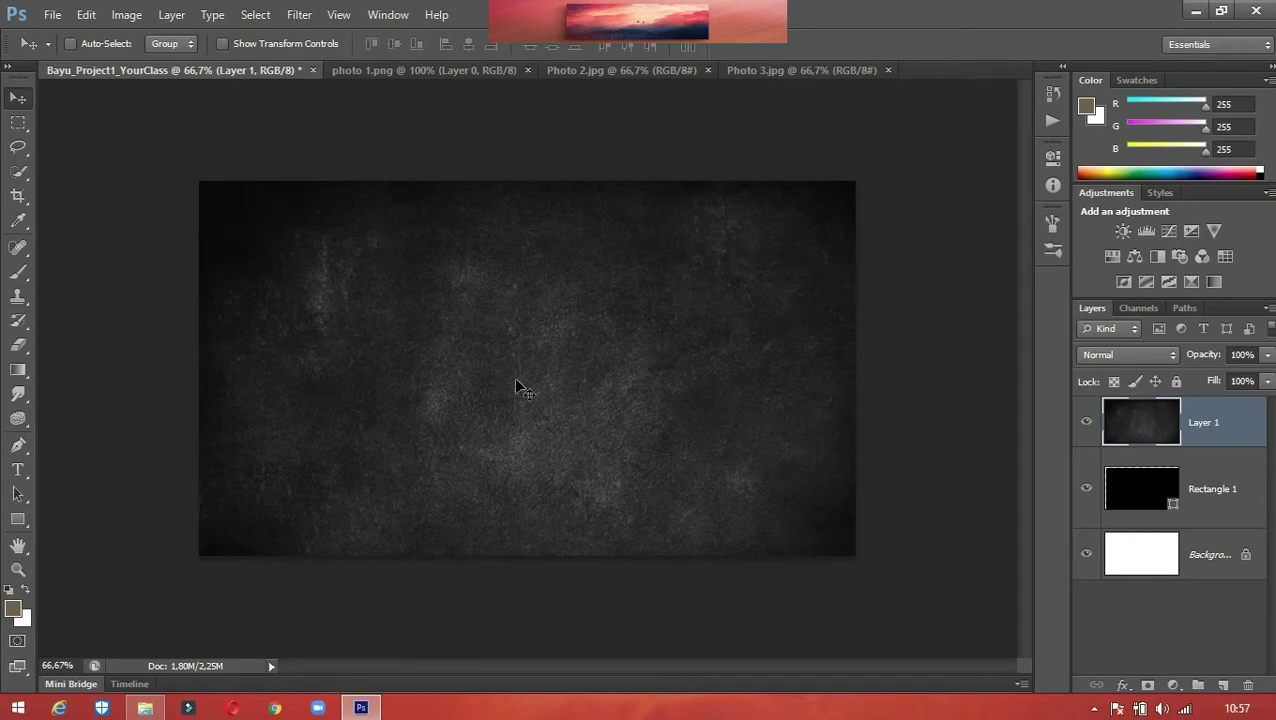
Rename Layer 1 to 'Photo 3' and attach a white layer mask.
double_click(1205, 422)
type("Photo")
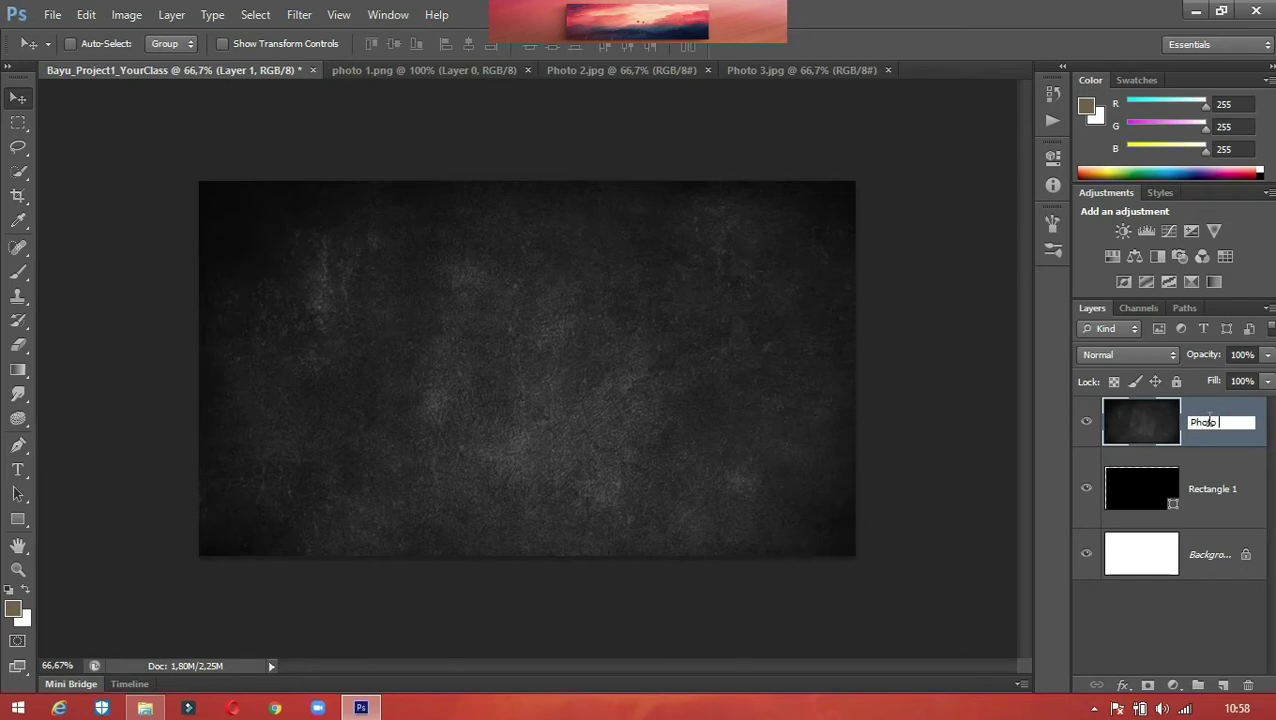
type(" 3")
key("Return")
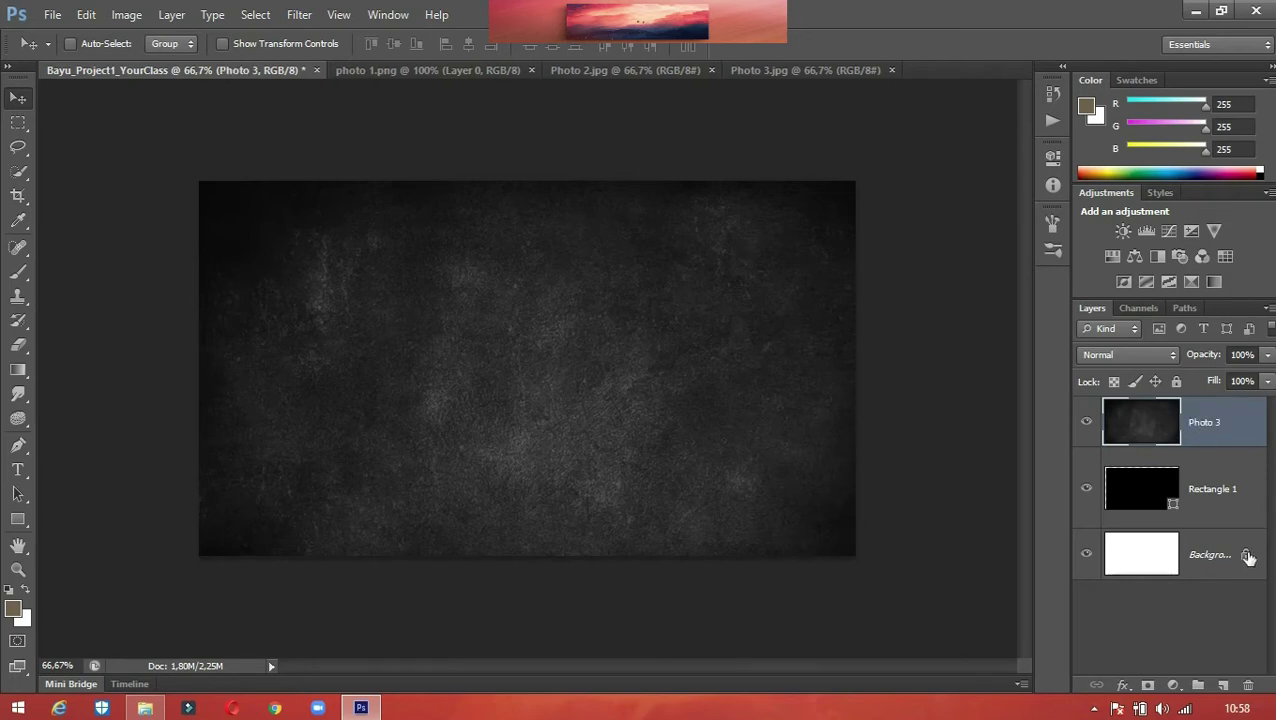
left_click(1148, 686)
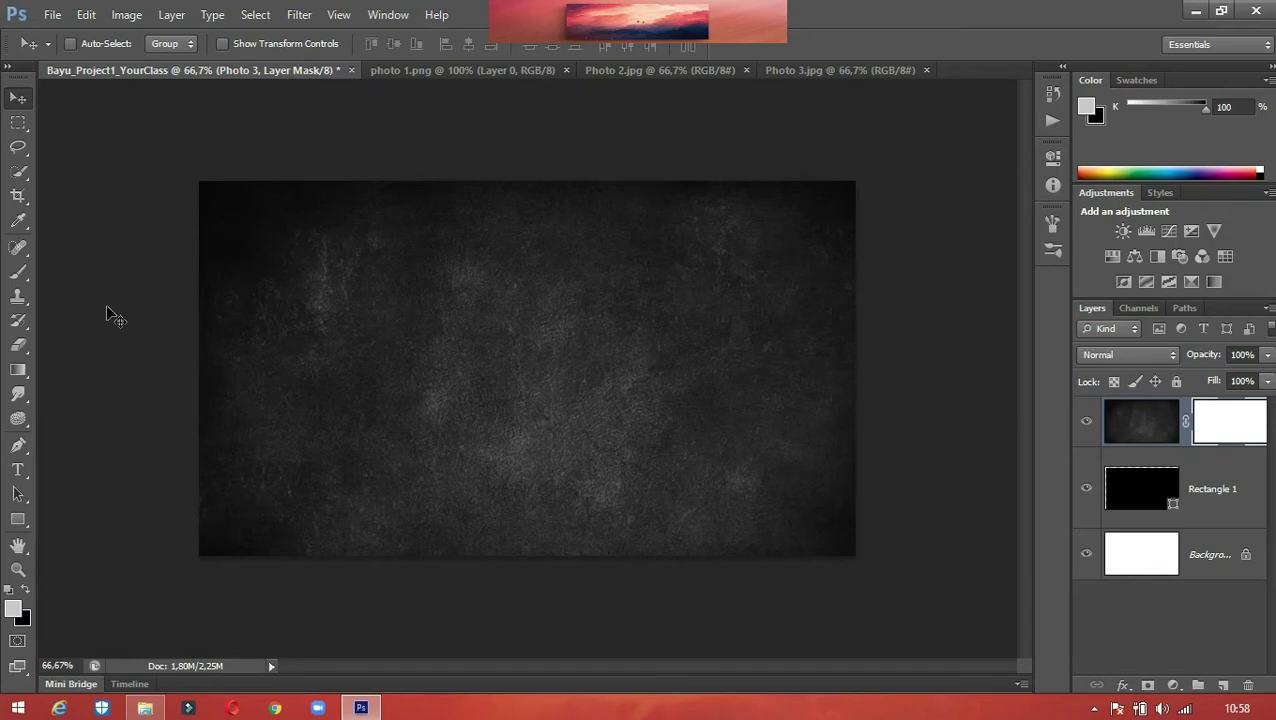
left_click(29, 279)
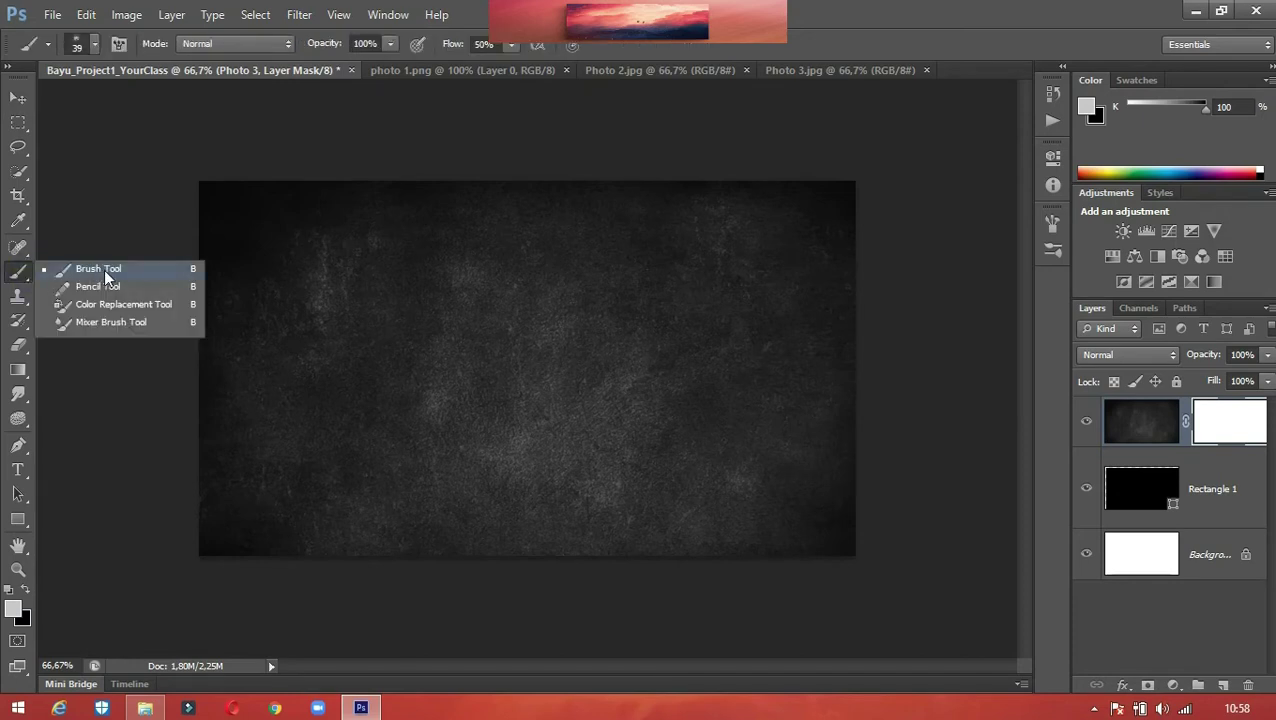
Pick the 39 px splatter brush tip and enlarge it to 160 px.
left_click(104, 272)
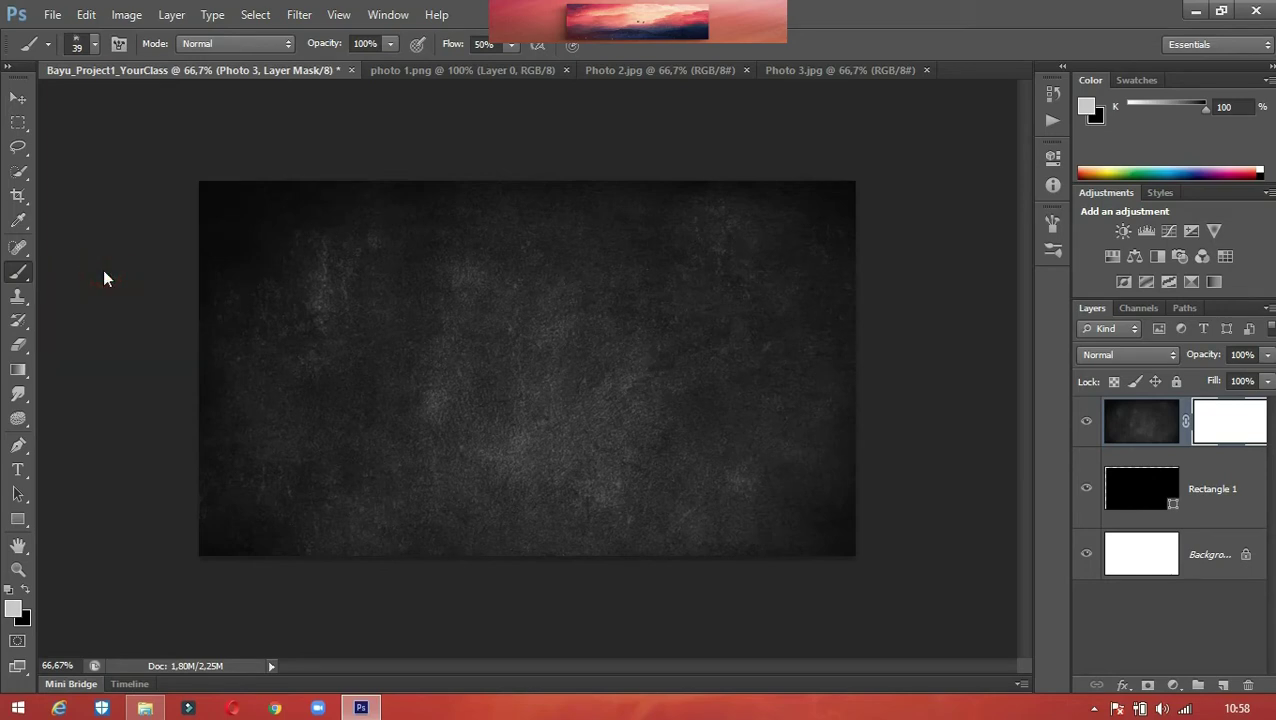
left_click(94, 46)
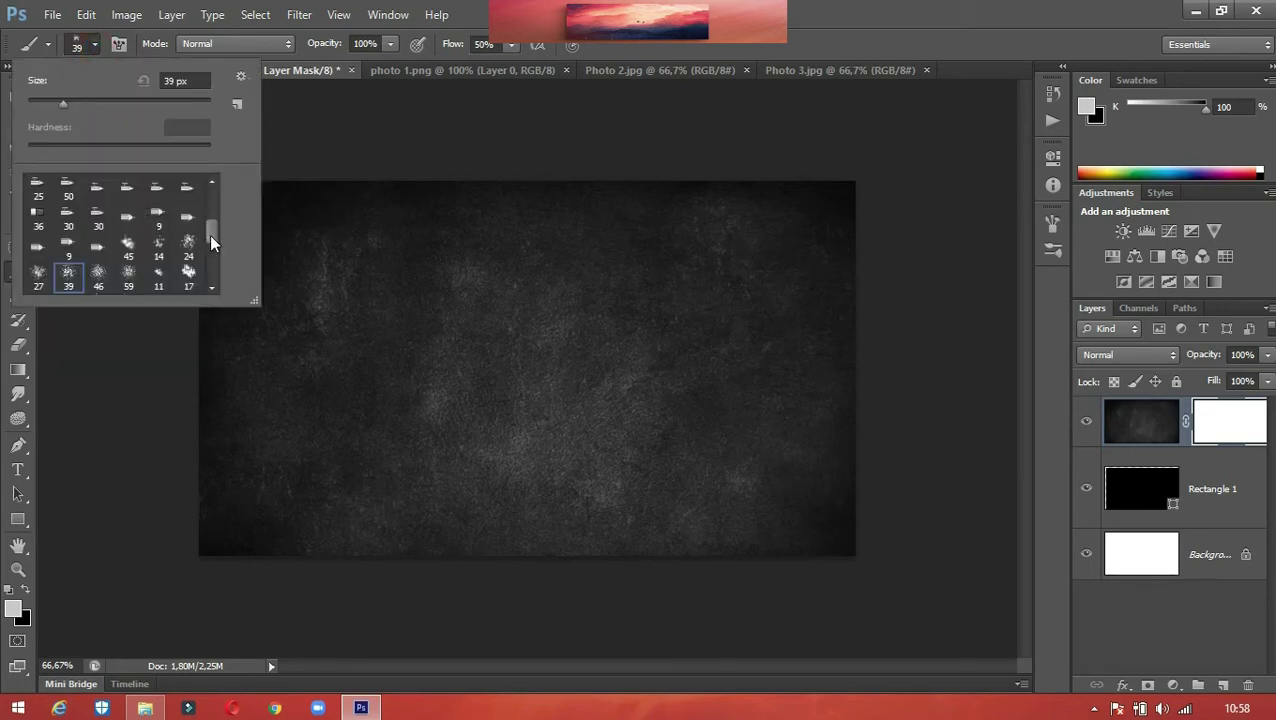
mouse_move(212, 236)
left_mouse_down()
mouse_move(211, 256)
mouse_move(213, 231)
mouse_move(212, 242)
left_mouse_up()
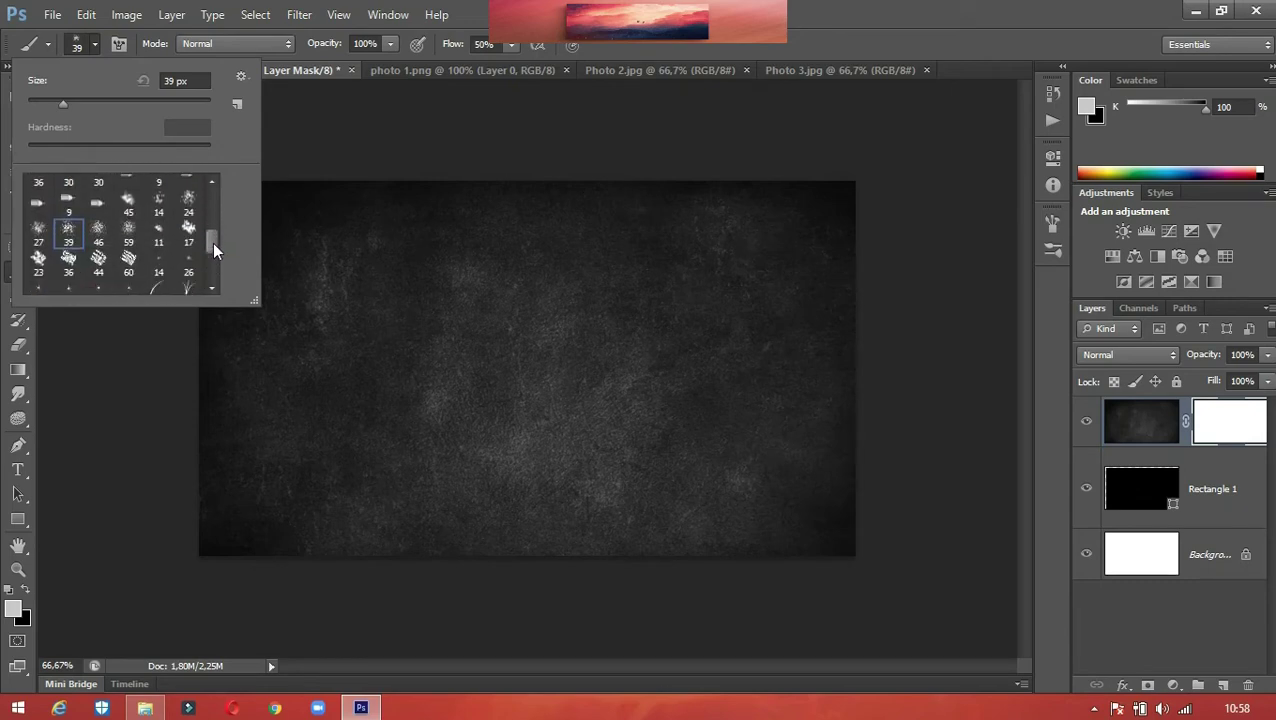
left_click(69, 230)
left_click(120, 44)
left_click(120, 44)
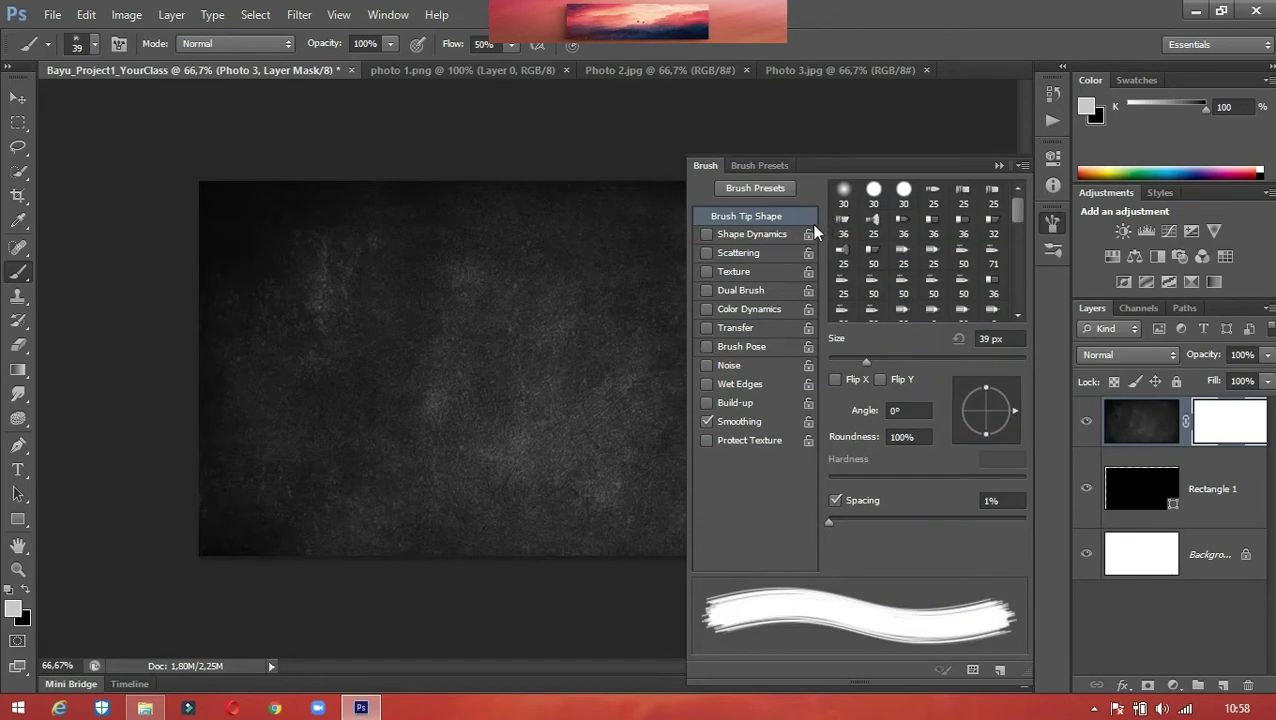
left_click(770, 168)
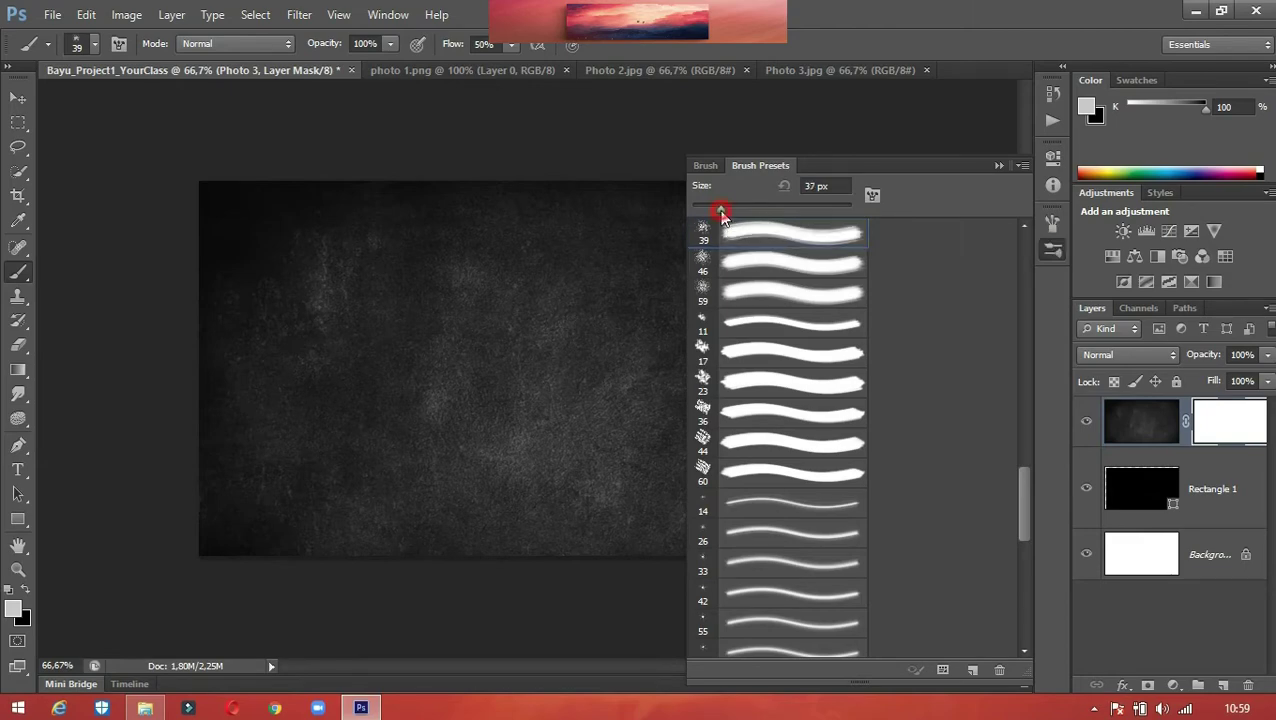
mouse_move(722, 214)
left_mouse_down()
mouse_move(808, 216)
mouse_move(800, 224)
left_mouse_up()
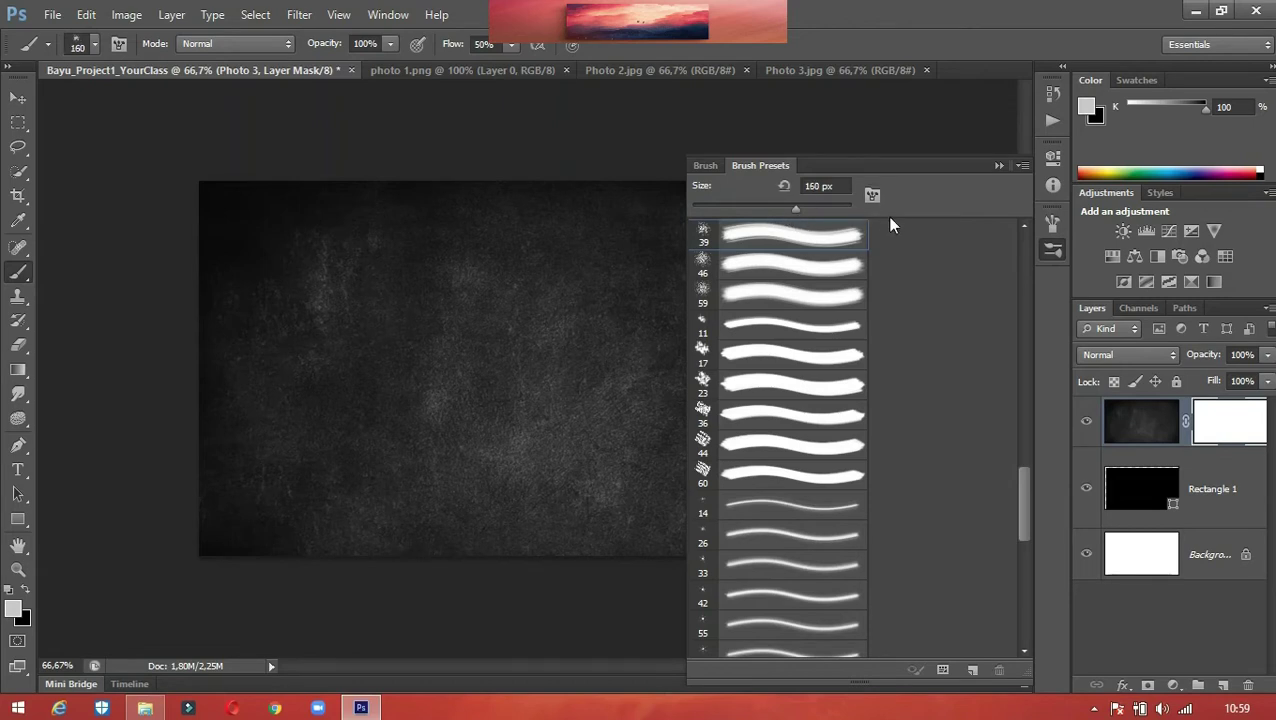
left_click(998, 166)
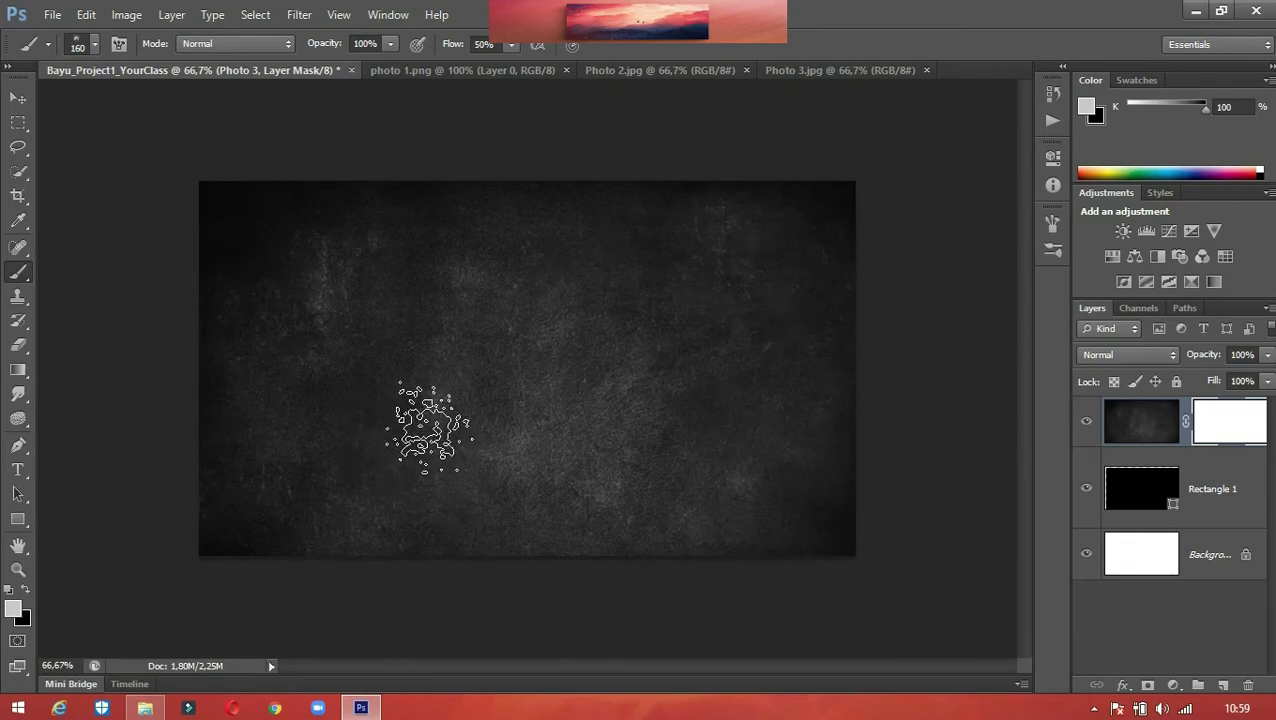
Paint four splatter strokes on Photo 3's mask across the centre and lower card.
mouse_move(457, 463)
left_mouse_down()
mouse_move(497, 423)
mouse_move(456, 430)
left_mouse_up()
mouse_move(558, 277)
left_mouse_down()
mouse_move(413, 392)
mouse_move(484, 507)
left_mouse_up()
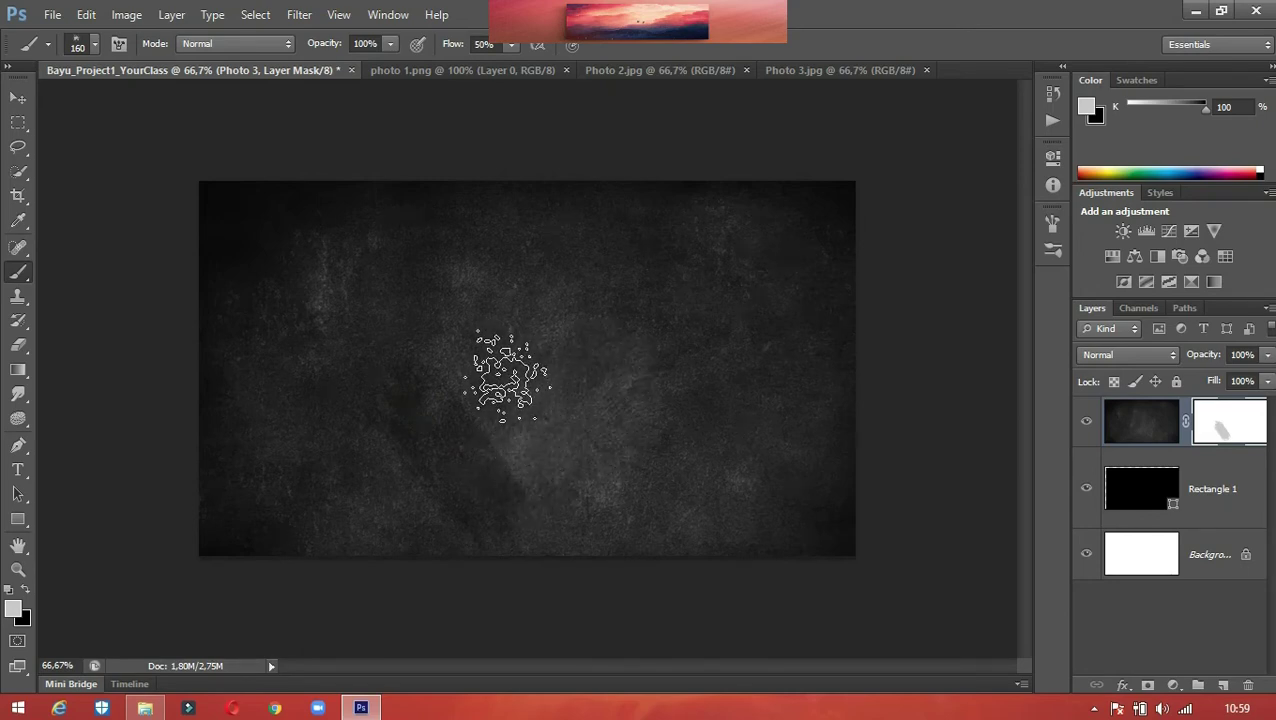
left_click_drag(507, 370, 621, 347)
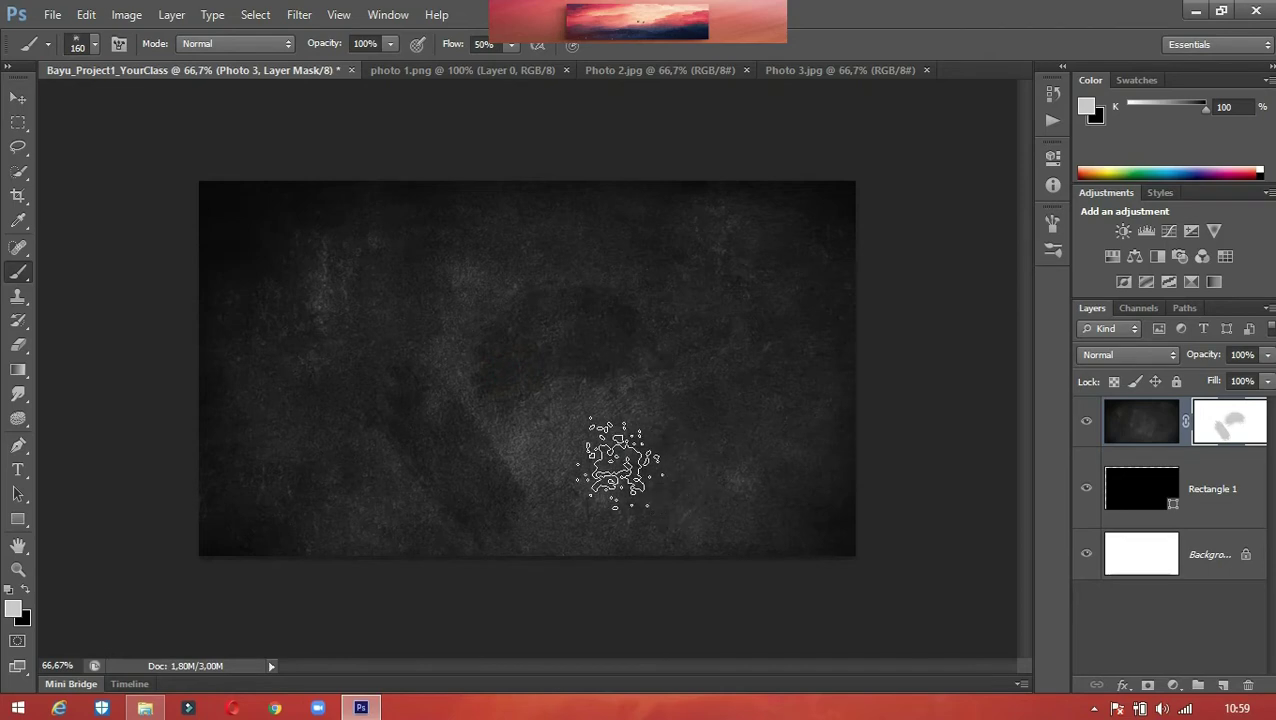
left_click_drag(641, 498, 661, 521)
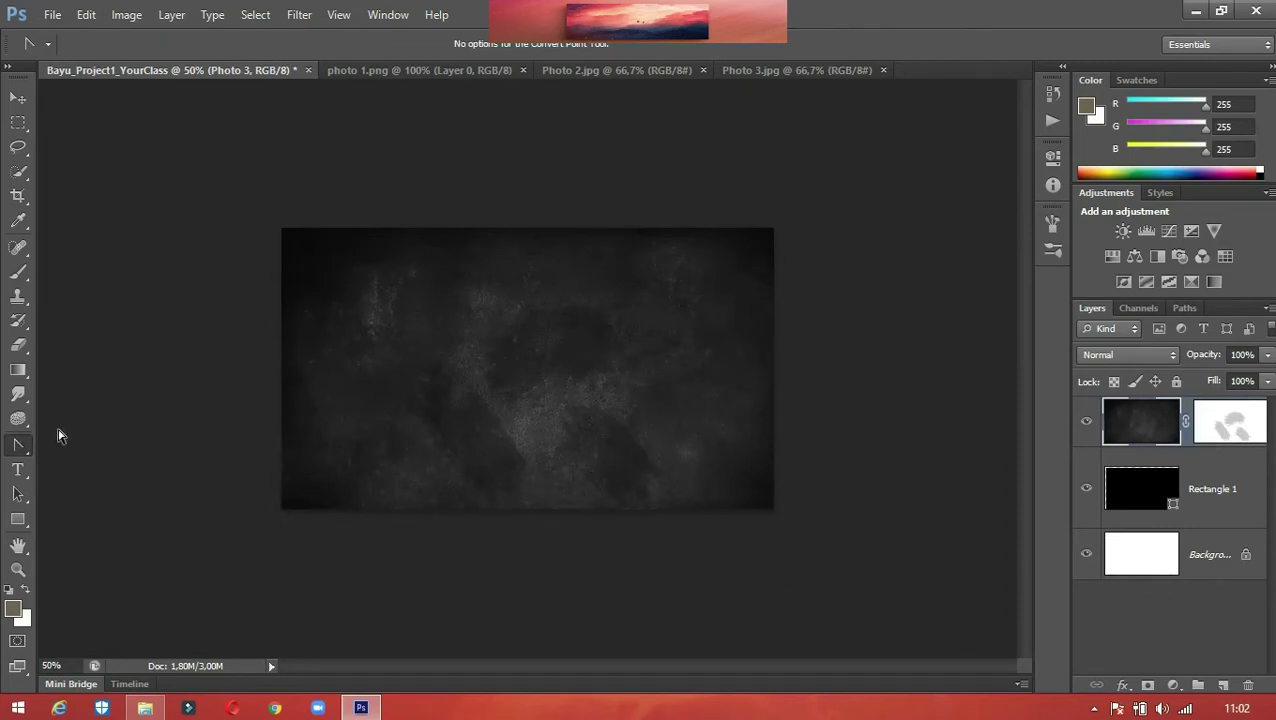
With the Pen in Shape mode, draw a white curve from the card's left edge to its bottom.
left_click(18, 445)
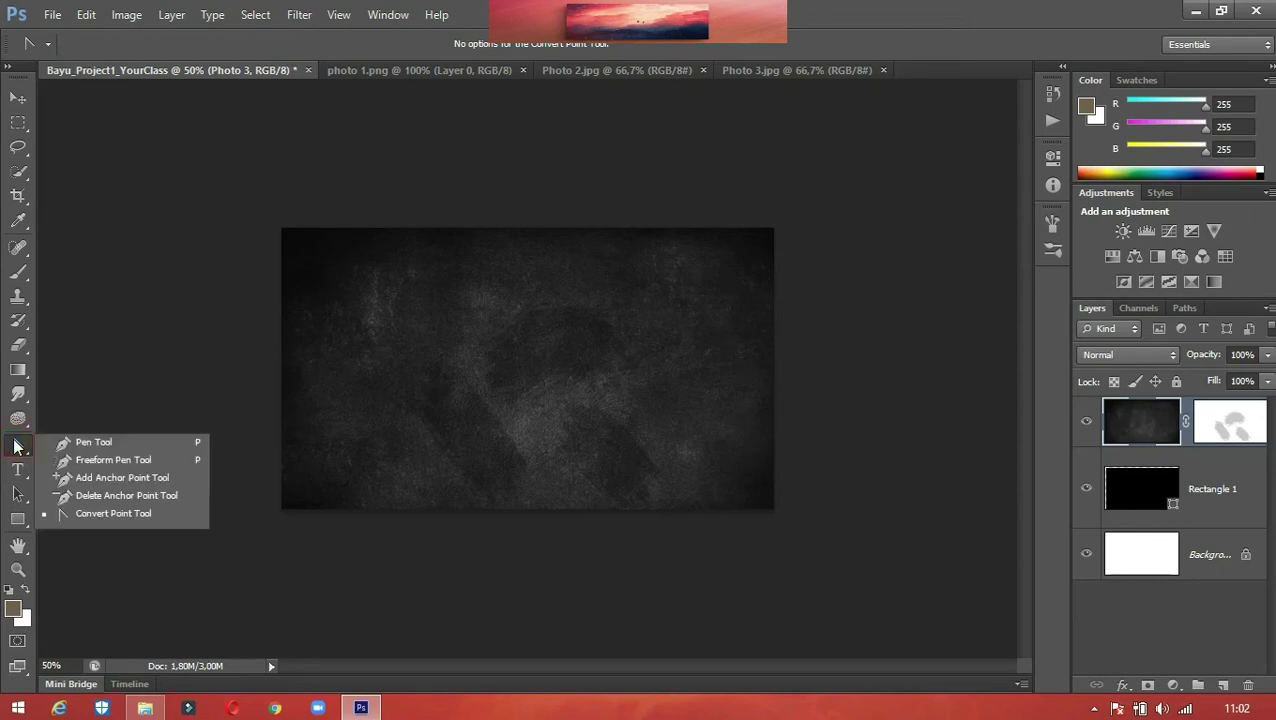
left_click(82, 446)
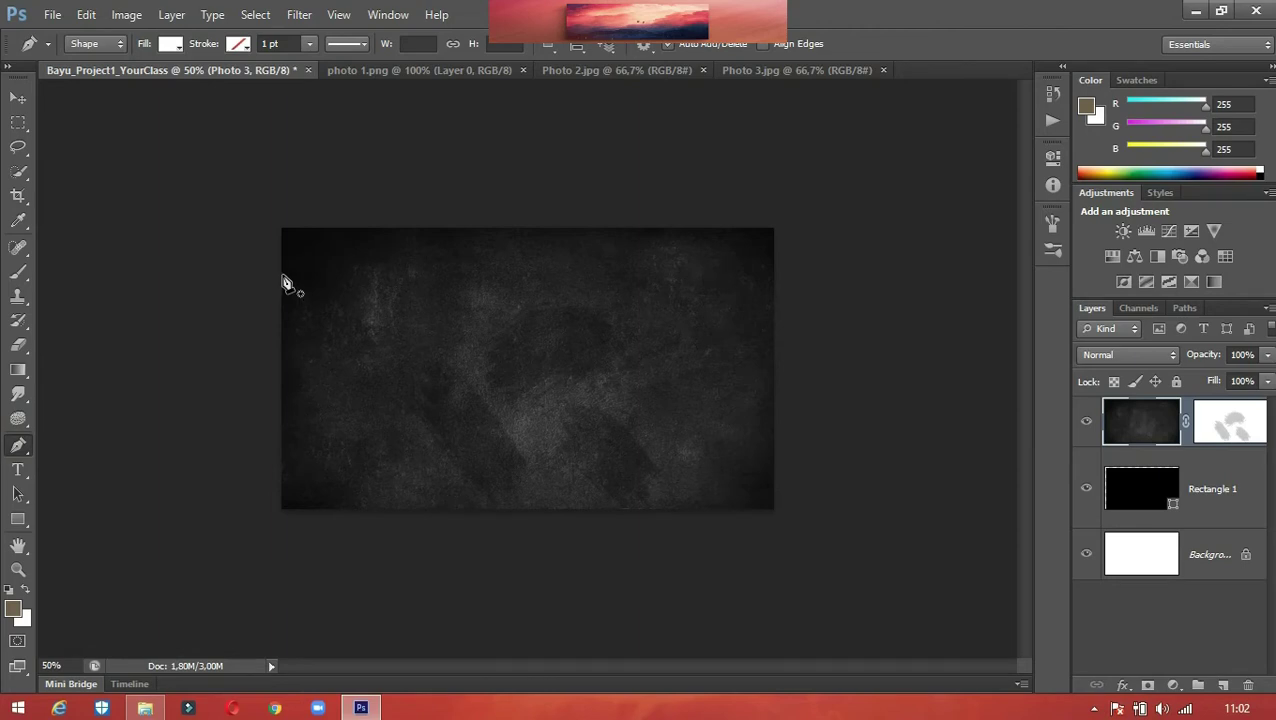
left_click(282, 276)
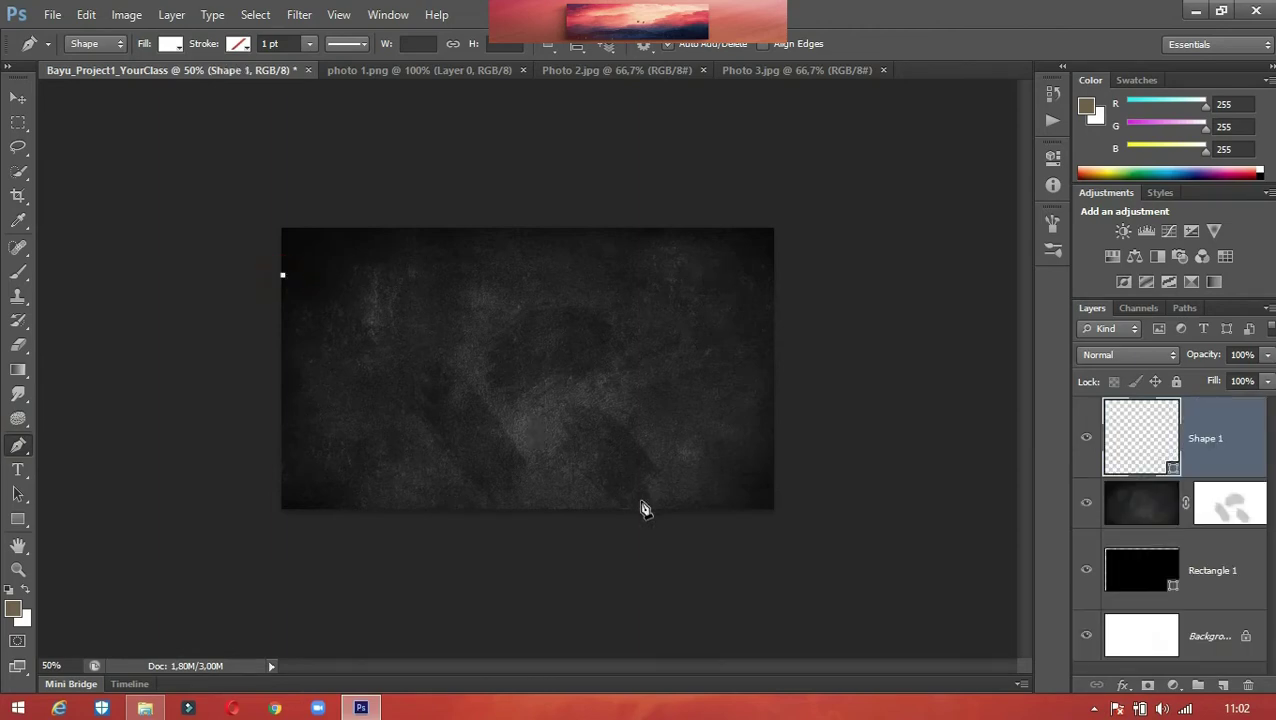
left_click_drag(627, 511, 631, 667)
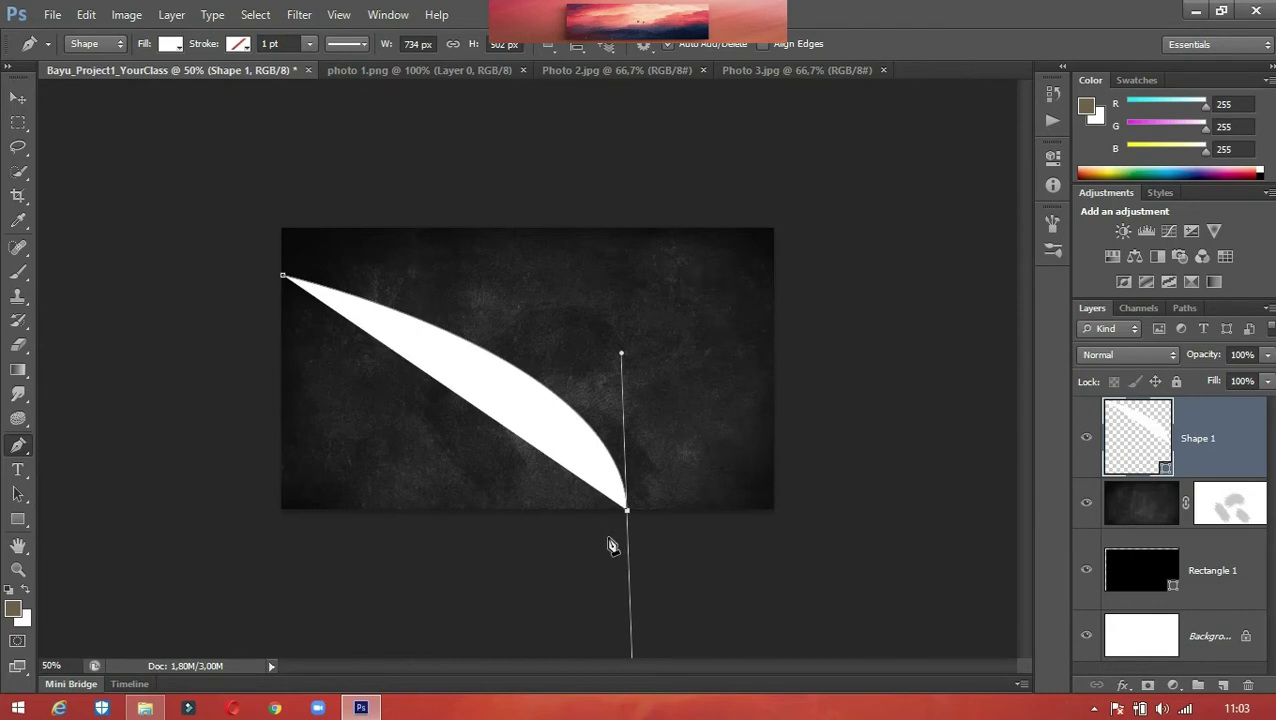
left_click(628, 512)
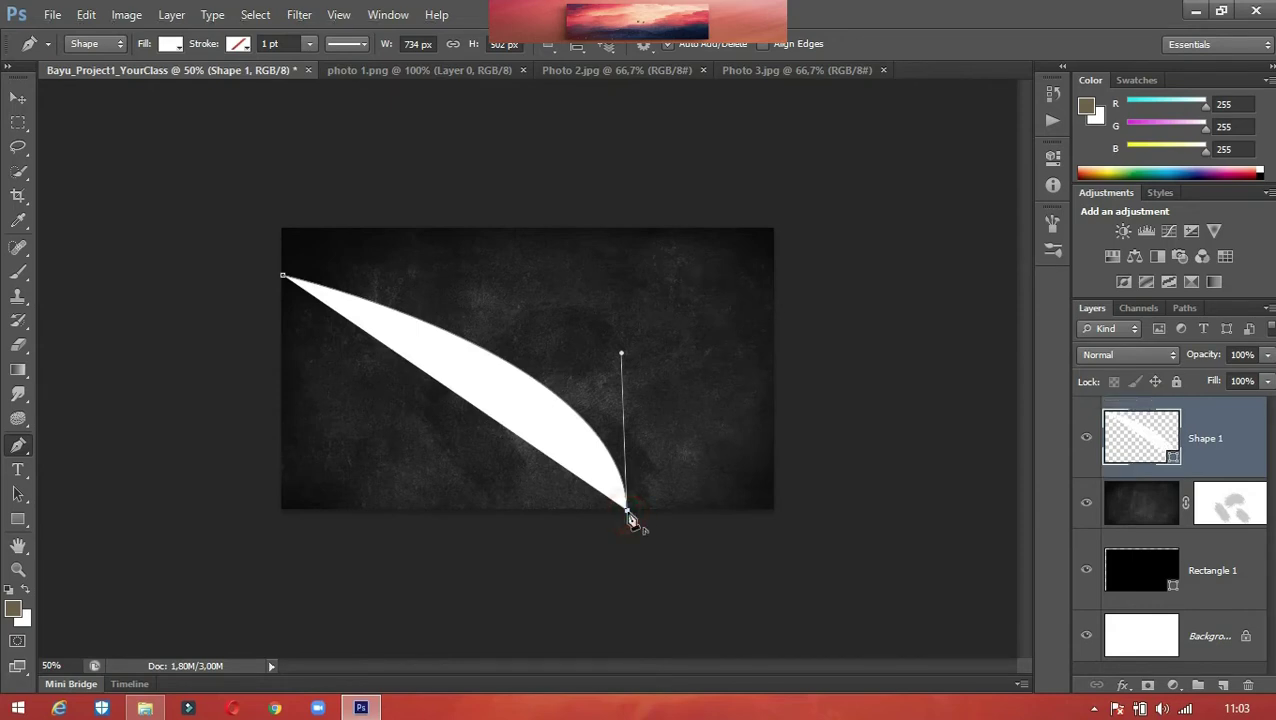
right_click(25, 455)
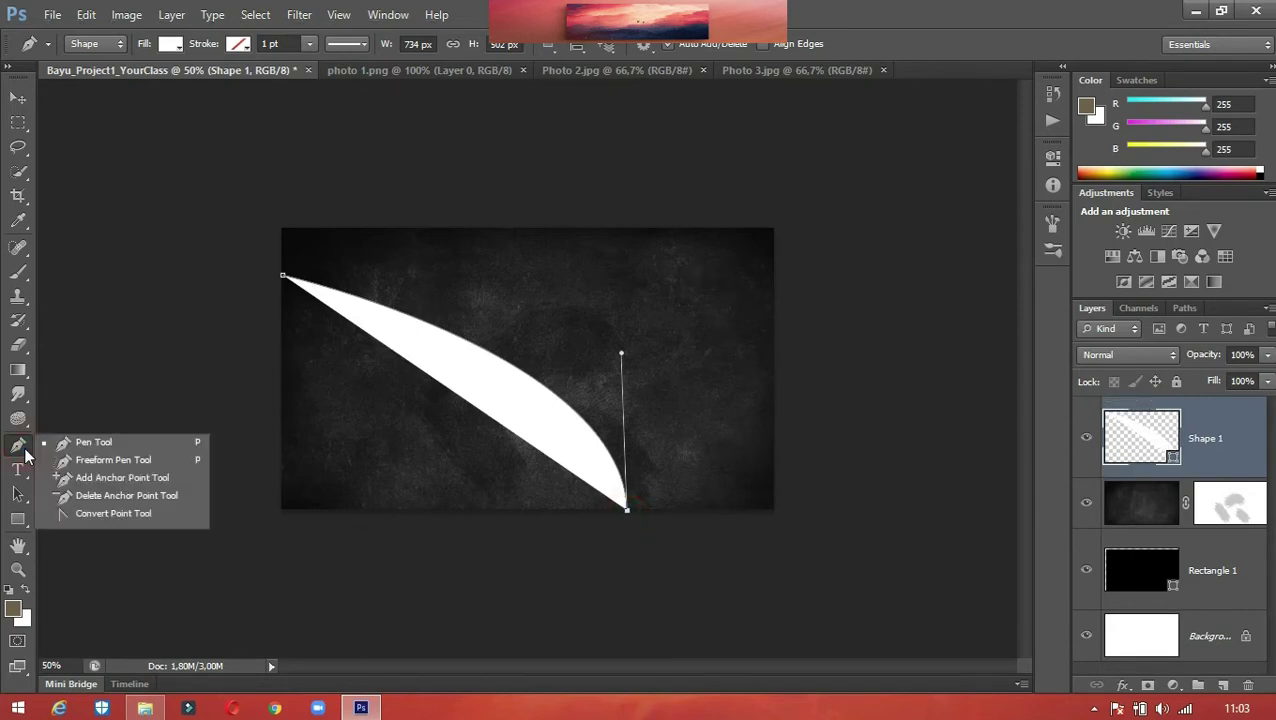
Widen the outer curve and close the path with a parallel inner edge.
left_click(118, 514)
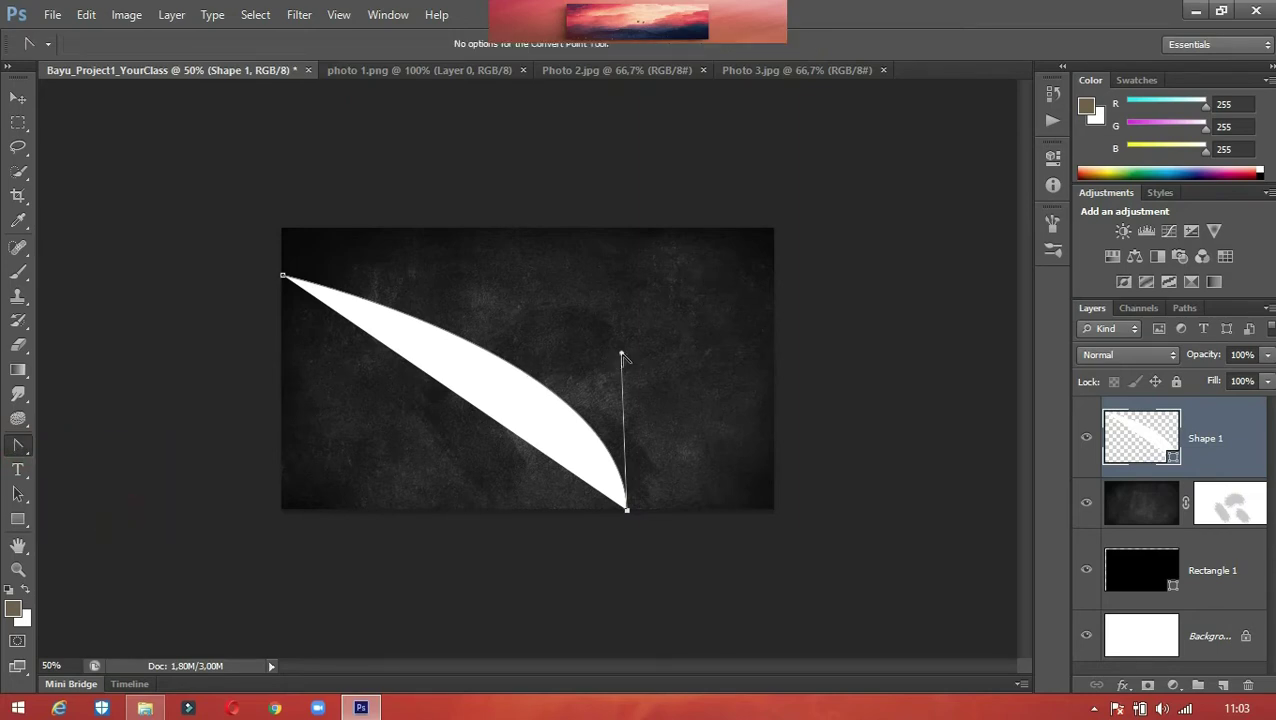
left_click_drag(622, 357, 612, 267)
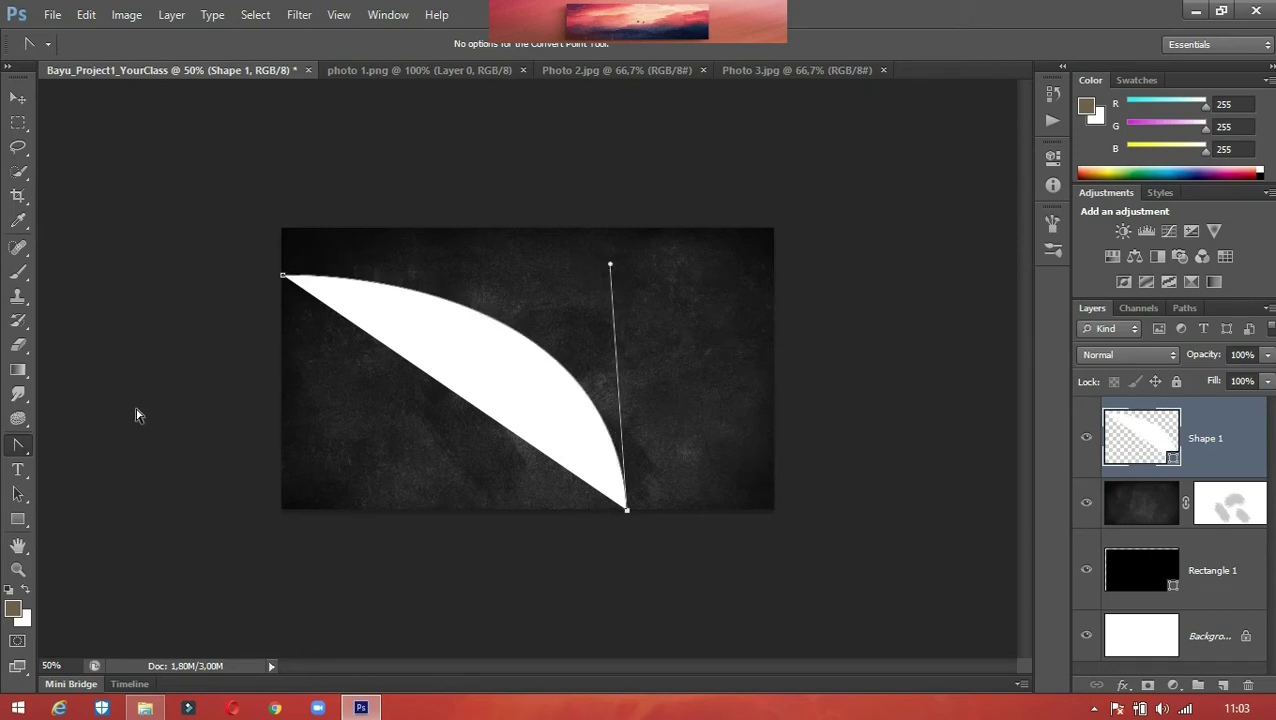
right_click(20, 452)
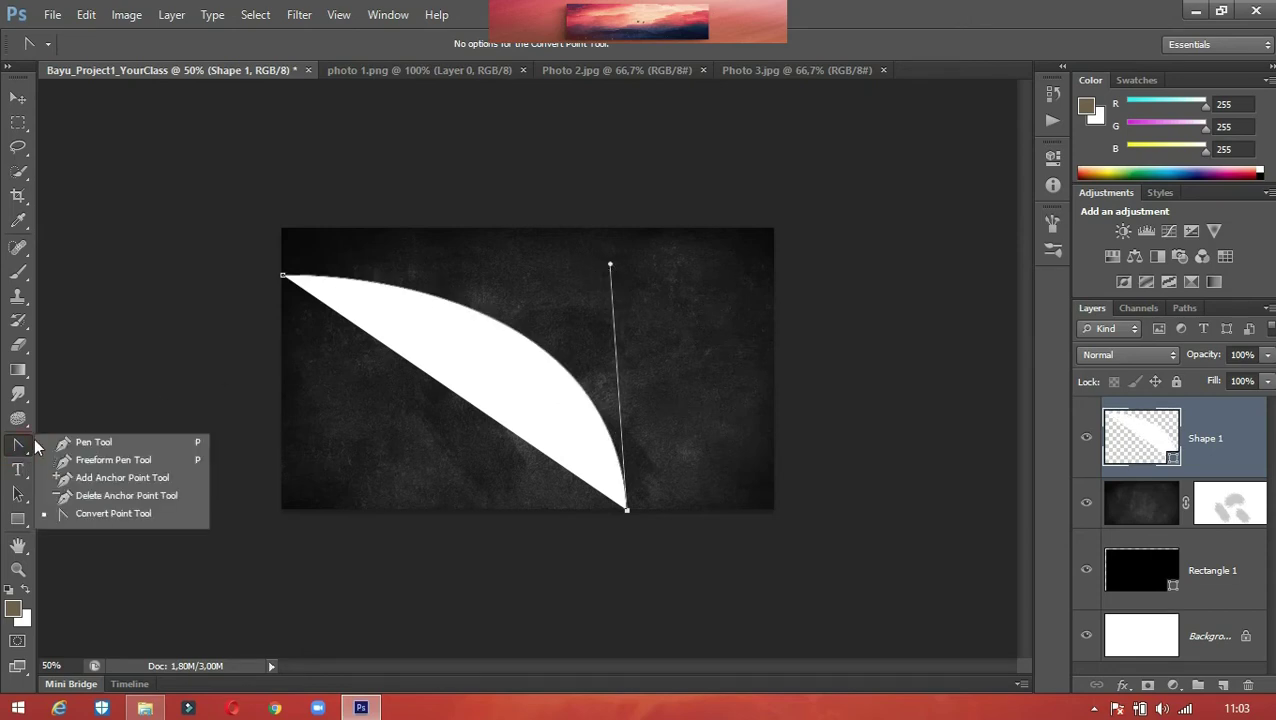
left_click(84, 444)
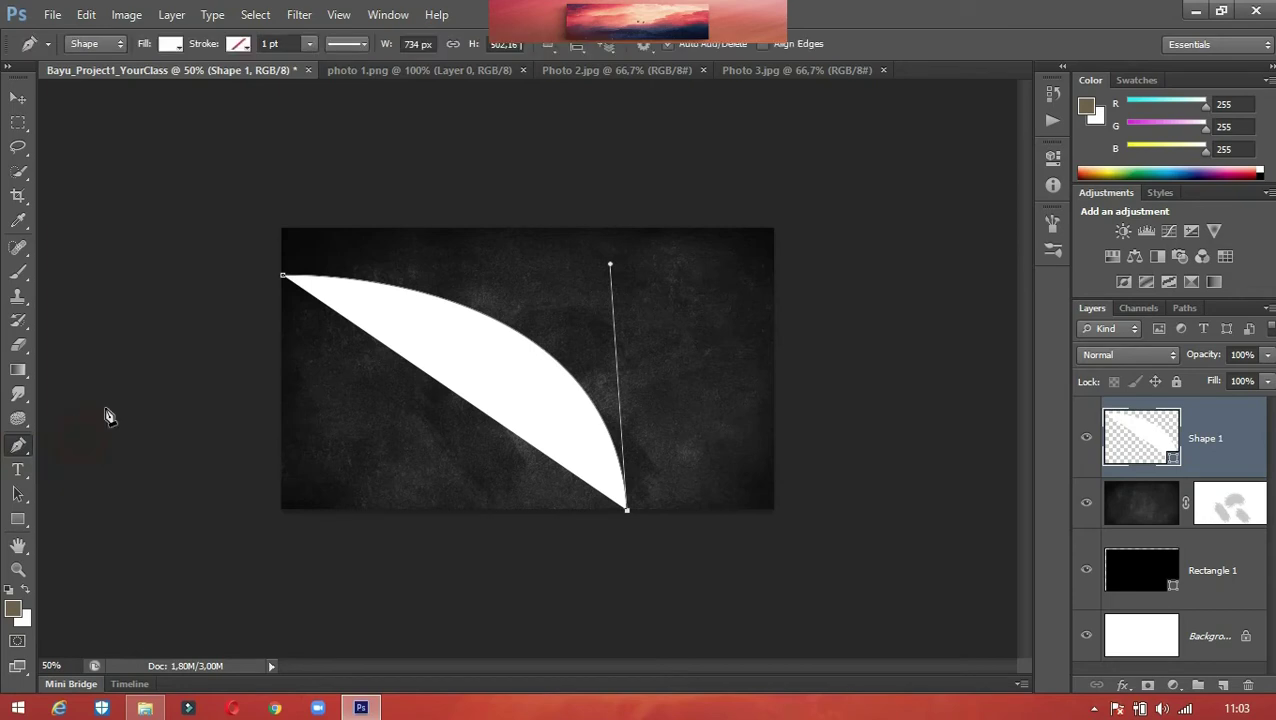
left_click(282, 311)
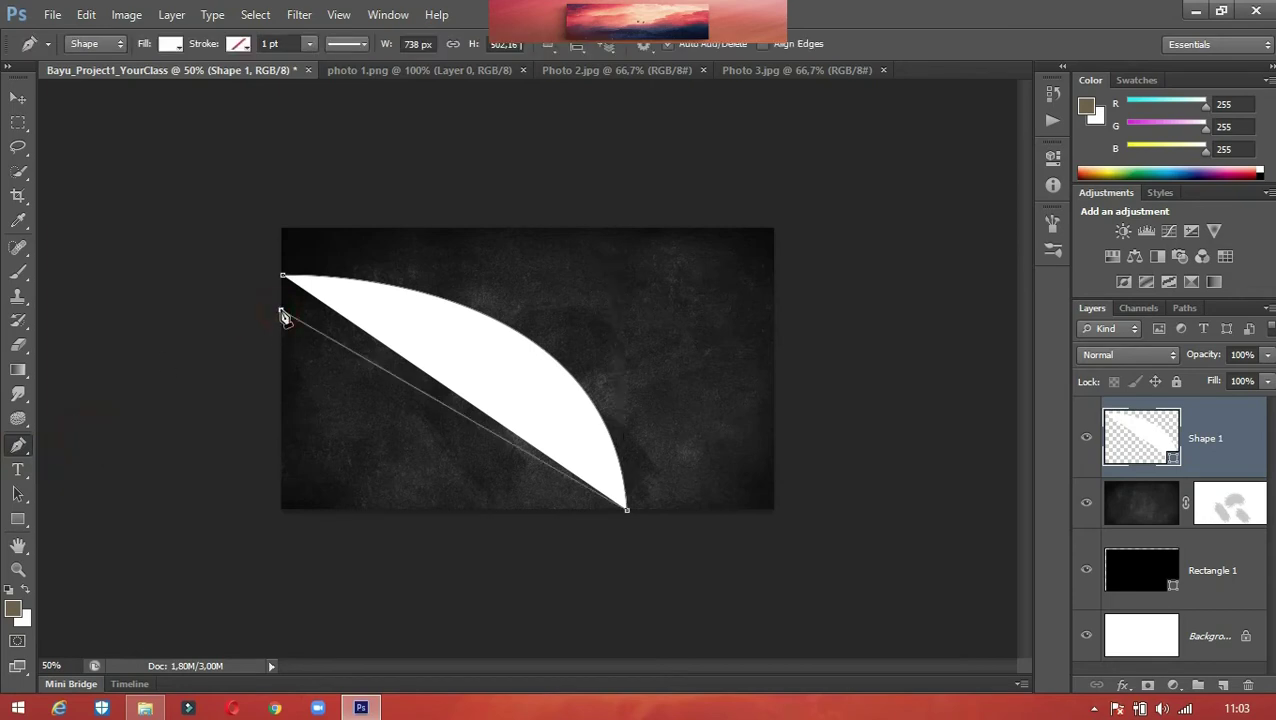
left_click_drag(282, 312, 5, 366)
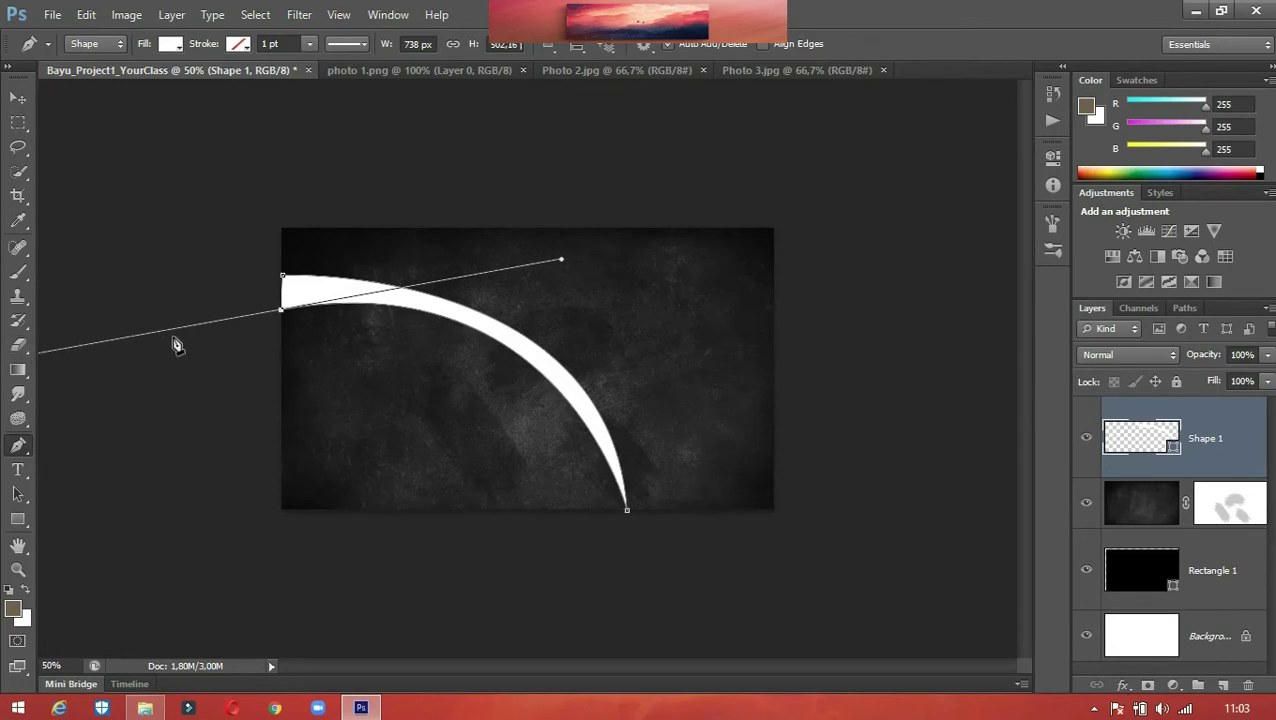
left_click(282, 318)
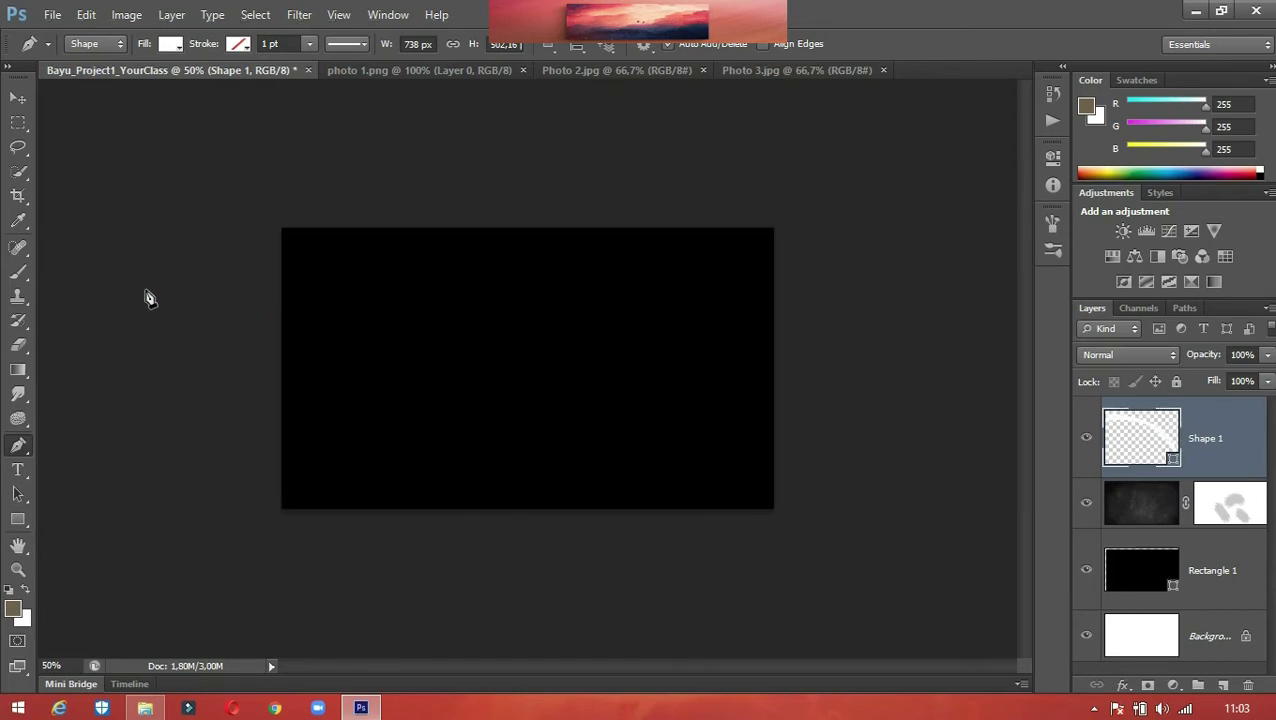
Drag the curve handle to the right to smooth the arc.
right_click(18, 446)
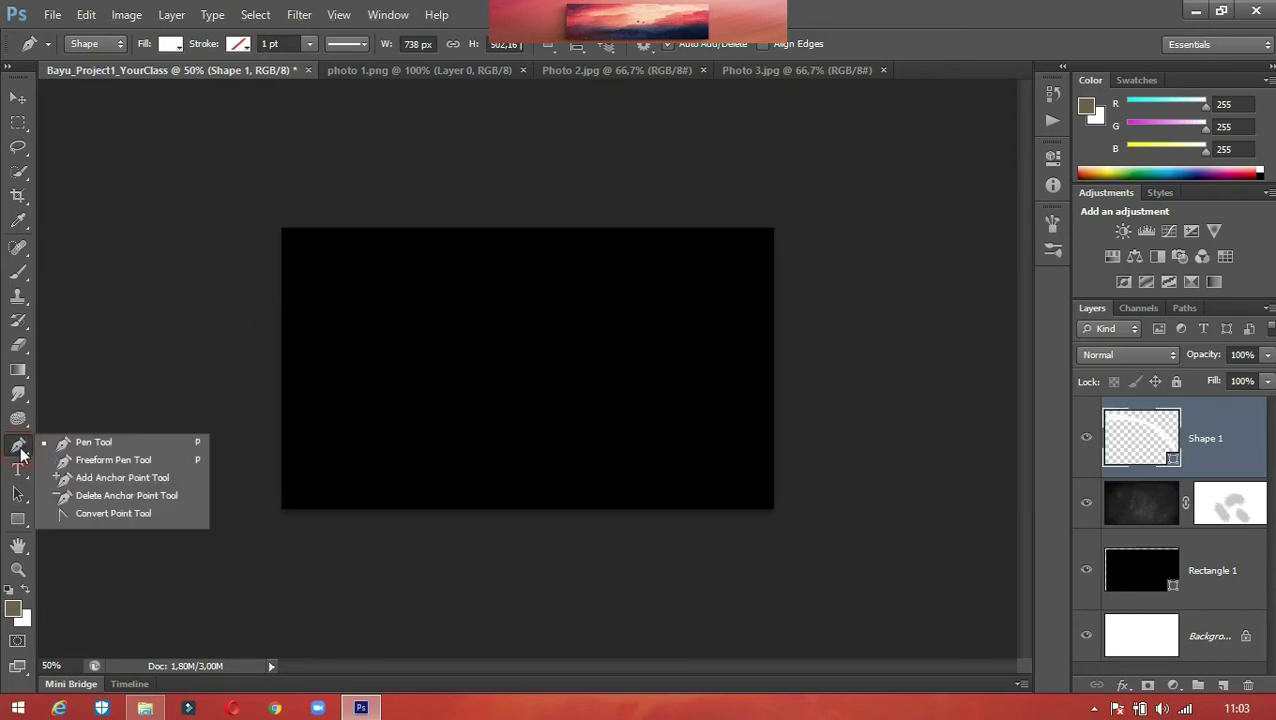
left_click(94, 515)
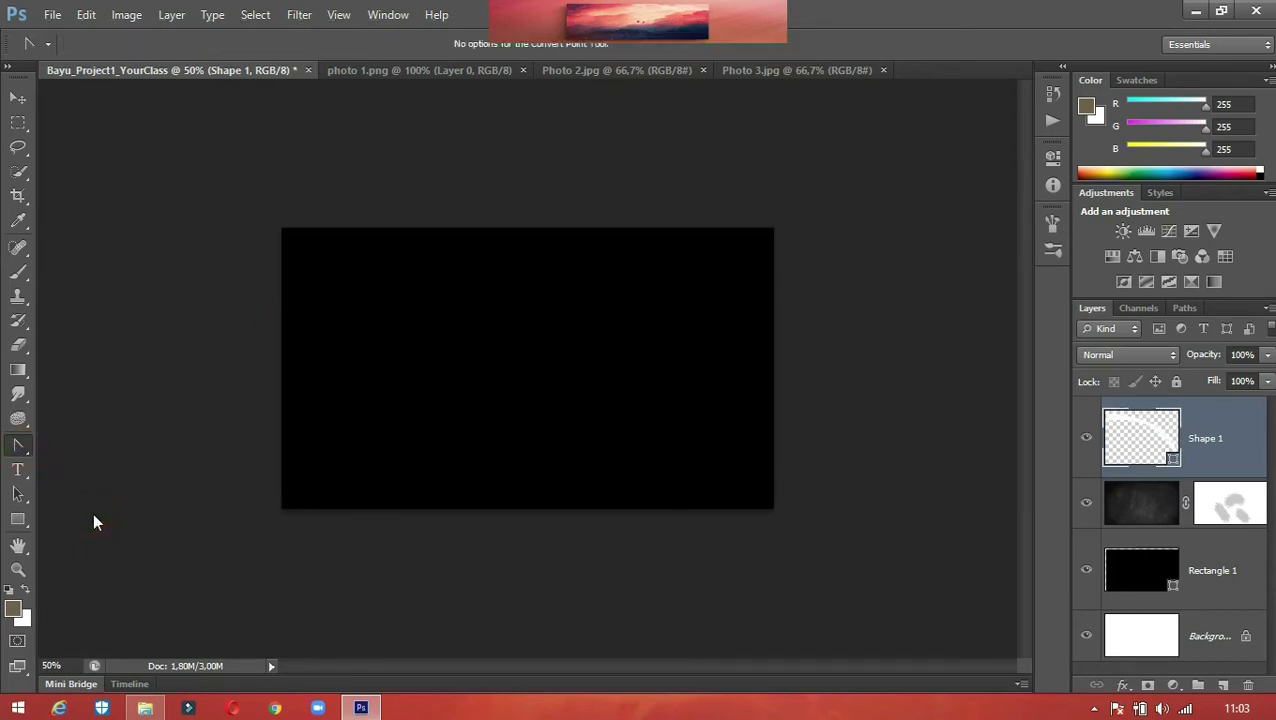
left_click(18, 98)
left_click(183, 205)
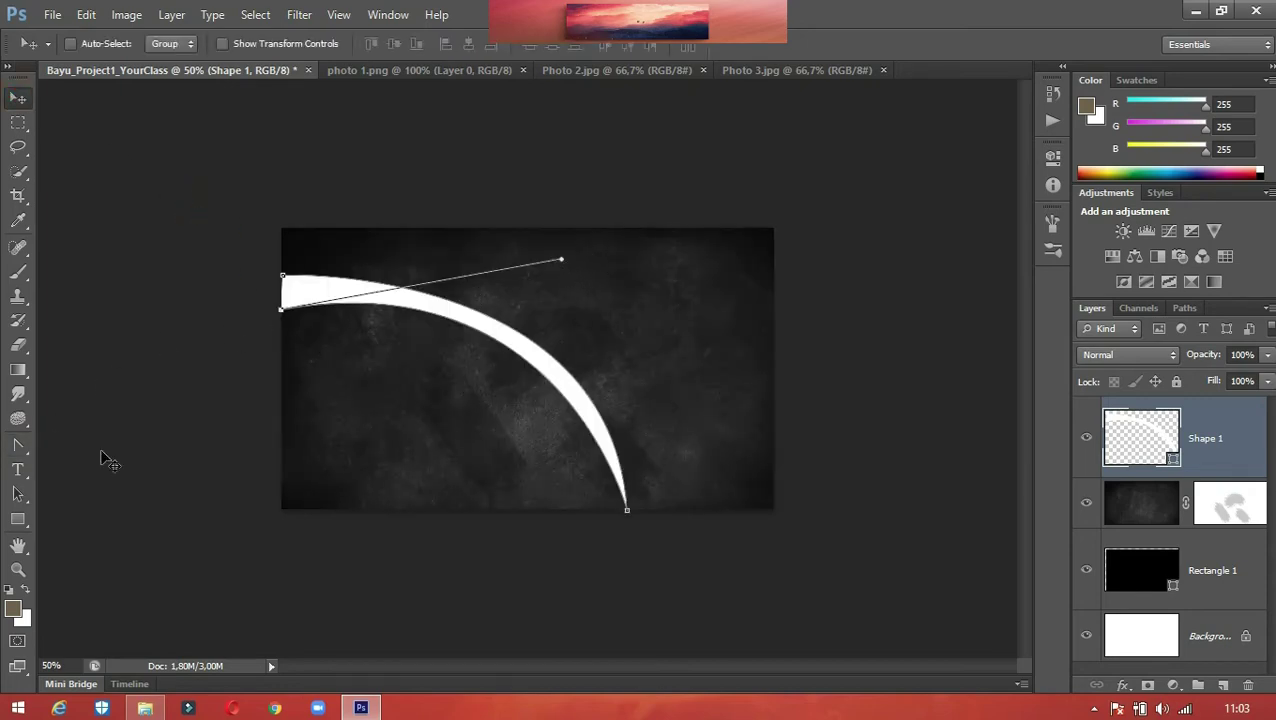
left_click(18, 447)
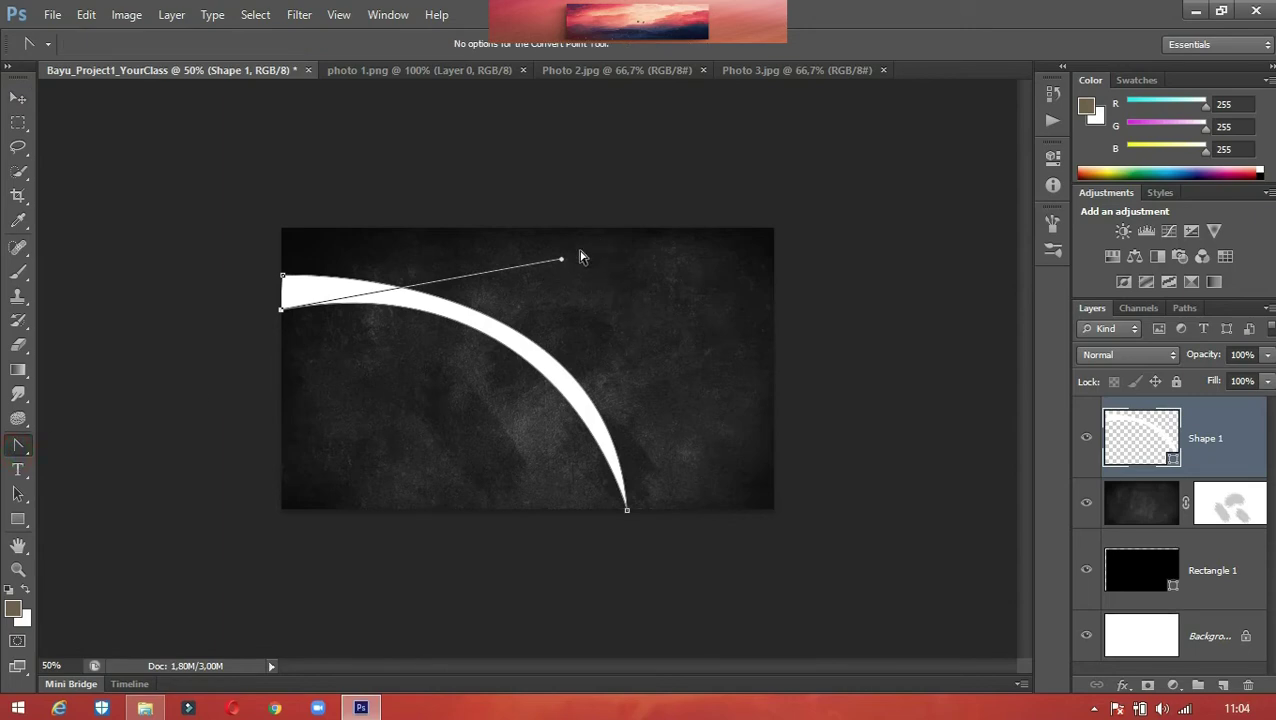
left_click_drag(562, 261, 603, 266)
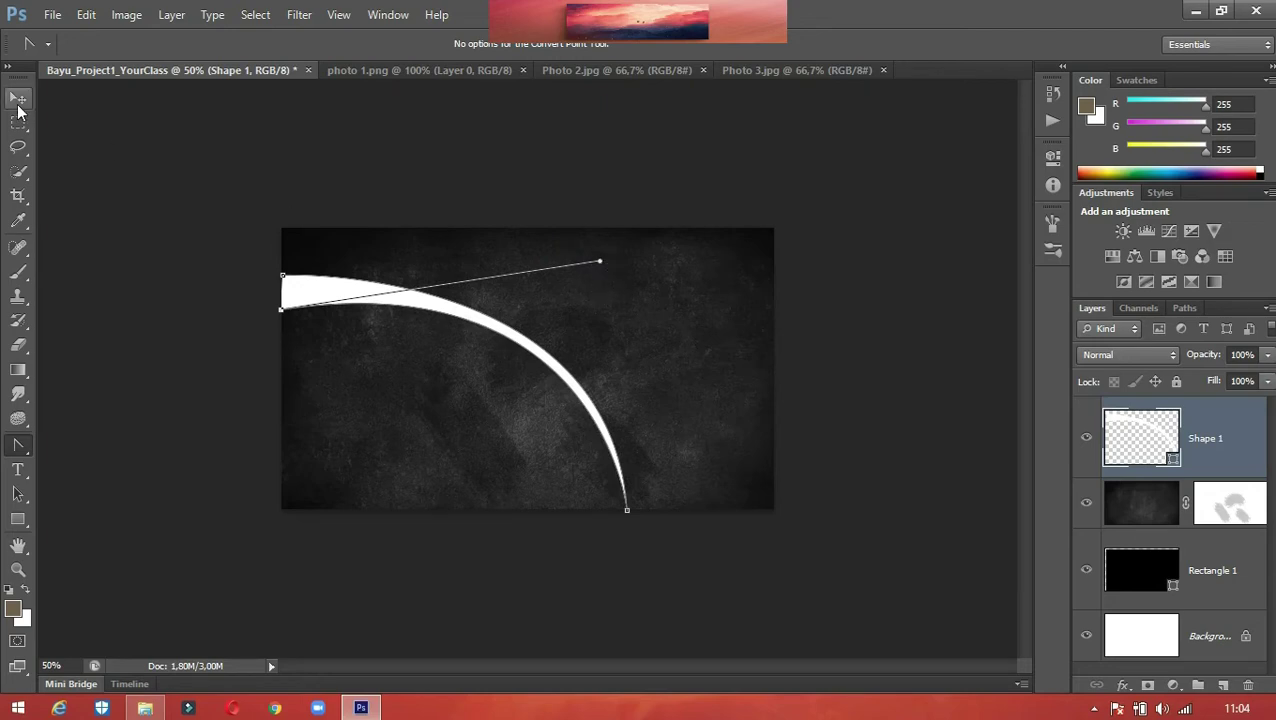
left_click(17, 100)
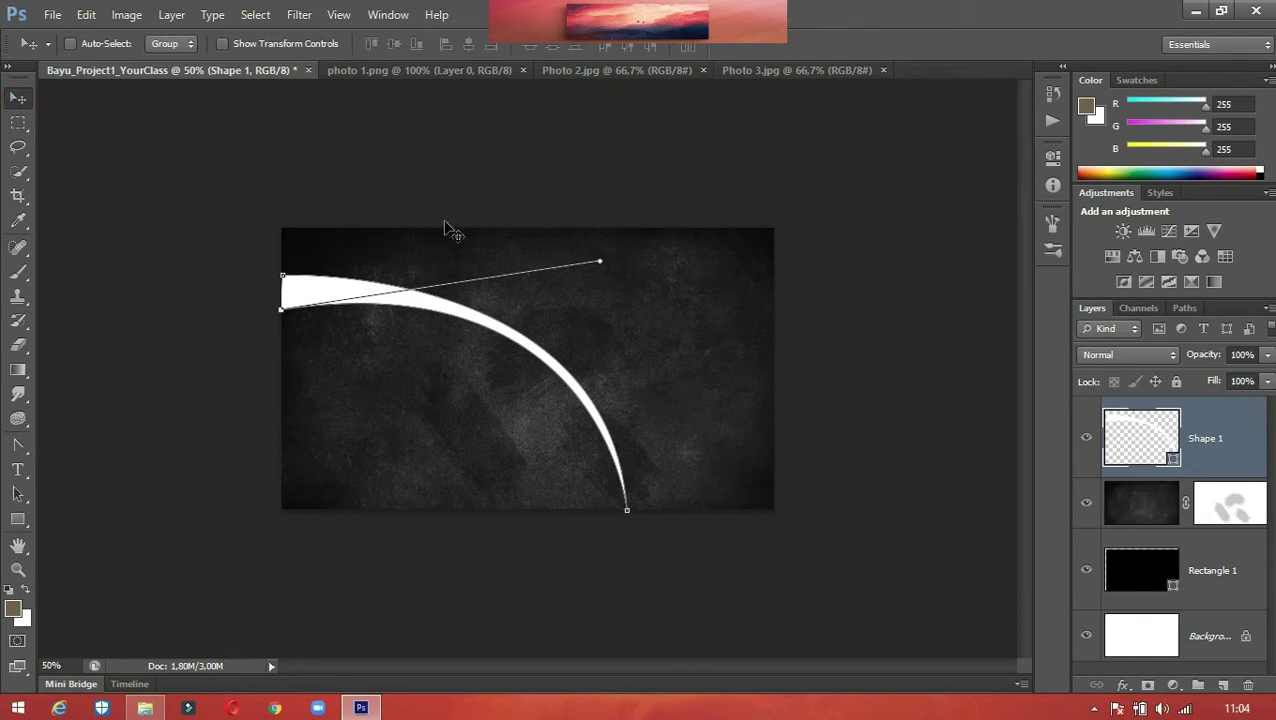
Duplicate Shape 1 as 'Copy 1' and move the copied arc upward.
right_click(1209, 440)
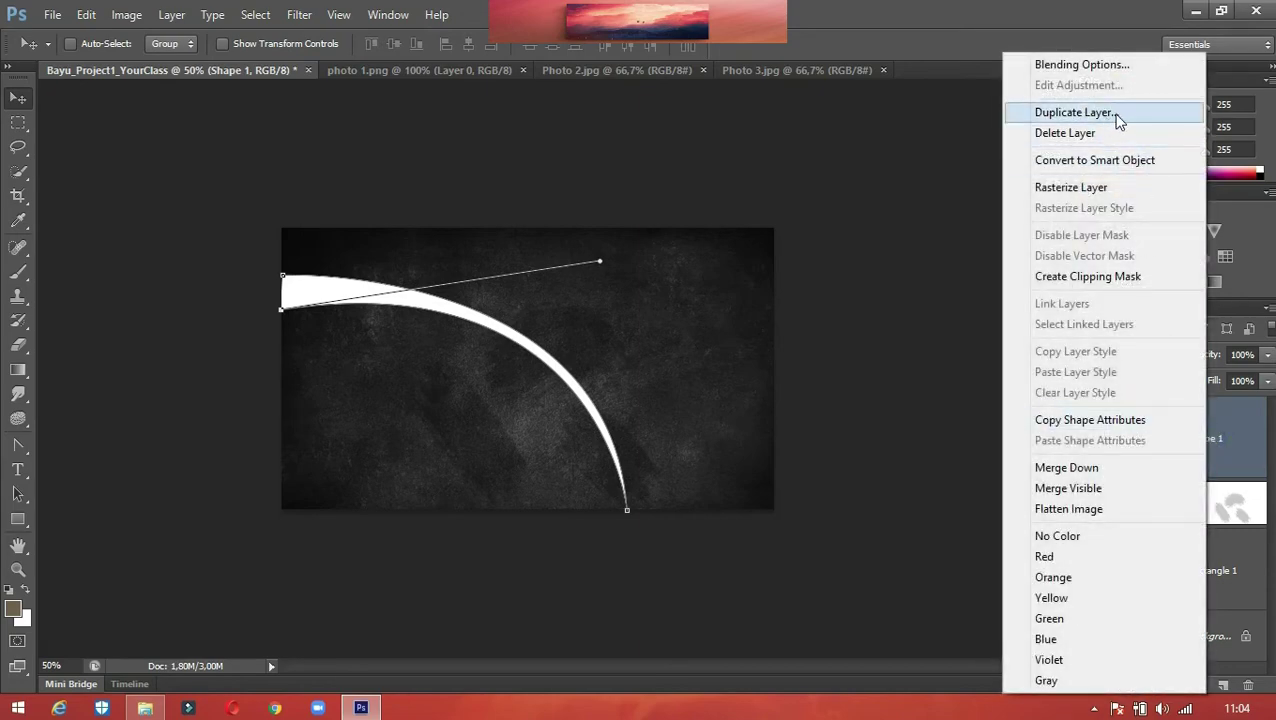
left_click(1122, 120)
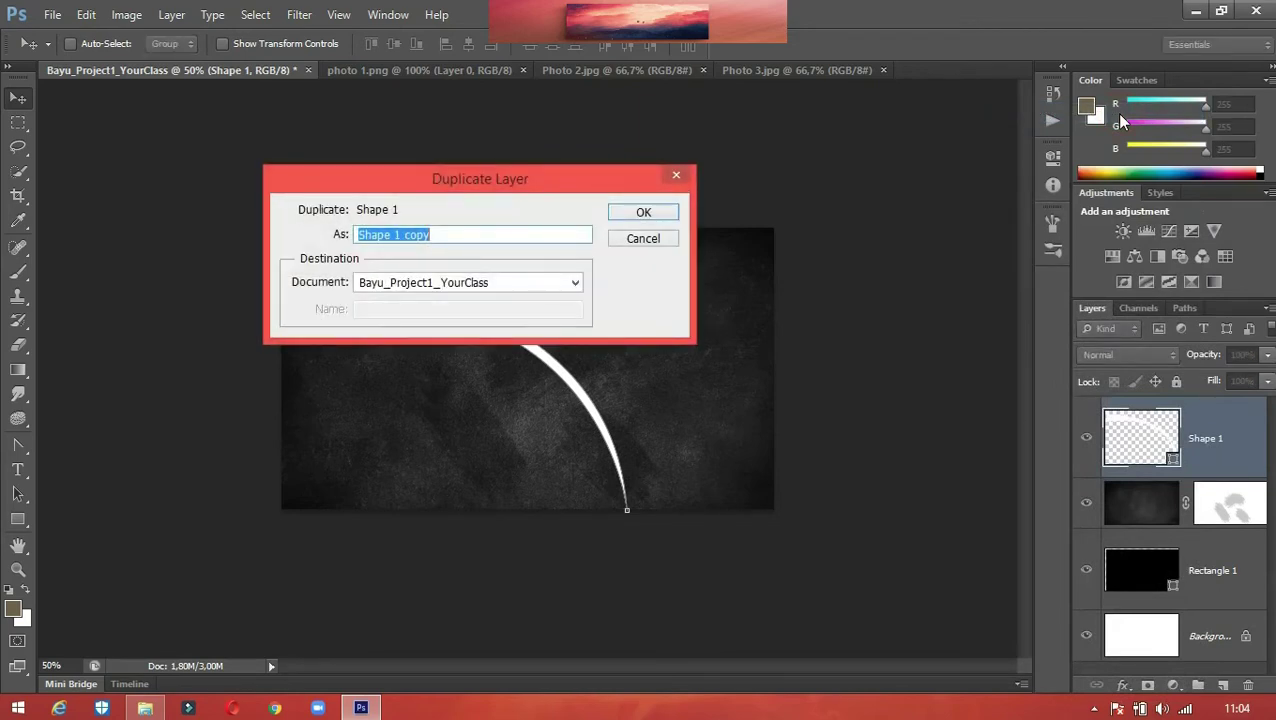
type("Copy 1")
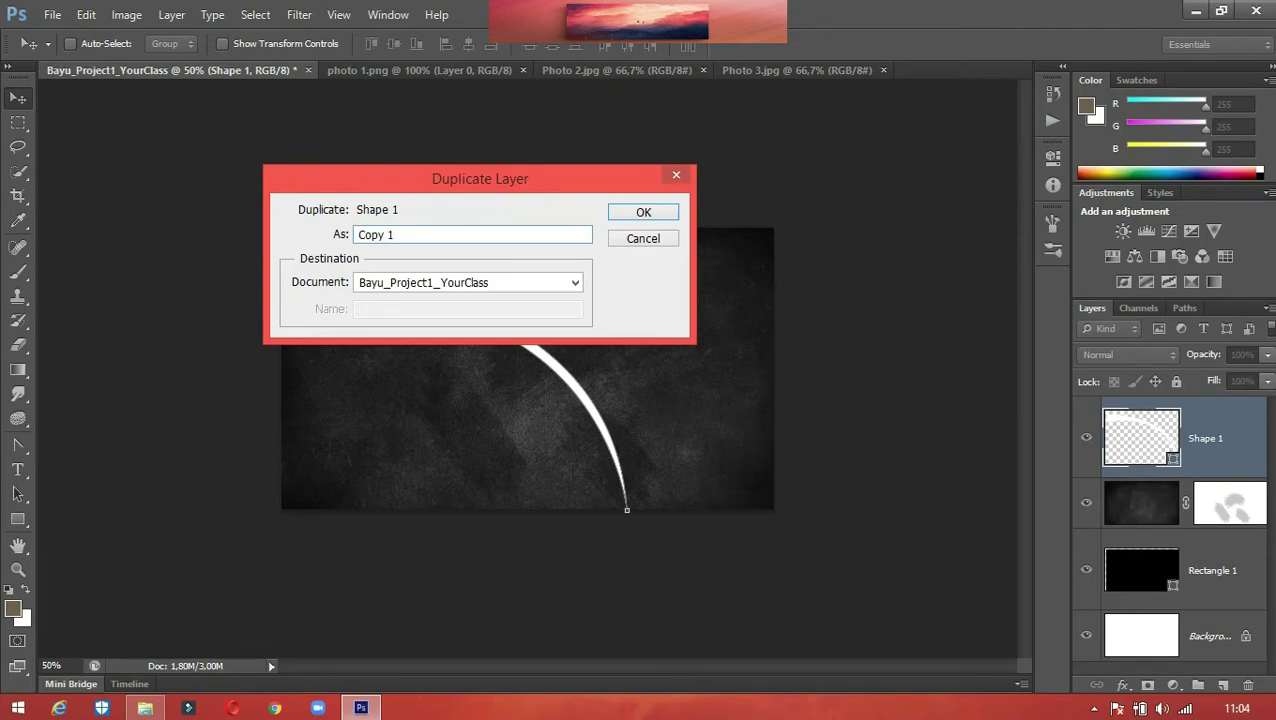
key("Return")
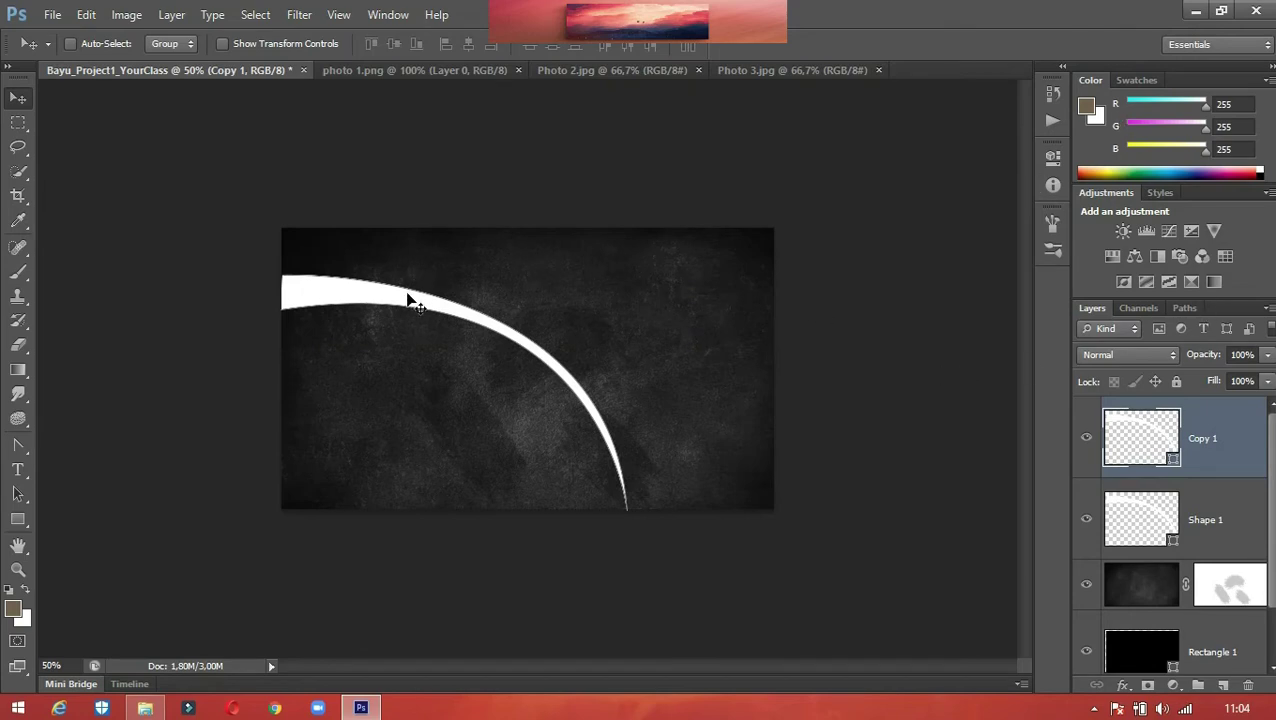
left_click_drag(407, 299, 408, 265)
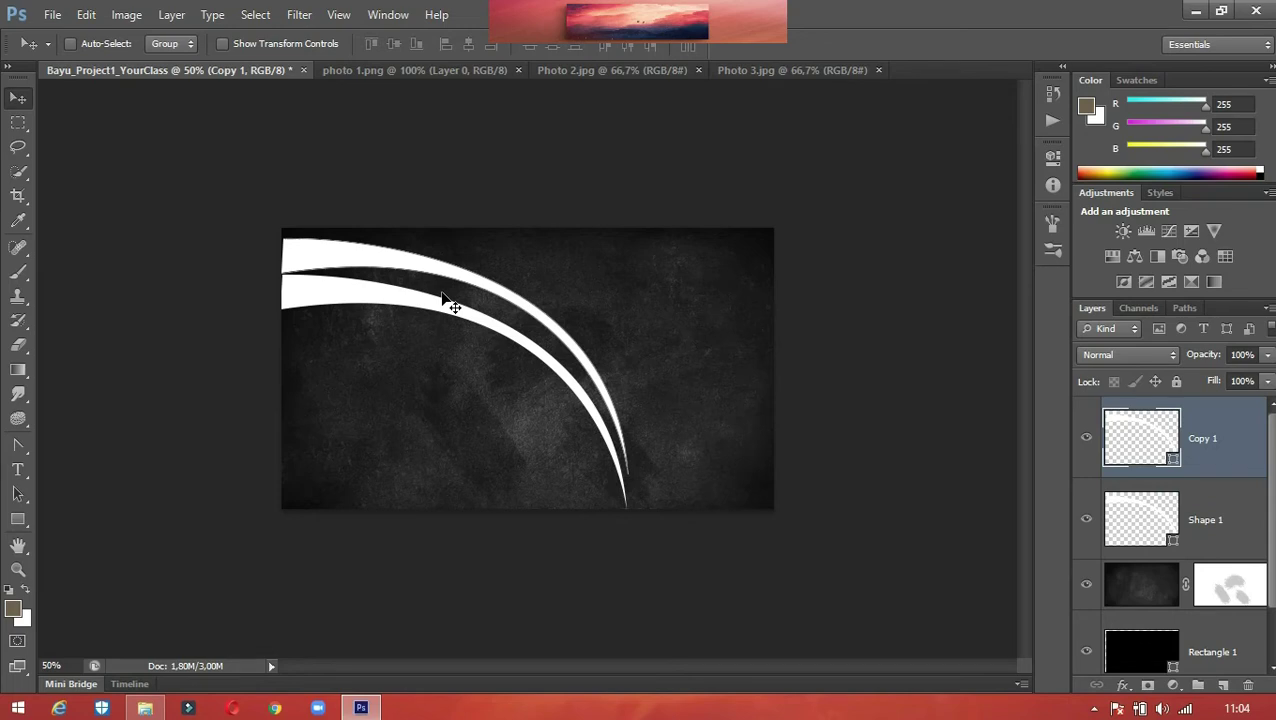
key("ctrl+t")
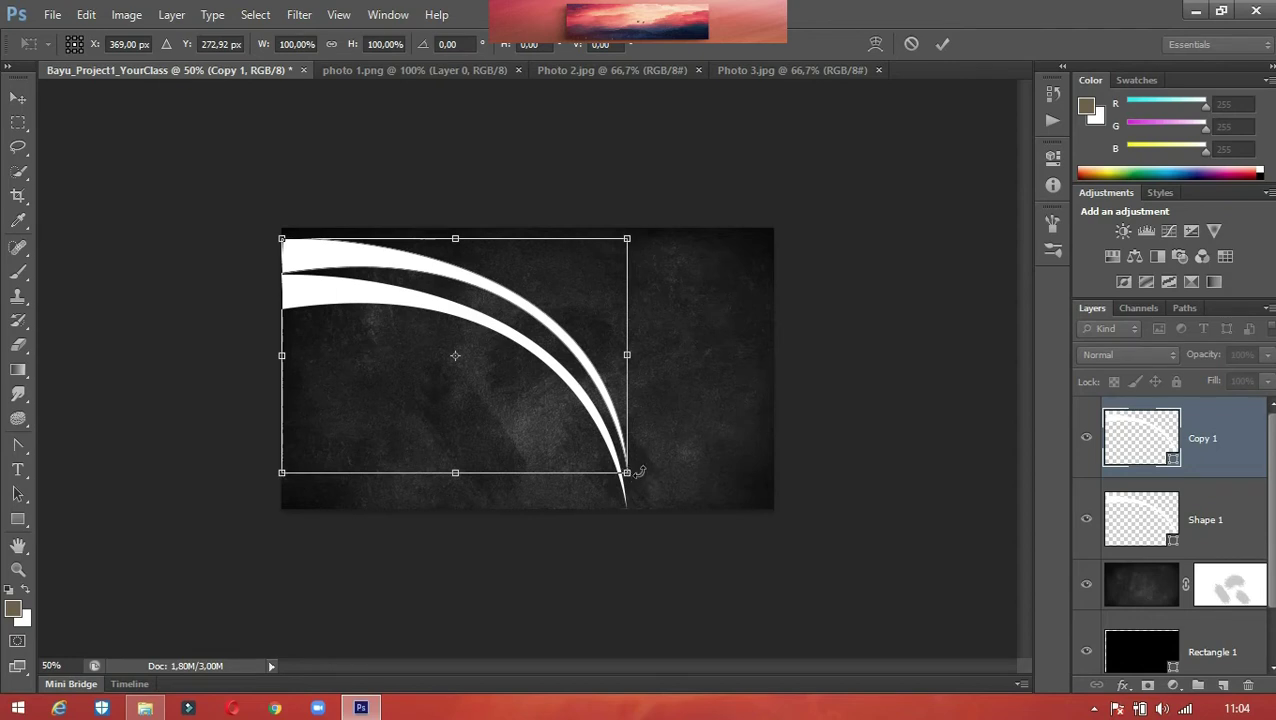
Rotate the Copy 1 arc about 5.67° and scale it to roughly 108% × 111%, forming a wider outer band.
left_click_drag(638, 474, 639, 484)
left_click_drag(639, 484, 639, 484)
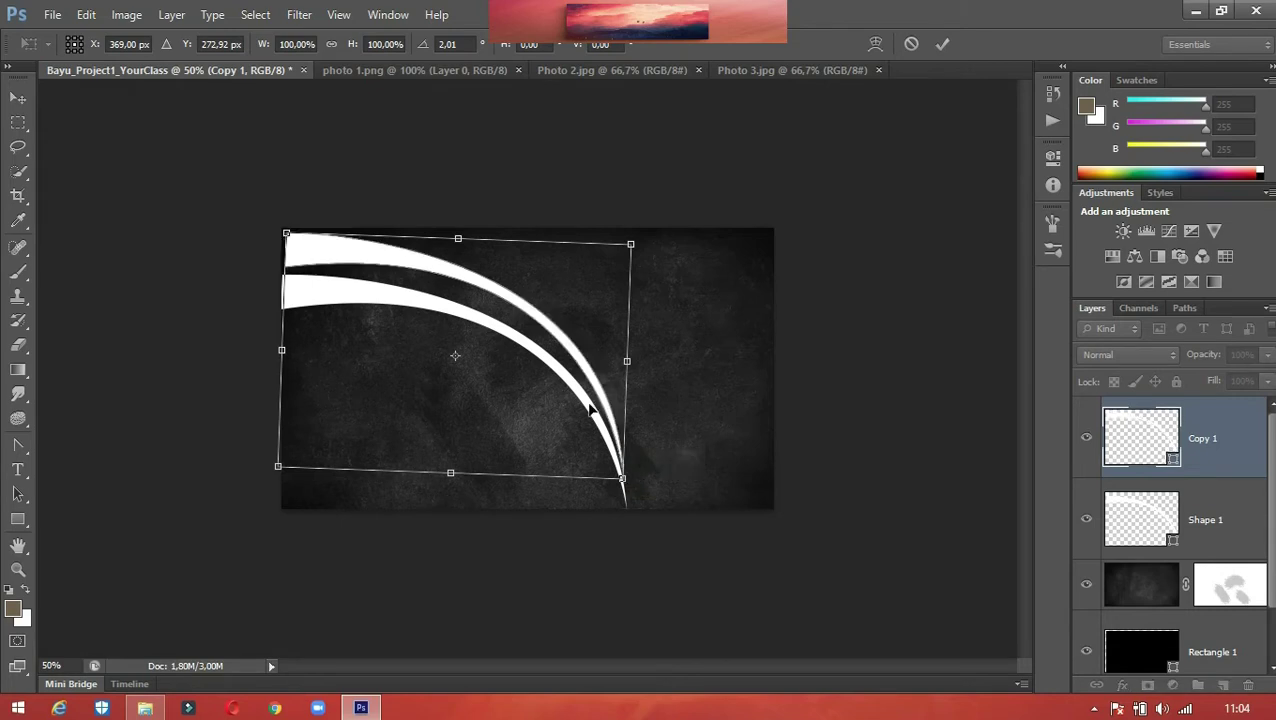
left_click_drag(583, 378, 592, 399)
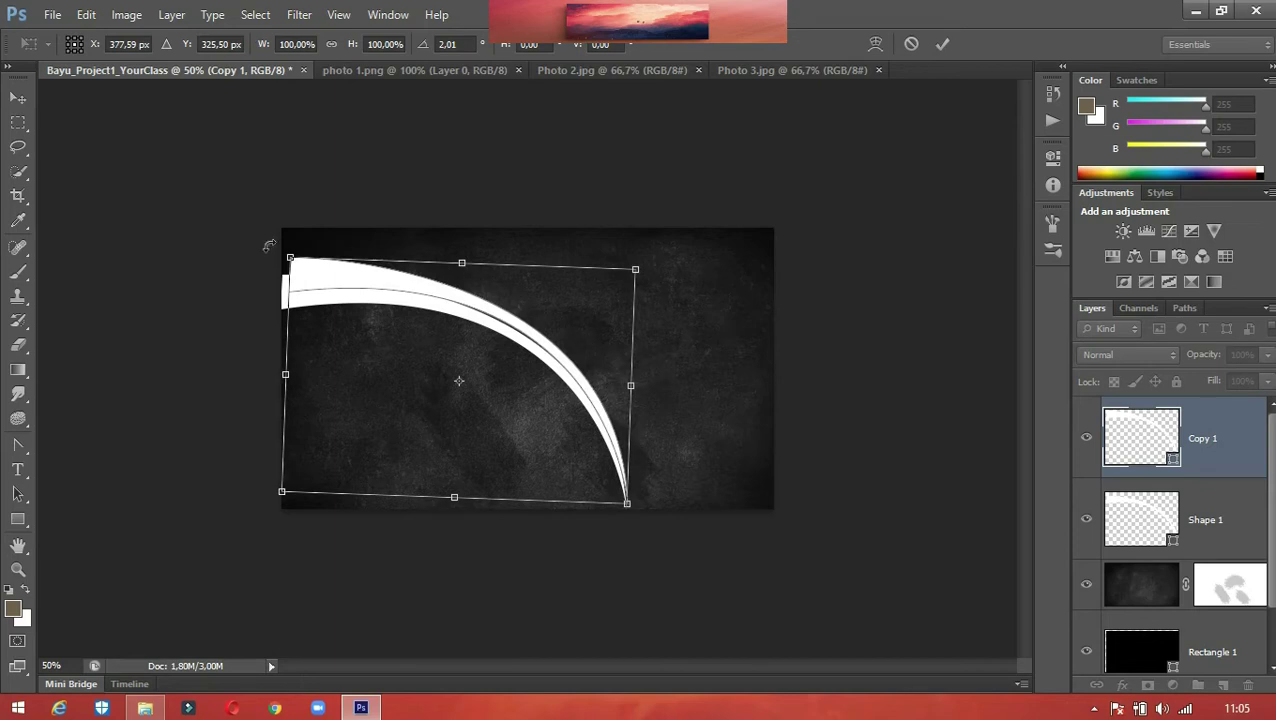
left_click_drag(274, 253, 276, 242)
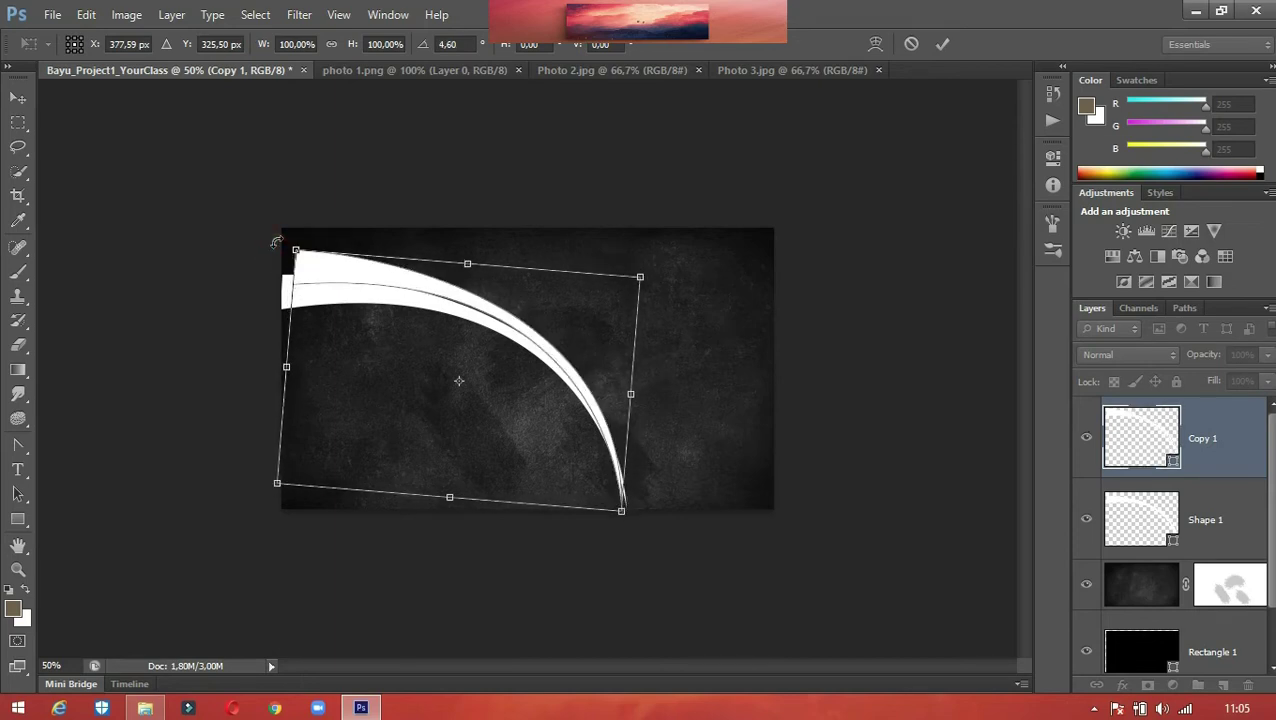
key("ctrl+z")
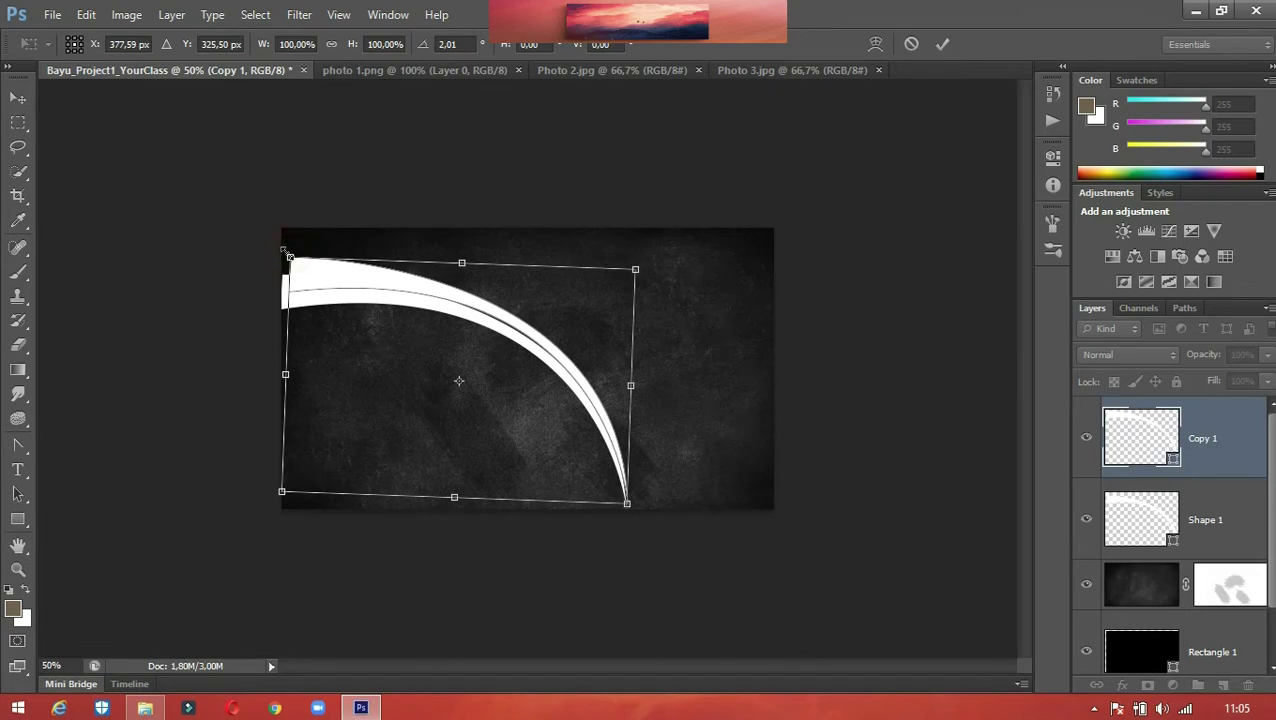
left_click_drag(289, 257, 283, 229)
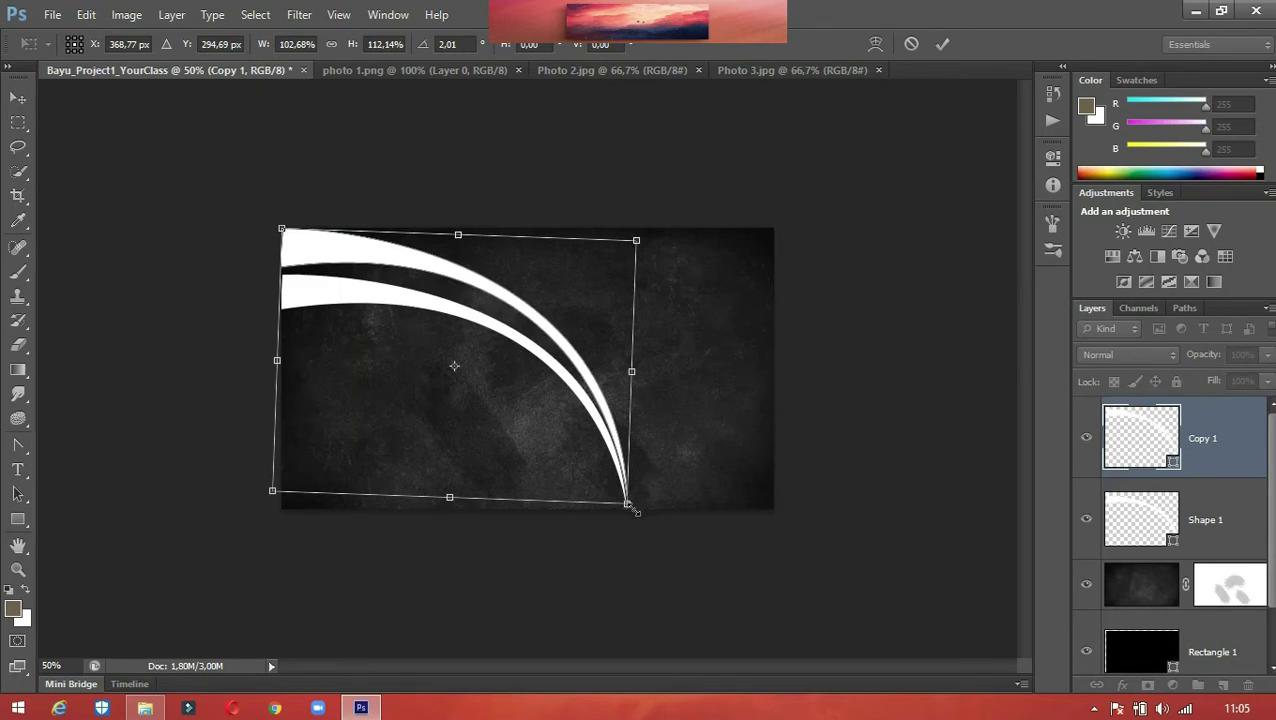
left_click_drag(631, 517, 624, 531)
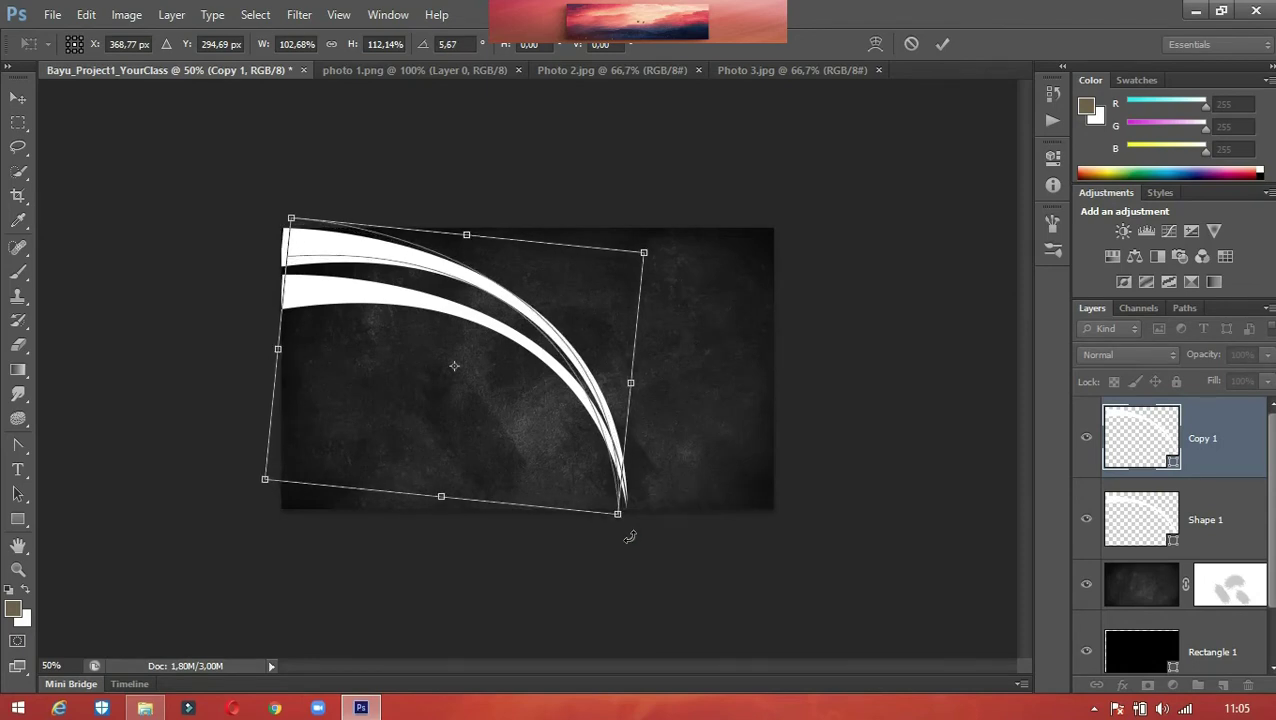
left_click_drag(505, 391, 511, 397)
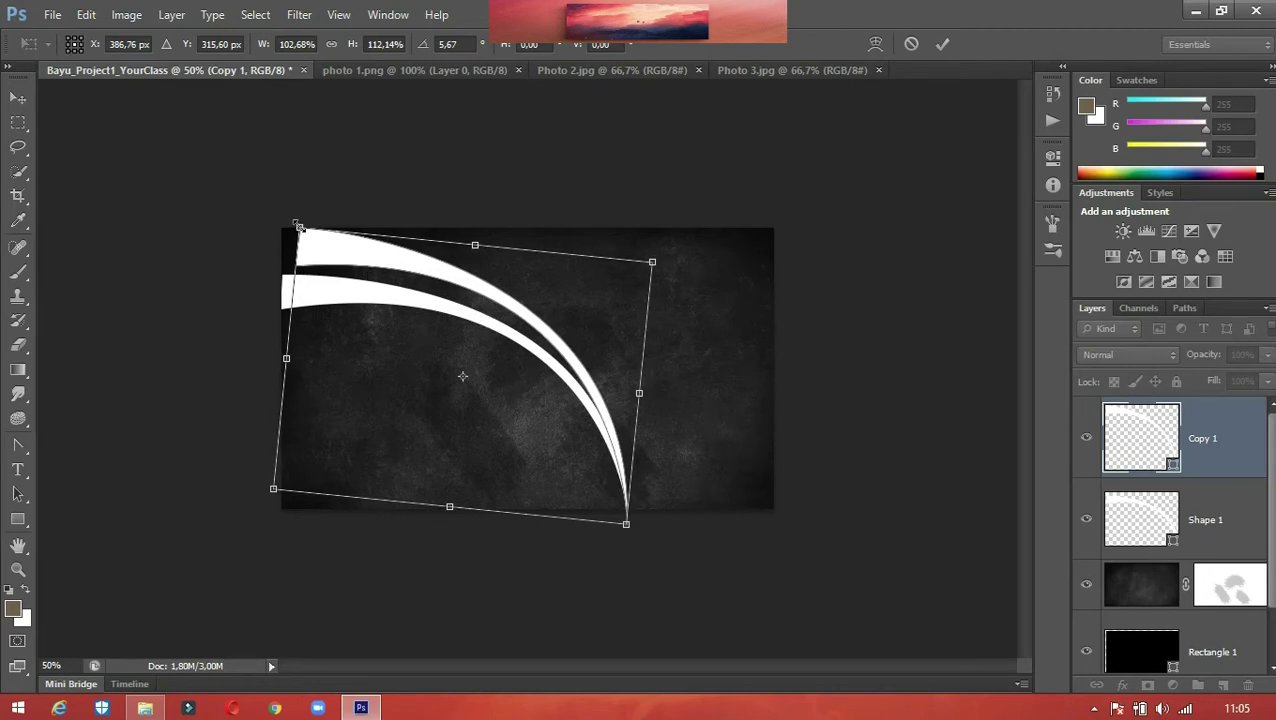
left_click_drag(298, 228, 286, 229)
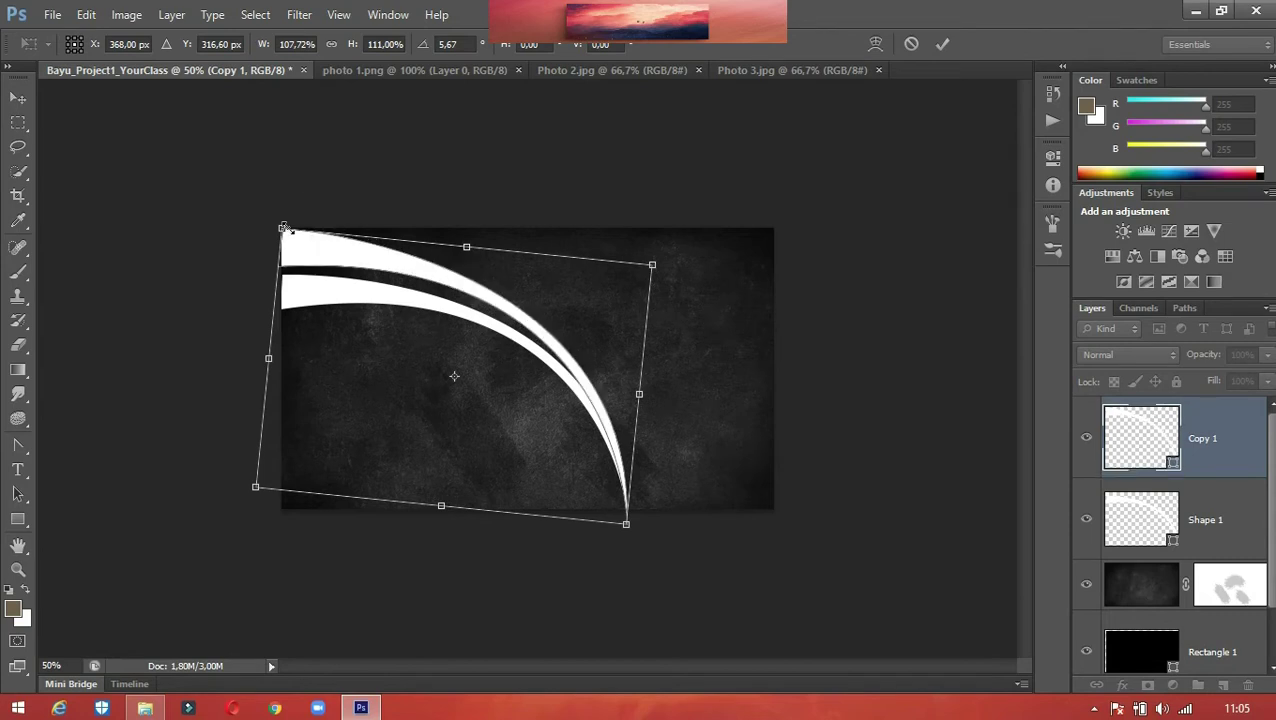
left_click_drag(281, 229, 283, 232)
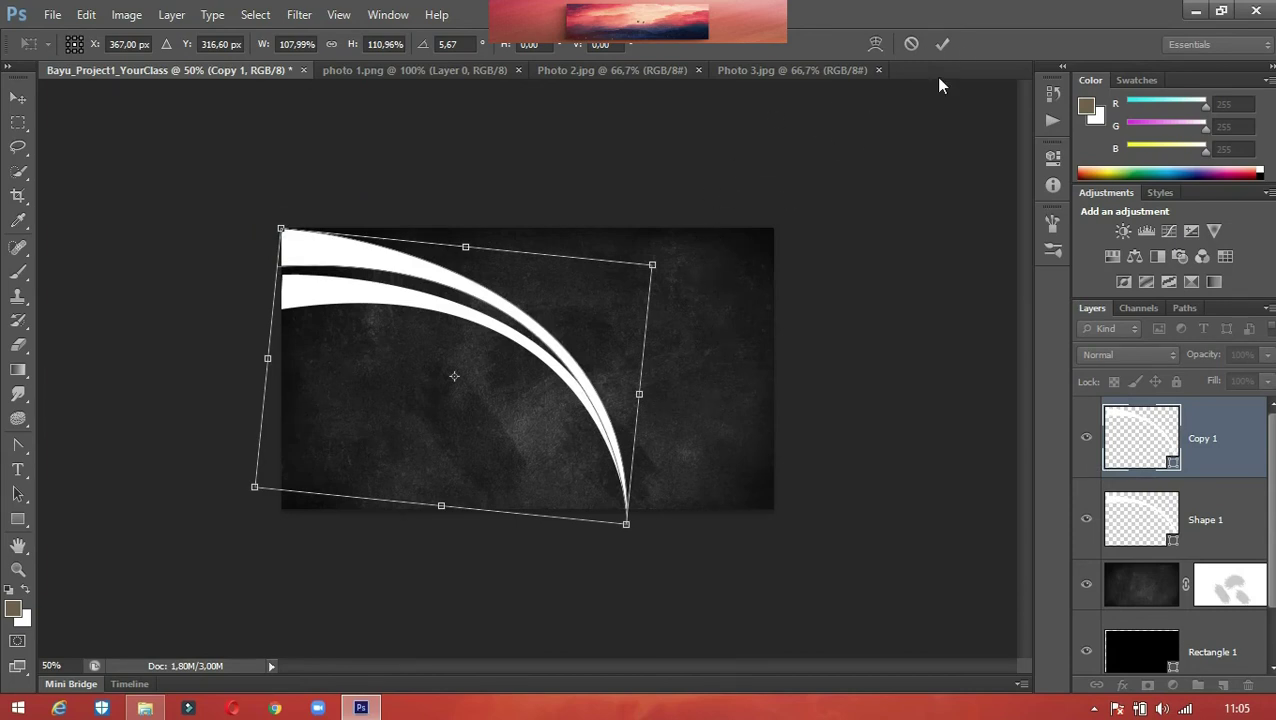
left_click(943, 45)
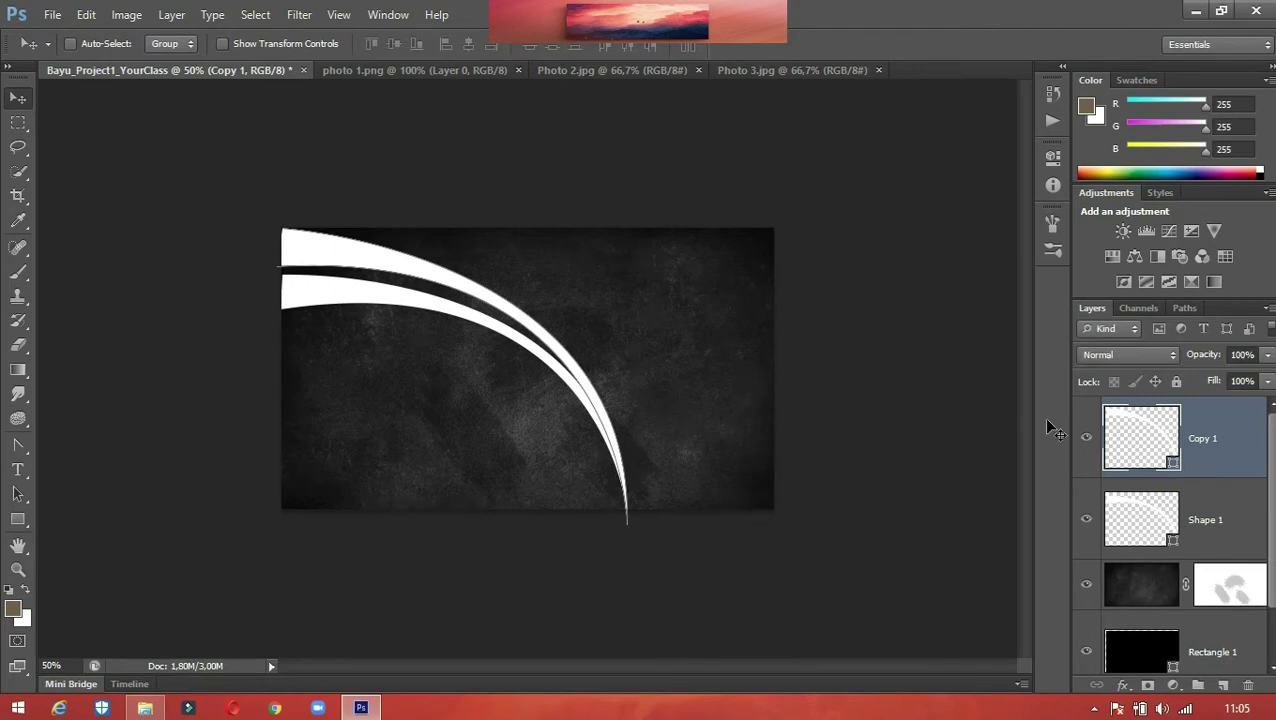
Duplicate Copy 1 as Copy 2 and shift the new arc up and to the right.
right_click(1210, 444)
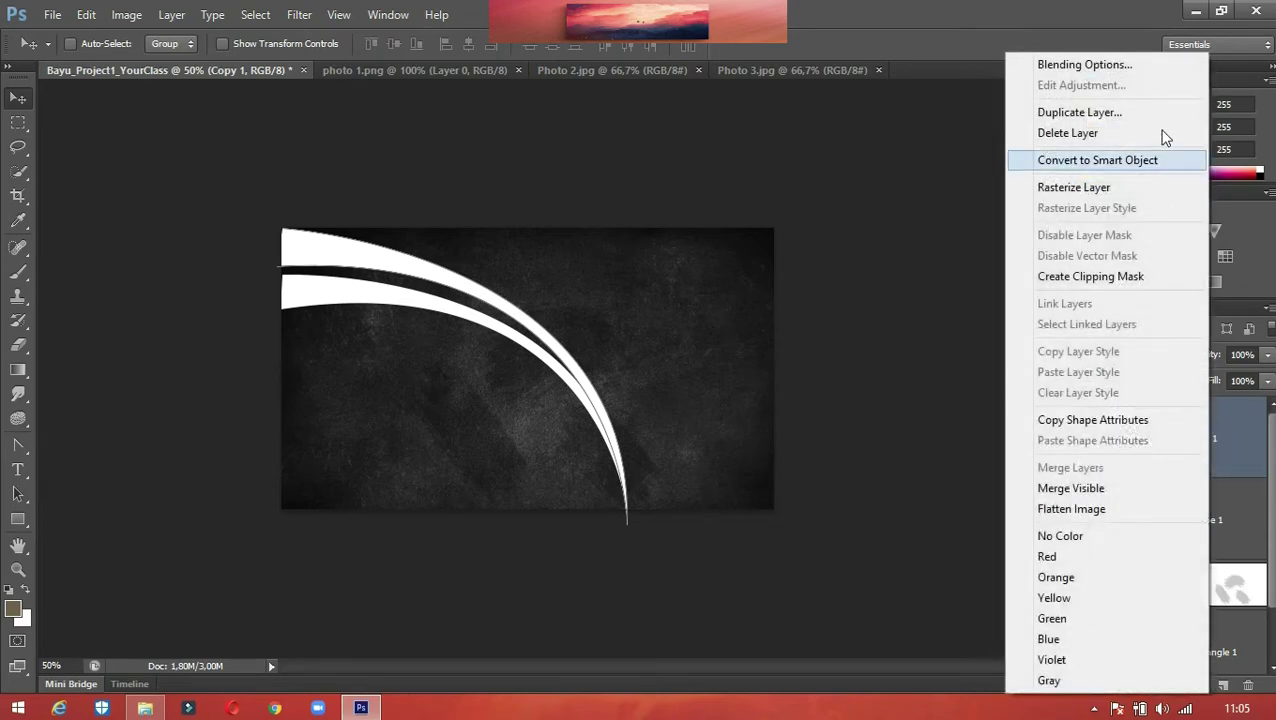
left_click(1142, 117)
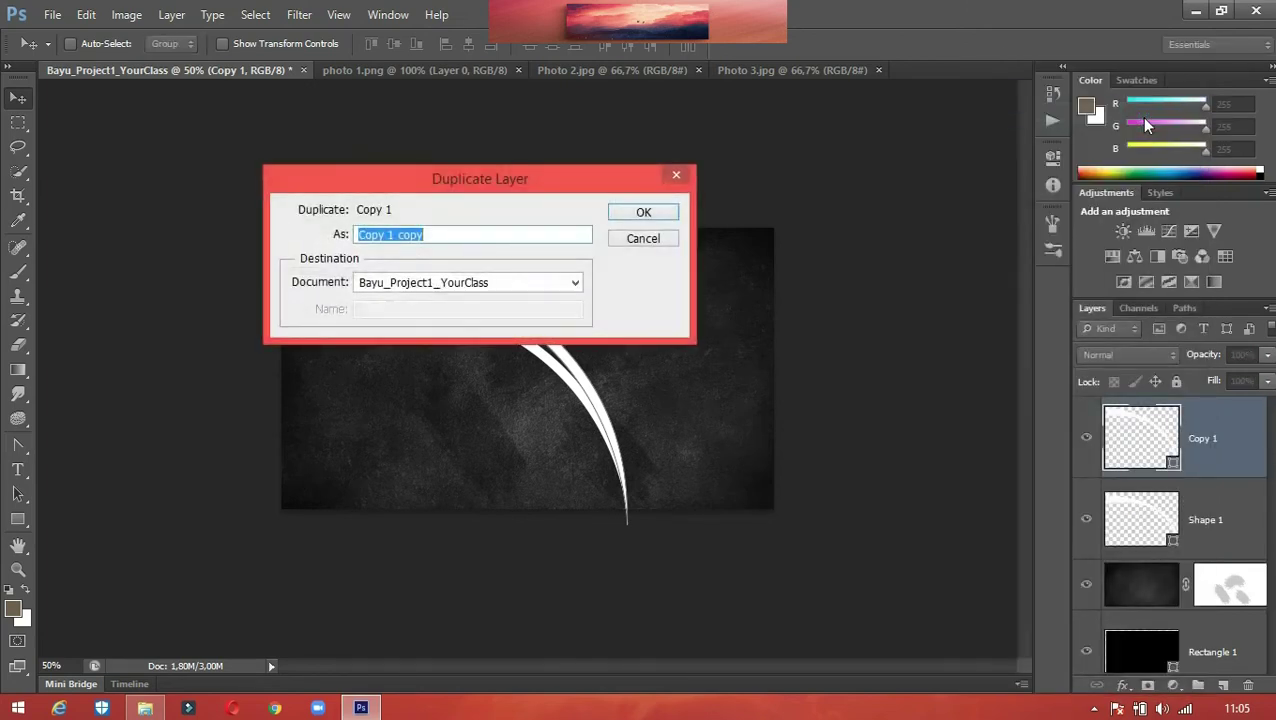
type("Copy 2")
key("Return")
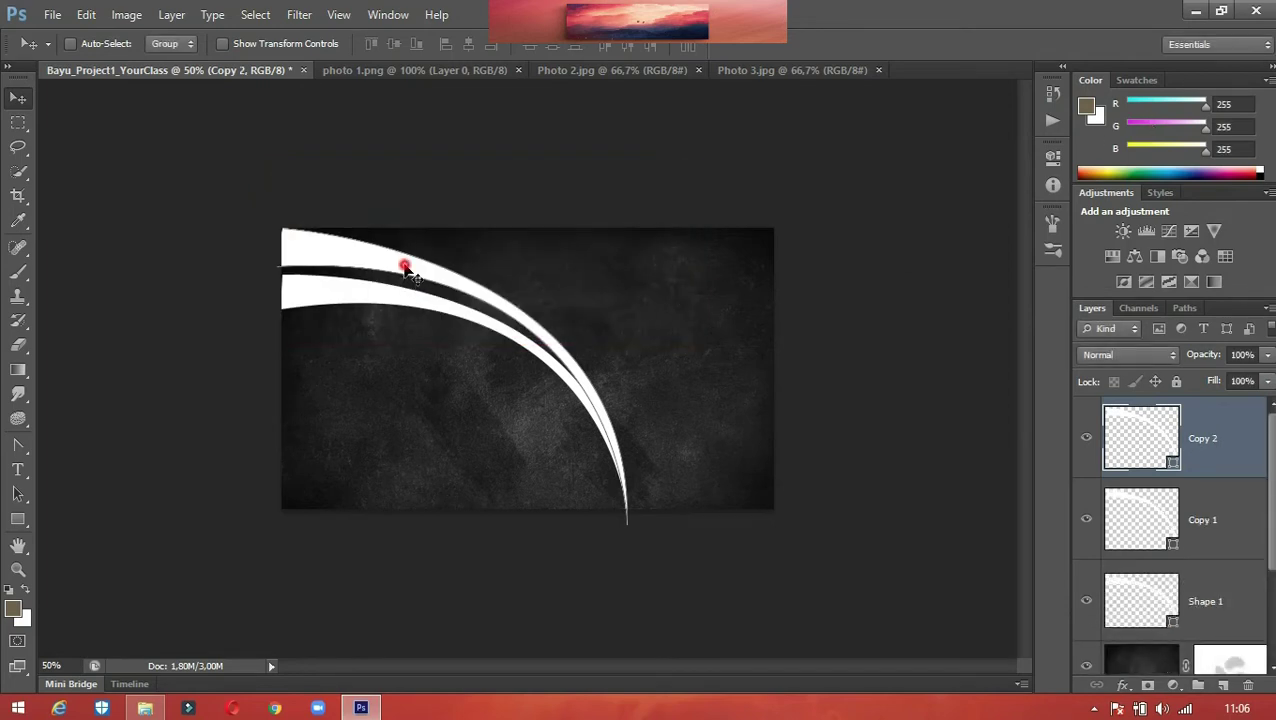
left_click_drag(407, 267, 442, 240)
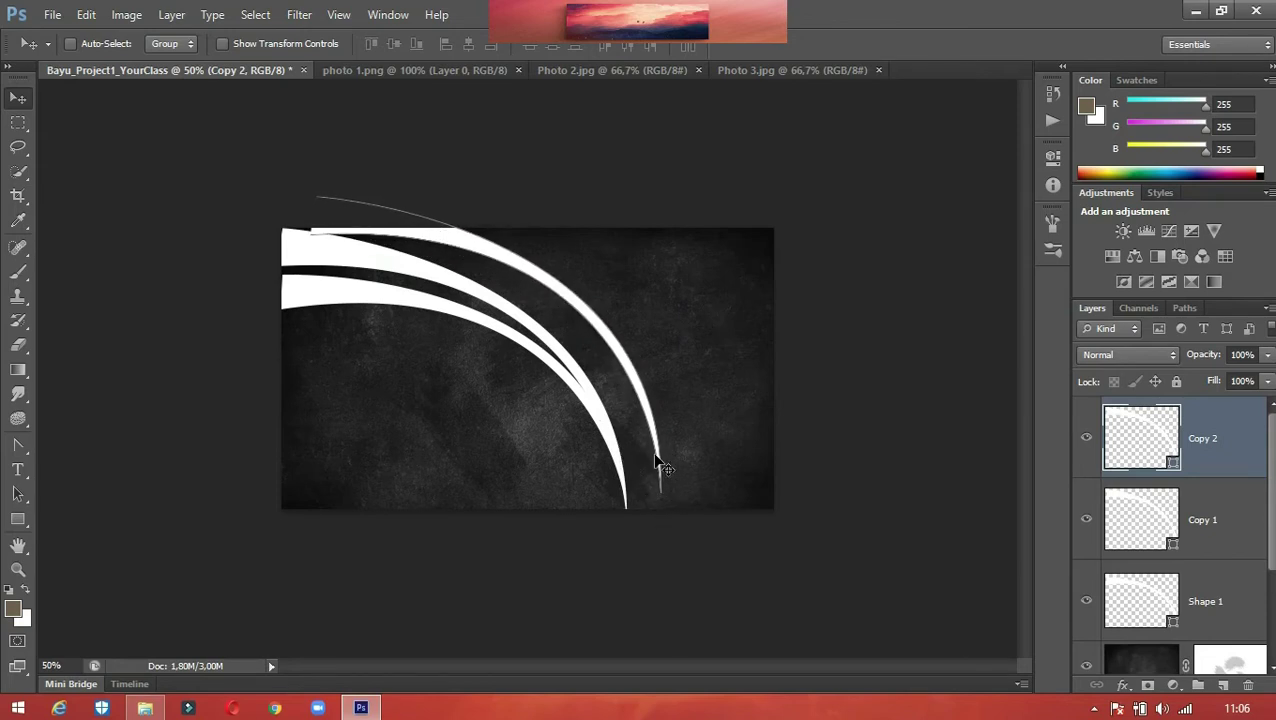
key("ctrl+t")
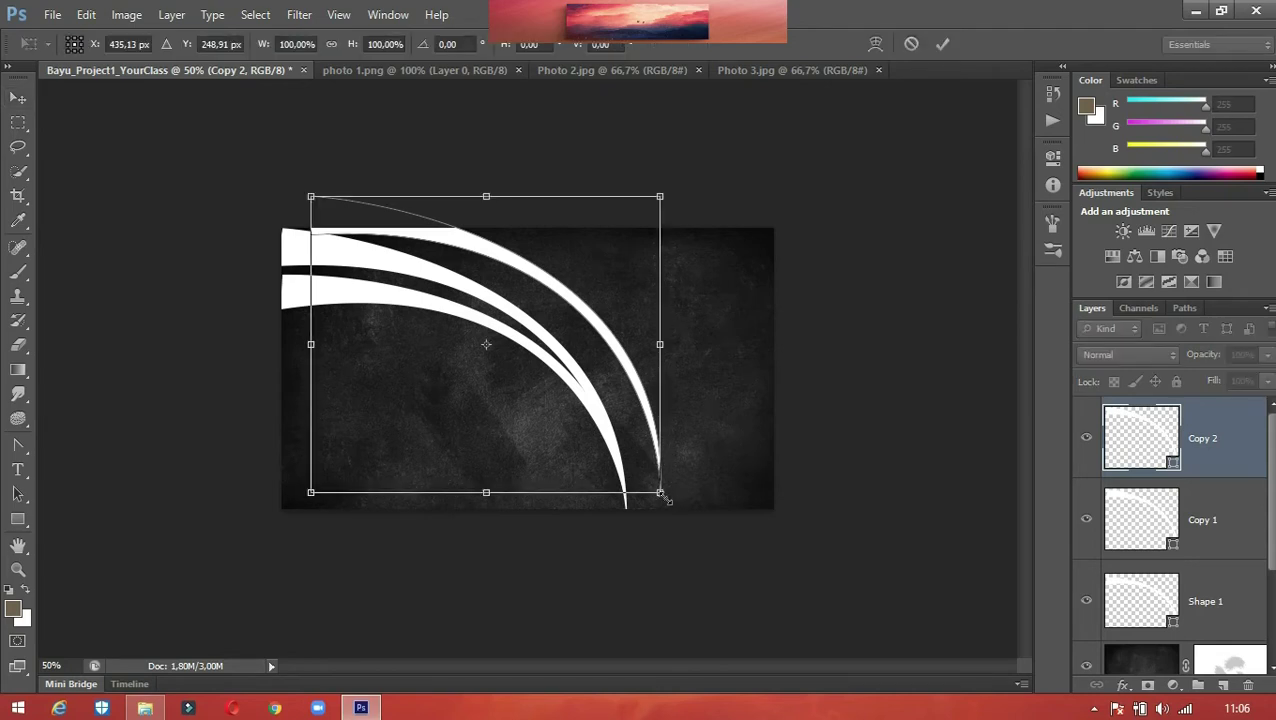
Rotate the Copy 2 arc about 10° and scale it to roughly 106% × 89%, nudged slightly left.
left_click_drag(666, 505, 631, 527)
left_click_drag(529, 417, 525, 406)
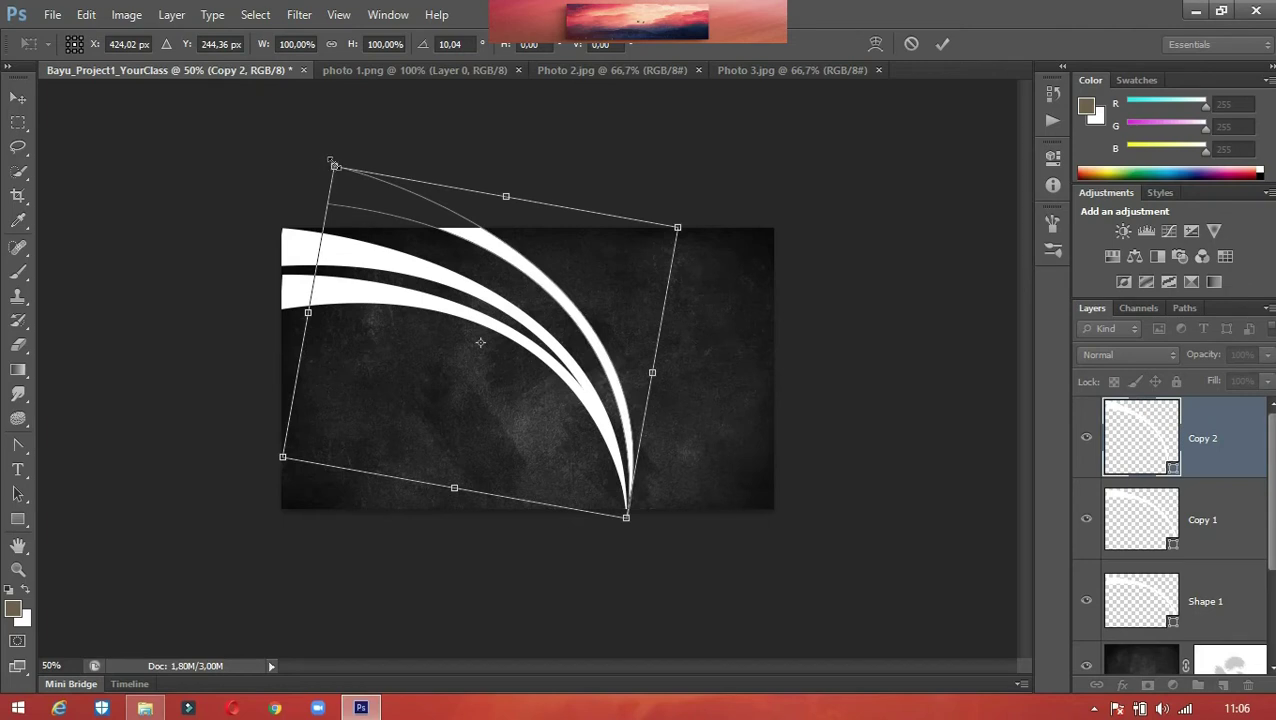
left_click_drag(334, 163, 316, 189)
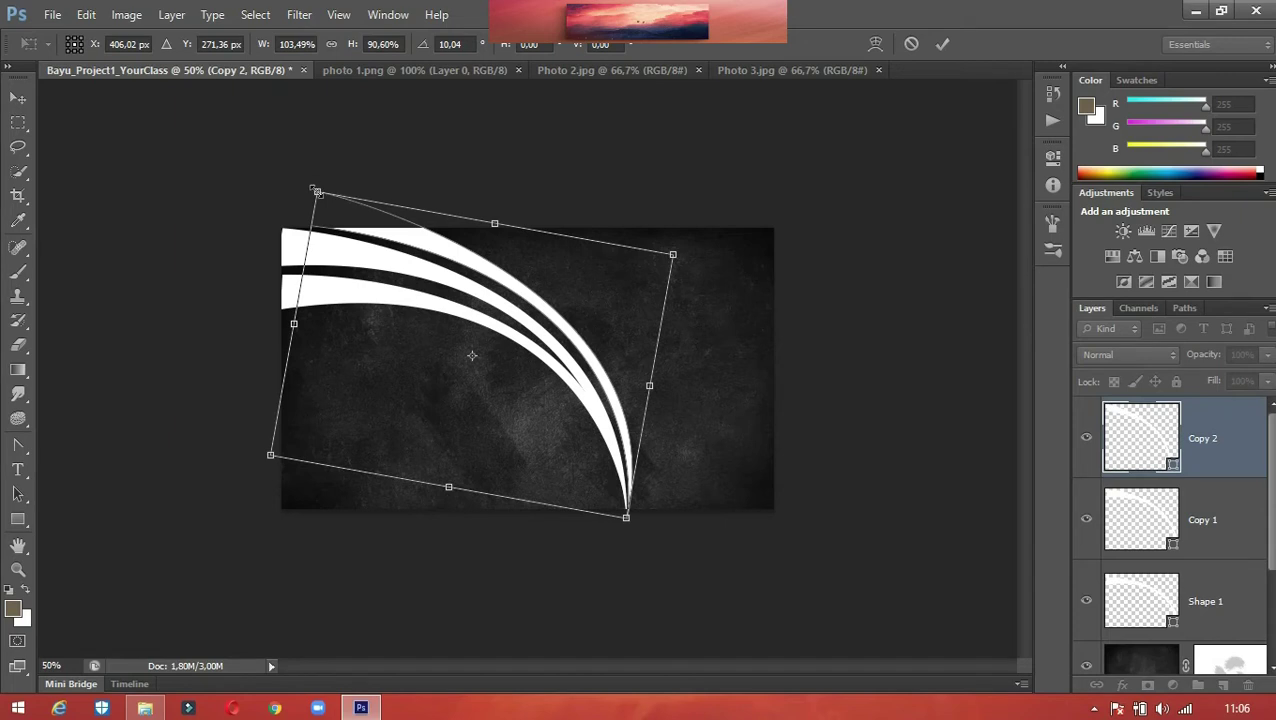
left_click_drag(311, 193, 307, 193)
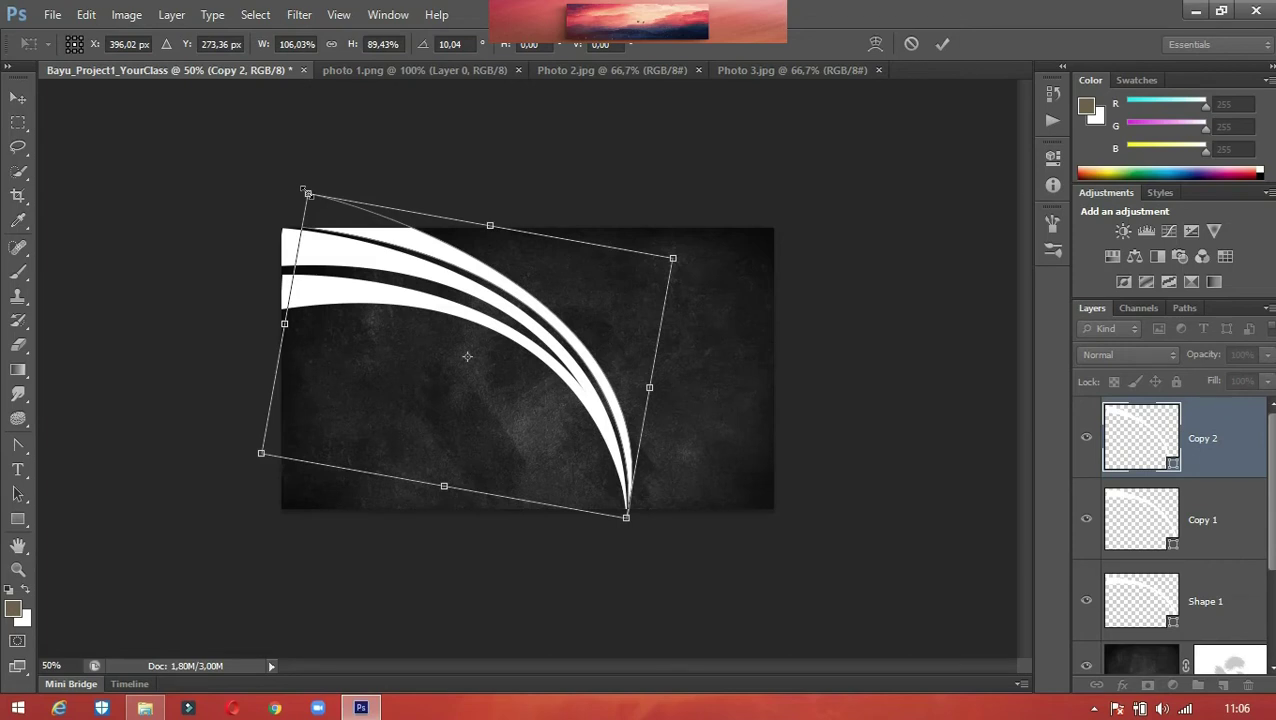
key("Left")
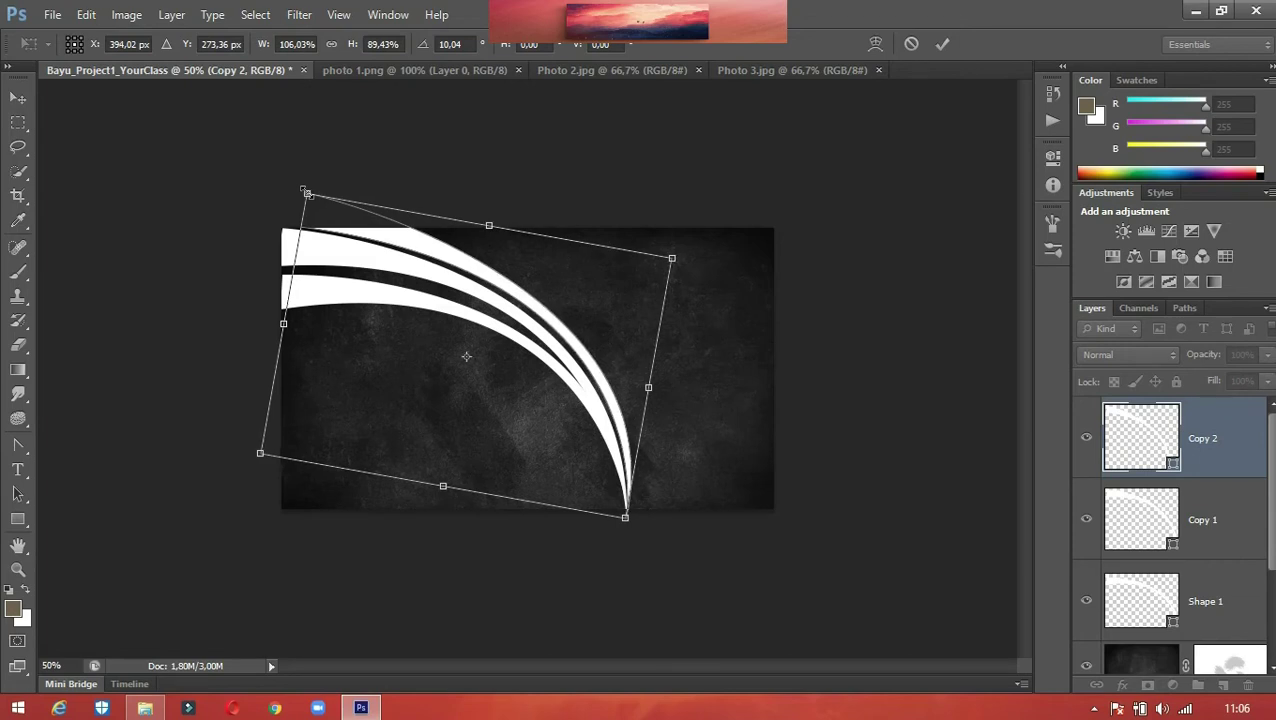
key("Left")
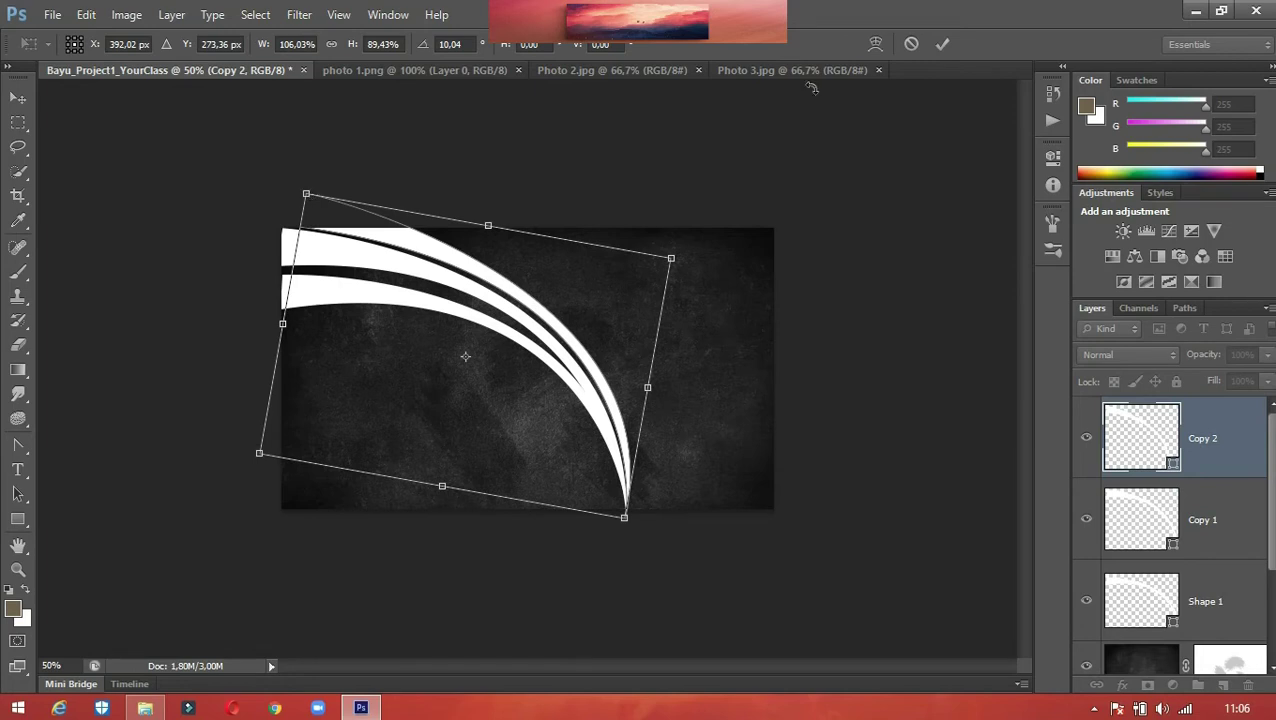
left_click(943, 43)
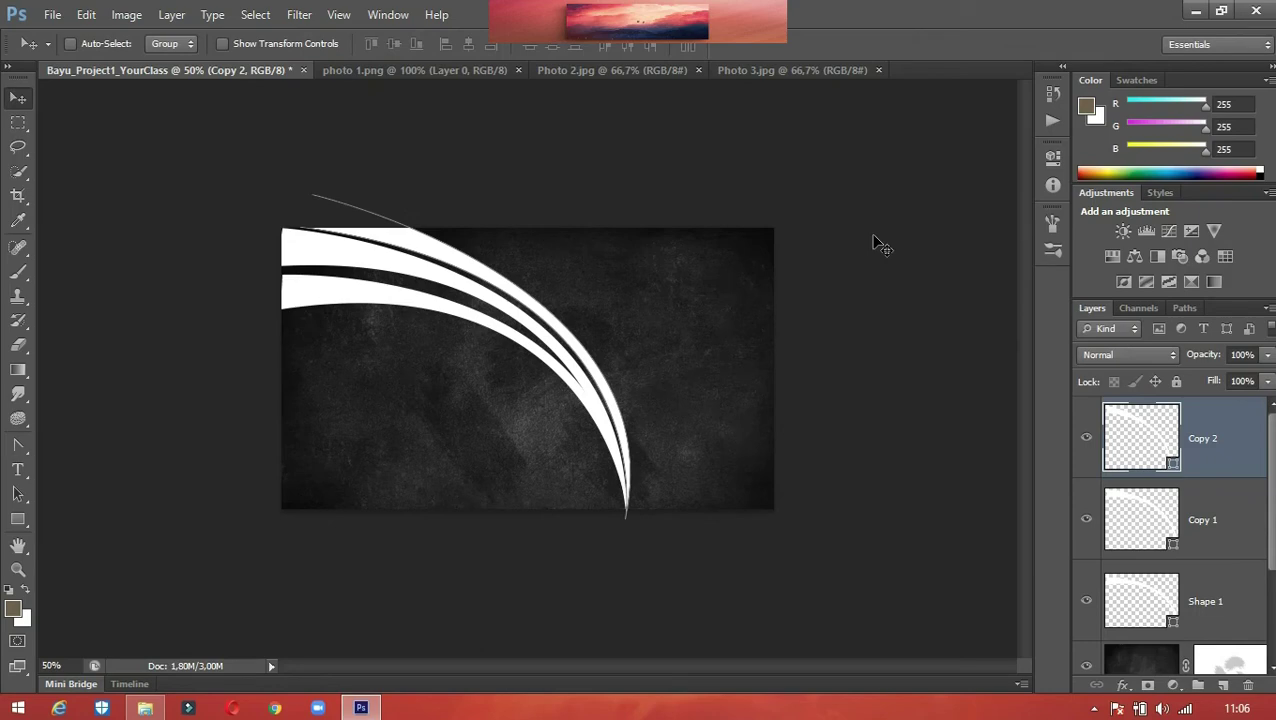
Duplicate Copy 2 as Copy 3, shift it, rotate it about 5° and stretch it wider and shorter.
right_click(1204, 446)
left_click(1111, 117)
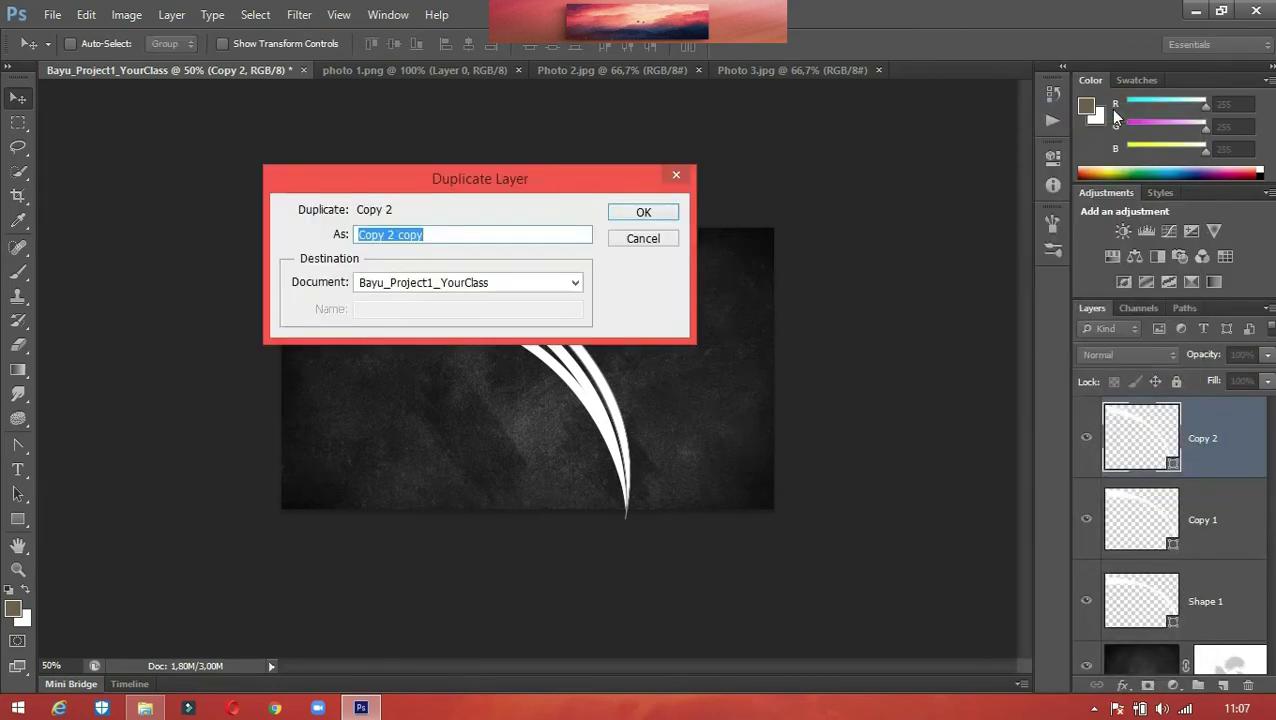
type("Copy 3")
key("Return")
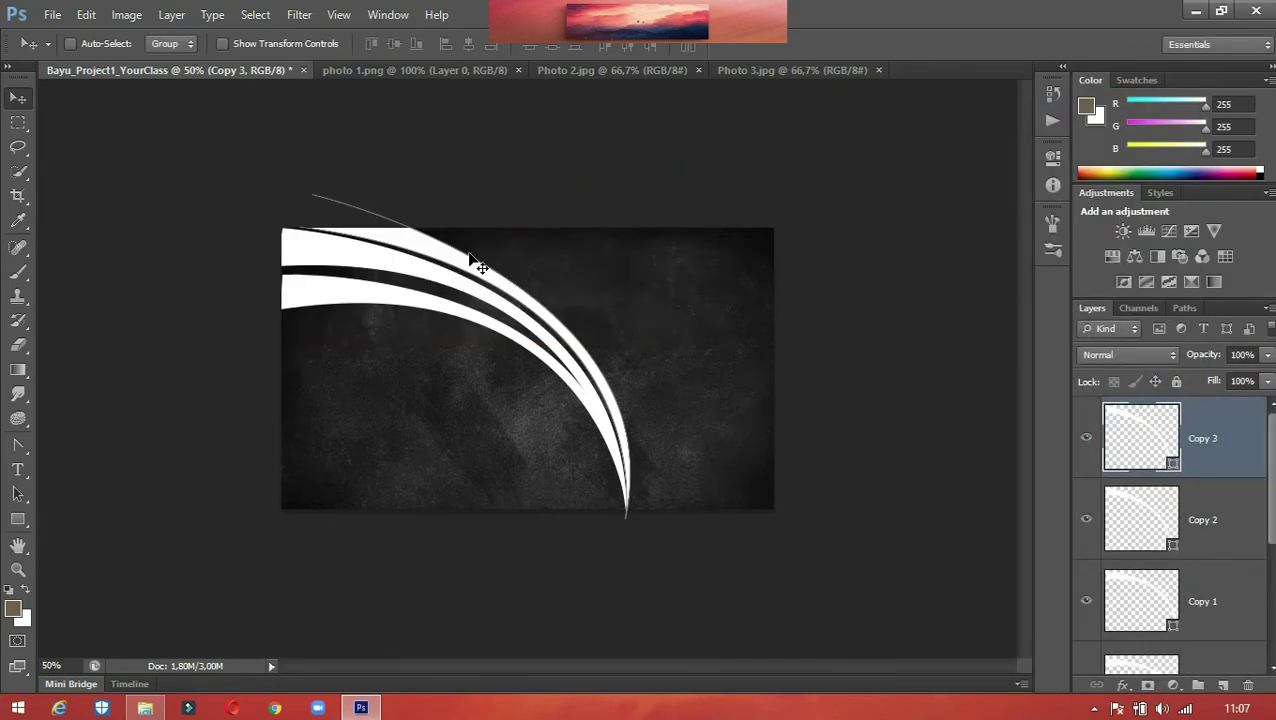
left_click_drag(473, 265, 490, 243)
key("ctrl+t")
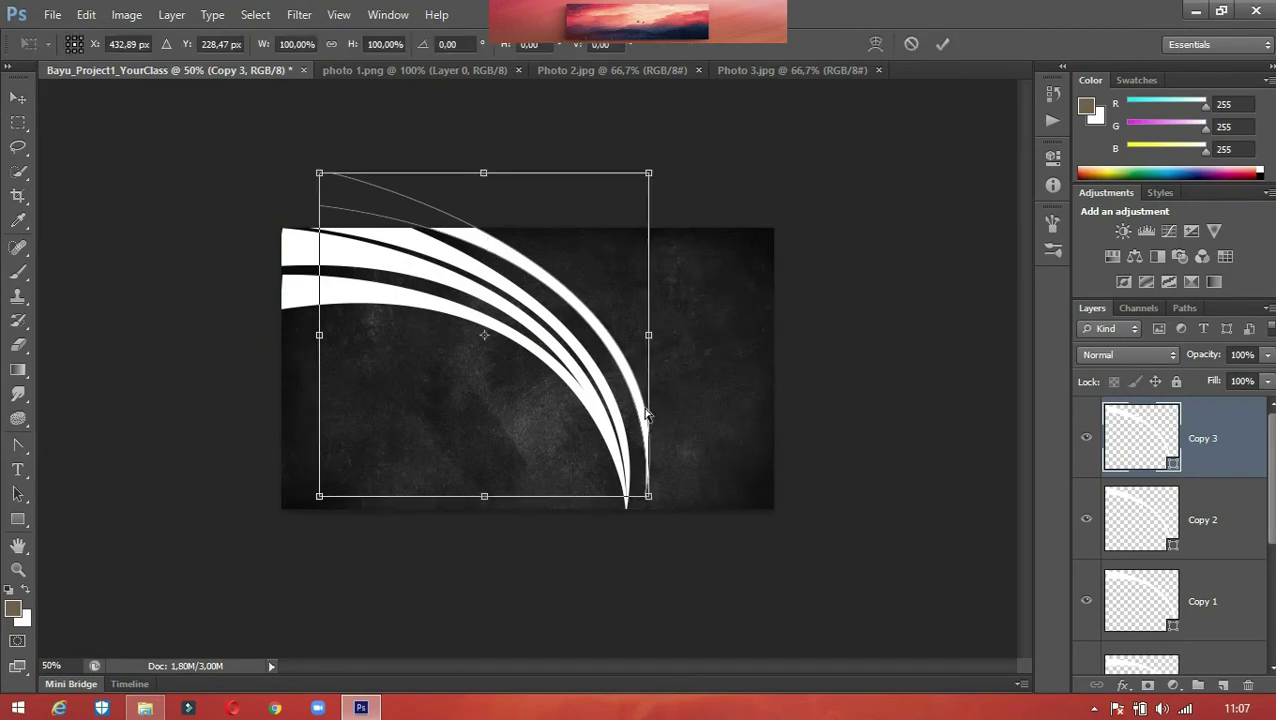
left_click_drag(648, 506, 647, 518)
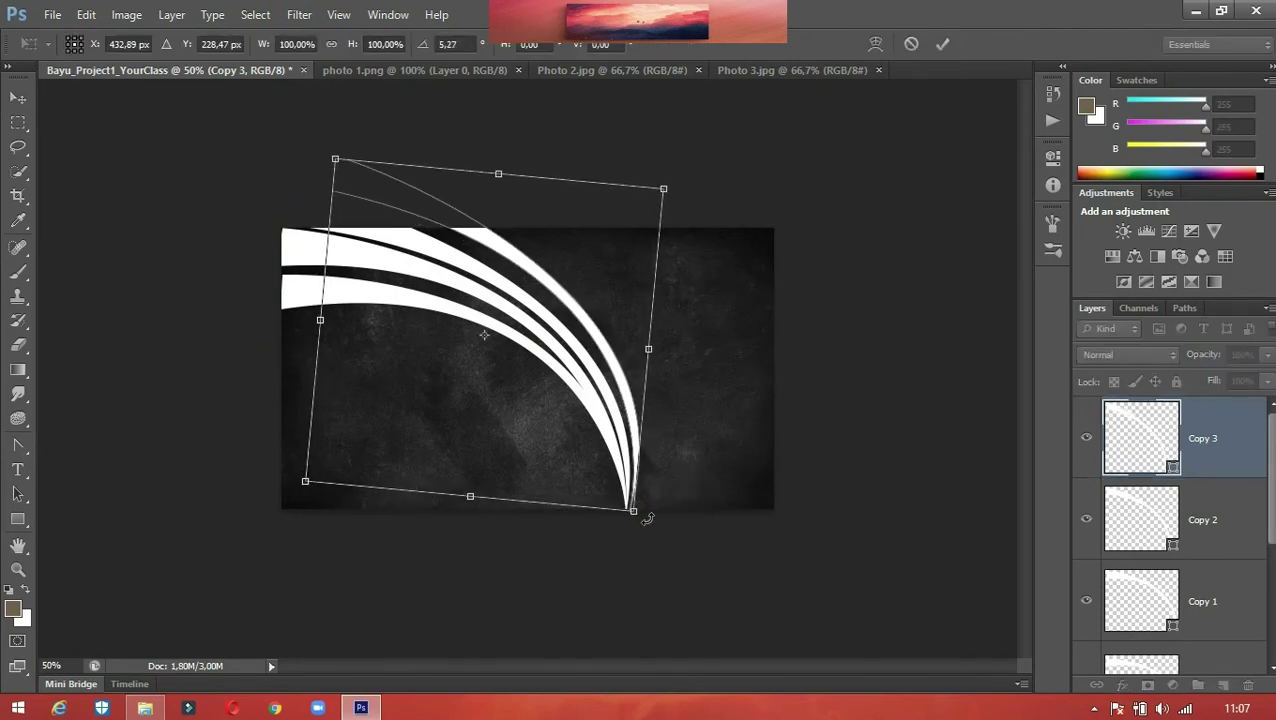
key("Left")
left_click_drag(333, 158, 314, 165)
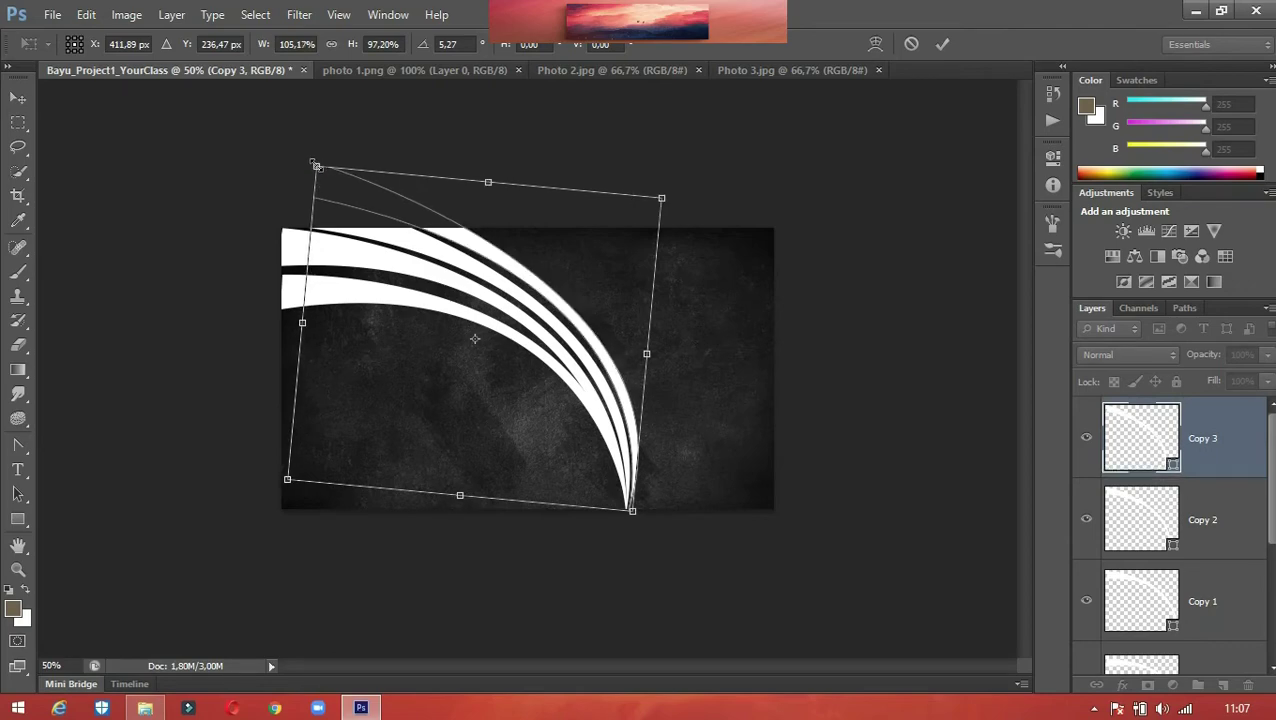
left_click(942, 44)
Duplicate Copy 3 as Copy 4, shift it, rotate it about 4.4° and stretch it slightly wider.
right_click(1209, 438)
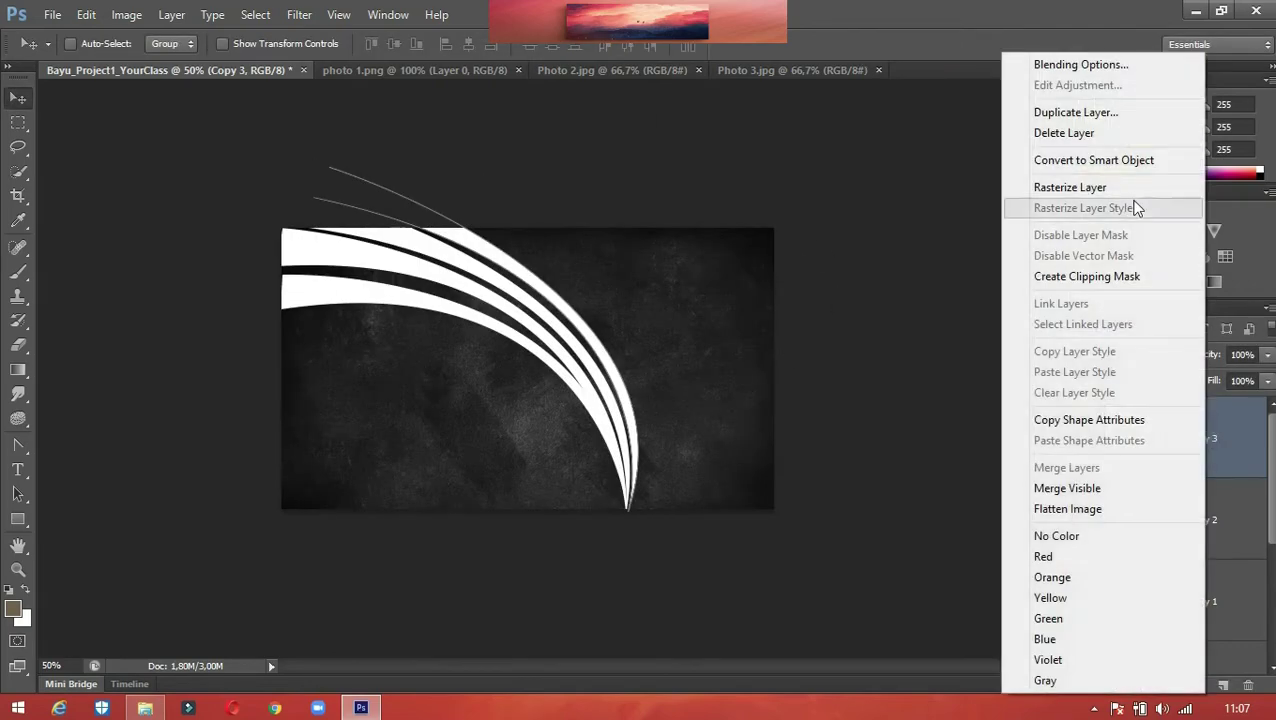
left_click(1092, 112)
type("Copy ")
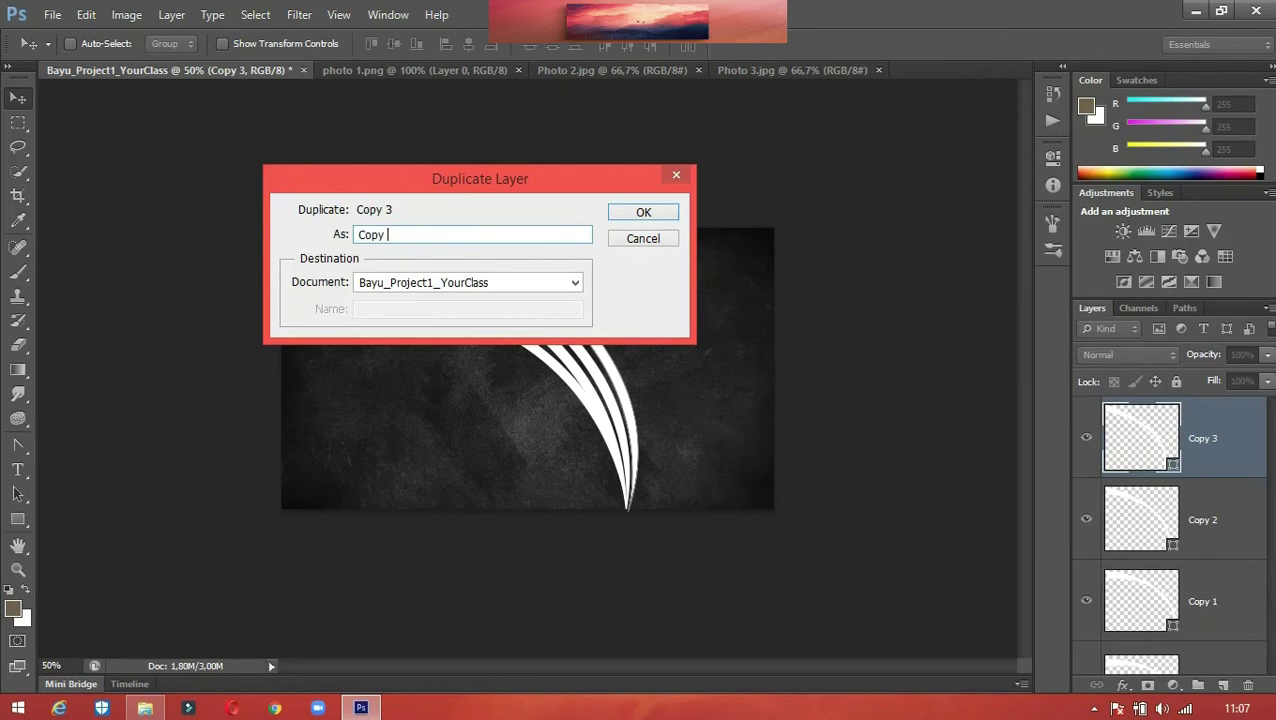
type("4")
key("Return")
left_click_drag(564, 308, 572, 288)
key("ctrl+t")
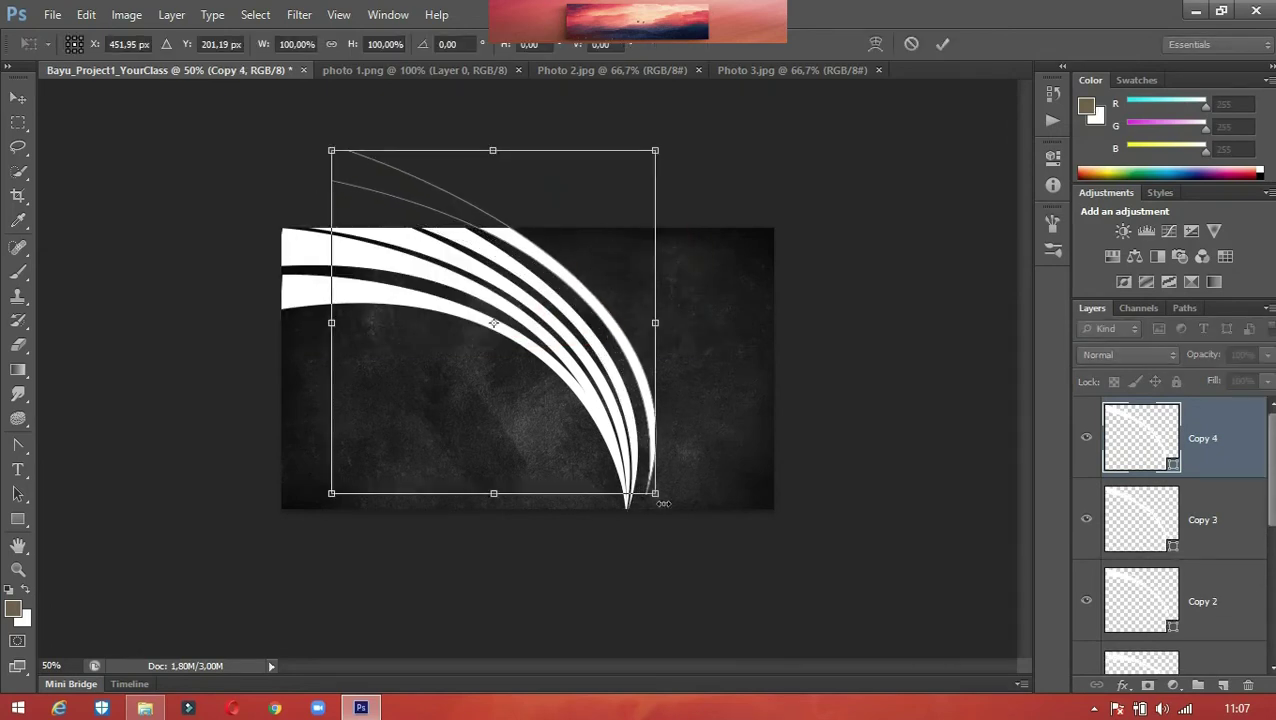
left_click_drag(663, 503, 659, 527)
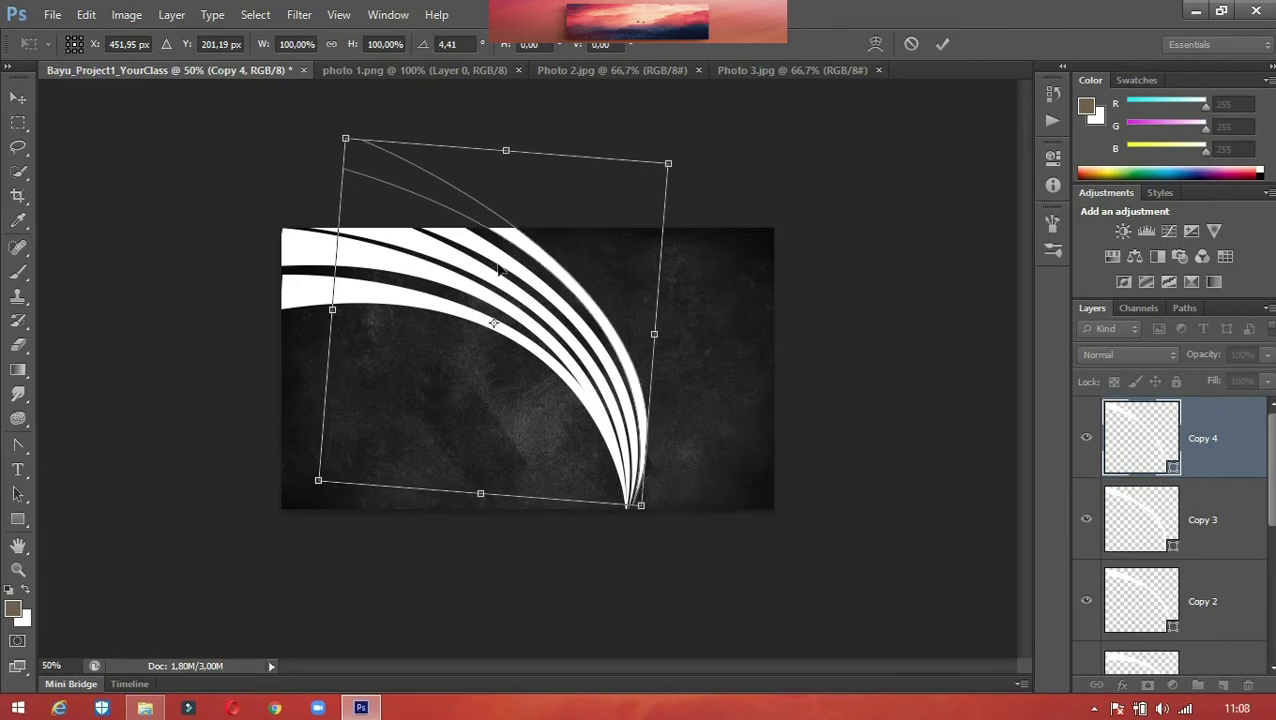
left_click_drag(345, 139, 336, 142)
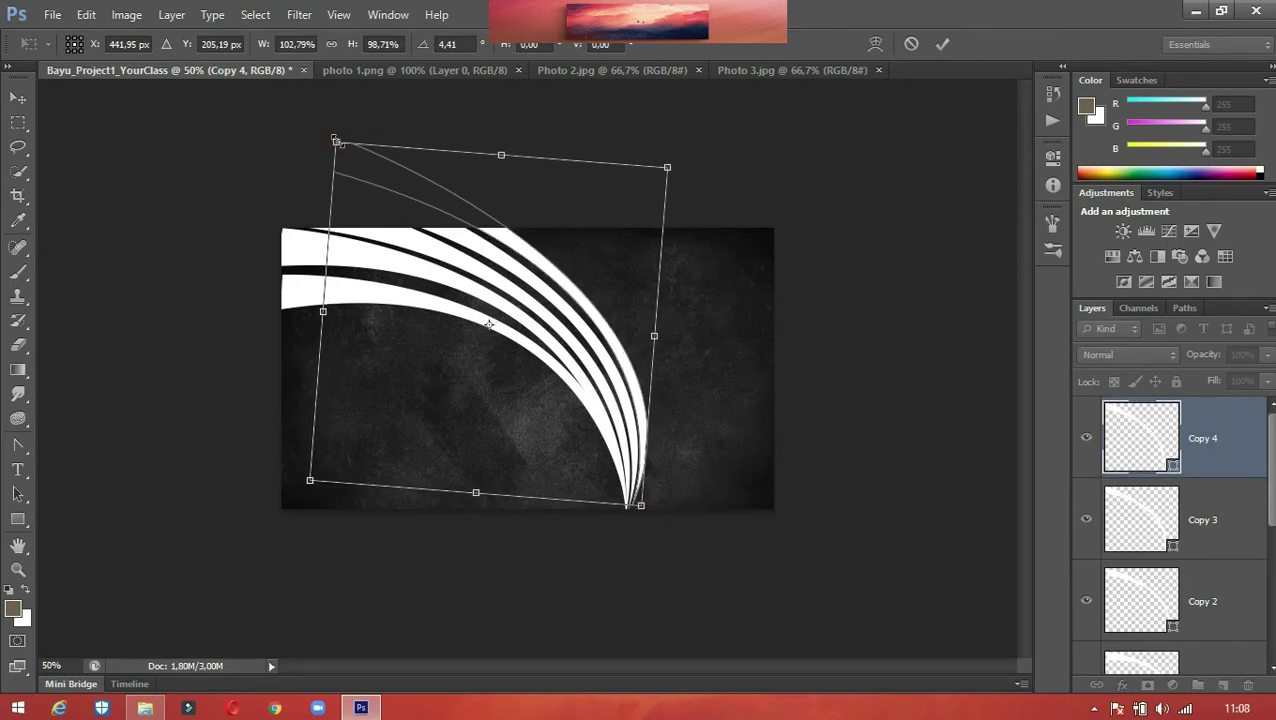
left_click(944, 44)
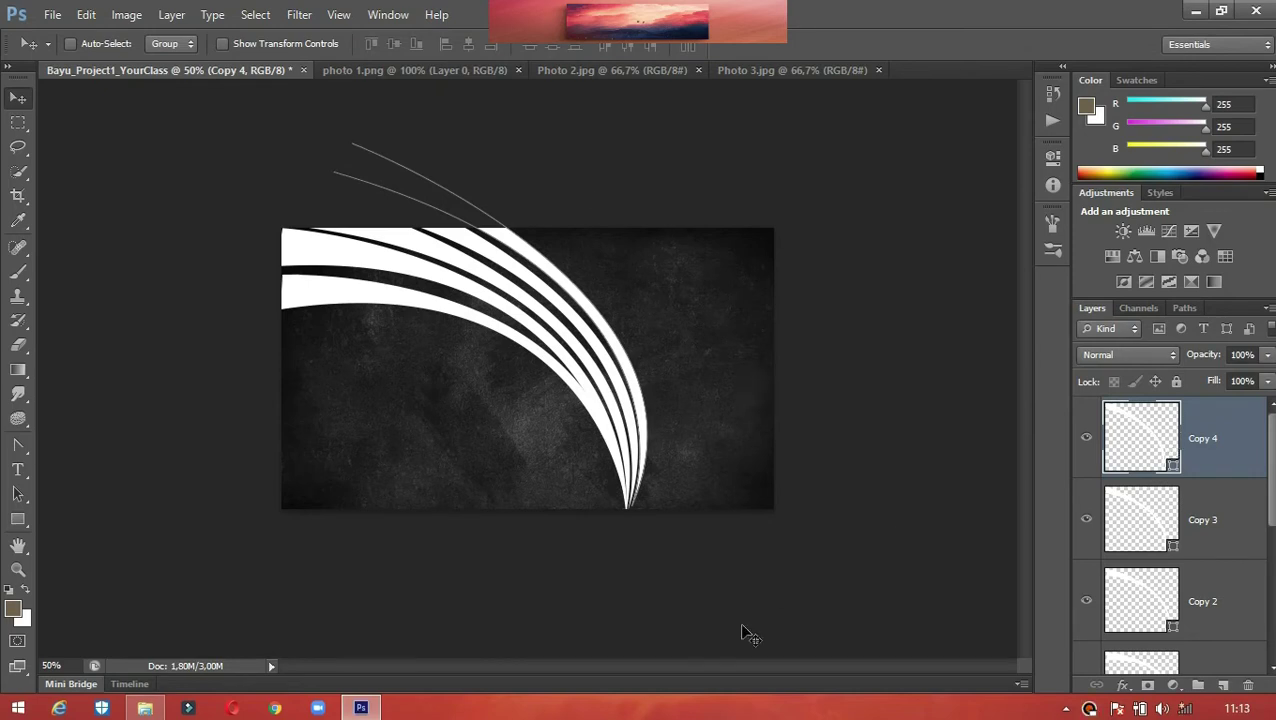
Draw a tapered band outline with the Pen tool from the card's top edge down to the bands' bottom tip.
left_click(18, 445)
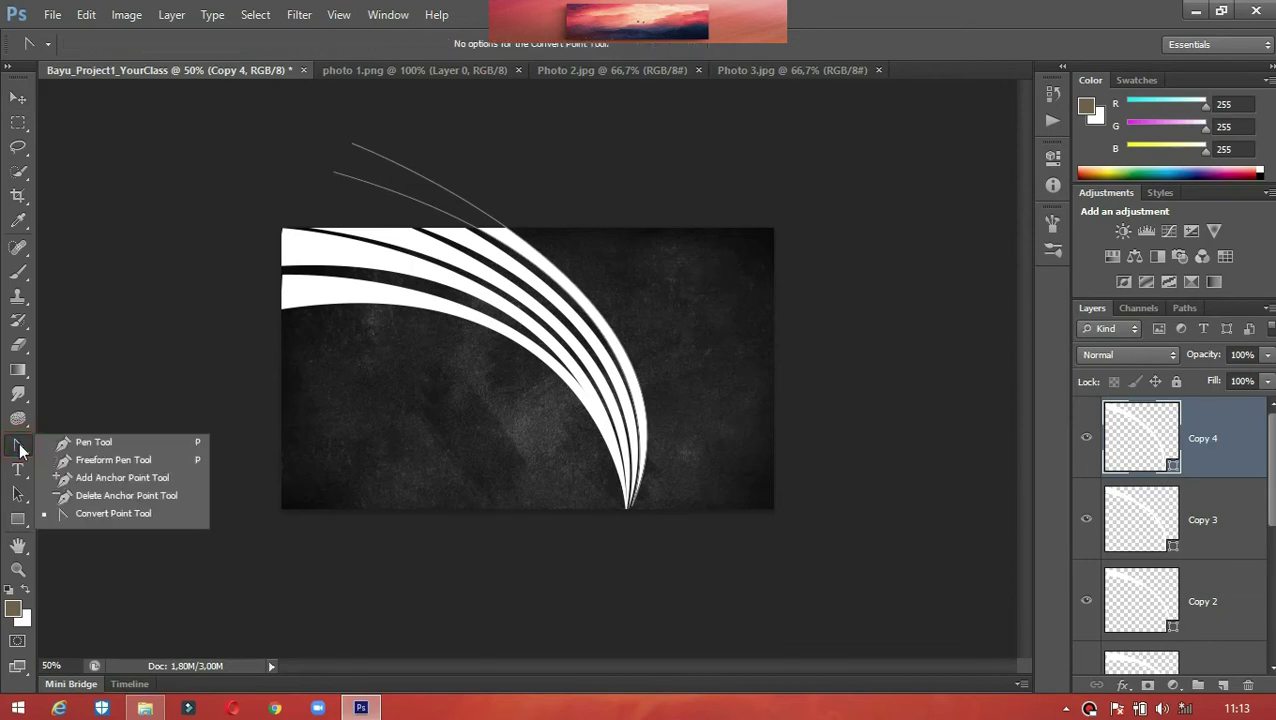
left_click(90, 442)
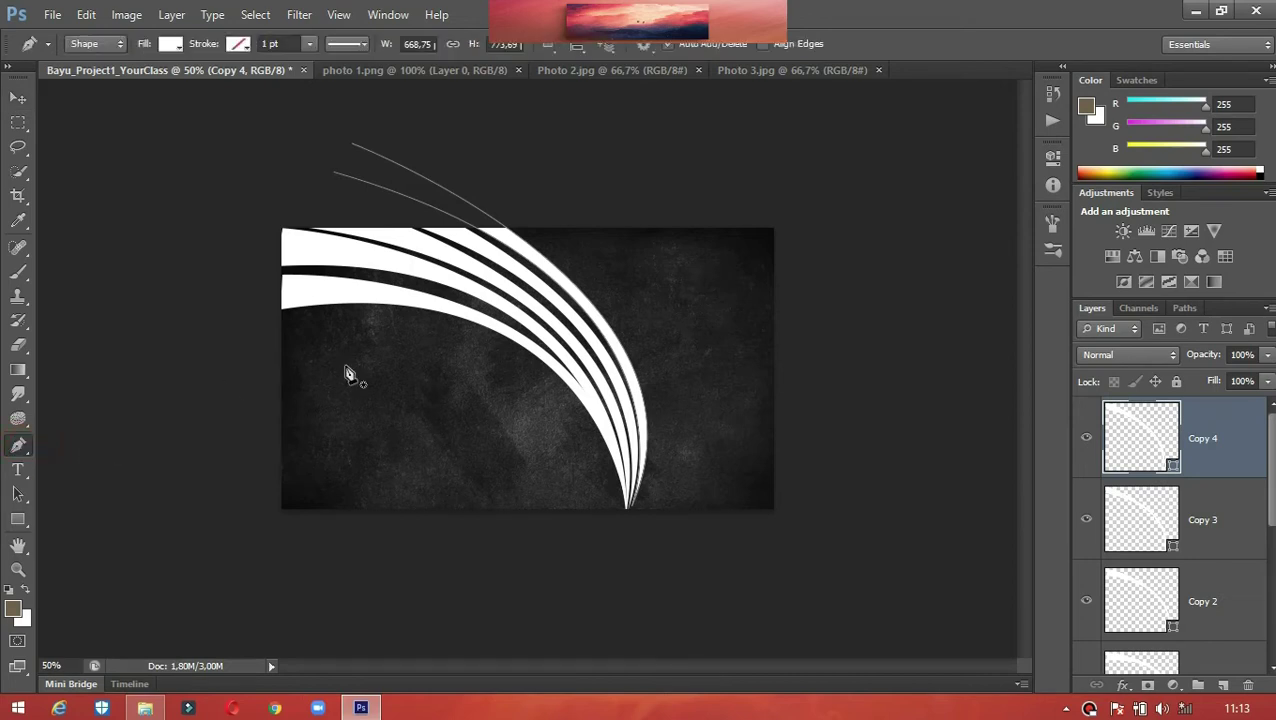
left_click(591, 229)
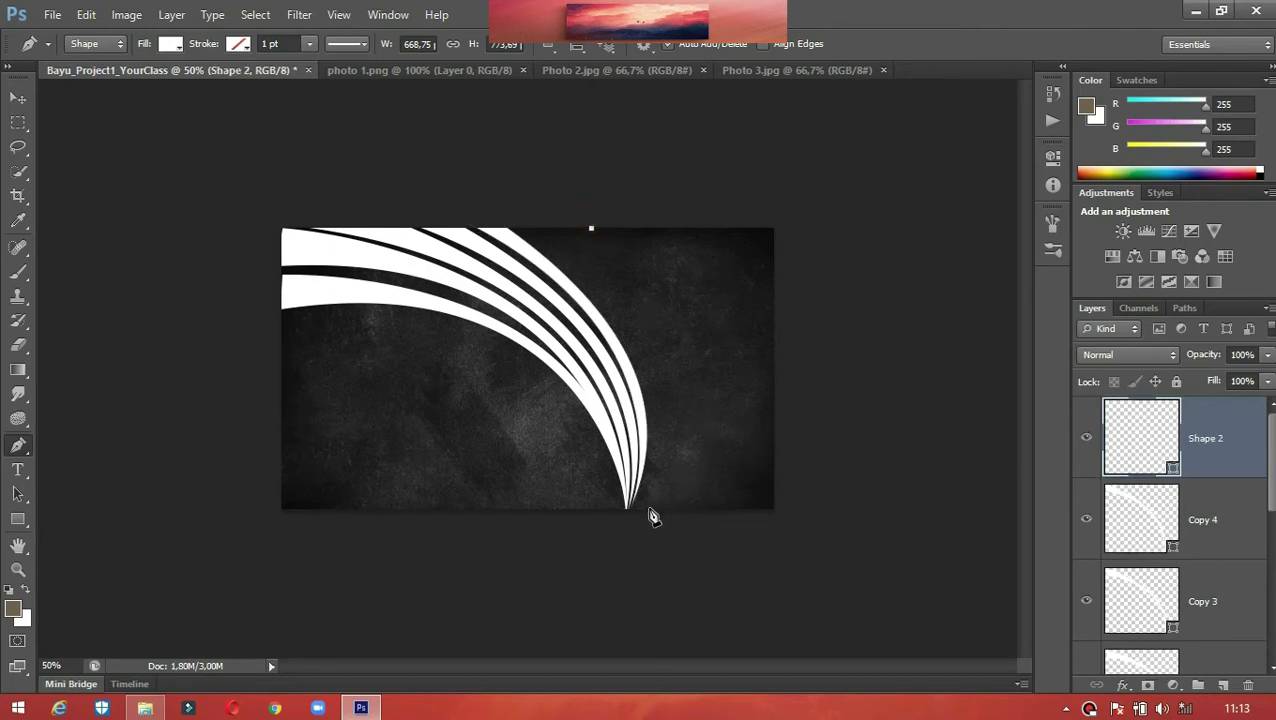
left_click_drag(647, 509, 558, 654)
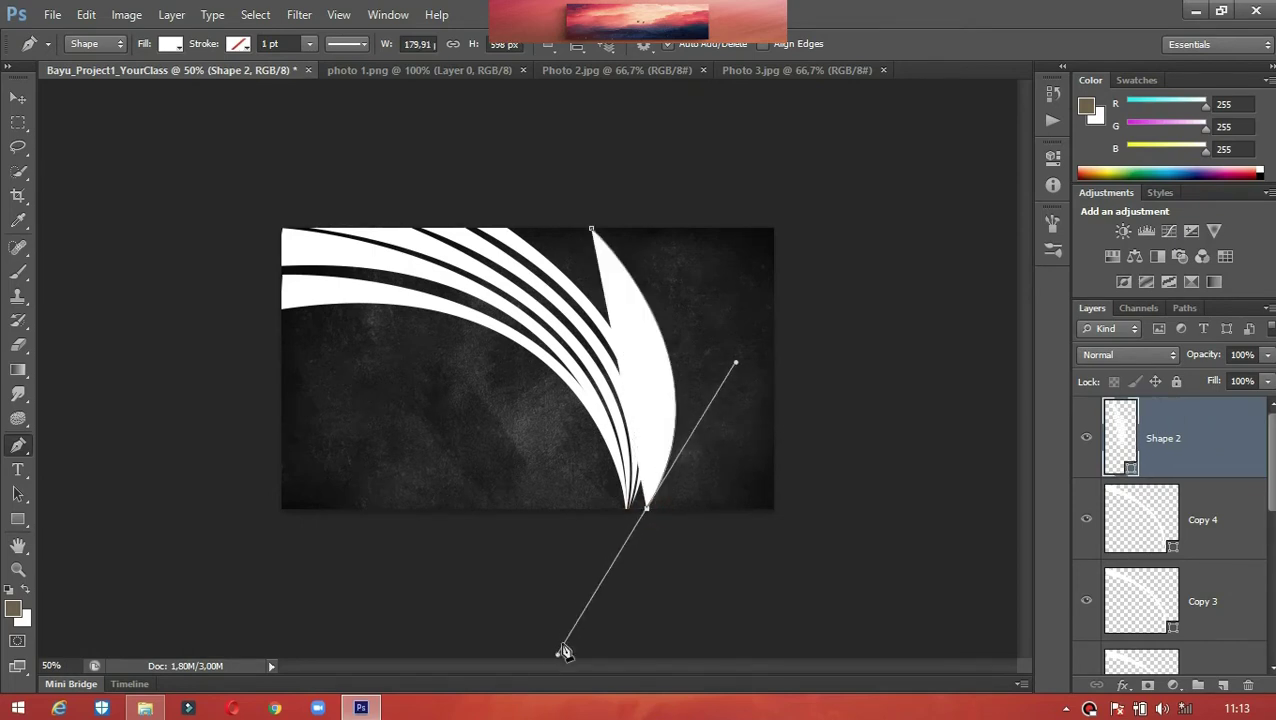
left_click(648, 513)
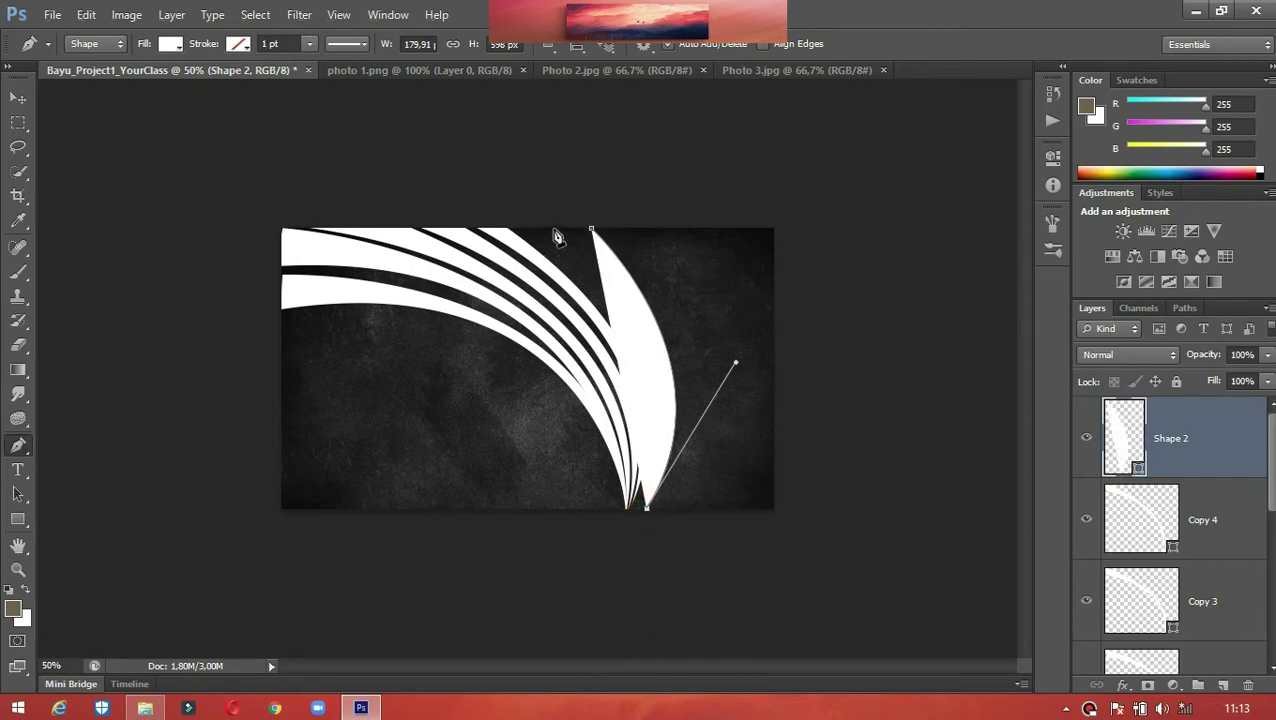
left_click_drag(553, 230, 432, 200)
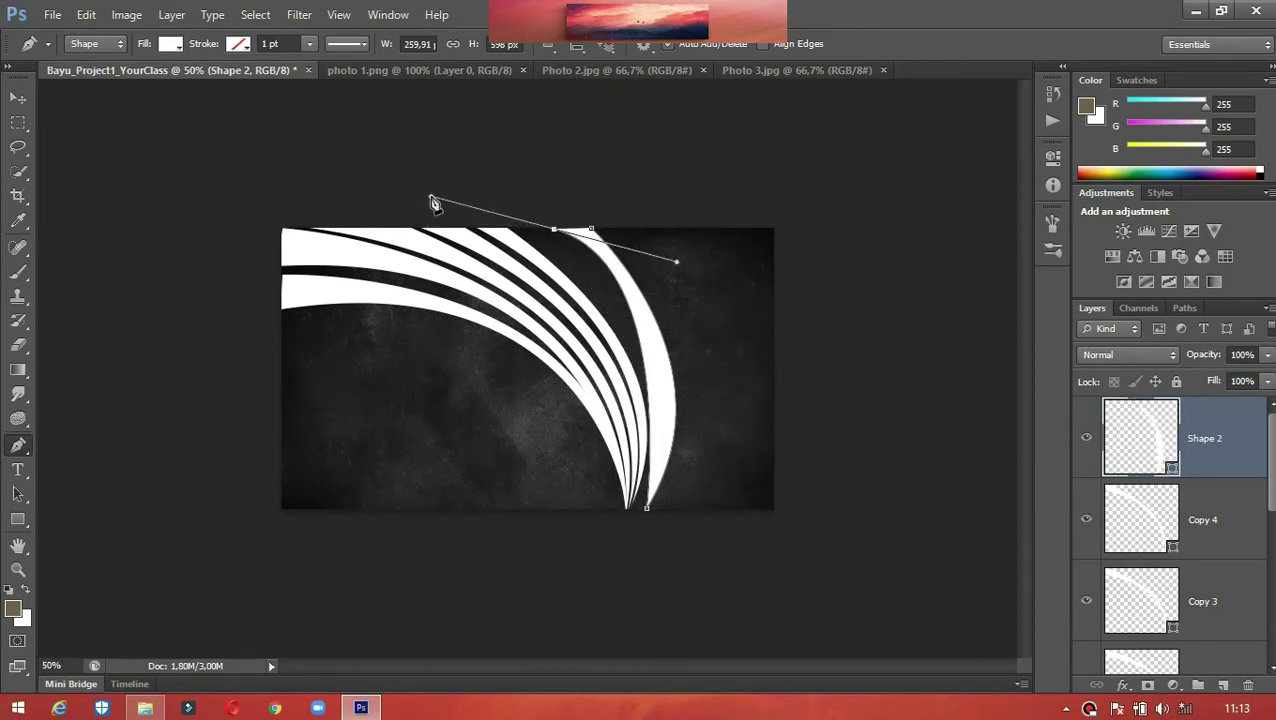
left_click(553, 229, "alt")
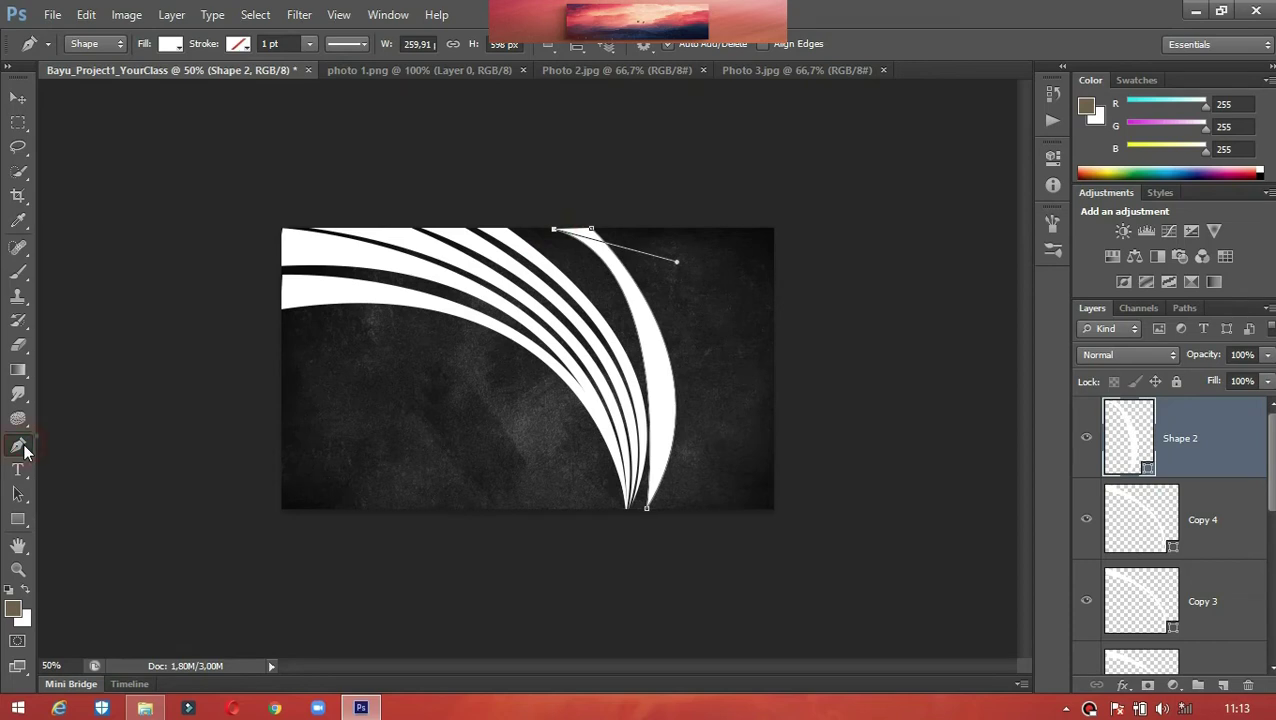
Bend the new band's outer edge with the Convert Point Tool.
right_click(24, 450)
left_click(82, 515)
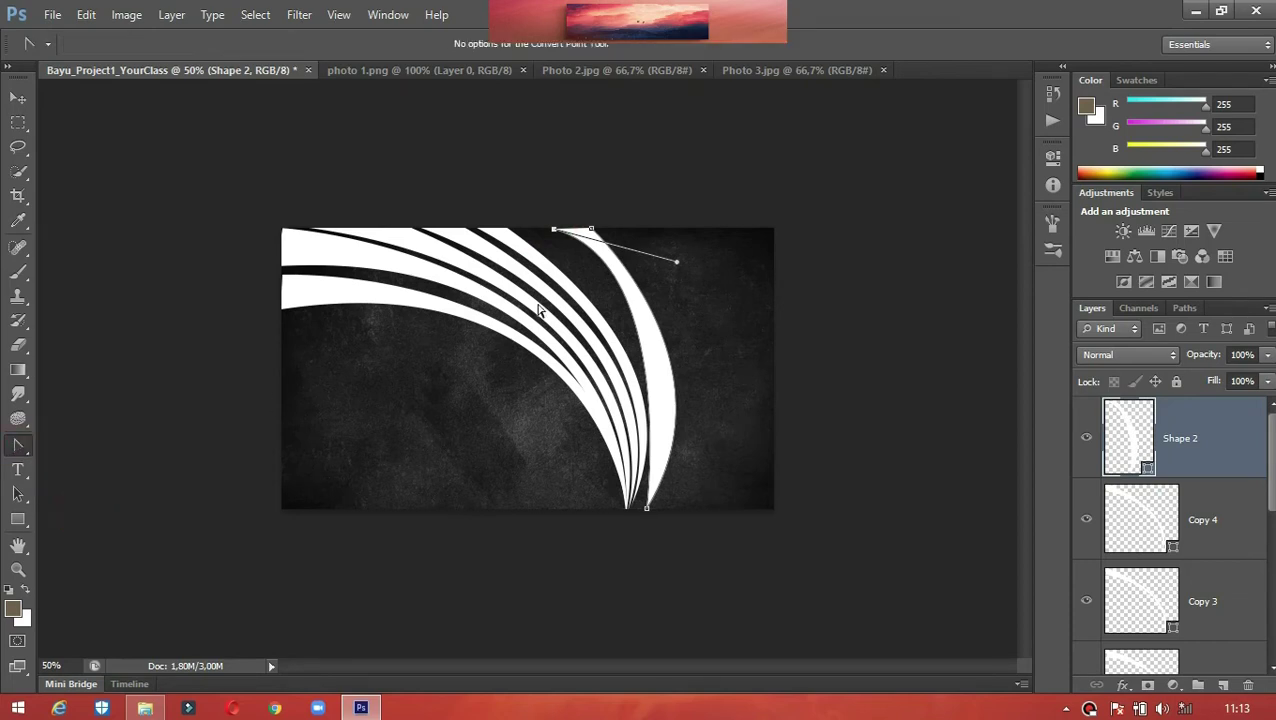
left_click_drag(678, 268, 726, 368)
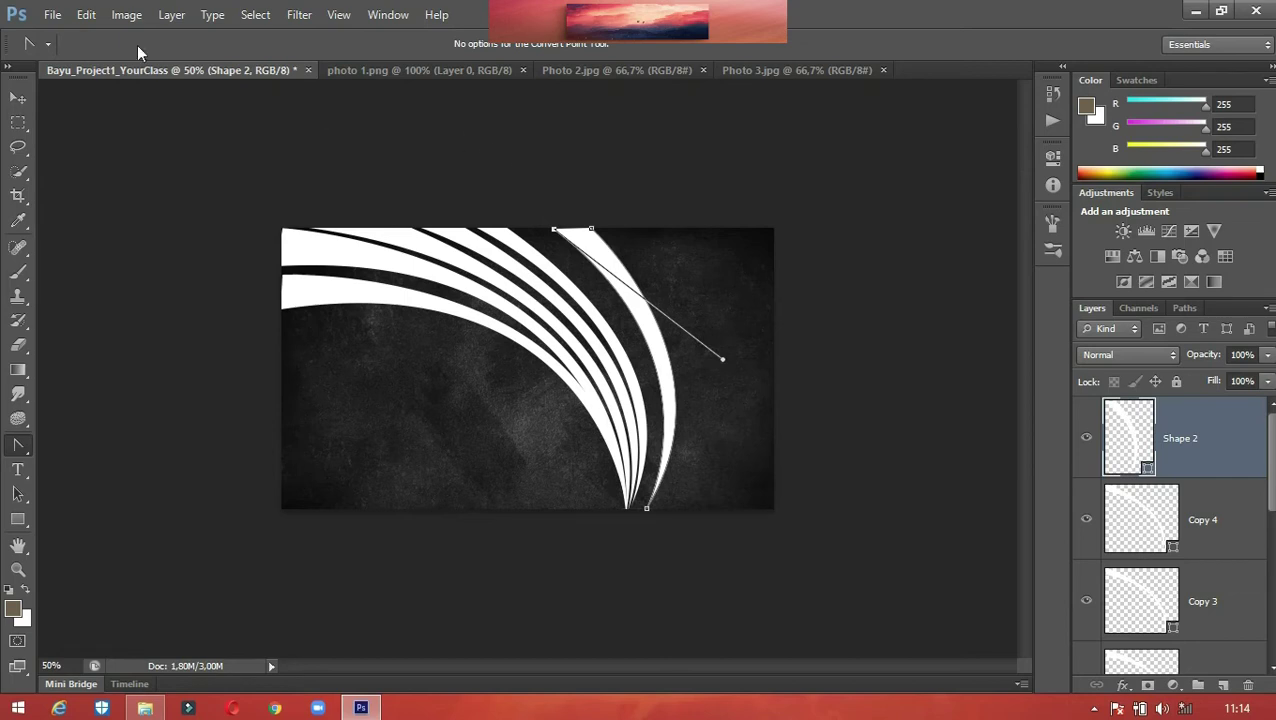
left_click(16, 100)
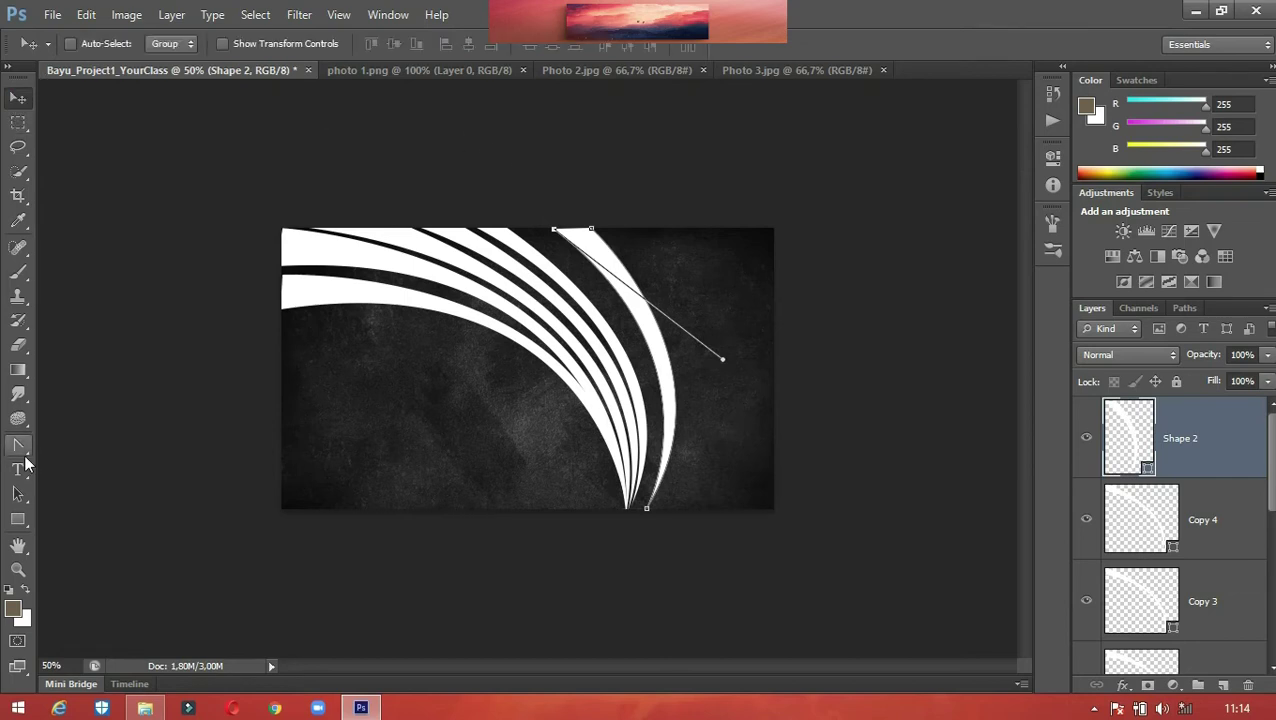
left_click(19, 447)
left_click_drag(25, 455, 66, 450)
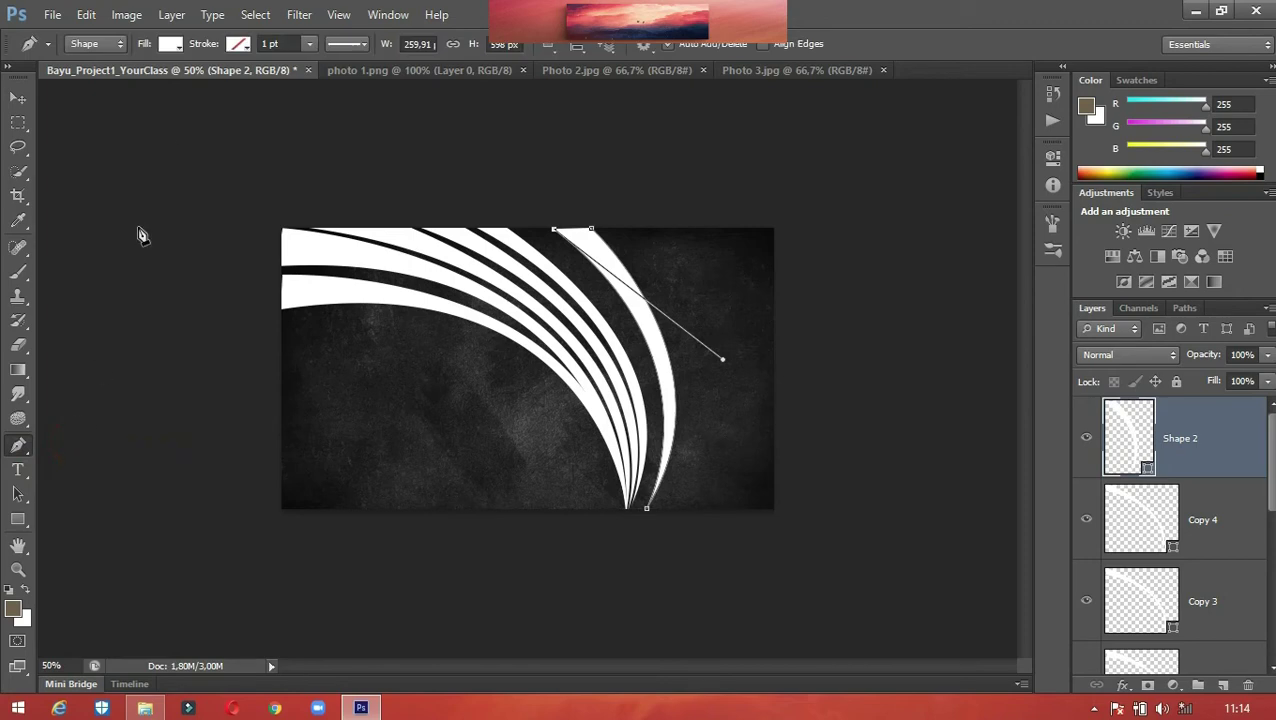
Fill Shape 2 with red.
left_click(172, 45)
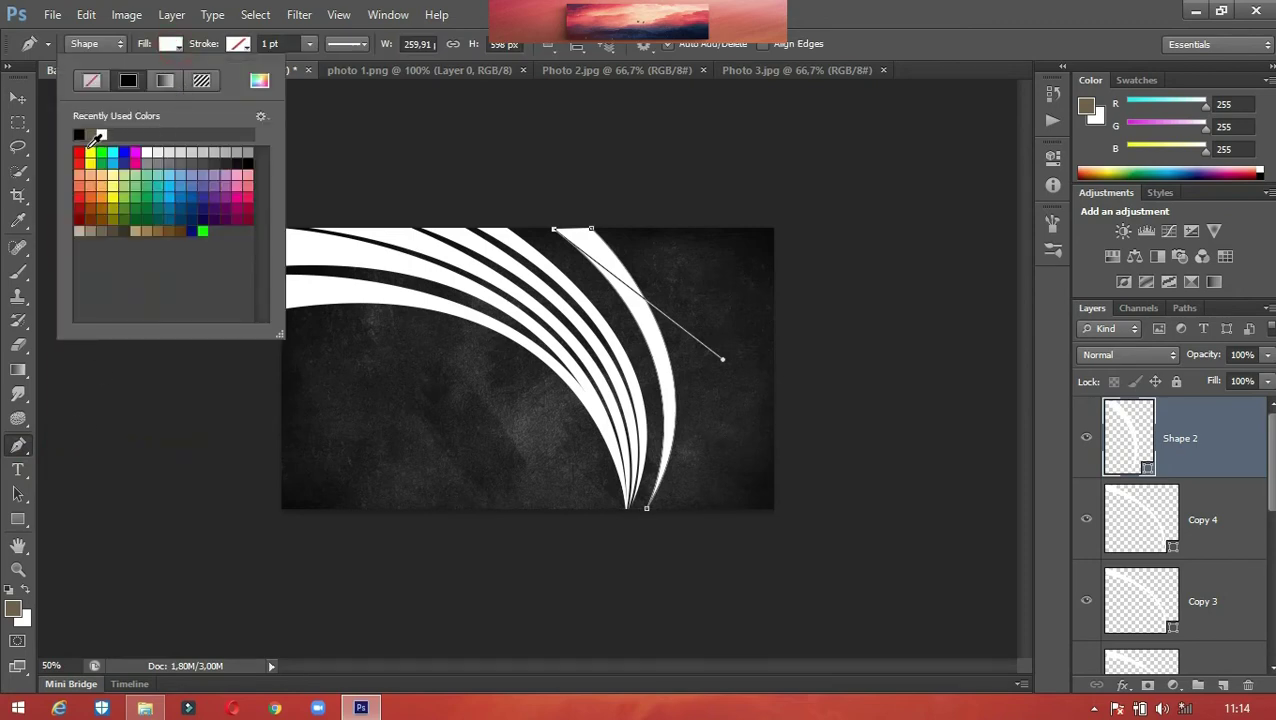
left_click(80, 153)
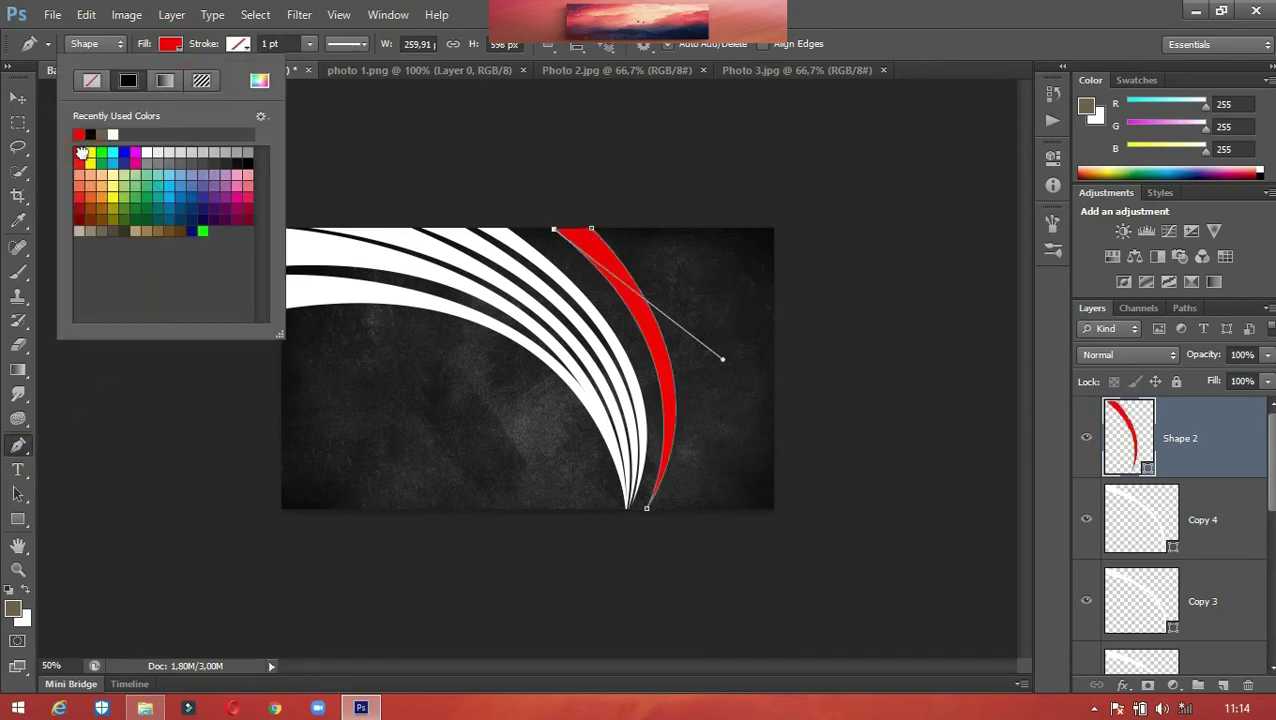
left_click(56, 36)
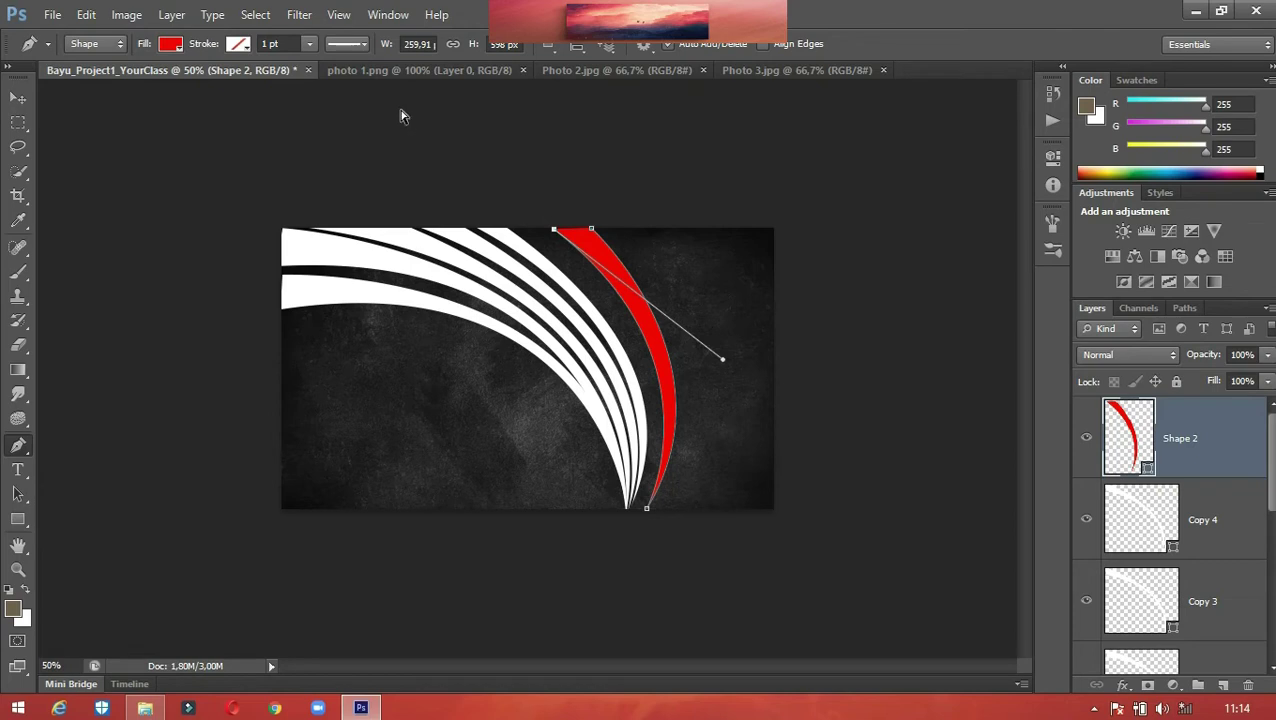
Nudge the red stripe four steps left and rotate it slightly so it hugs the white fan.
key("ctrl+t")
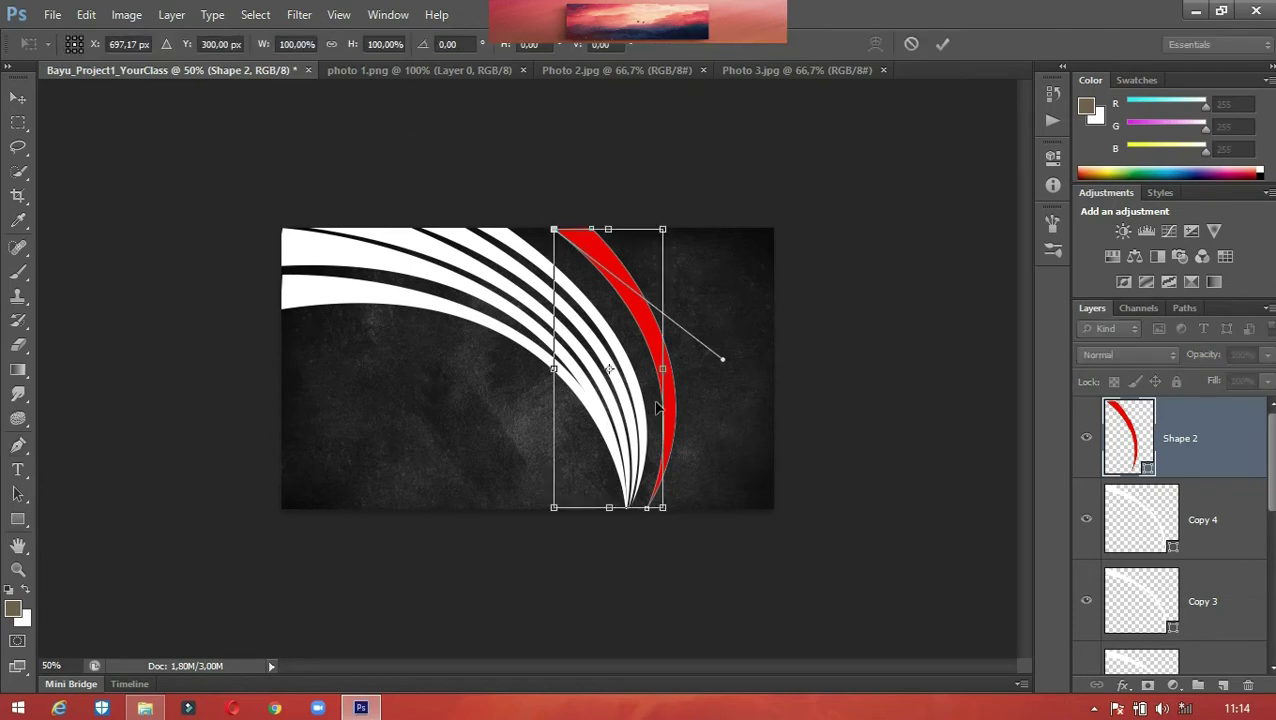
key("Left")
key("Left")
key("Left")
key("Left")
key("Left")
key("Left")
key("Left")
key("Left")
key("Left")
key("Left")
key("Left")
key("Left")
key("Left")
key("Left")
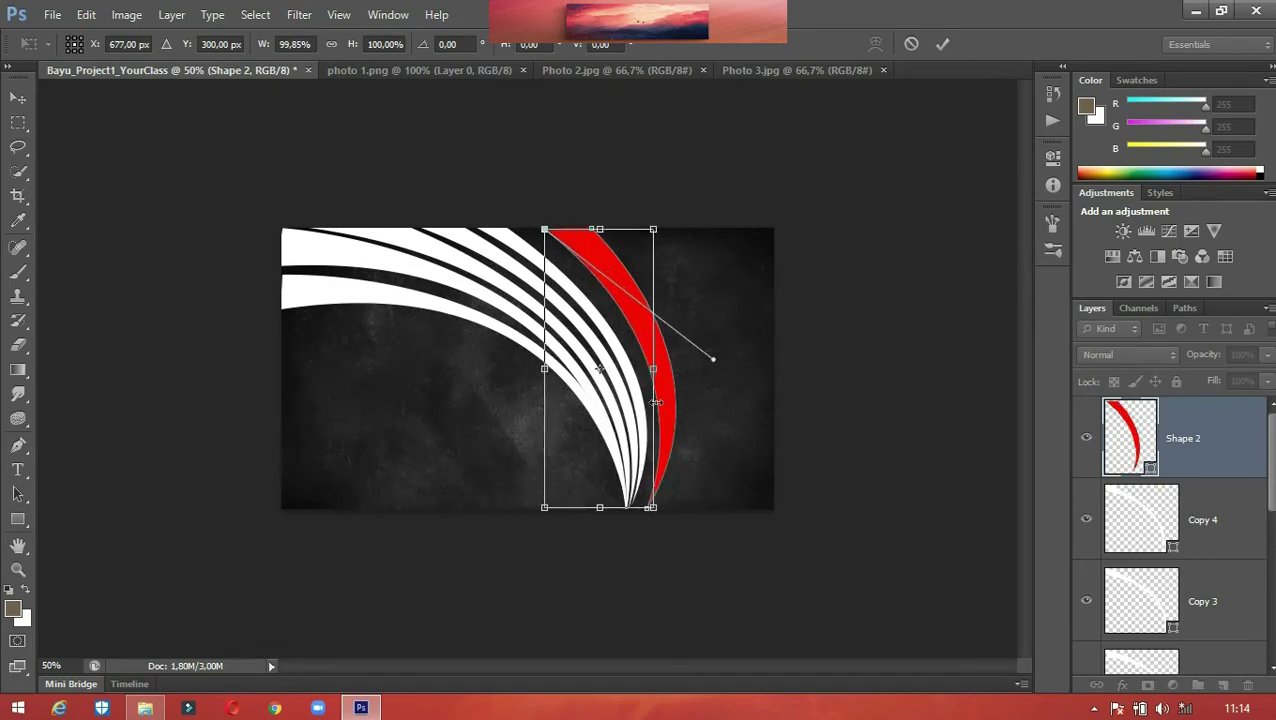
key("Left")
key("Left")
key("Left")
key("Left")
key("Left")
key("Left")
key("Left")
key("Left")
key("Left")
key("Left")
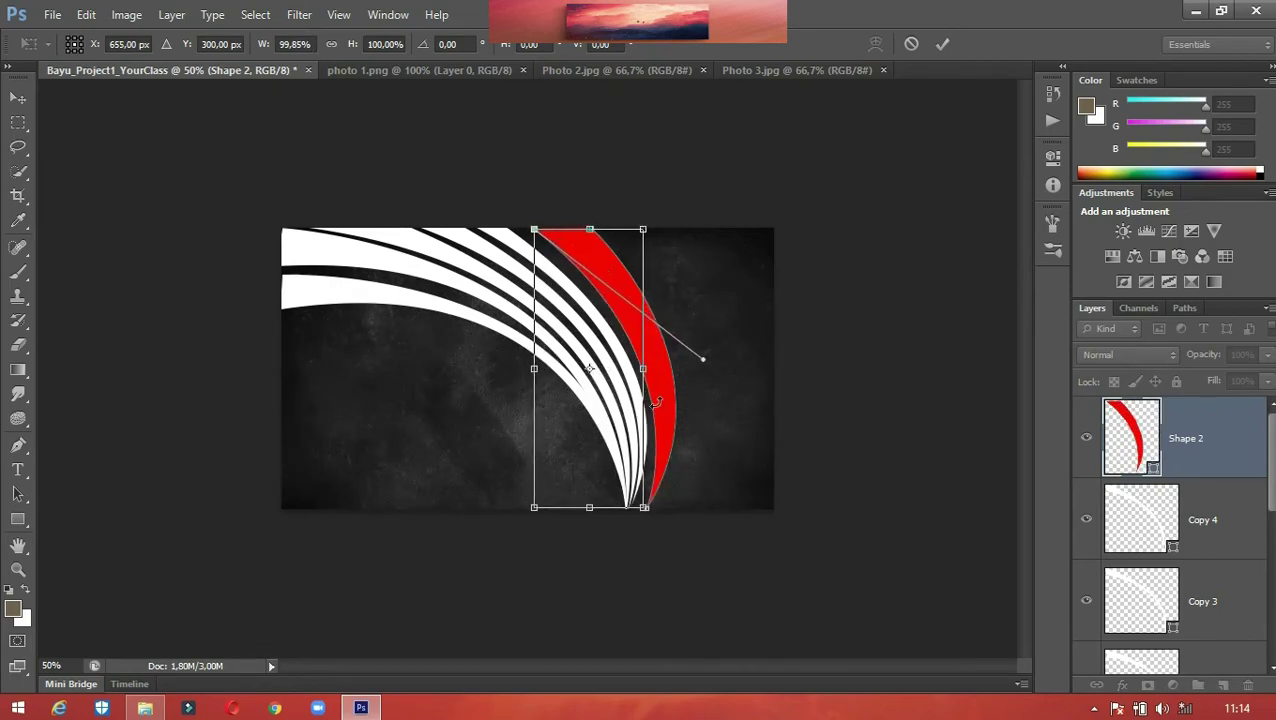
key("Left")
key("Left")
key("Left")
key("Left")
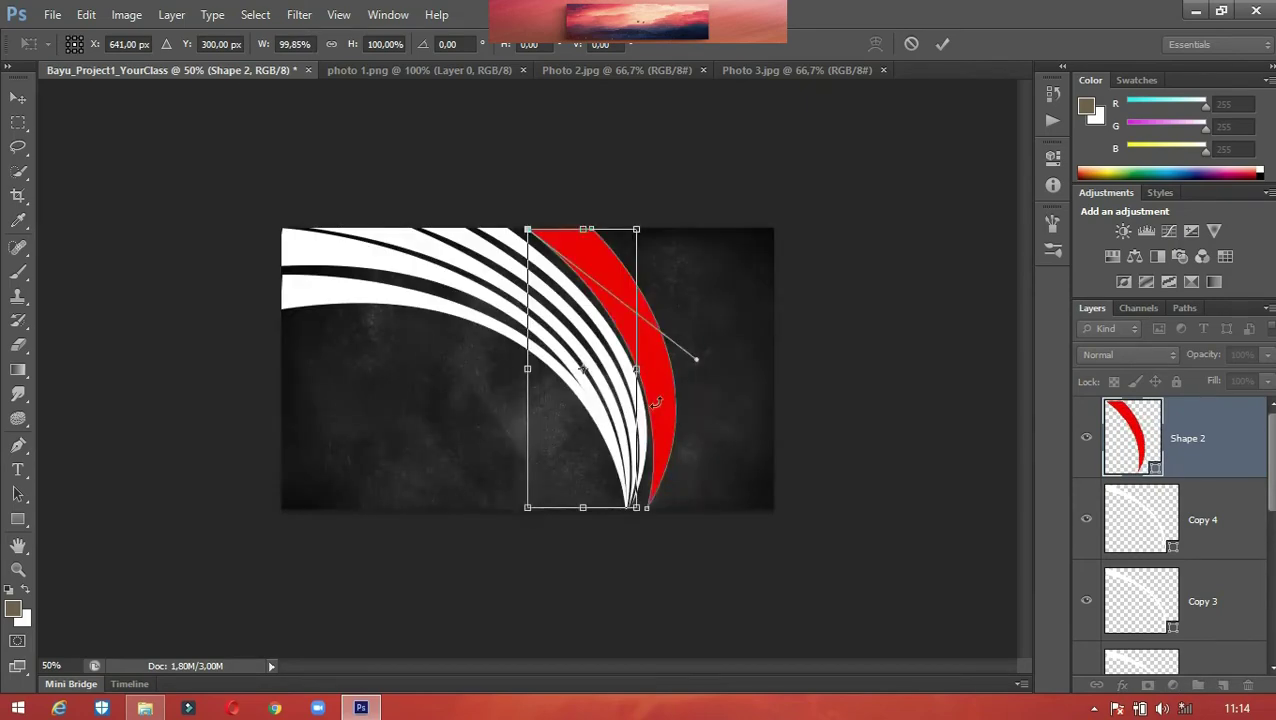
key("Left")
key("Left")
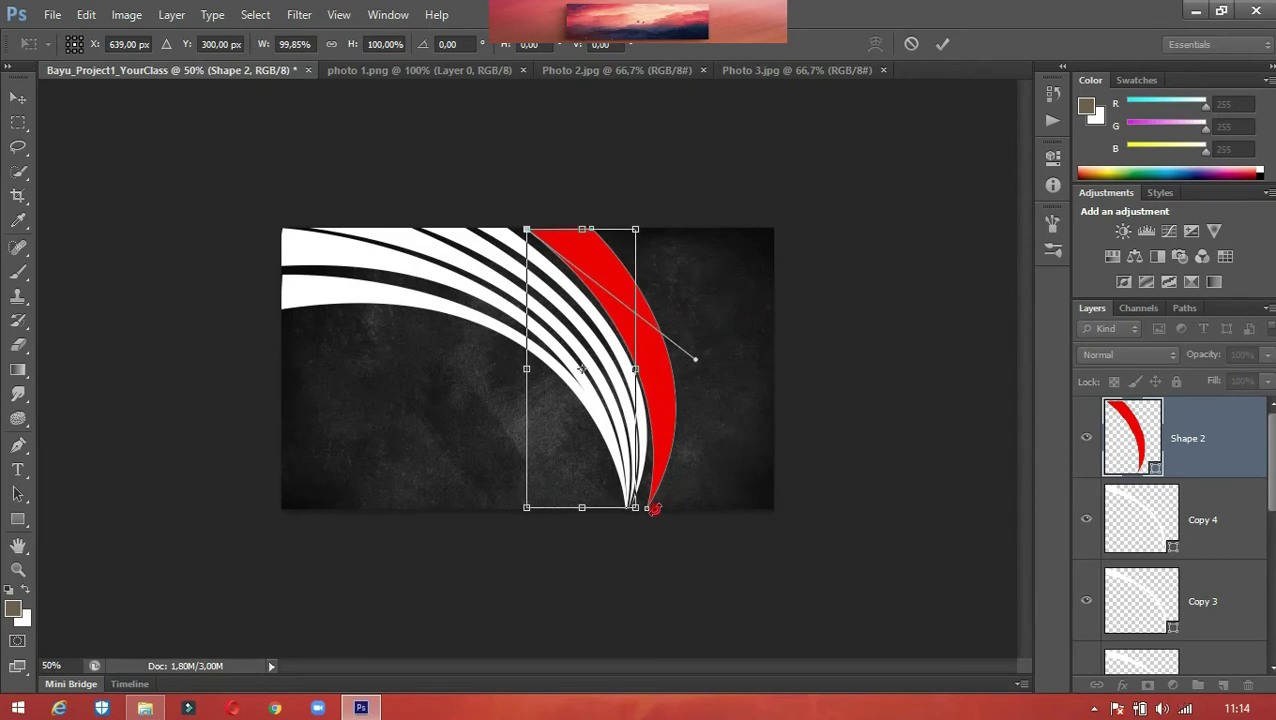
mouse_move(654, 508)
left_mouse_down()
mouse_move(620, 515)
mouse_move(660, 510)
left_mouse_up()
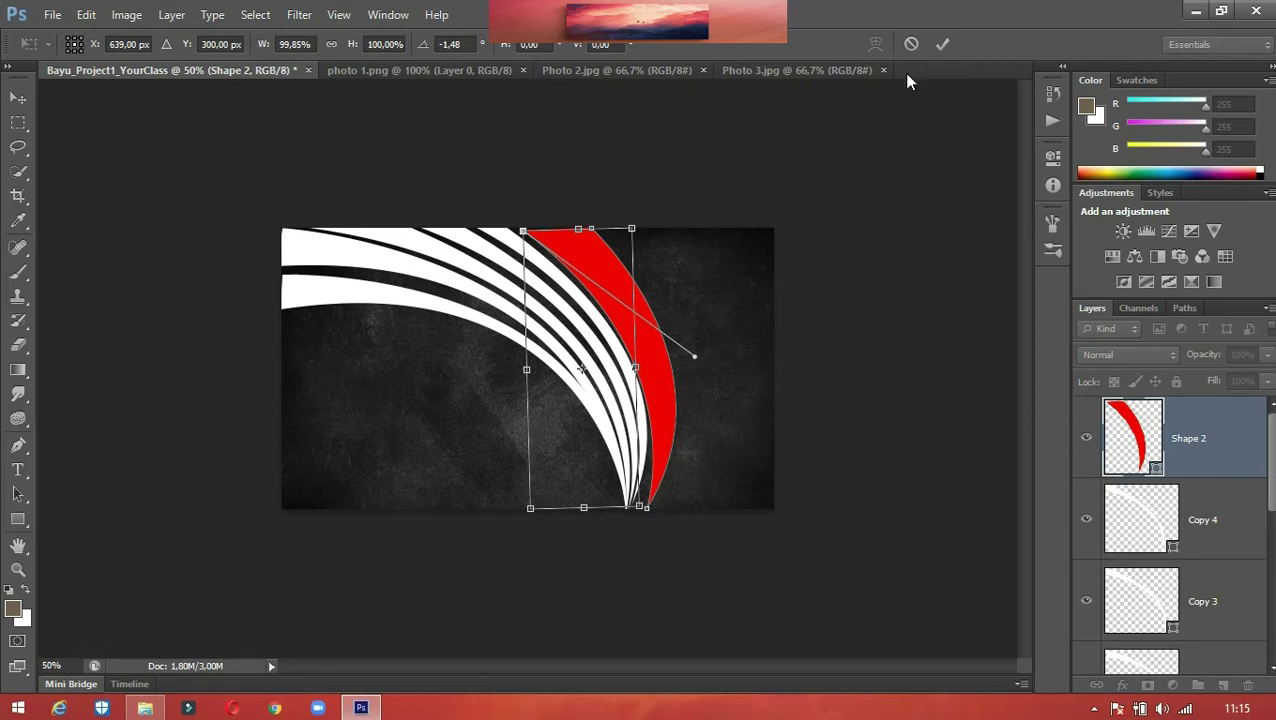
left_click(942, 44)
key("p")
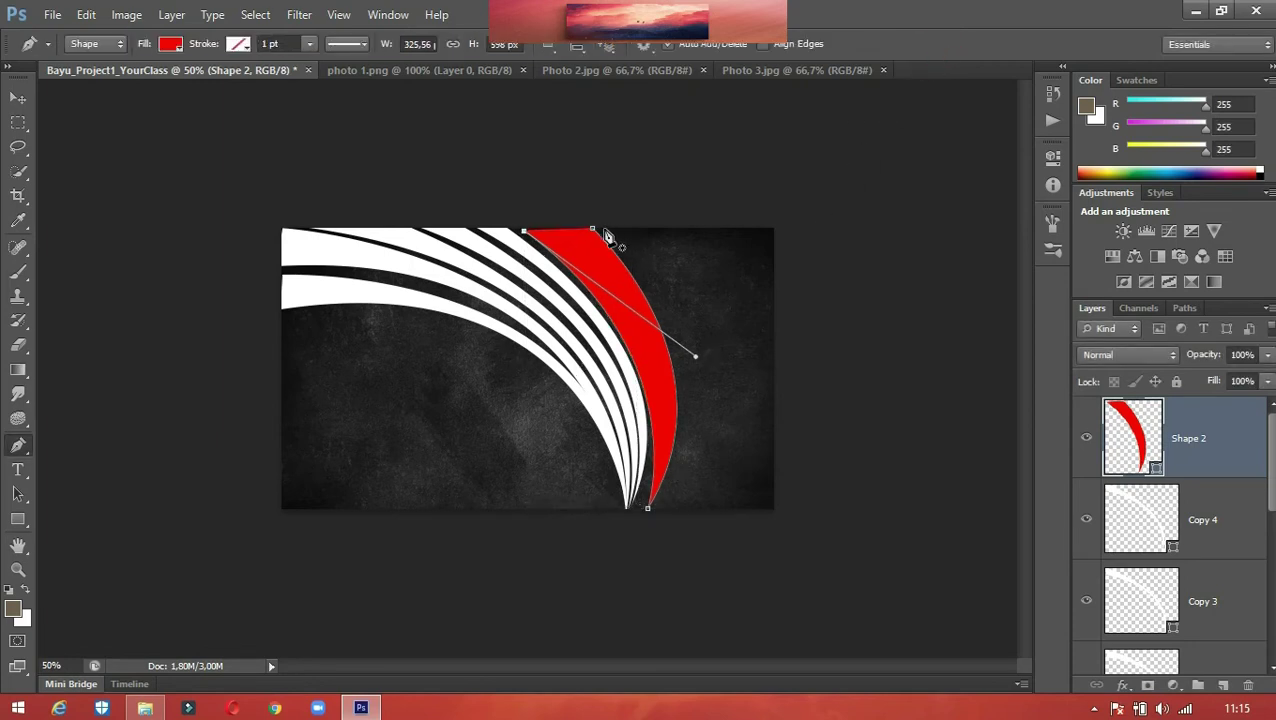
Draw a red shape curving from the card's top edge to the stripe tip, then to both right corners.
left_click(602, 229)
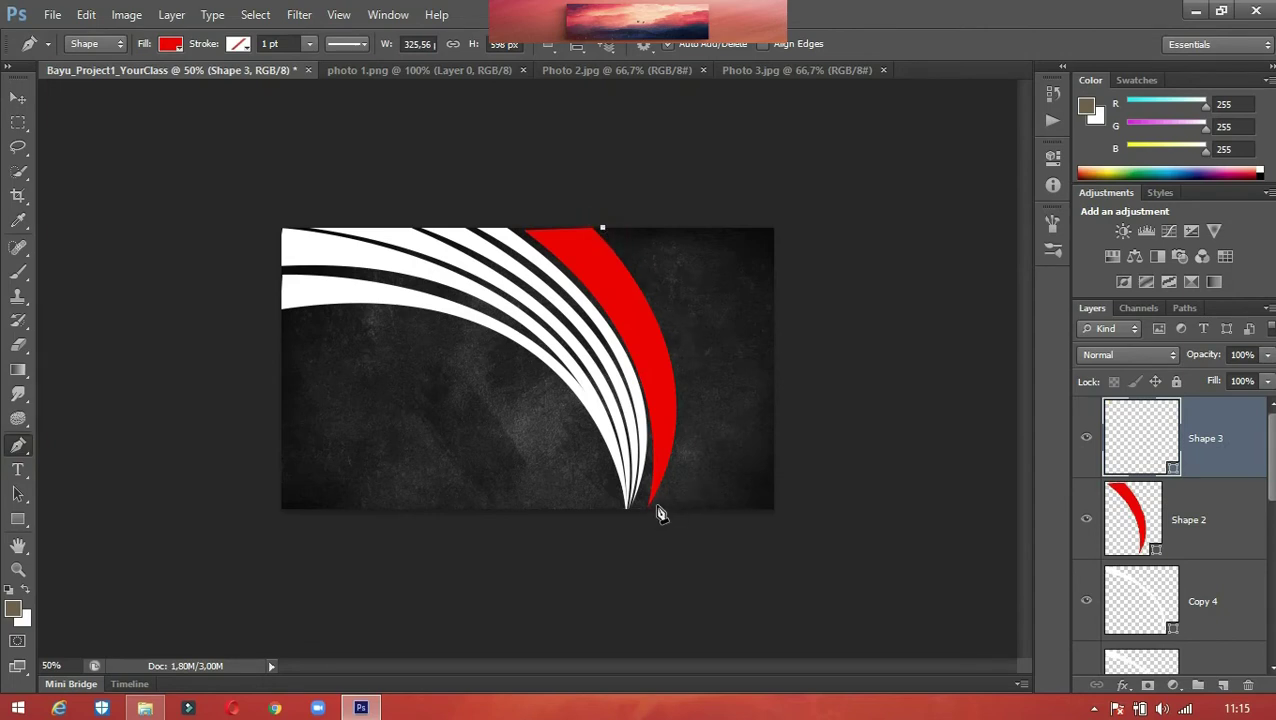
left_click_drag(656, 506, 570, 674)
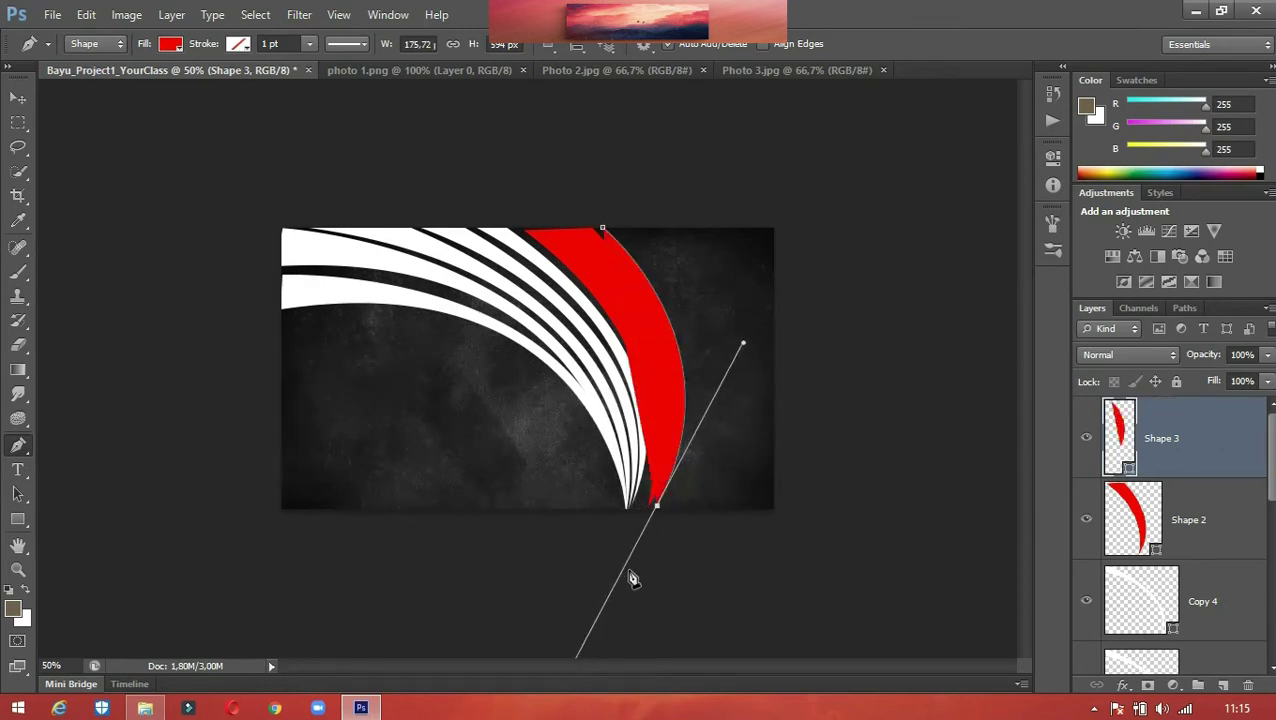
left_click(657, 507, "alt")
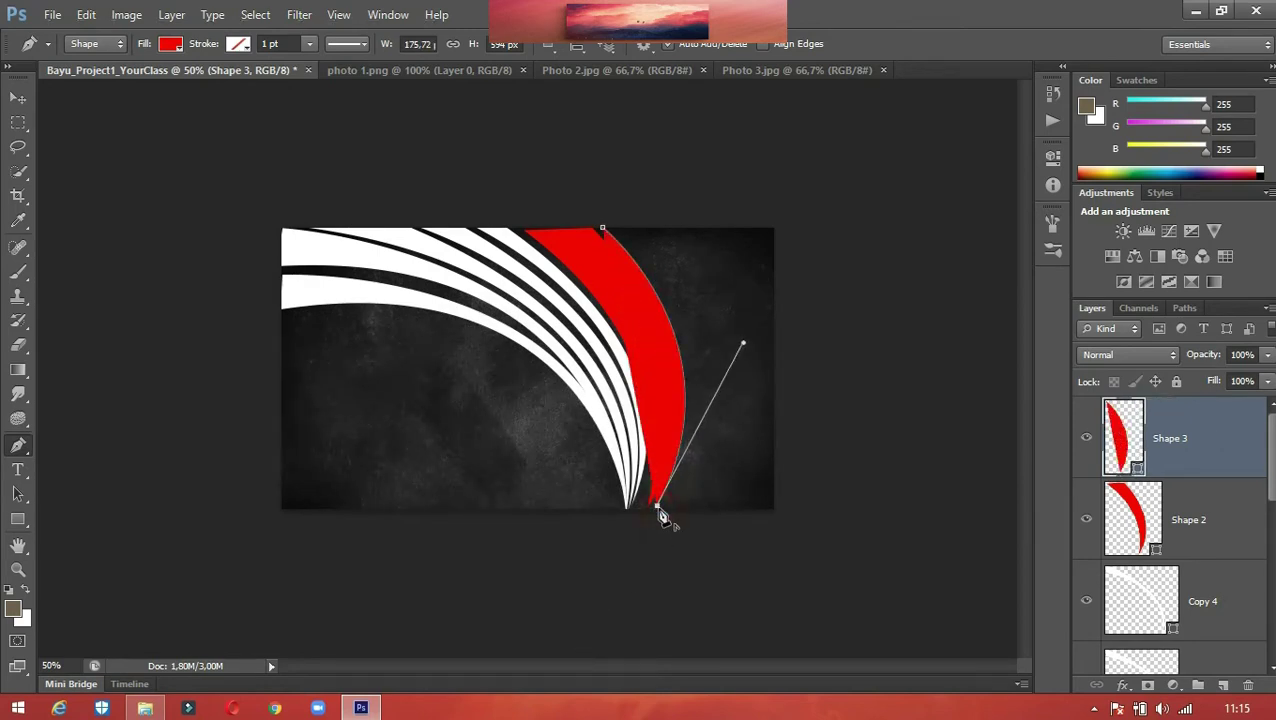
left_click(774, 510)
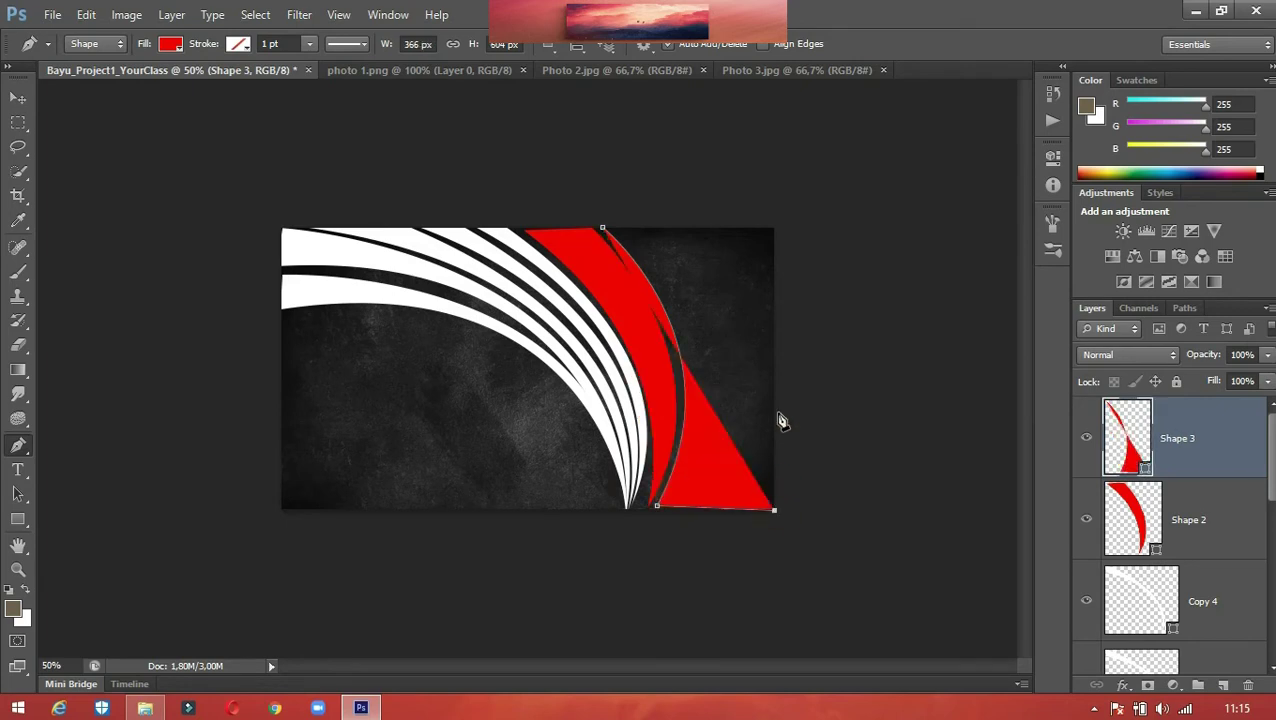
left_click(773, 230)
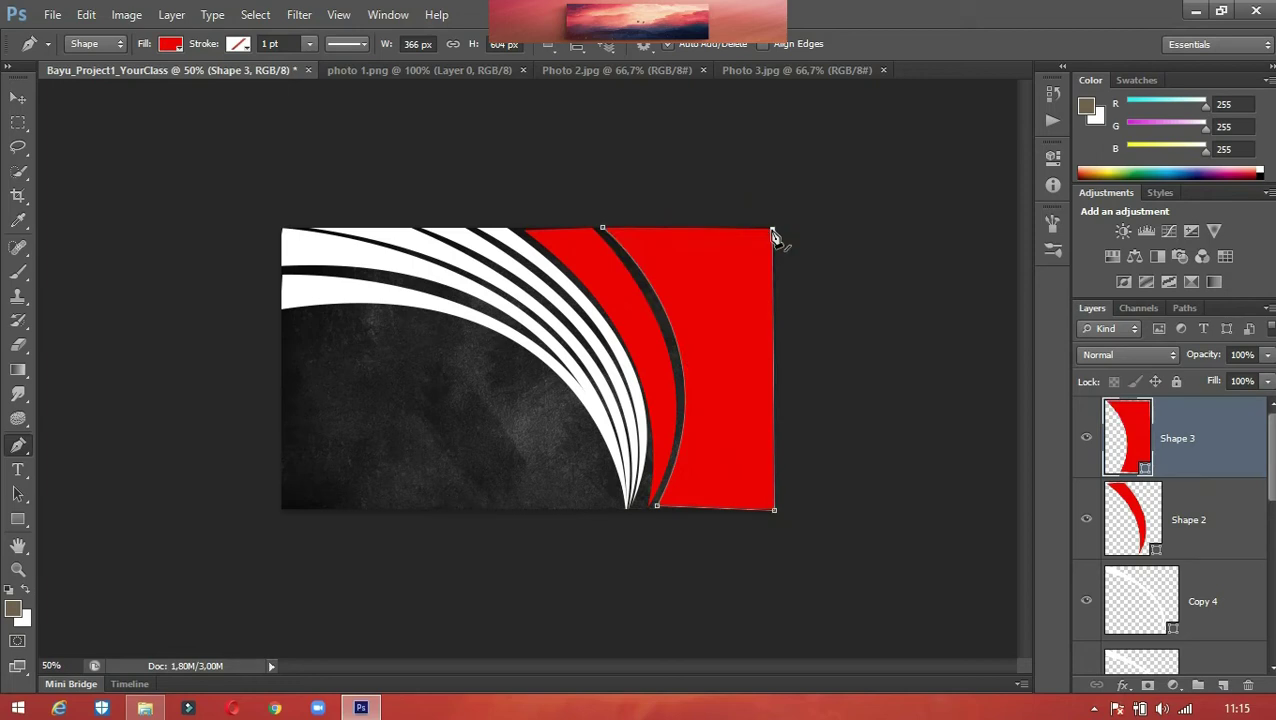
left_click(603, 232)
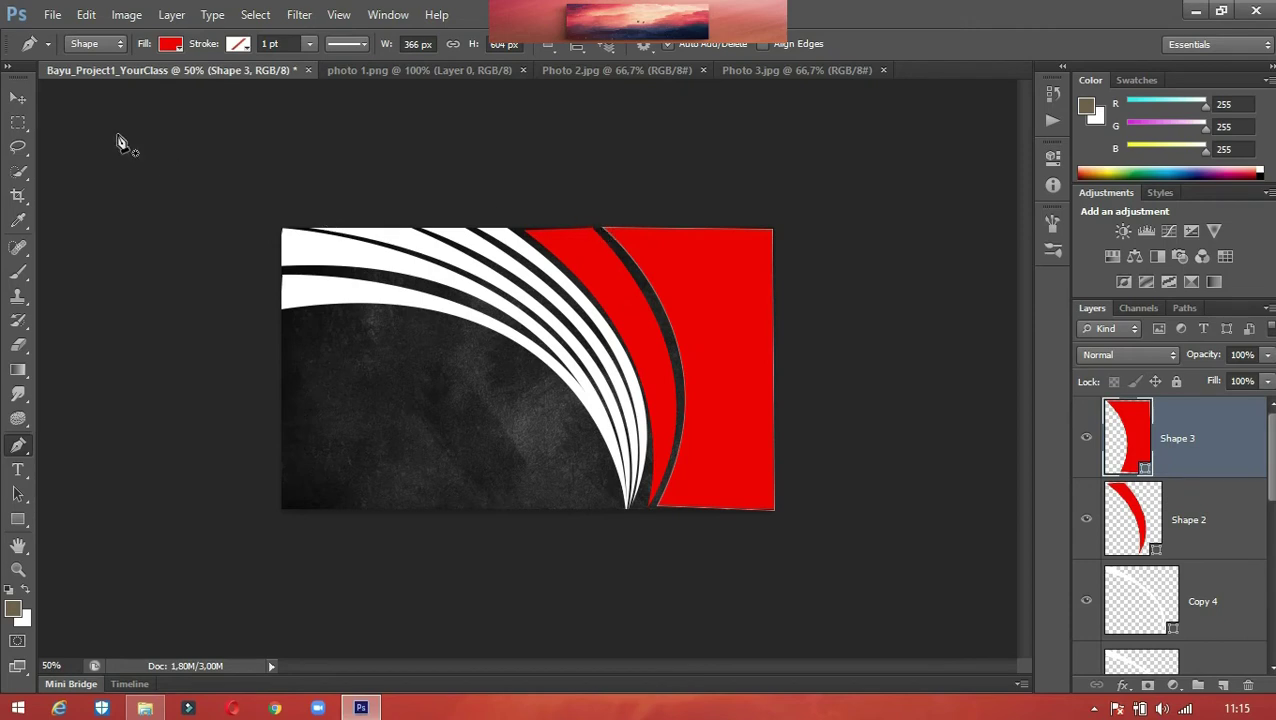
left_click(18, 99)
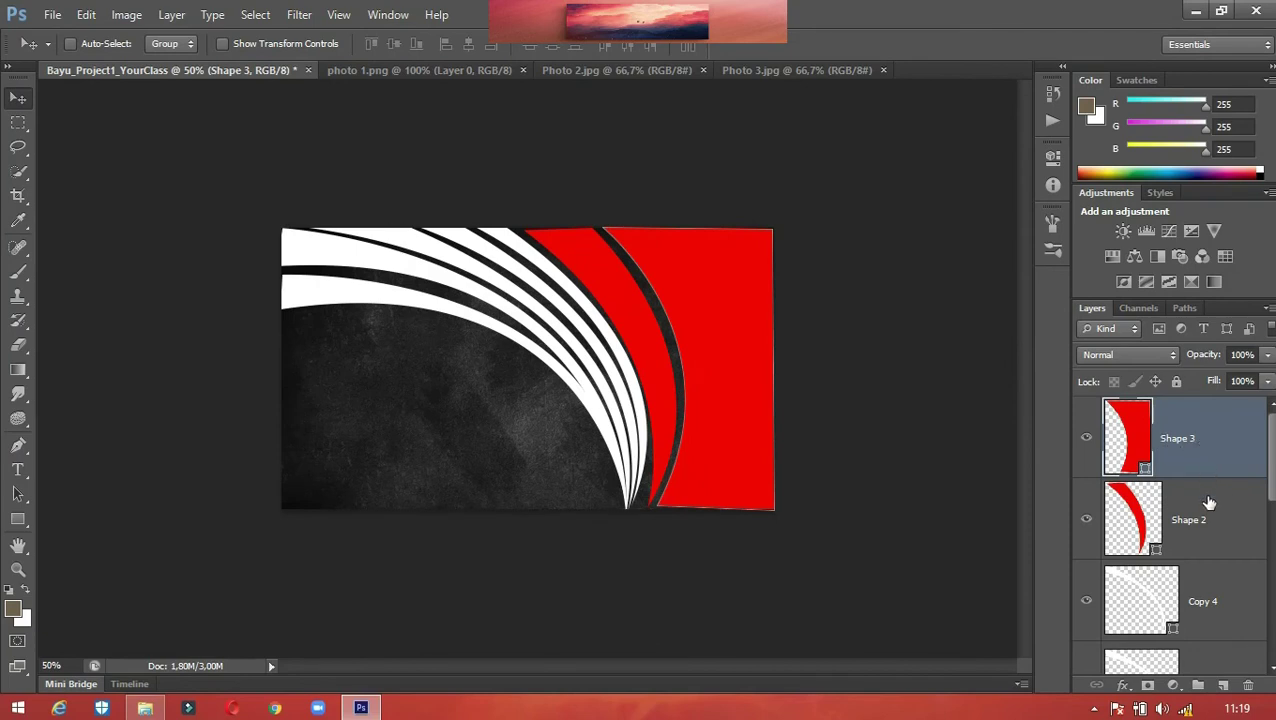
Select Shape 3, Shape 2 and Copy 4 through Shape 1, then convert them into one smart object.
left_click(1209, 538, "shift")
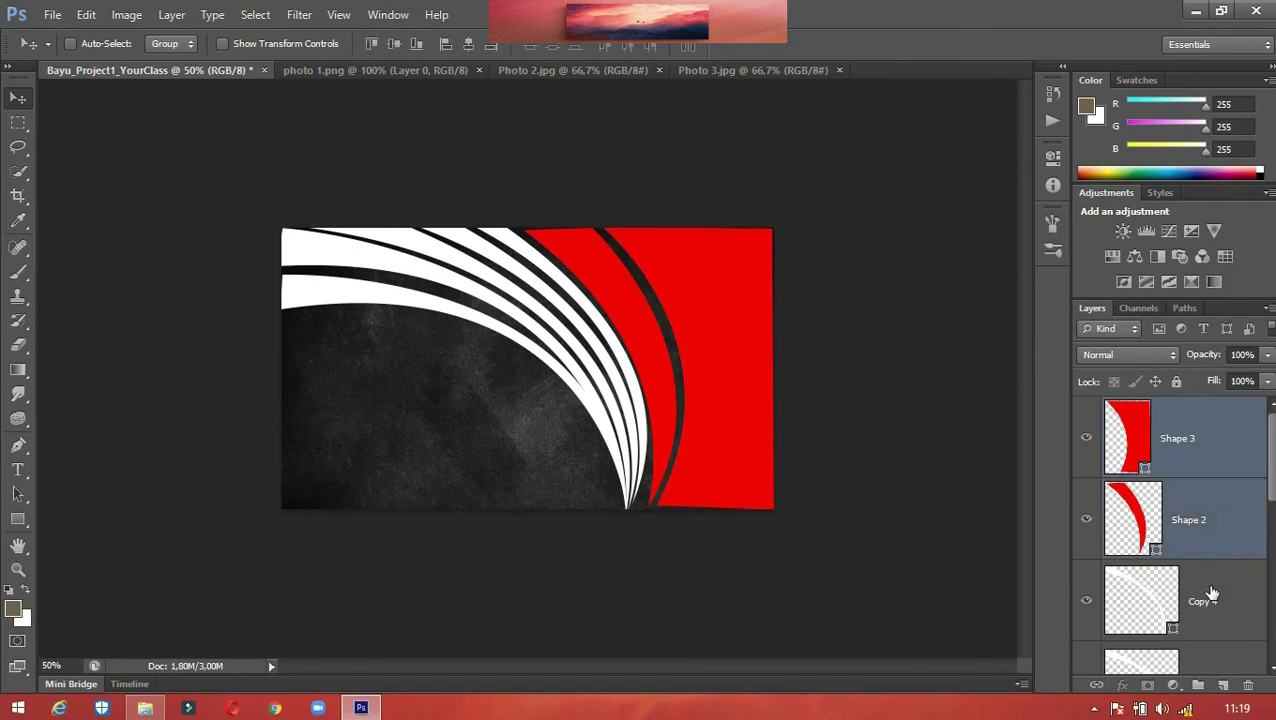
left_click(1210, 591, "shift")
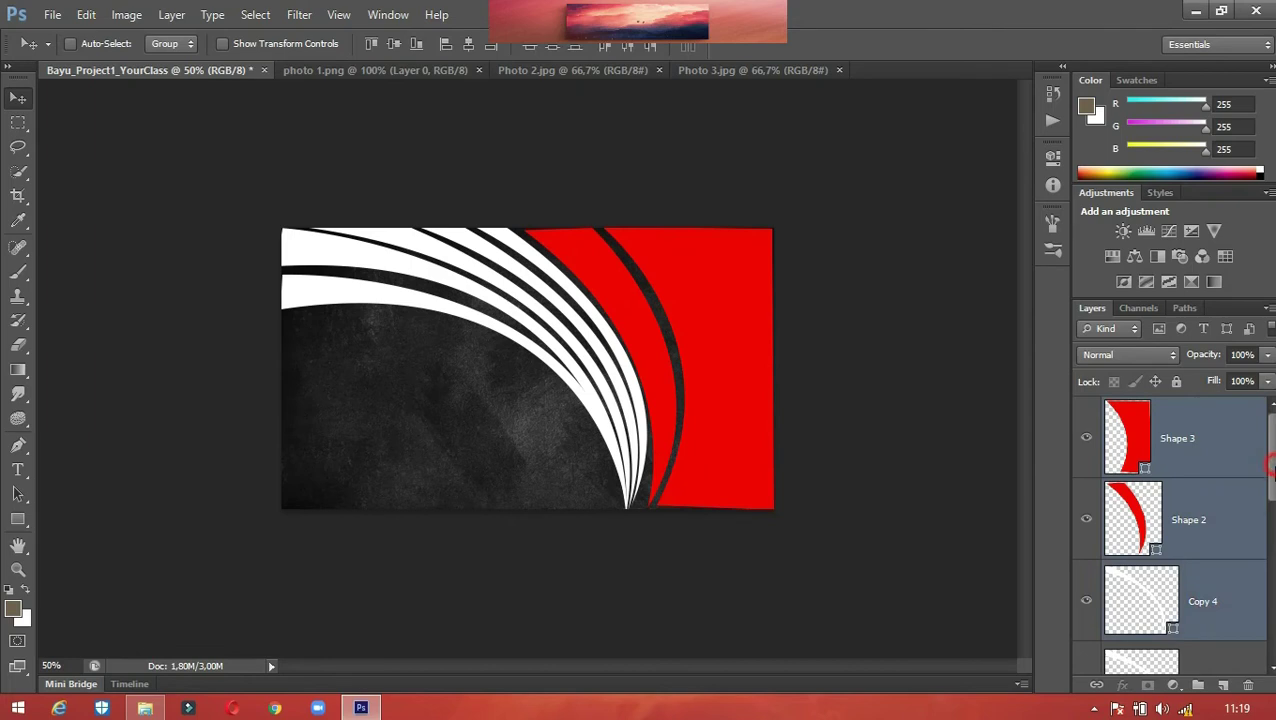
left_click_drag(1270, 465, 1256, 521)
left_click(1240, 519, "shift")
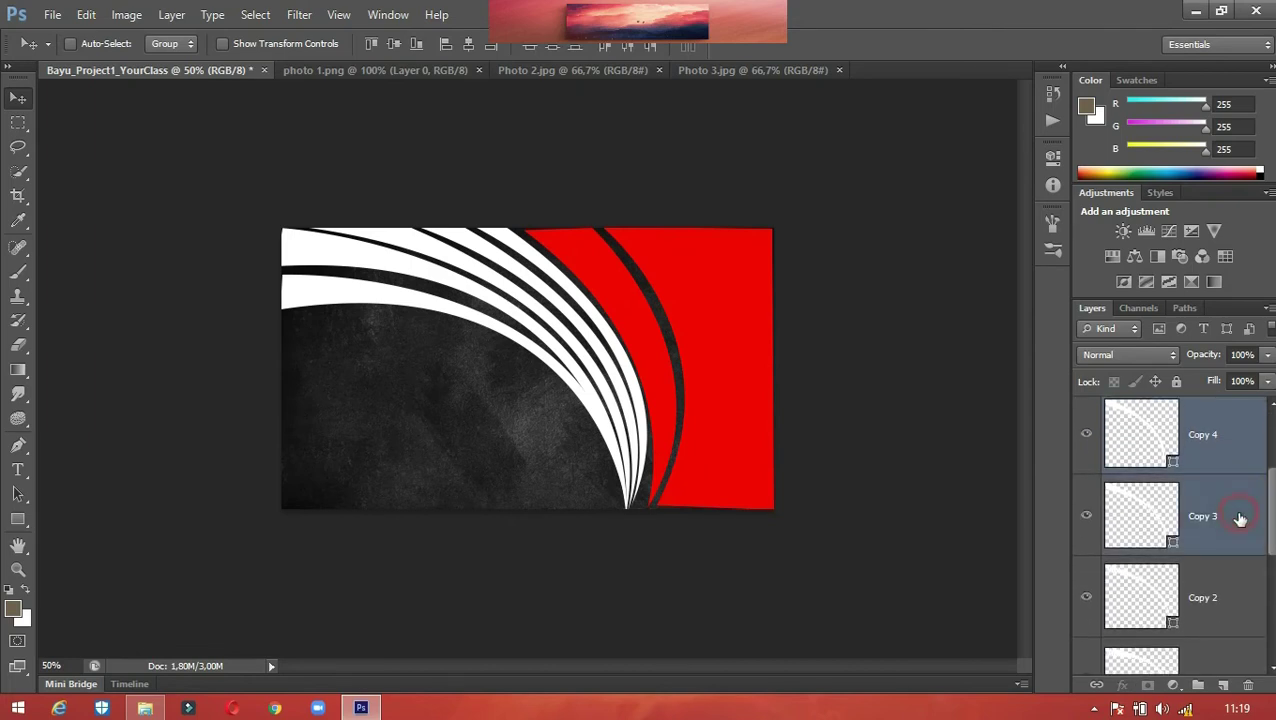
left_click(1214, 598, "shift")
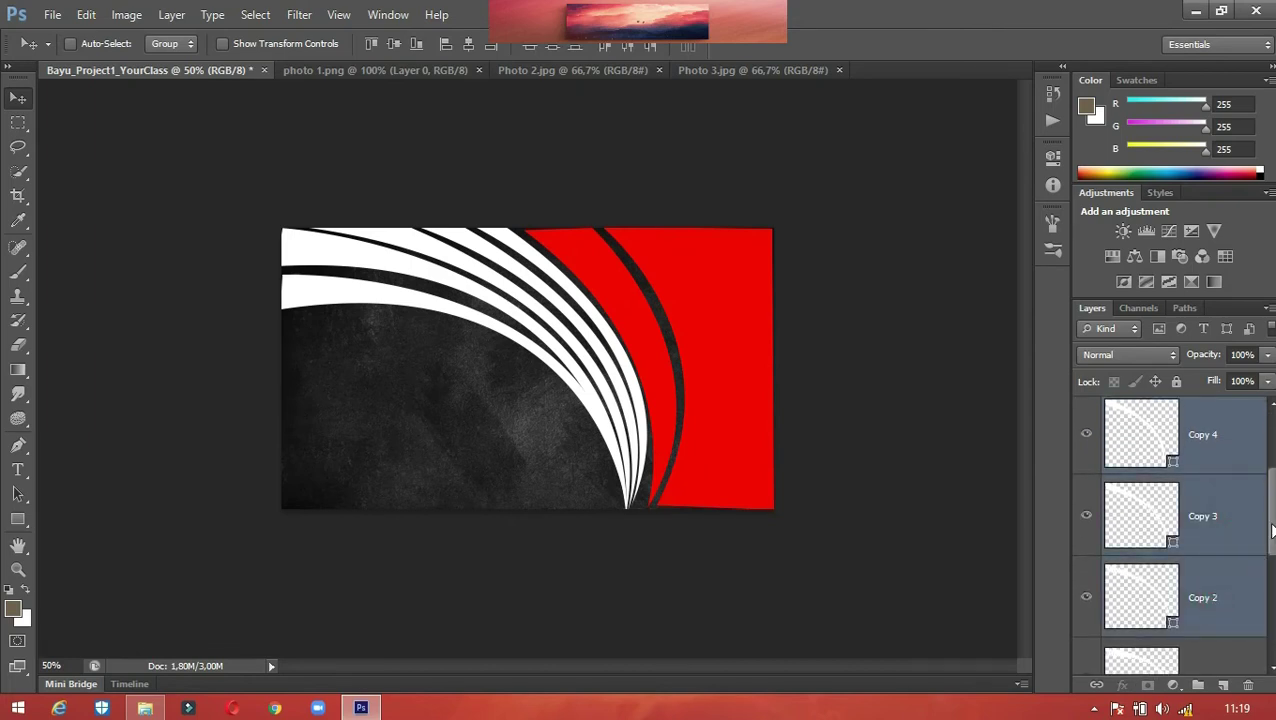
scroll(1250, 534, "down", 3)
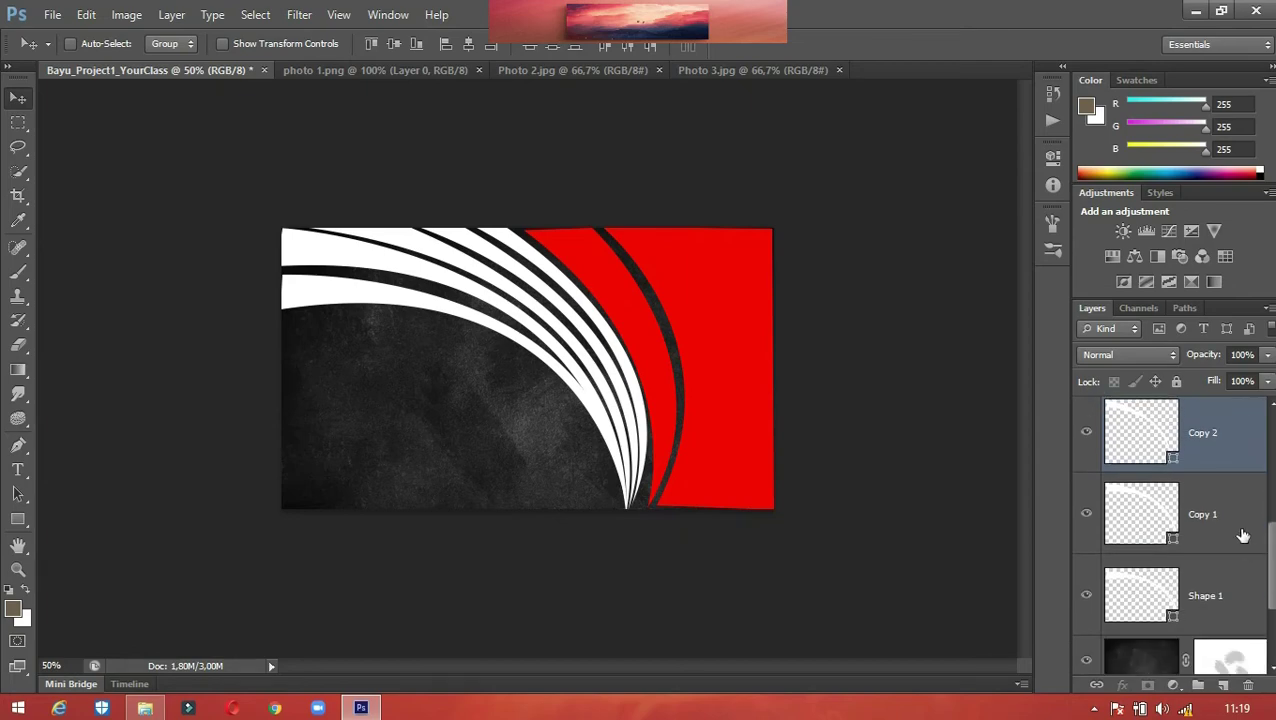
left_click(1242, 535, "shift")
left_click(1216, 601, "shift")
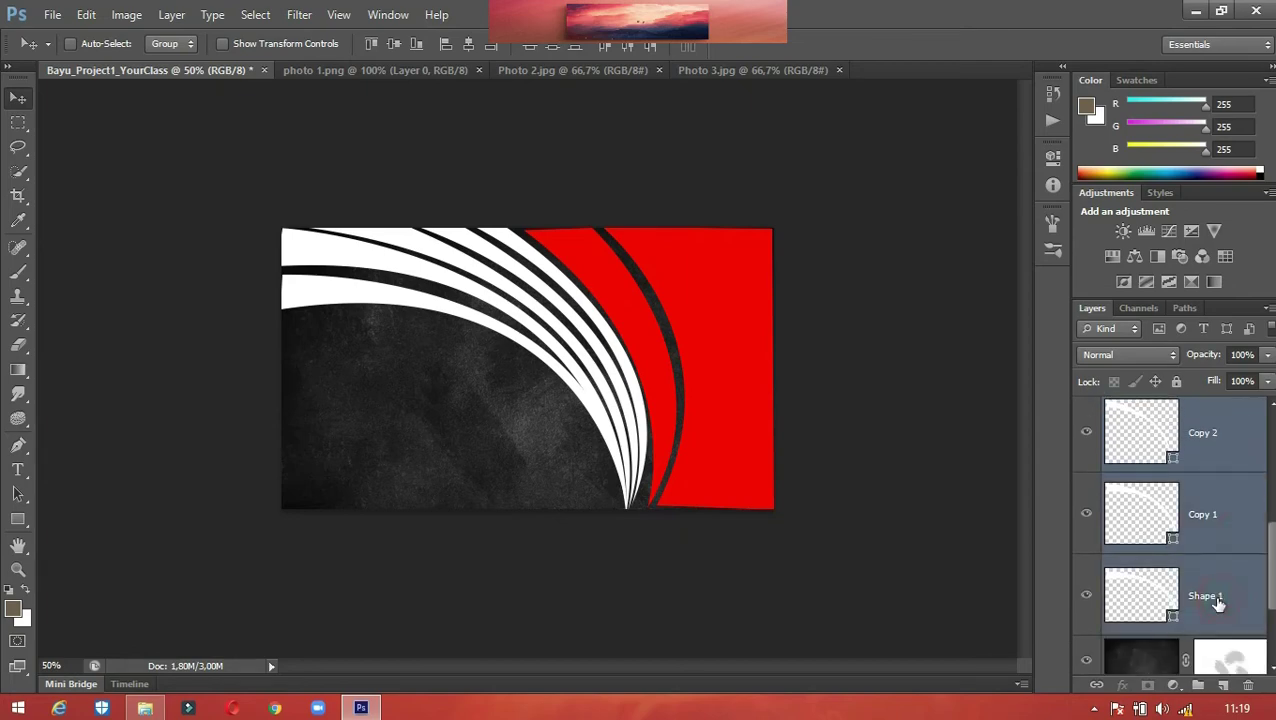
right_click(1207, 597)
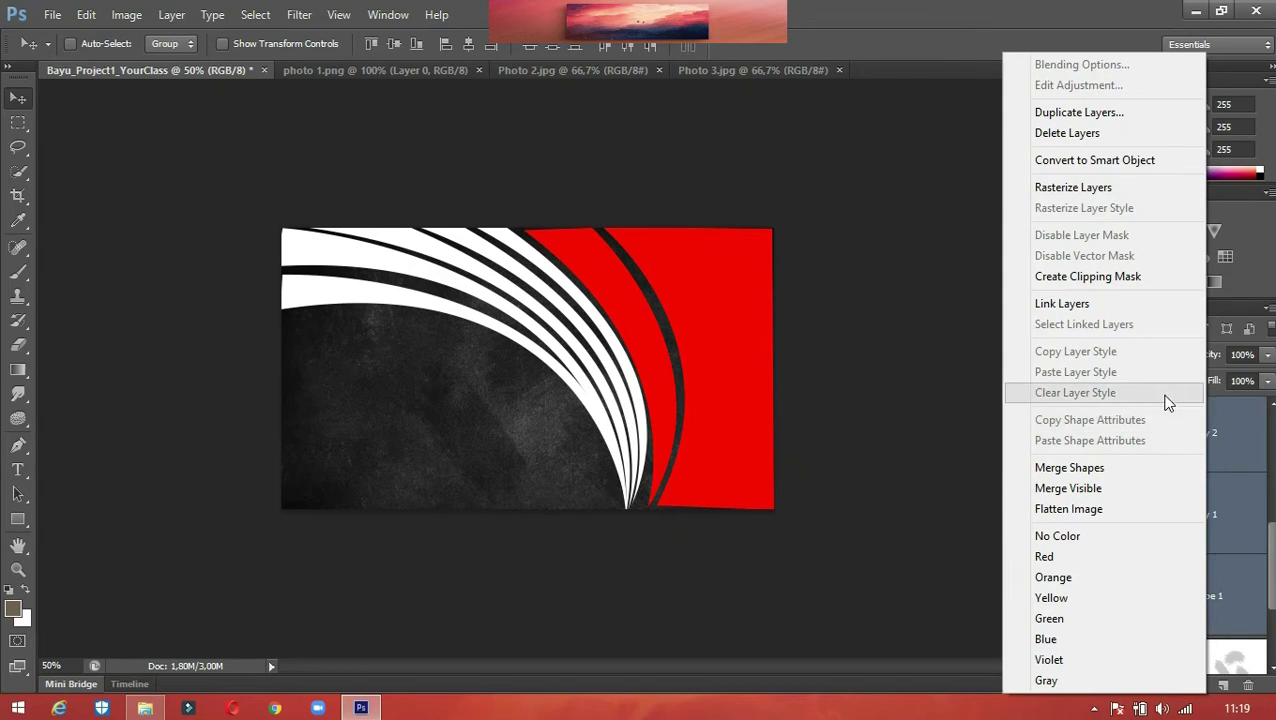
left_click(1120, 162)
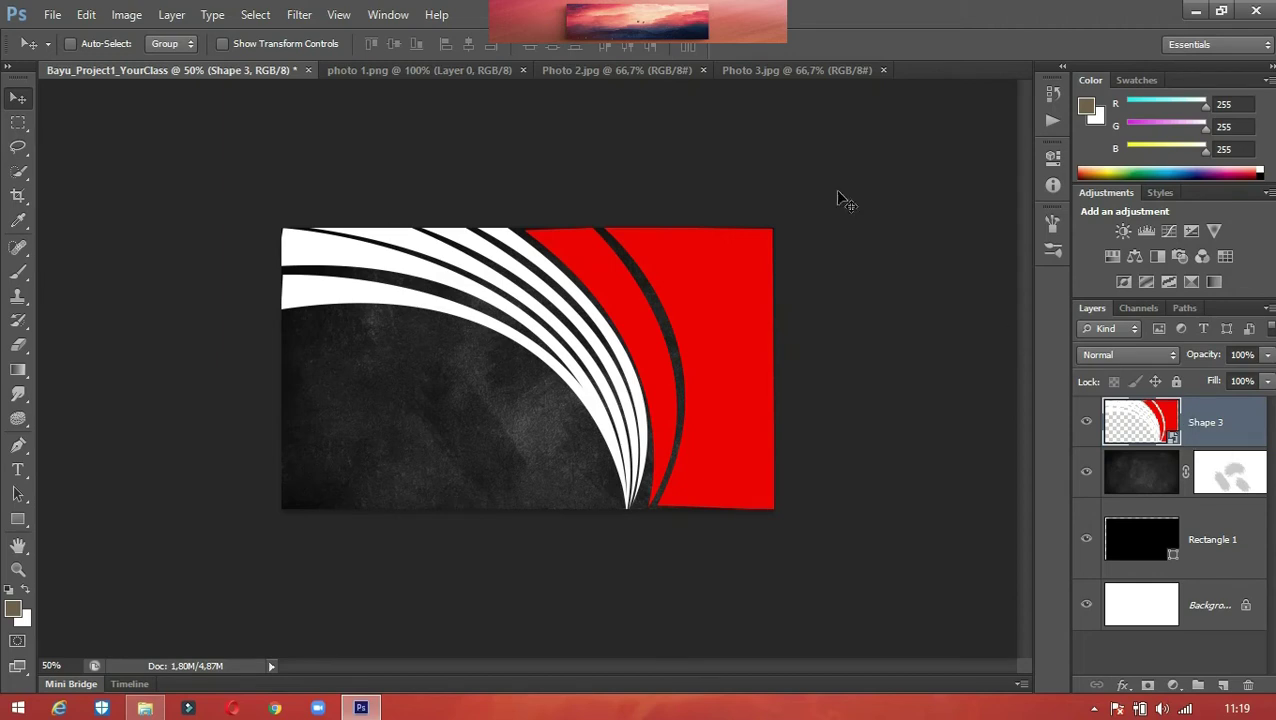
Select the entire Photo 2.jpg portrait, then return to the Bayu_Project1_YourClass card document.
left_click(641, 72)
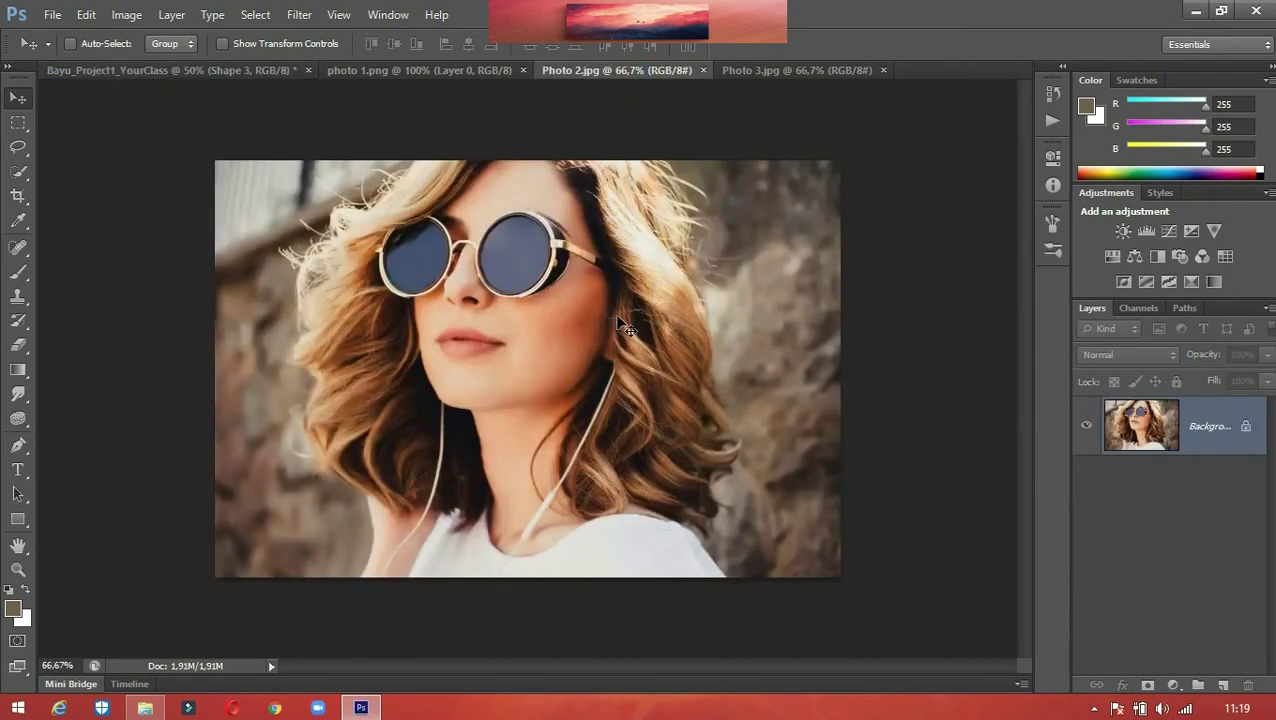
key("ctrl+a")
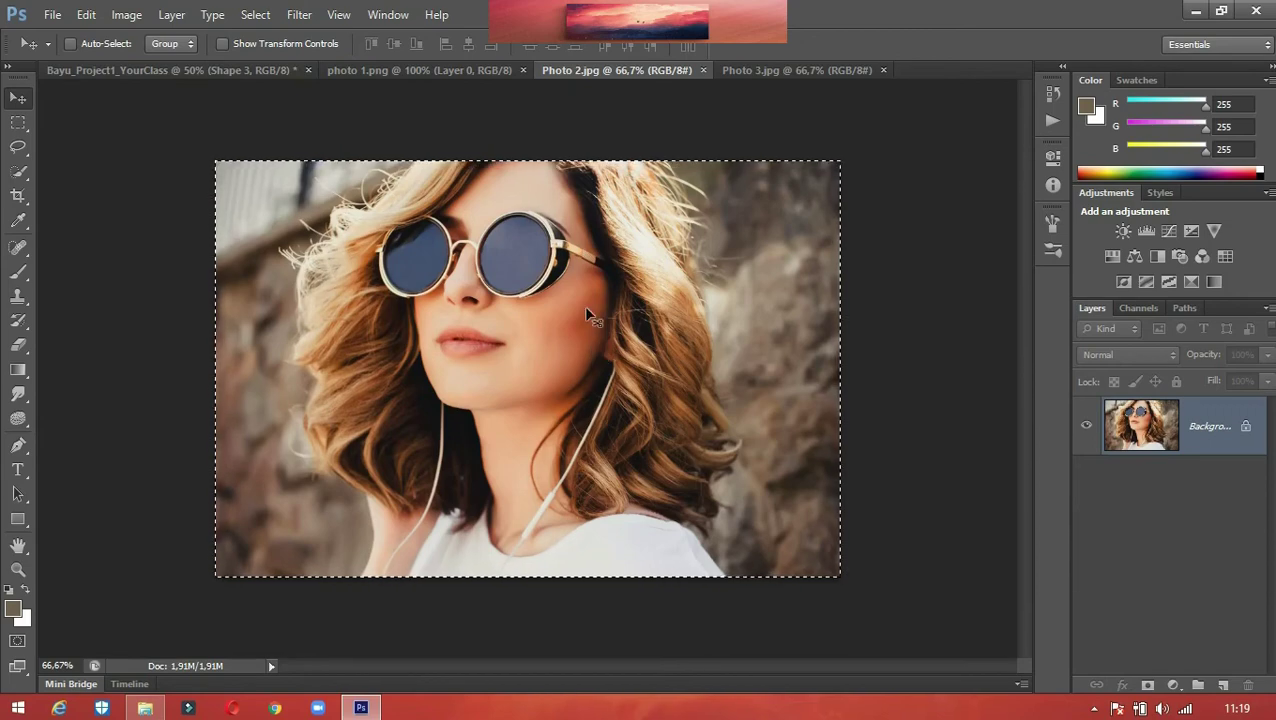
left_click(228, 72)
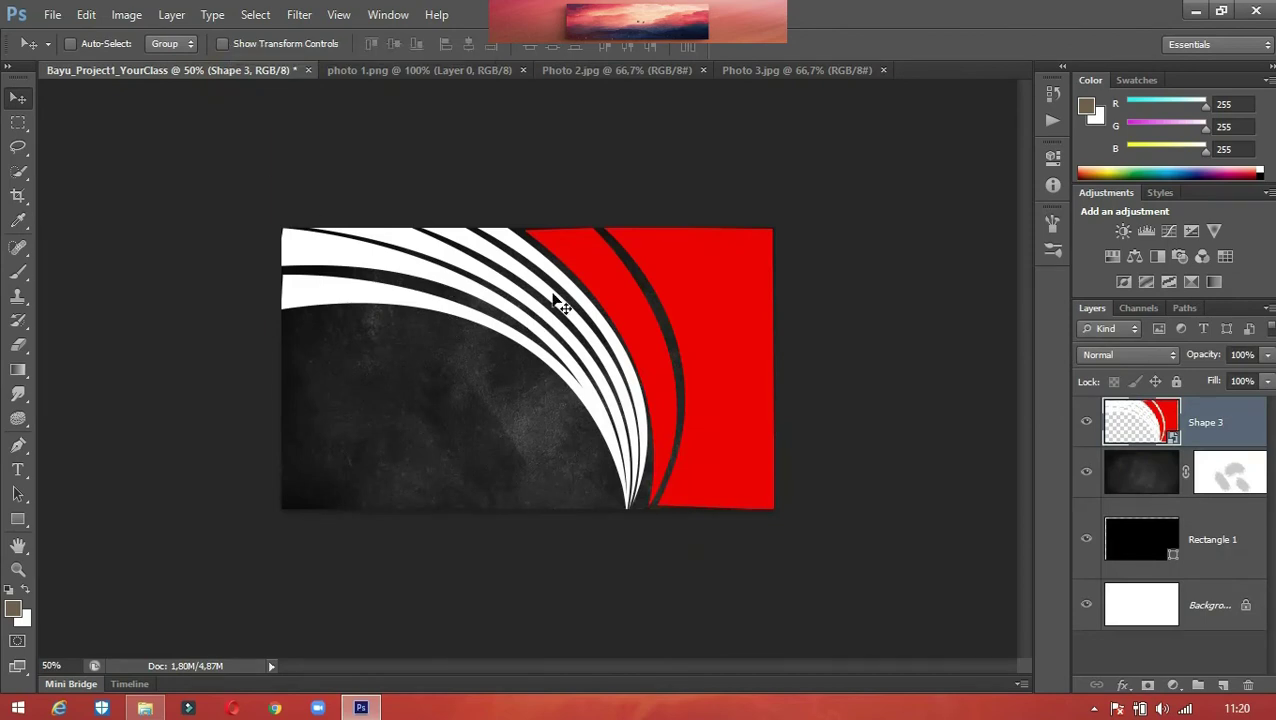
Paste the portrait into the card and enlarge it to reach the card's edges.
key("ctrl+v")
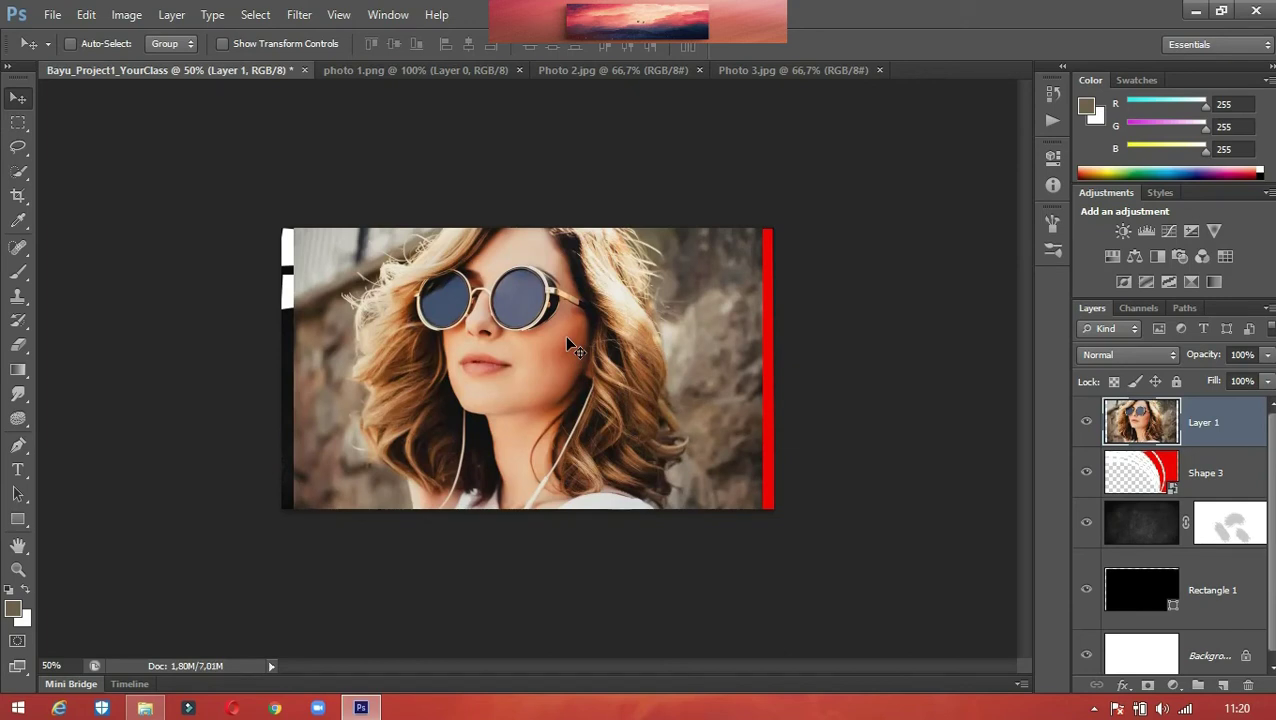
key("ctrl+t")
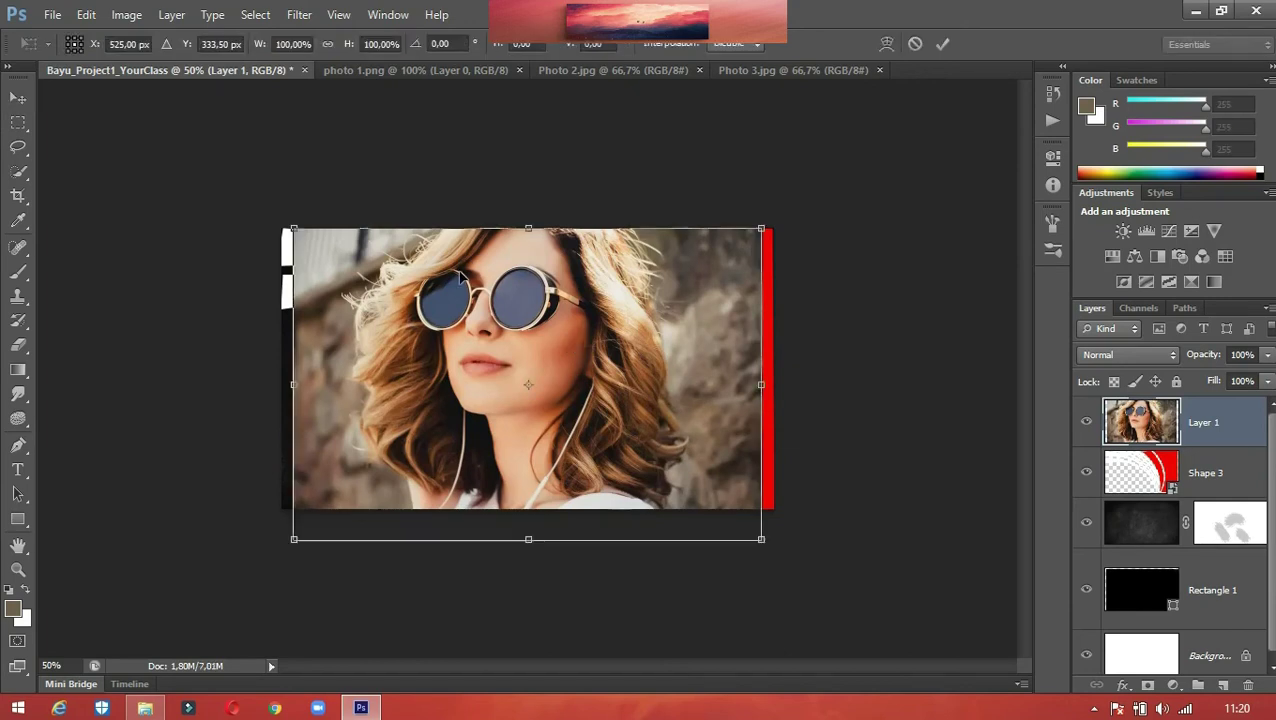
left_click_drag(283, 222, 273, 216)
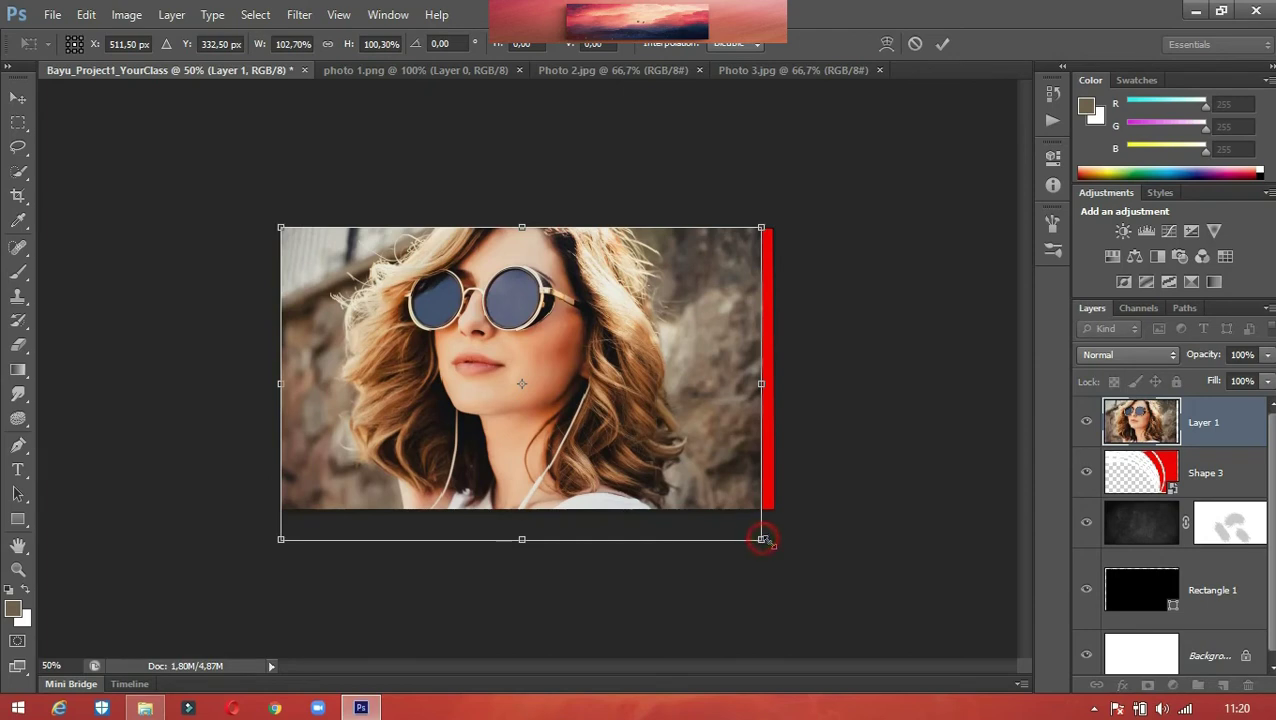
left_click_drag(761, 539, 773, 545)
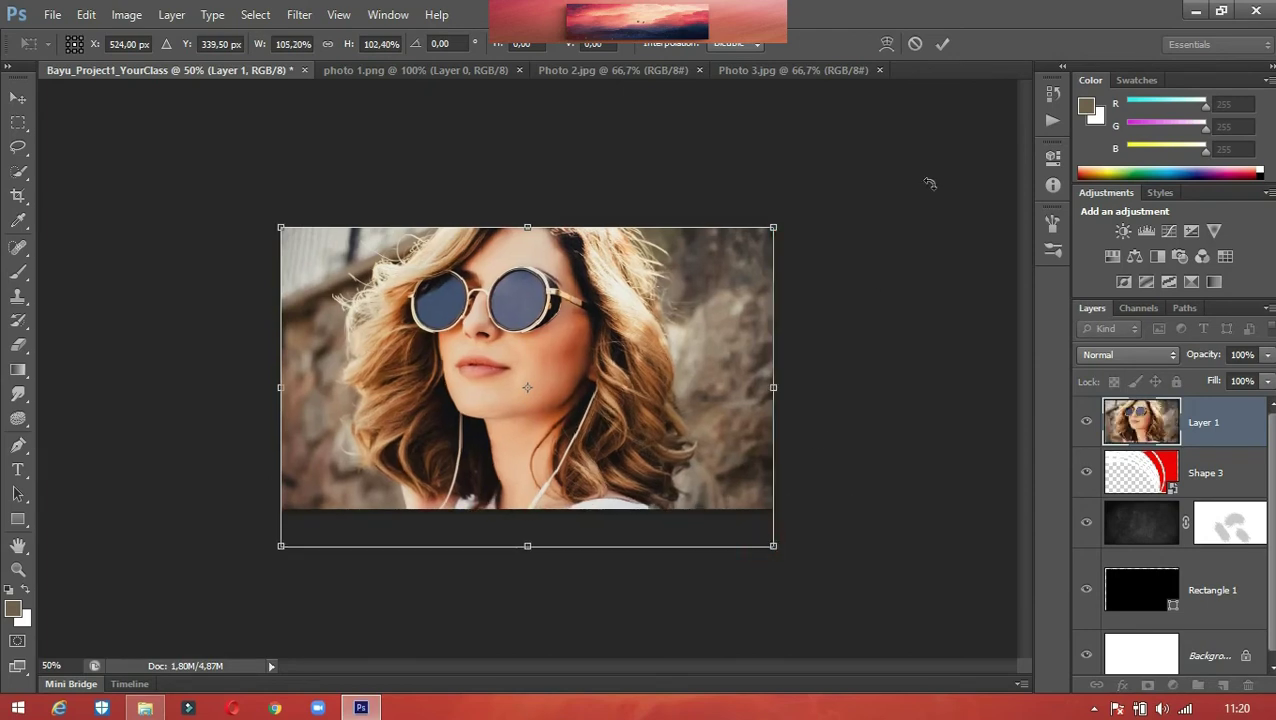
left_click(942, 44)
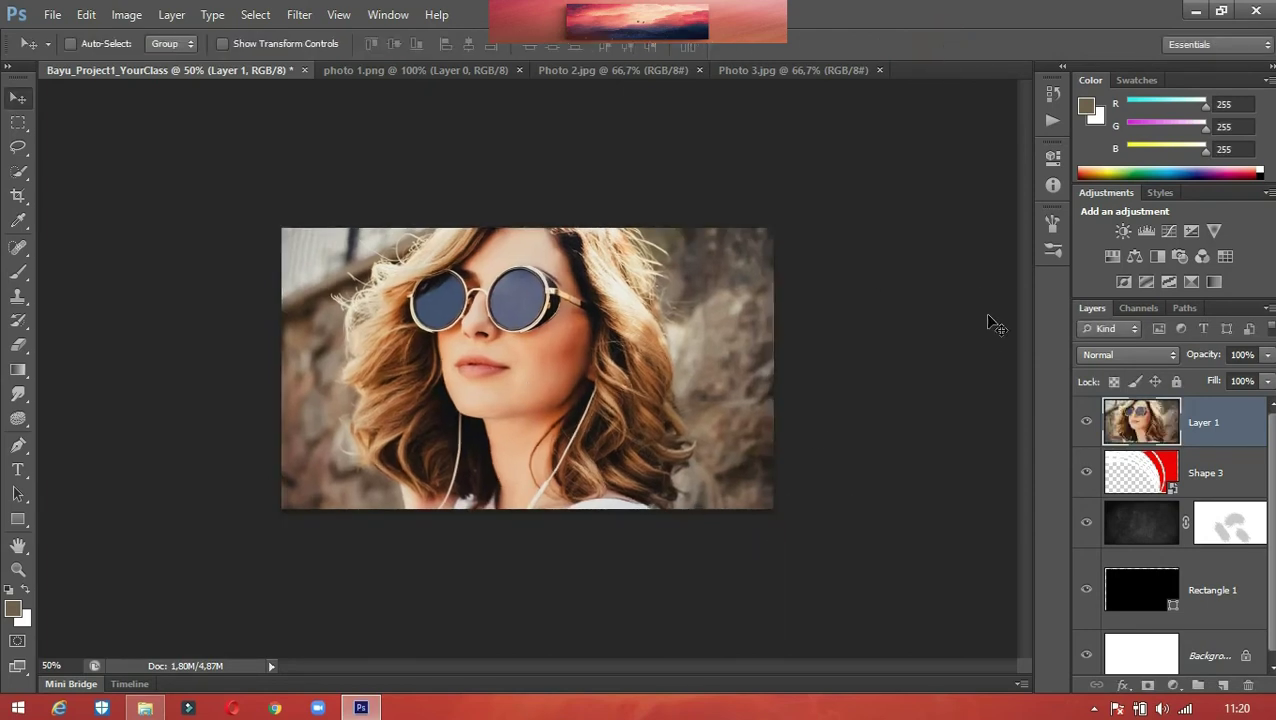
Rename the pasted portrait layer to 'Photo 2'.
double_click(1212, 423)
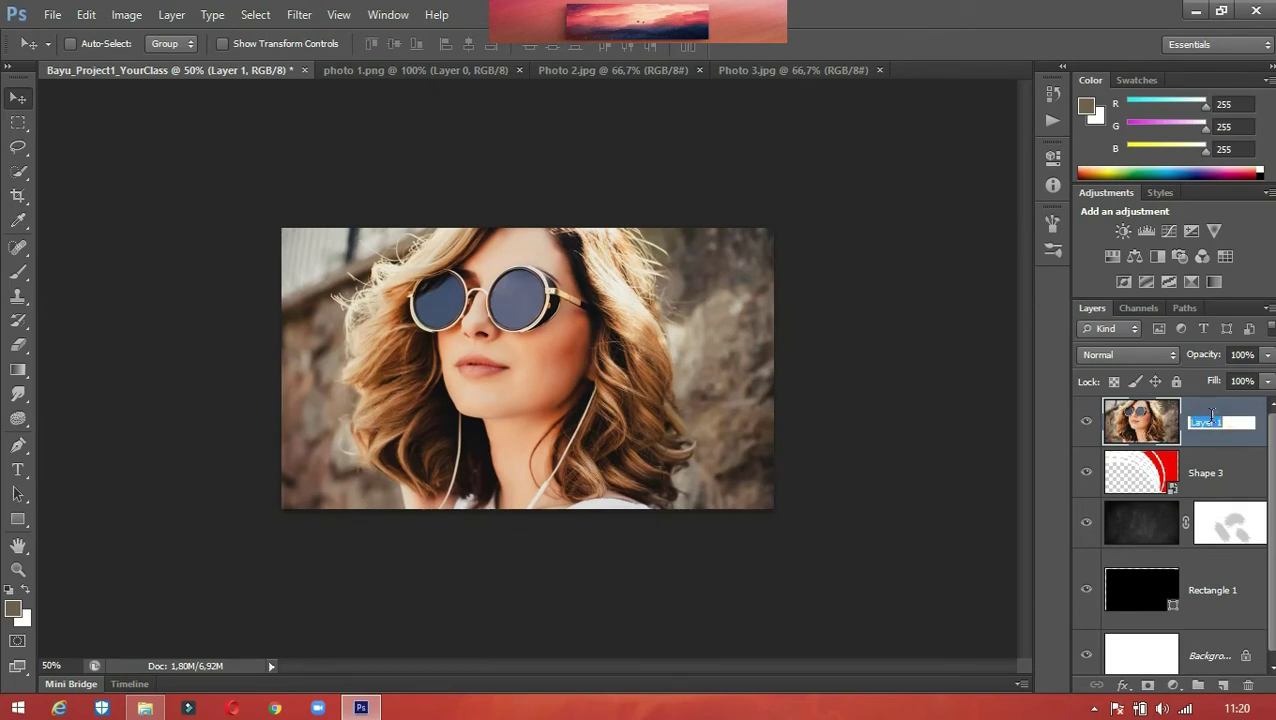
type("Photo 2")
key("Return")
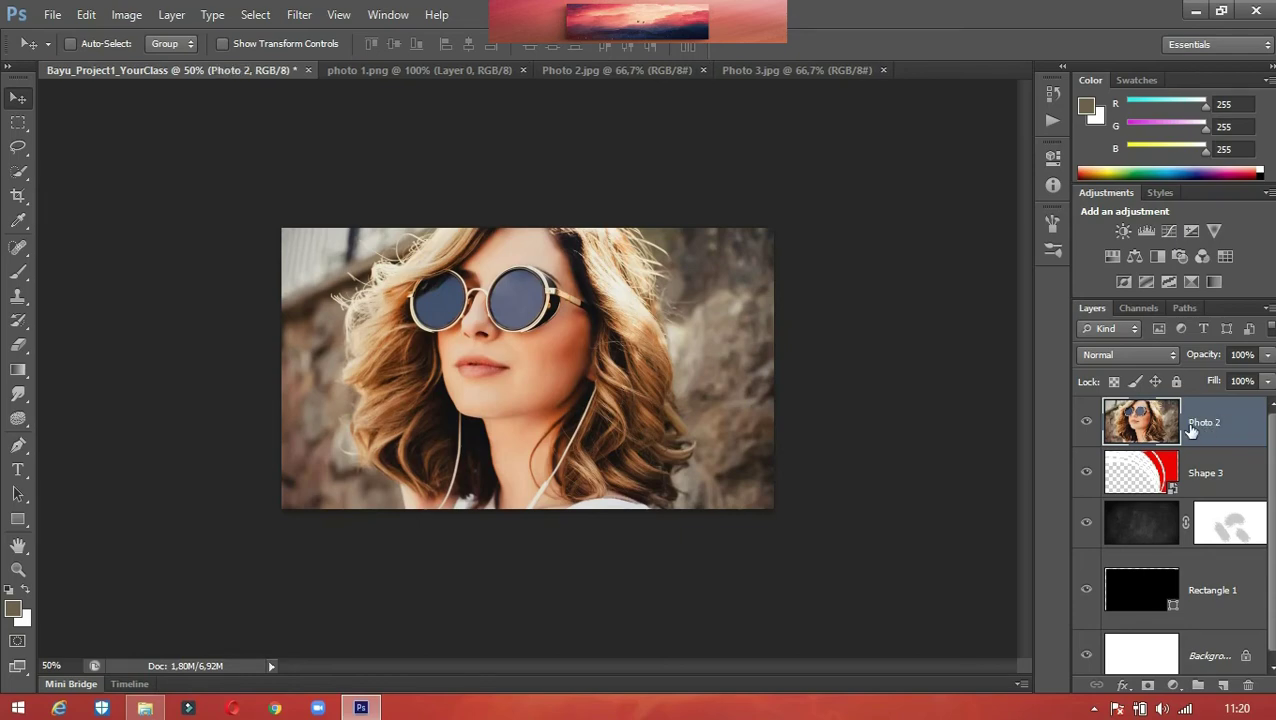
Clip the Photo 2 portrait to Shape 3 and slide it right so the face fills the arcs.
right_click(1200, 428)
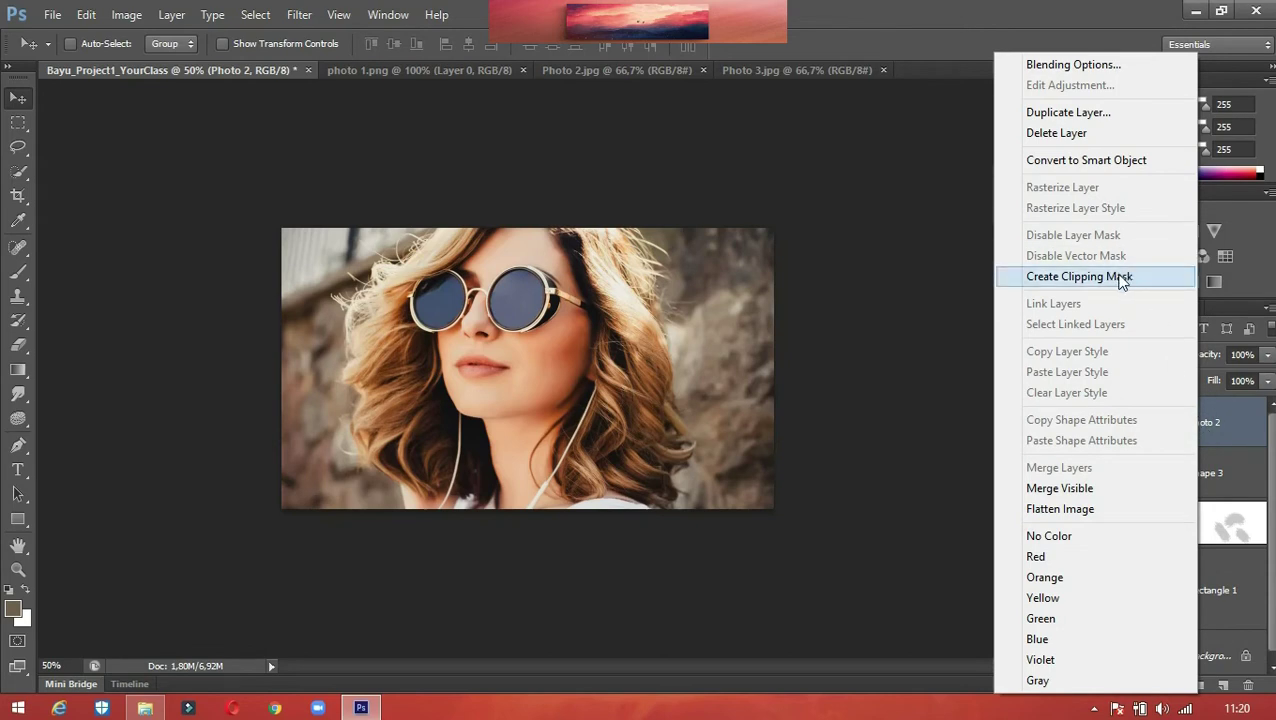
left_click(1120, 278)
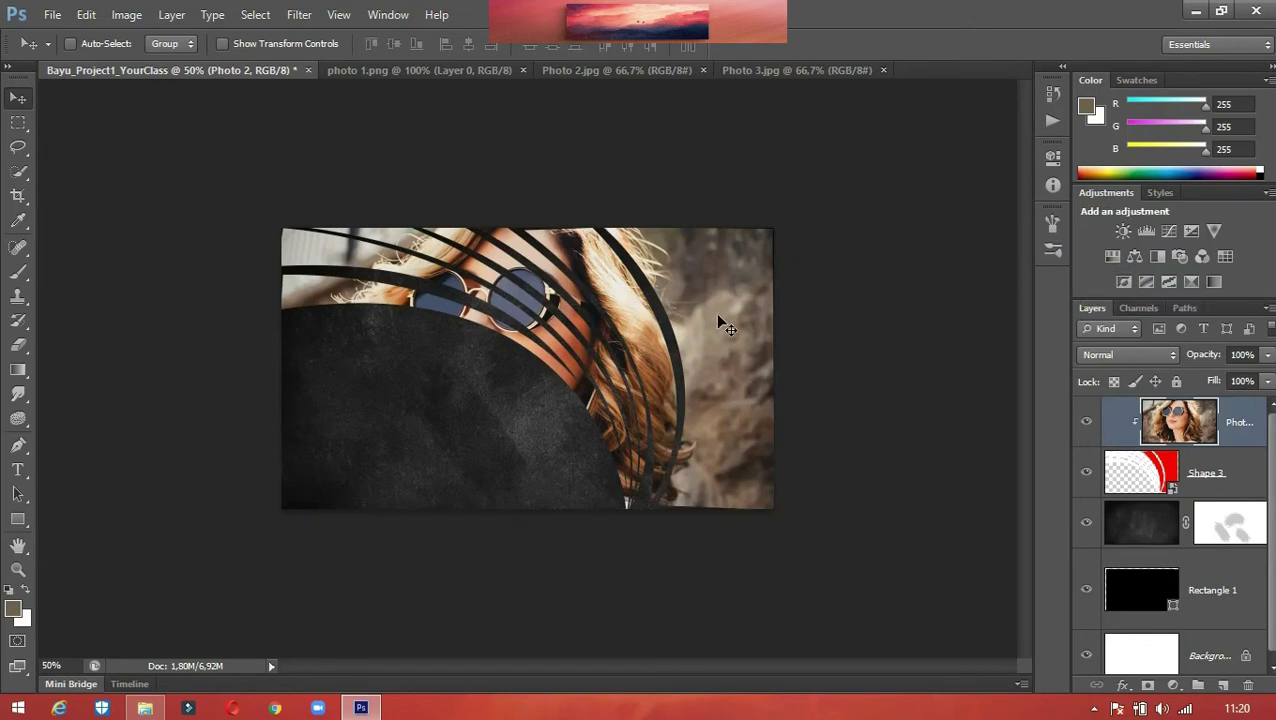
key("ctrl+t")
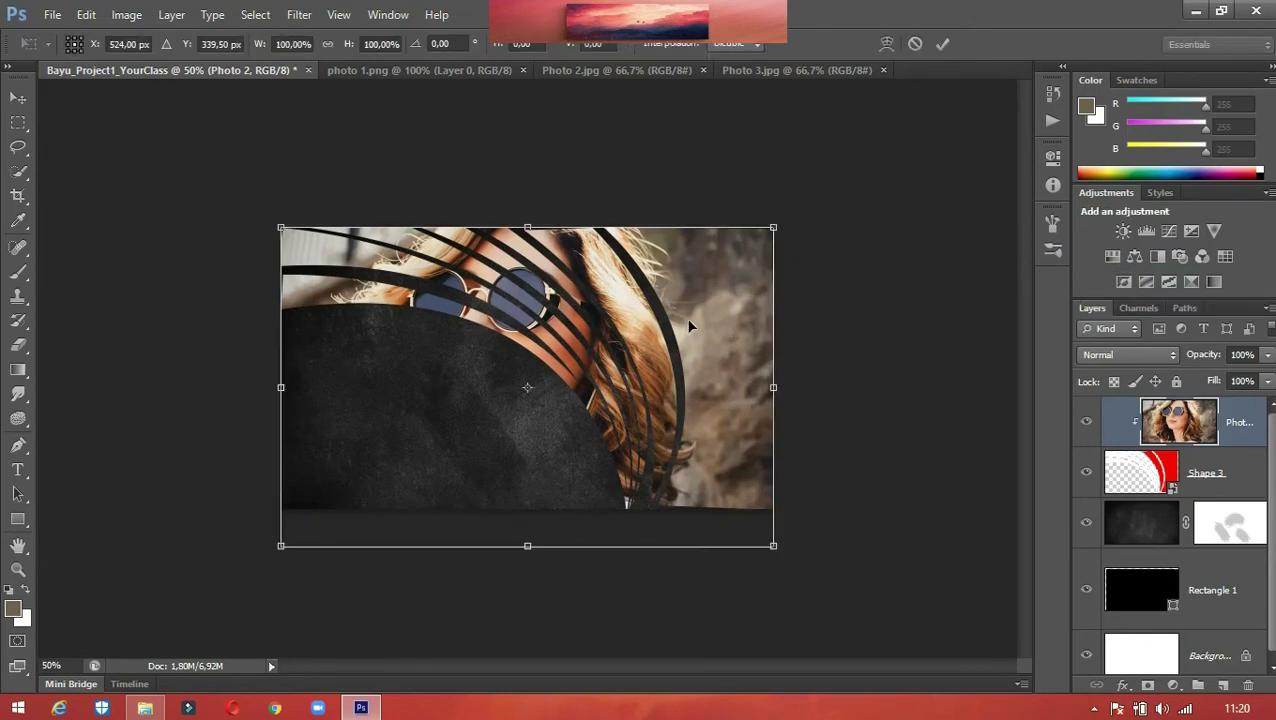
left_click_drag(690, 318, 784, 314)
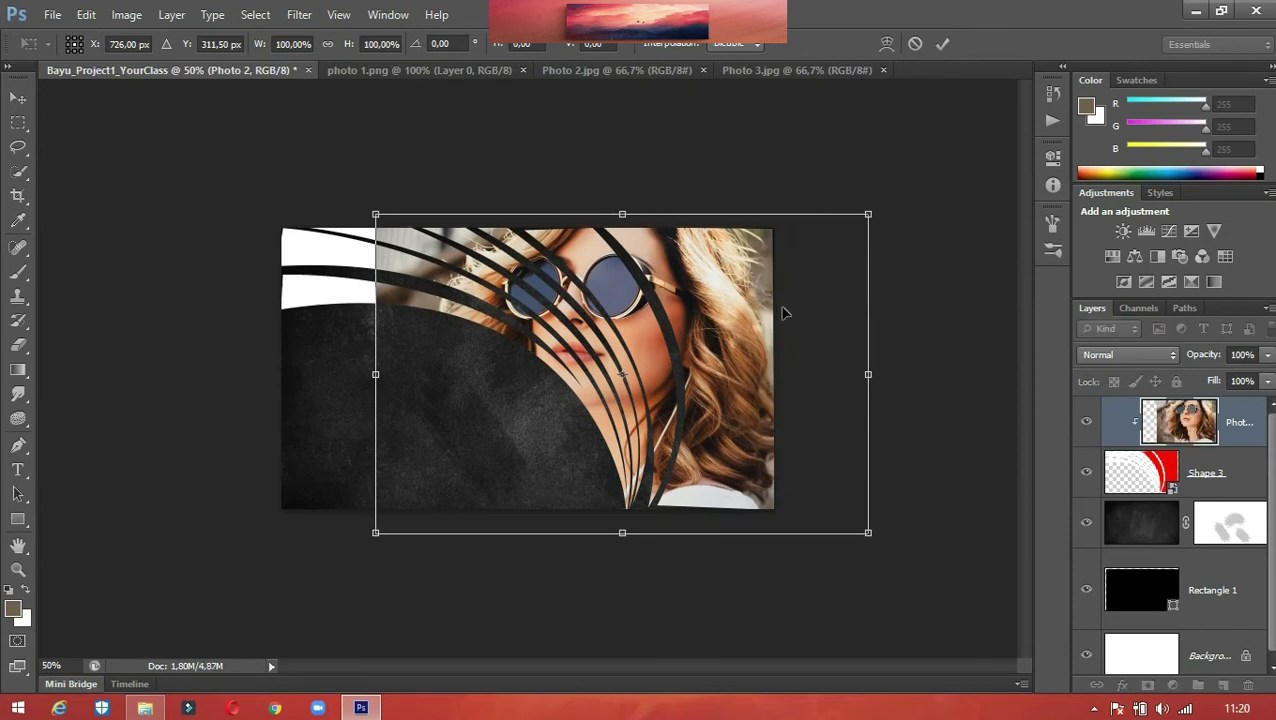
left_click(940, 46)
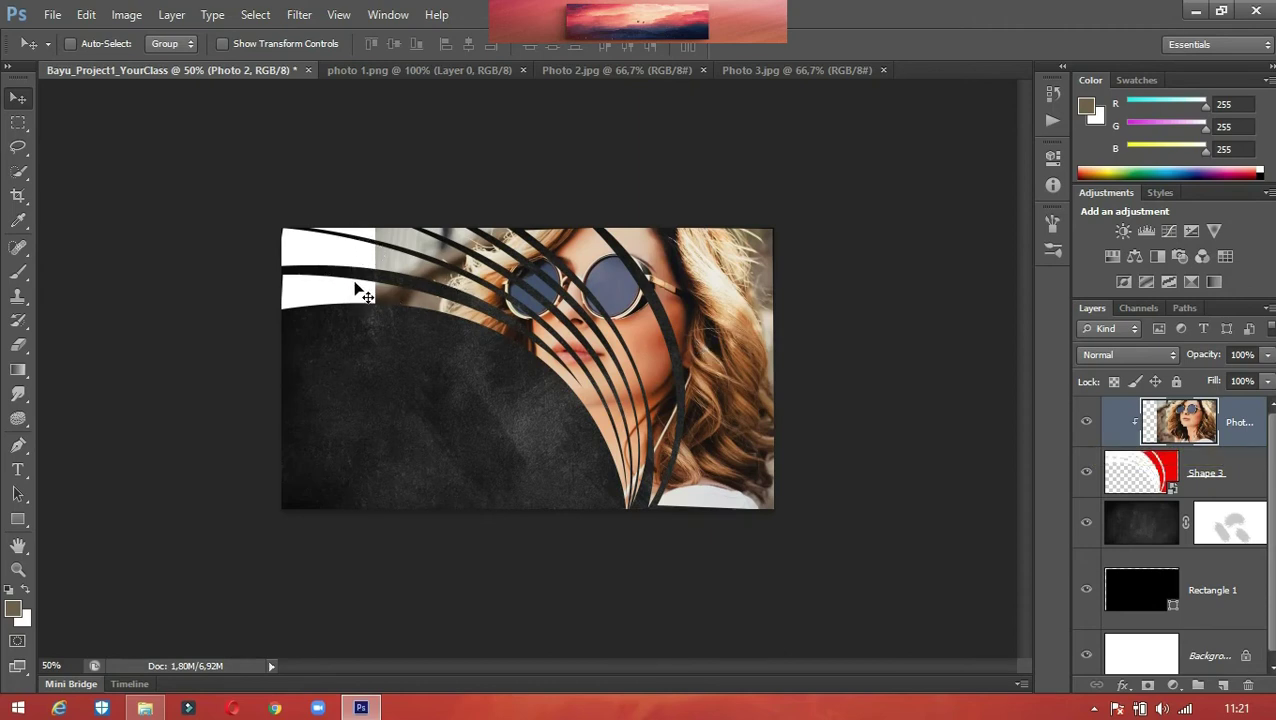
left_click(22, 395)
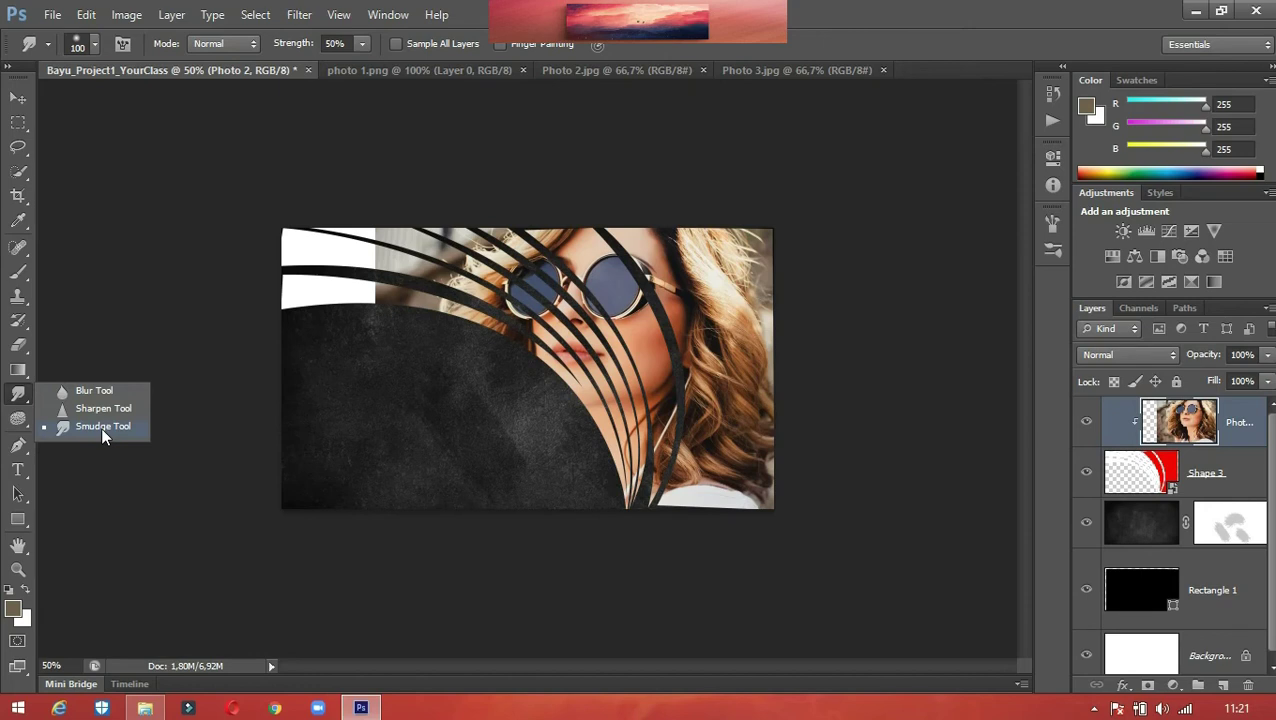
Smudge the portrait's top edge leftwards with a soft 100 px brush into the white upper-left area.
left_click(101, 427)
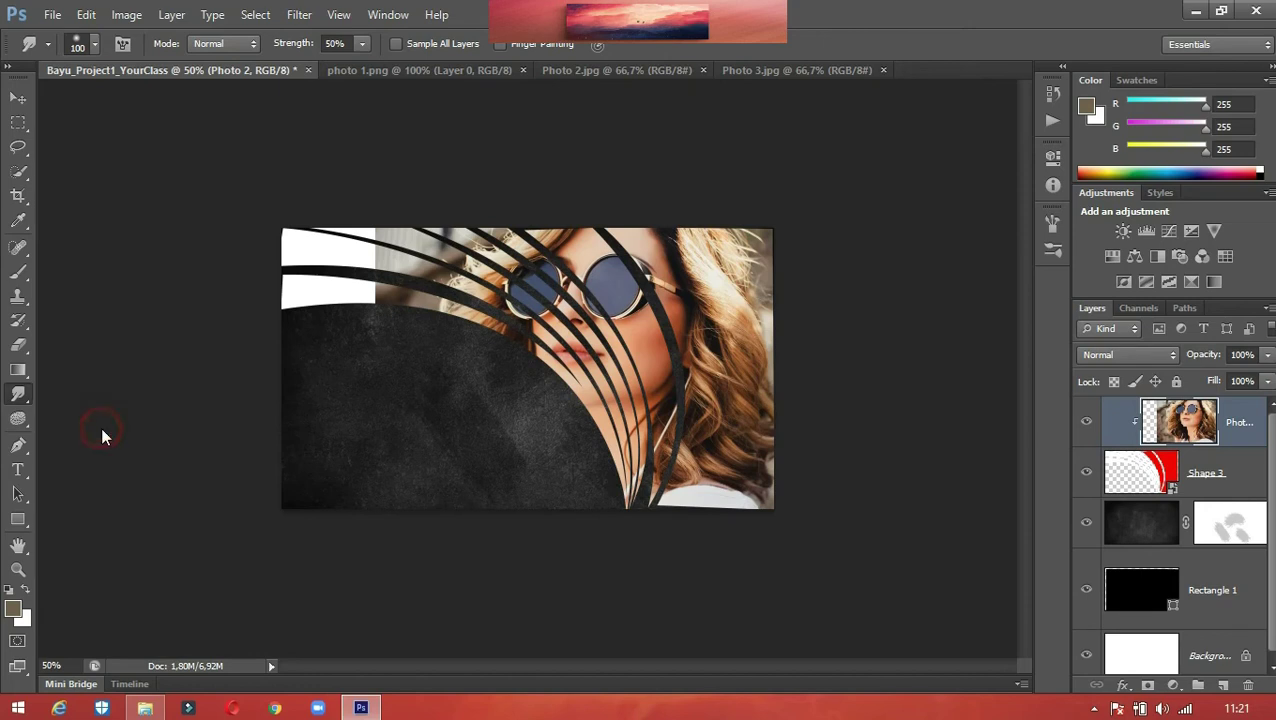
left_click(94, 44)
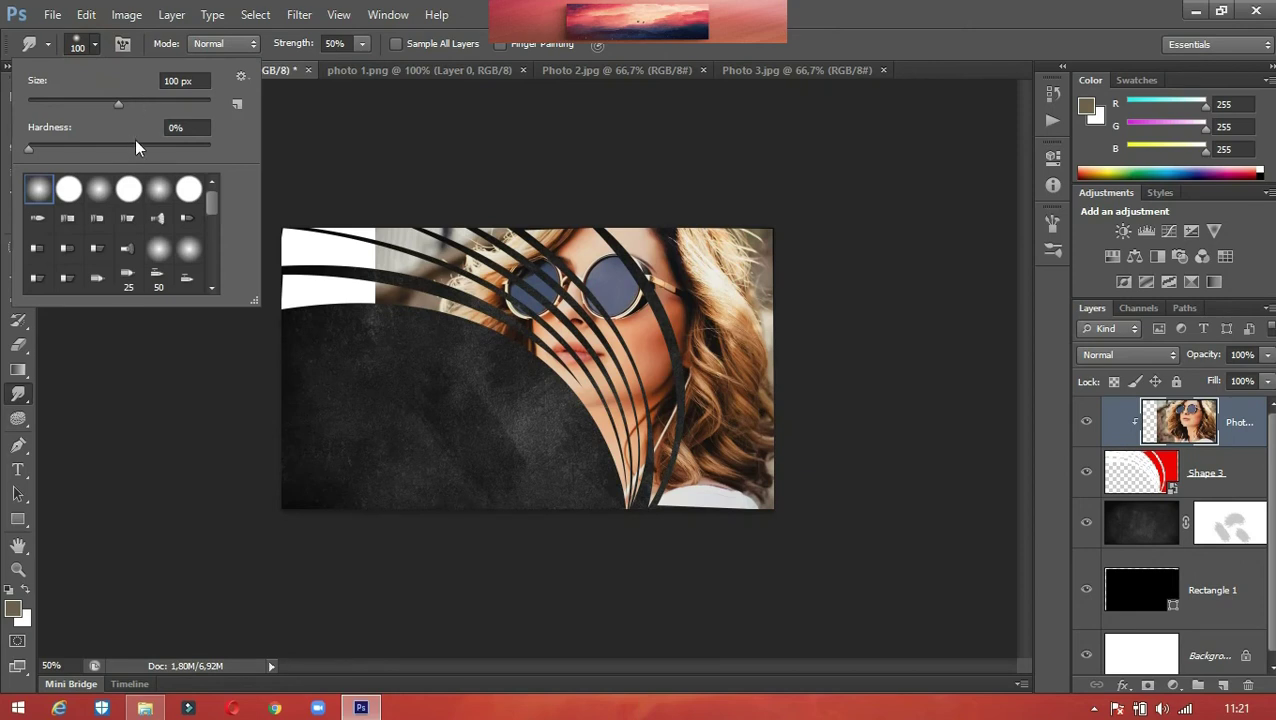
left_click(96, 44)
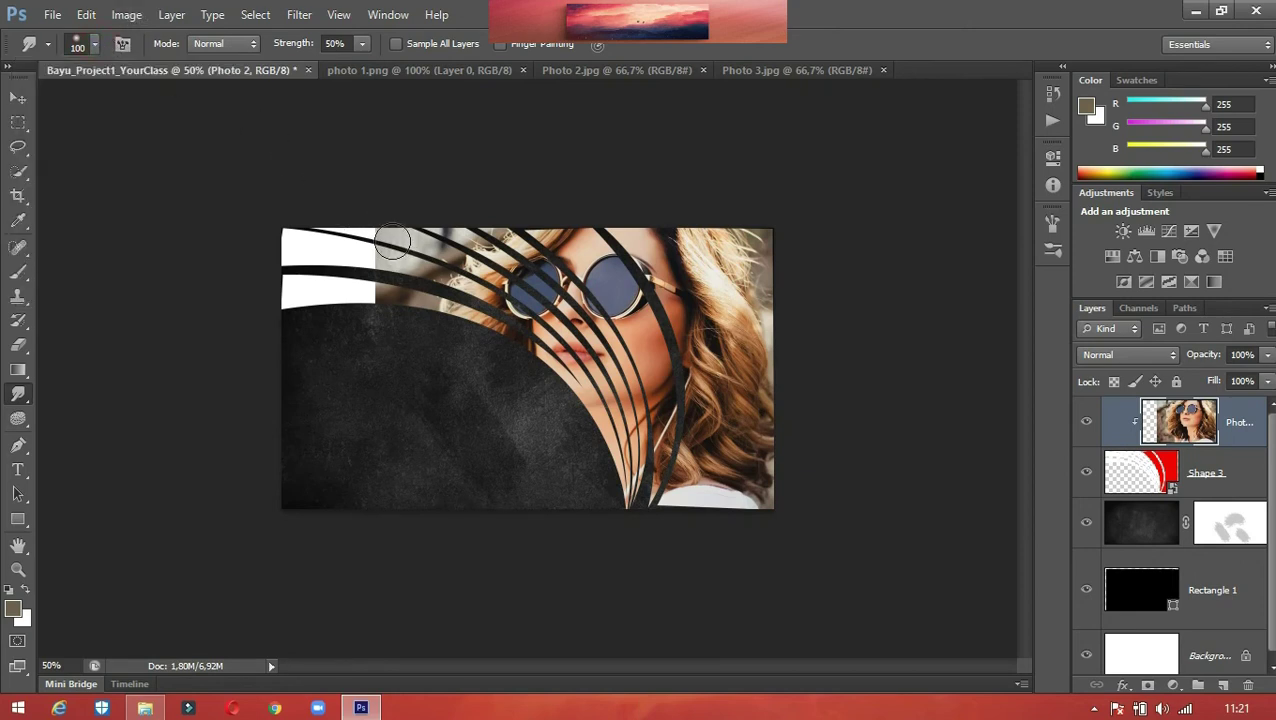
left_click_drag(390, 238, 273, 222)
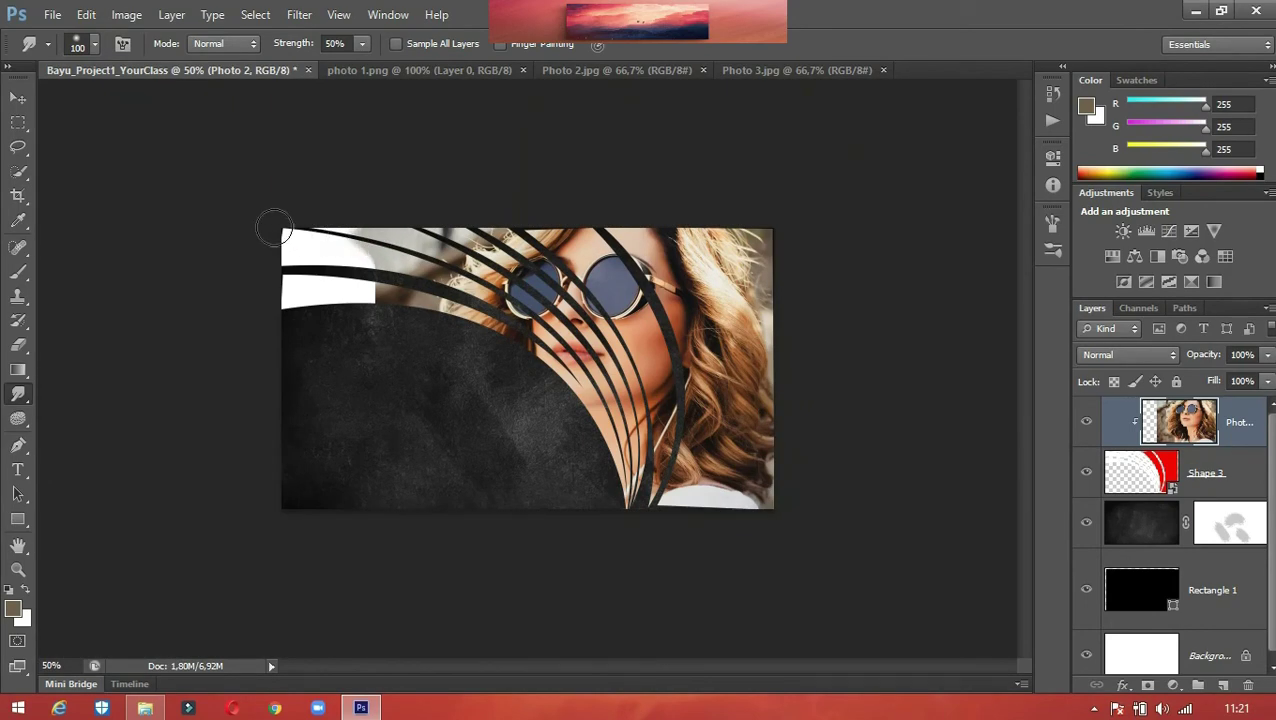
left_click_drag(368, 240, 254, 230)
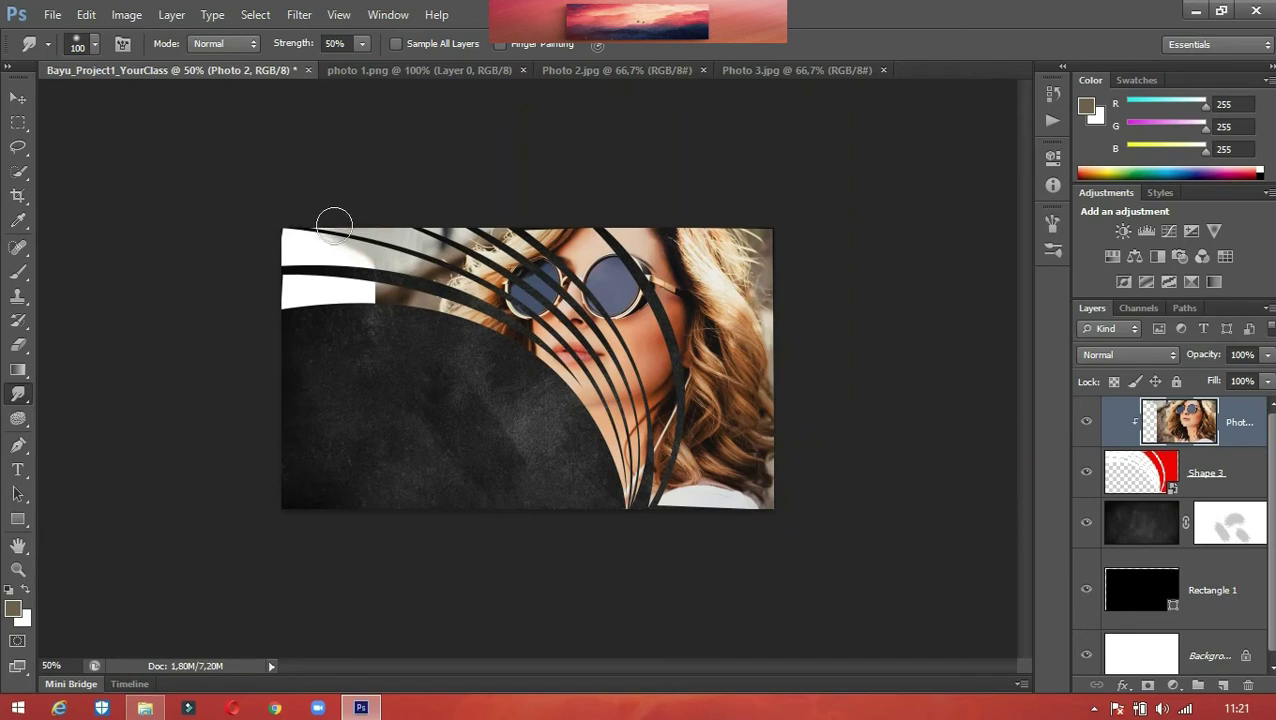
left_click_drag(364, 231, 261, 232)
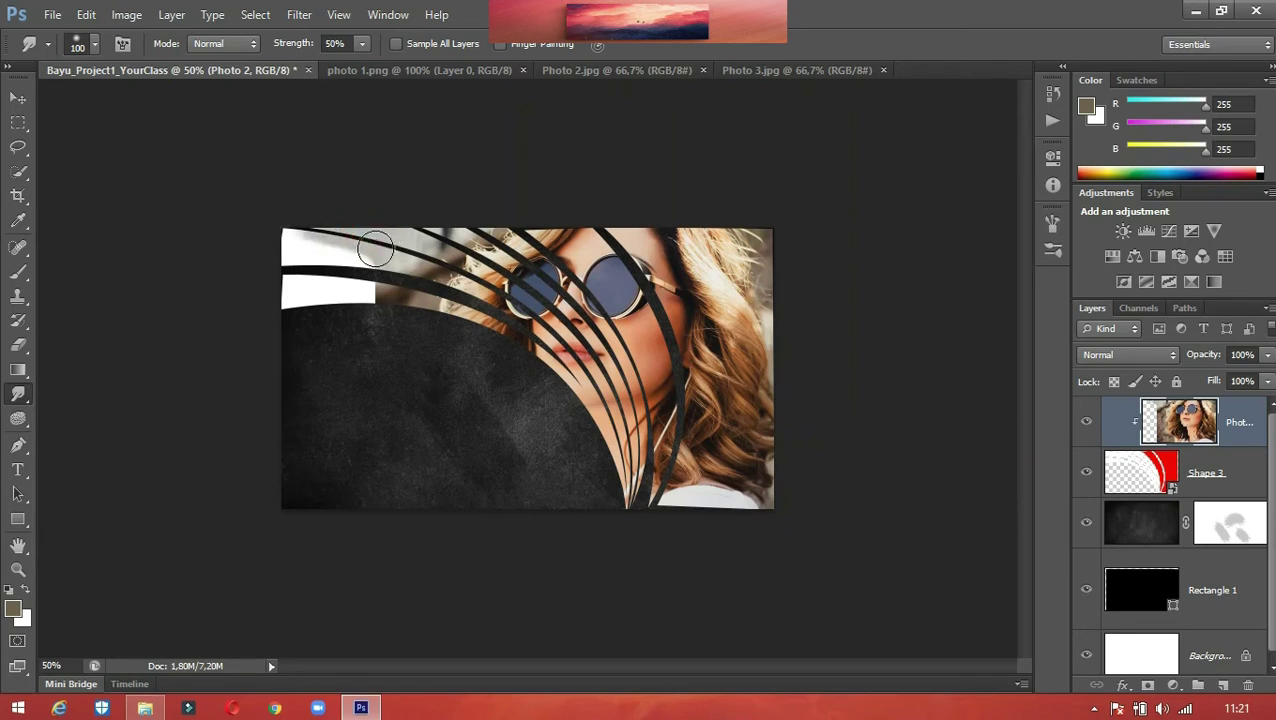
left_click_drag(381, 261, 250, 257)
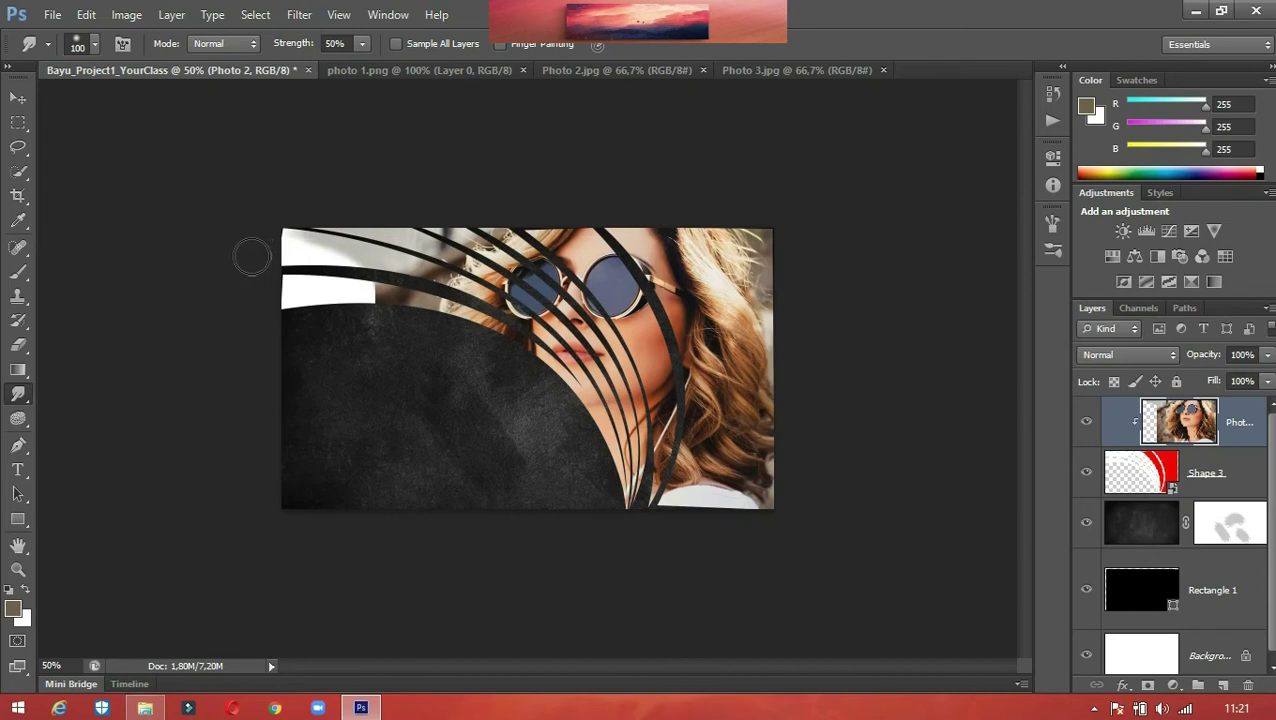
left_click_drag(358, 267, 232, 265)
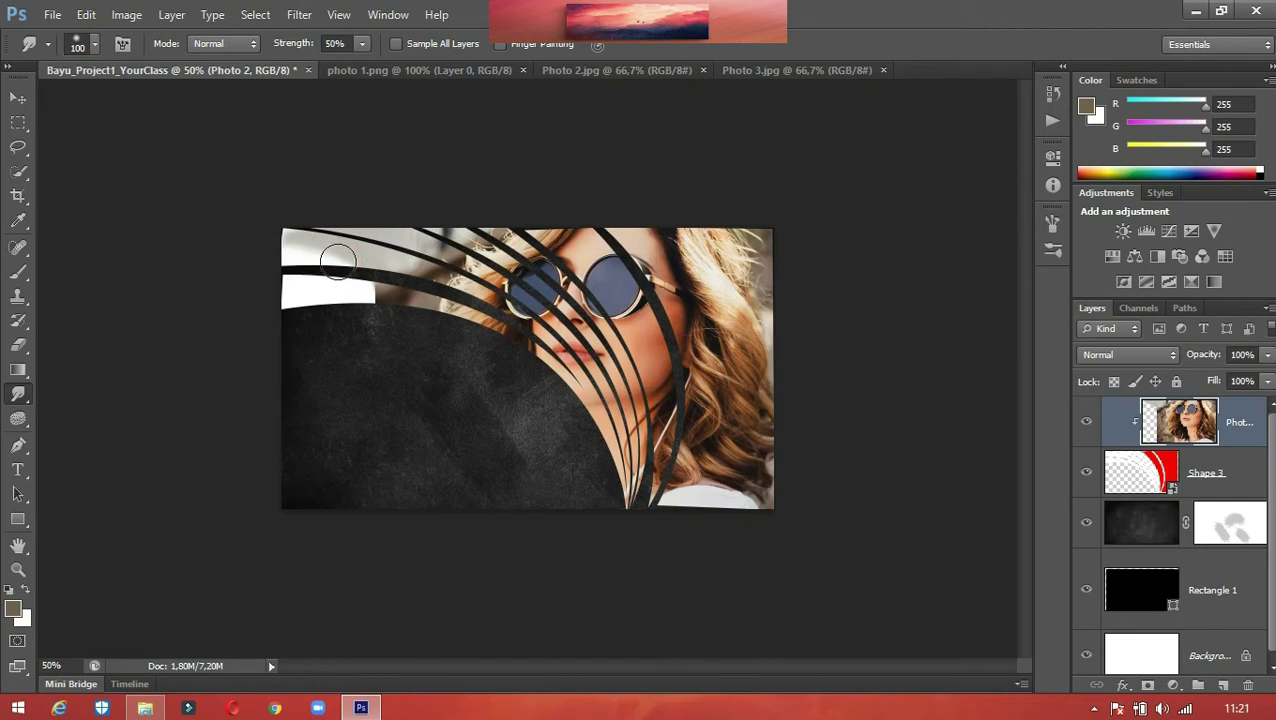
left_click_drag(340, 260, 235, 276)
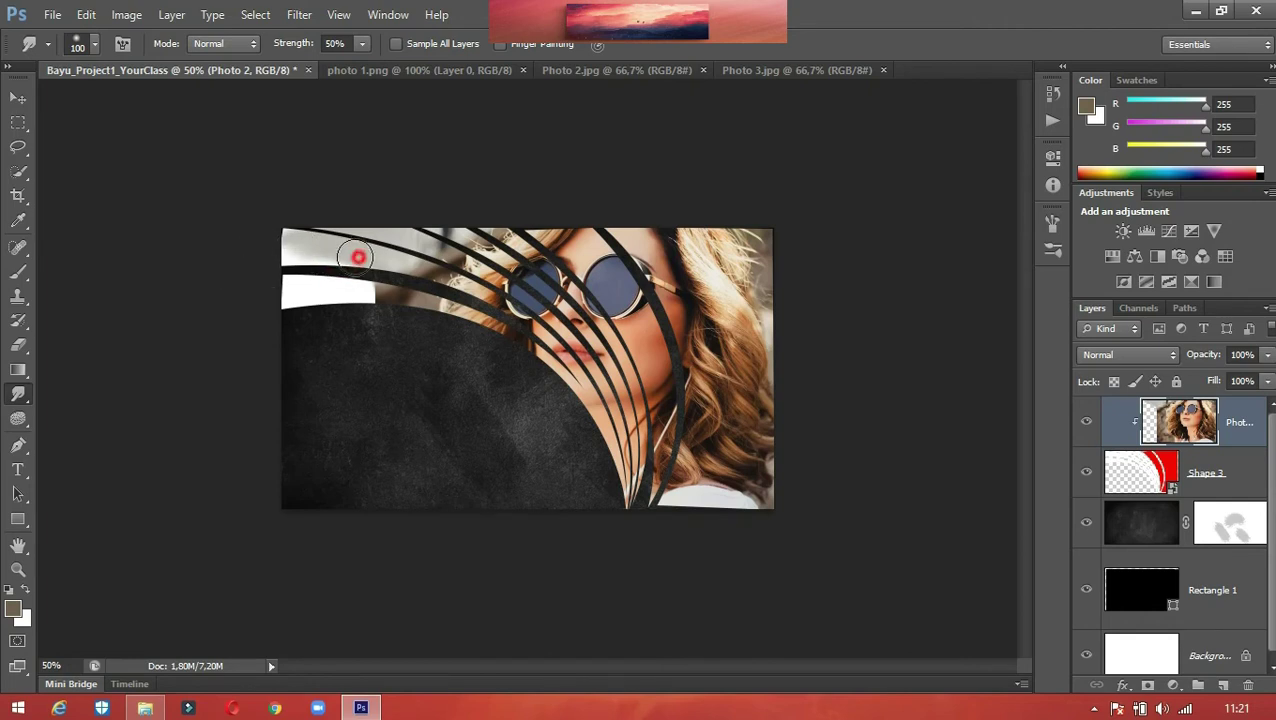
left_click_drag(359, 259, 256, 273)
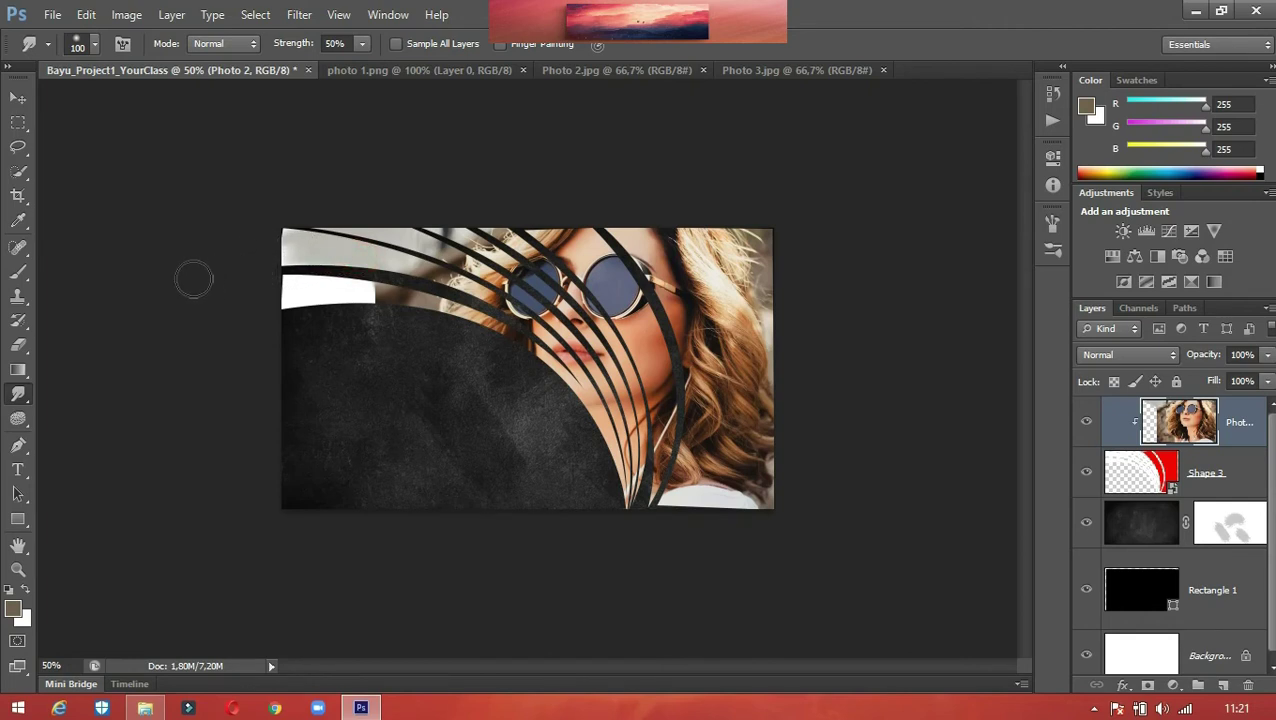
left_click_drag(323, 242, 250, 224)
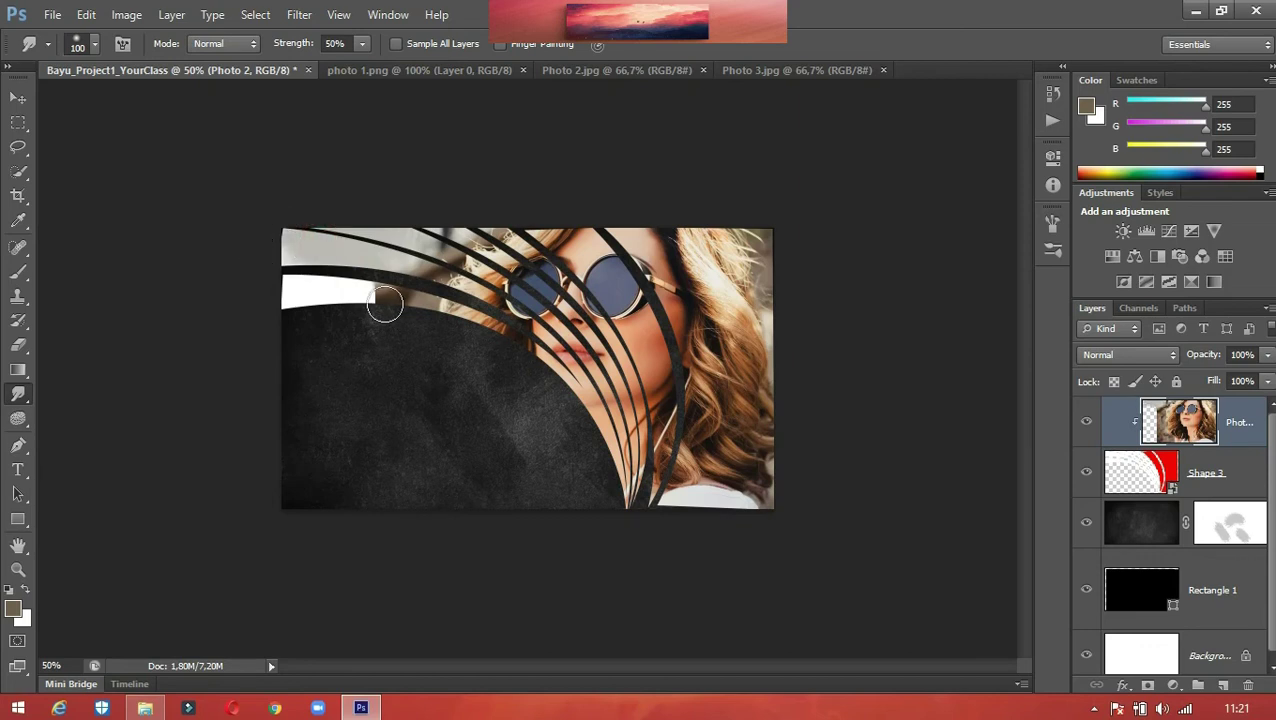
Smear the lower white band leftwards until it blends into grey.
left_click_drag(390, 296, 157, 287)
mouse_move(351, 293)
left_mouse_down()
mouse_move(372, 292)
mouse_move(231, 290)
left_mouse_up()
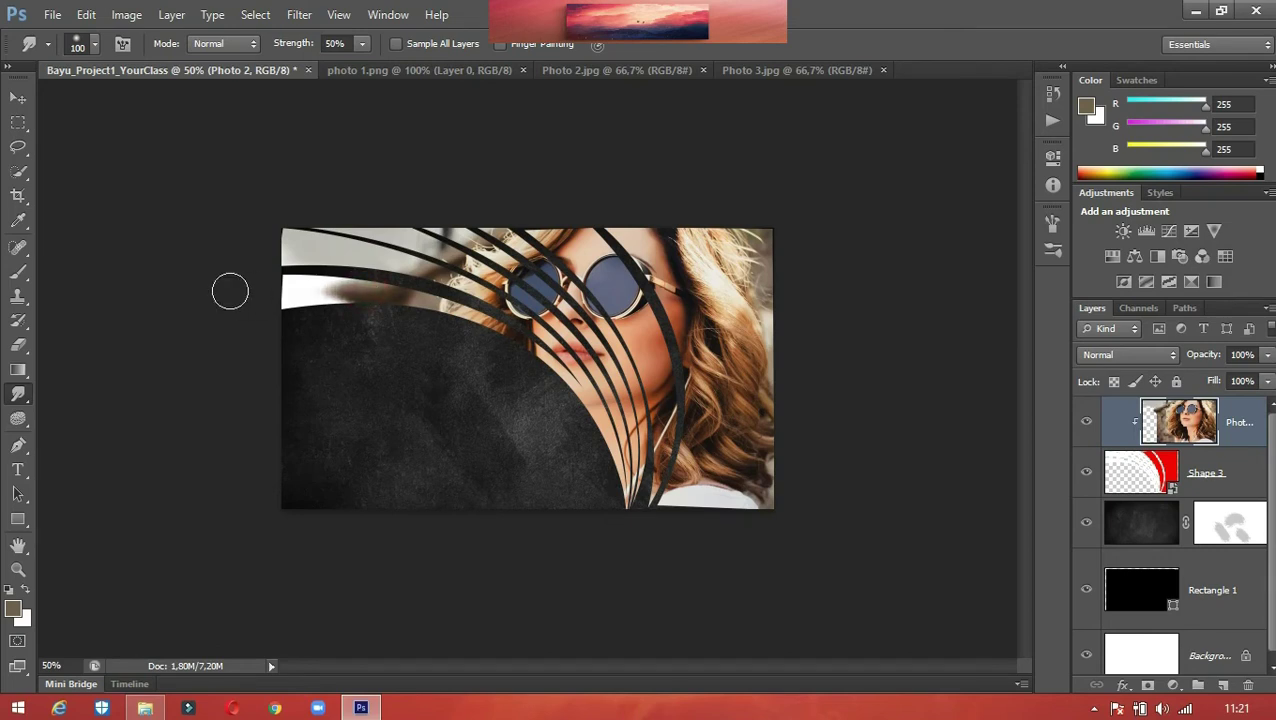
left_click_drag(345, 290, 241, 278)
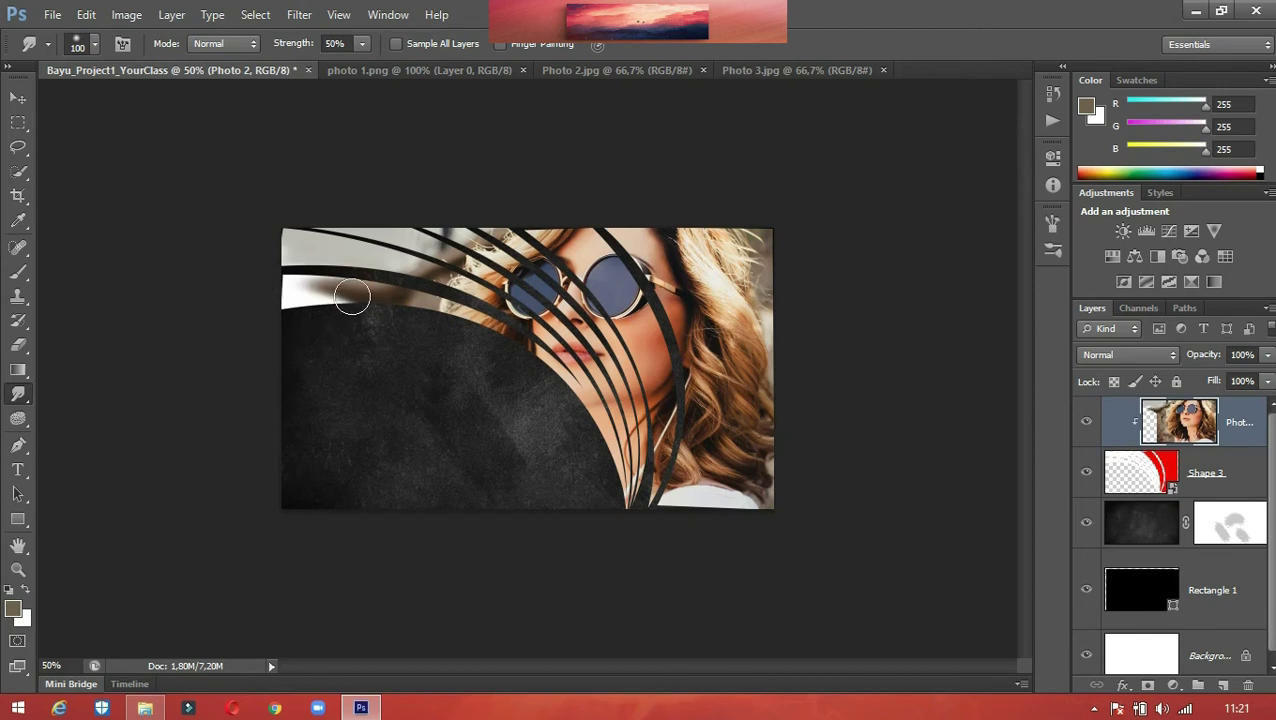
mouse_move(352, 296)
left_mouse_down()
mouse_move(313, 288)
mouse_move(239, 305)
mouse_move(117, 292)
left_mouse_up()
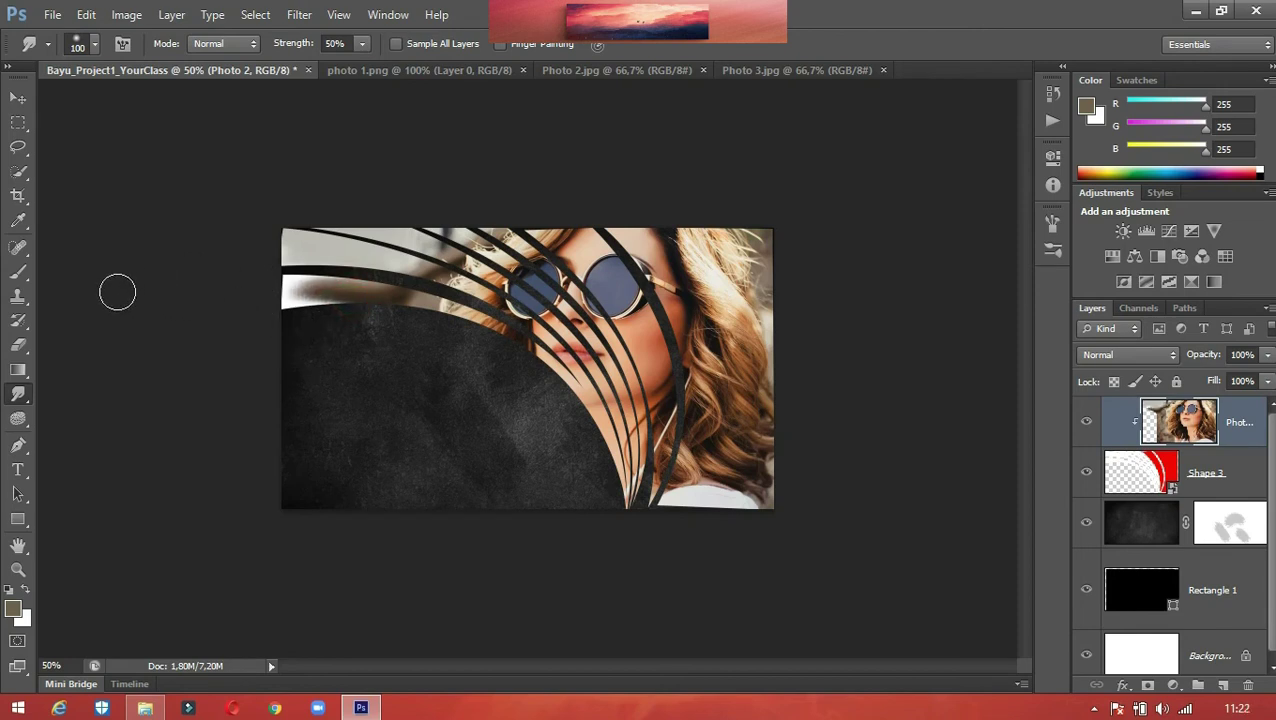
mouse_move(322, 280)
left_mouse_down()
mouse_move(254, 275)
mouse_move(322, 302)
mouse_move(240, 319)
left_mouse_up()
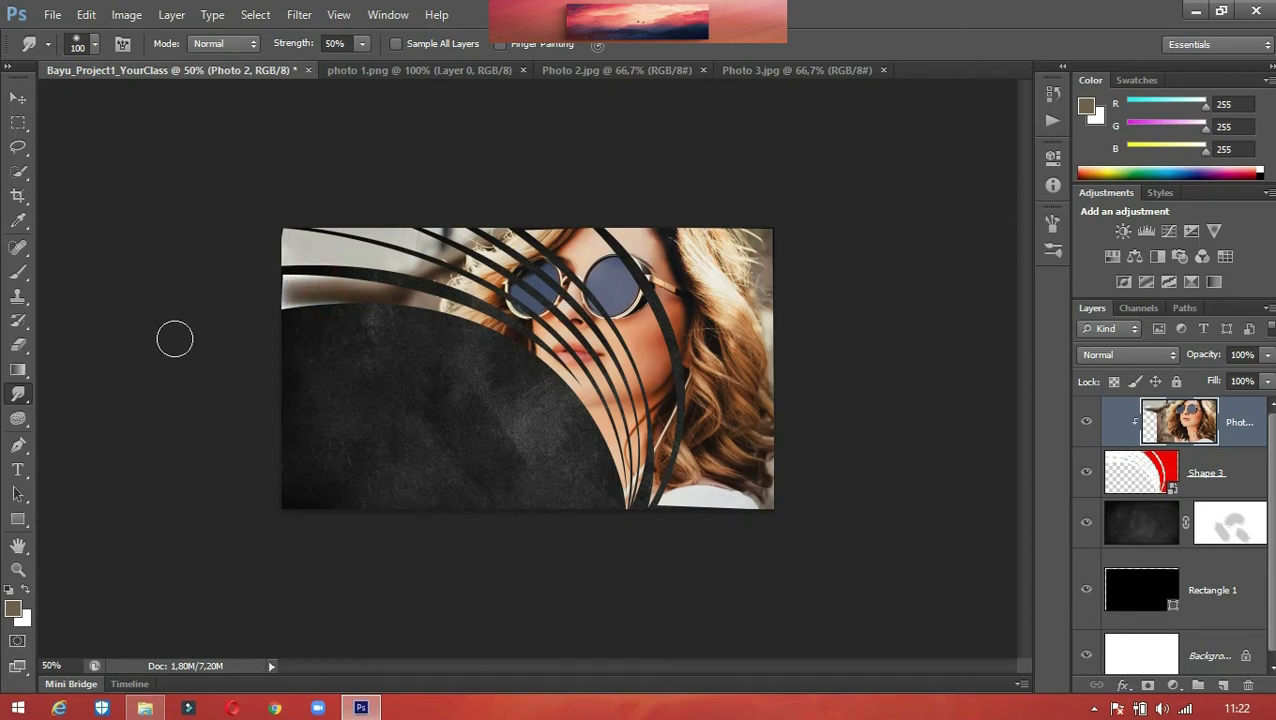
left_click_drag(343, 283, 232, 256)
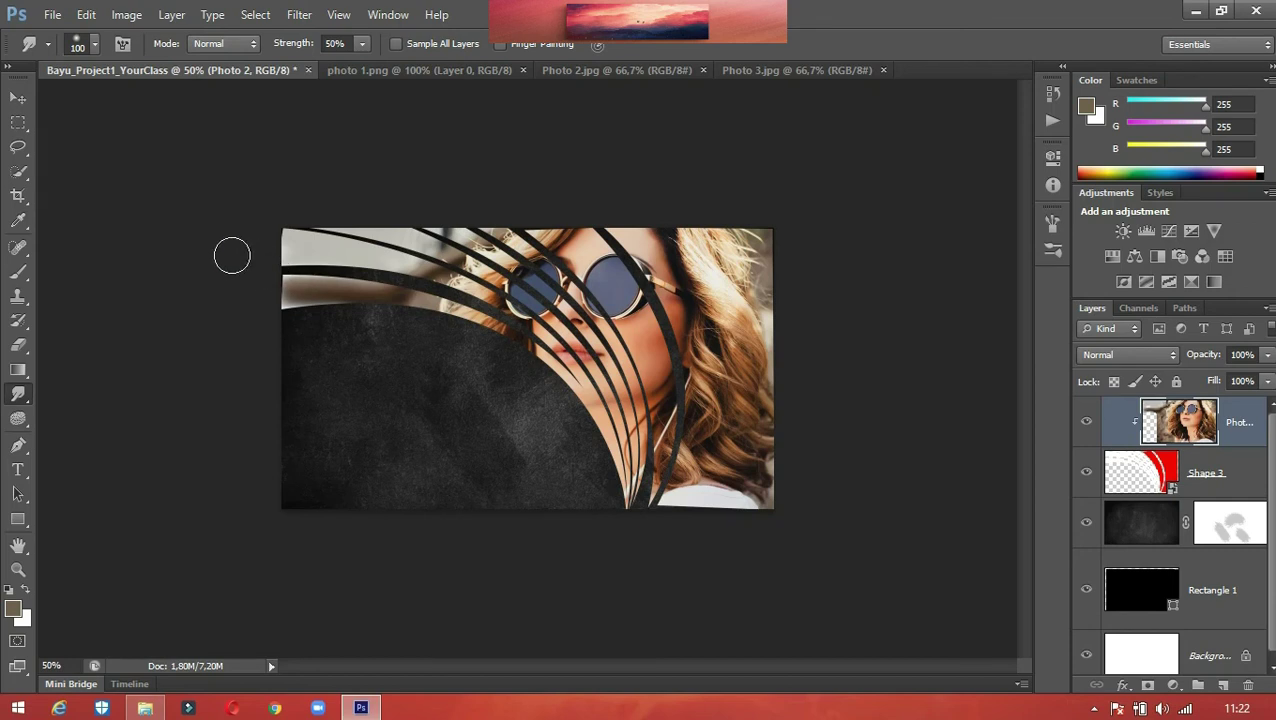
left_click_drag(322, 299, 253, 319)
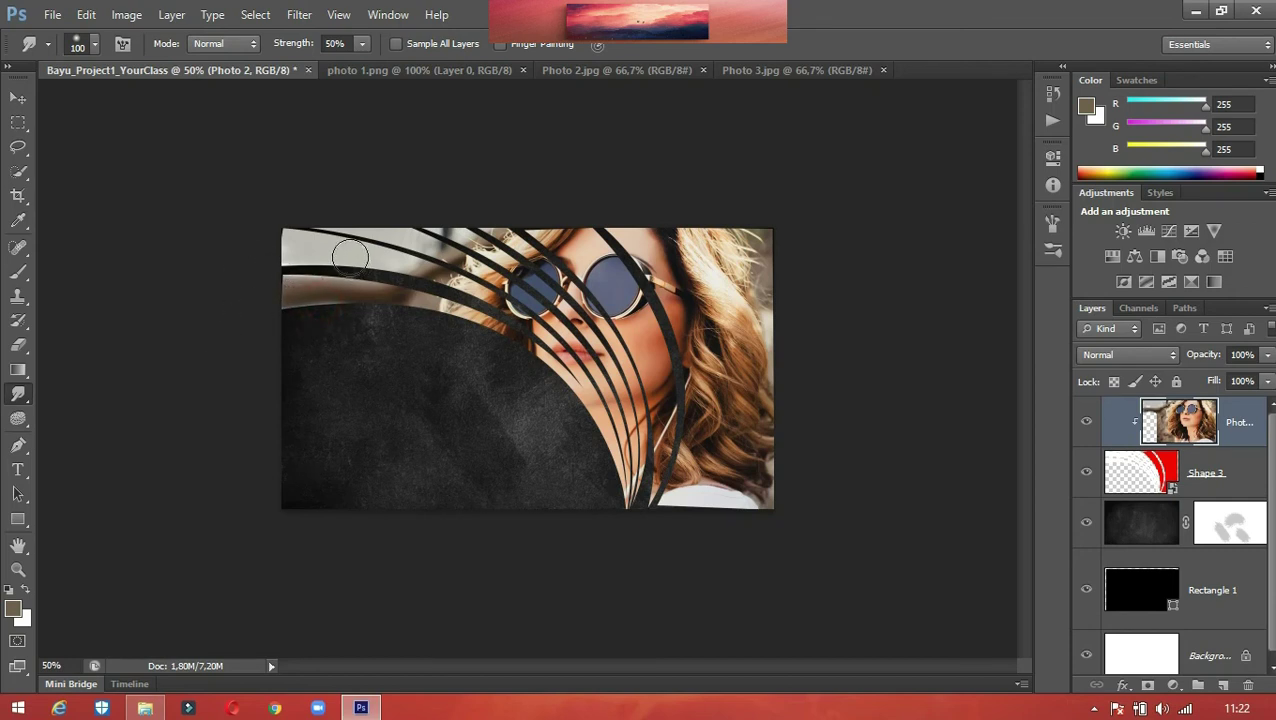
left_click_drag(350, 257, 236, 241)
left_click_drag(353, 293, 270, 319)
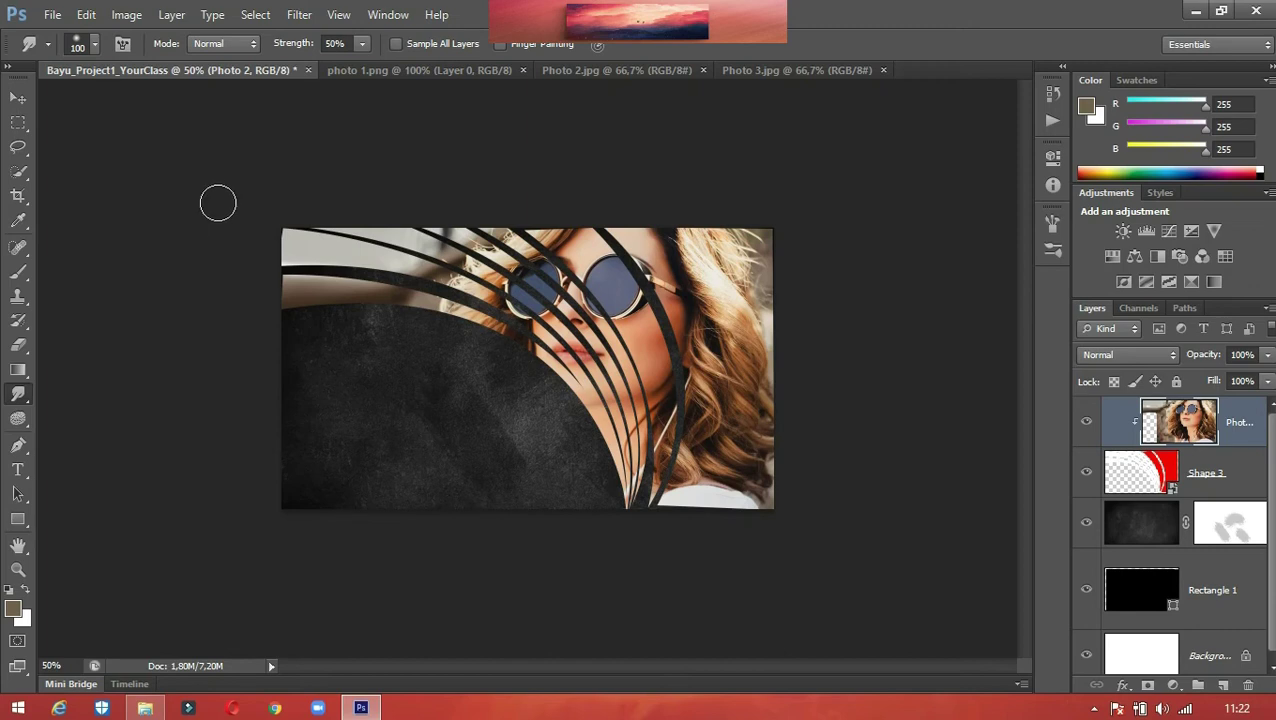
left_click(21, 104)
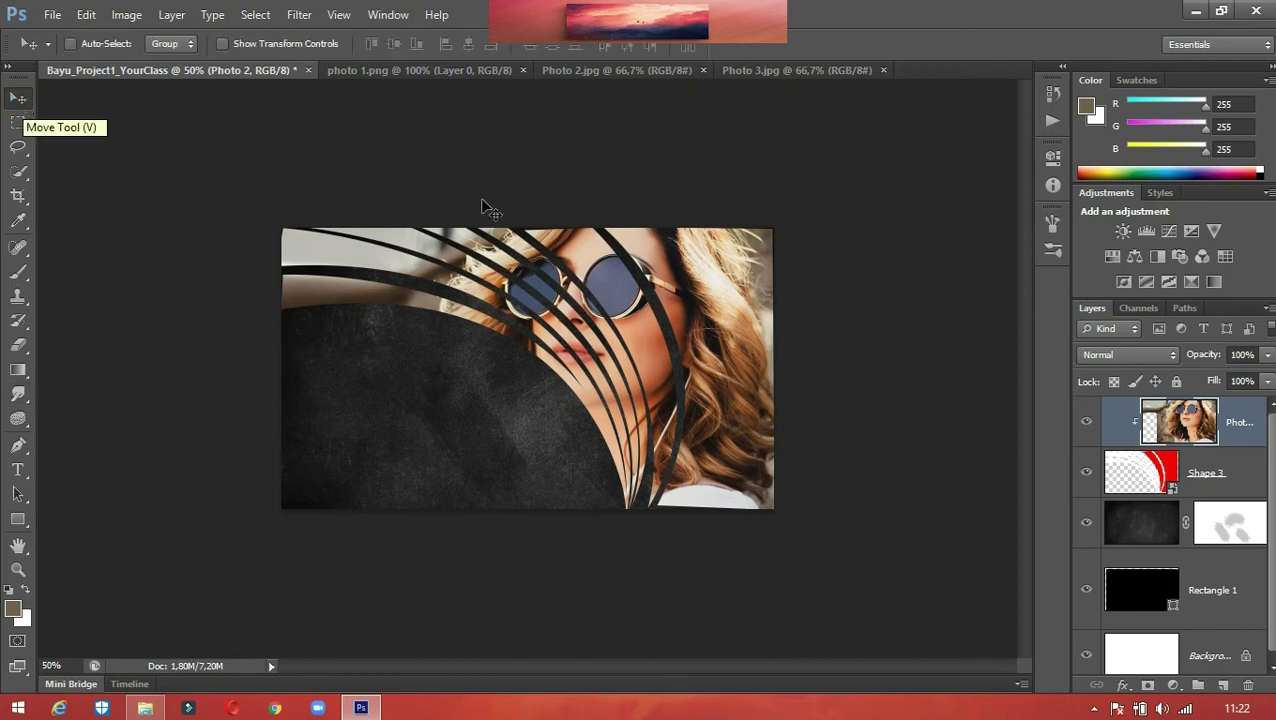
Enable a Drop Shadow layer style on Shape 3 through Blending Options.
left_click(1242, 482)
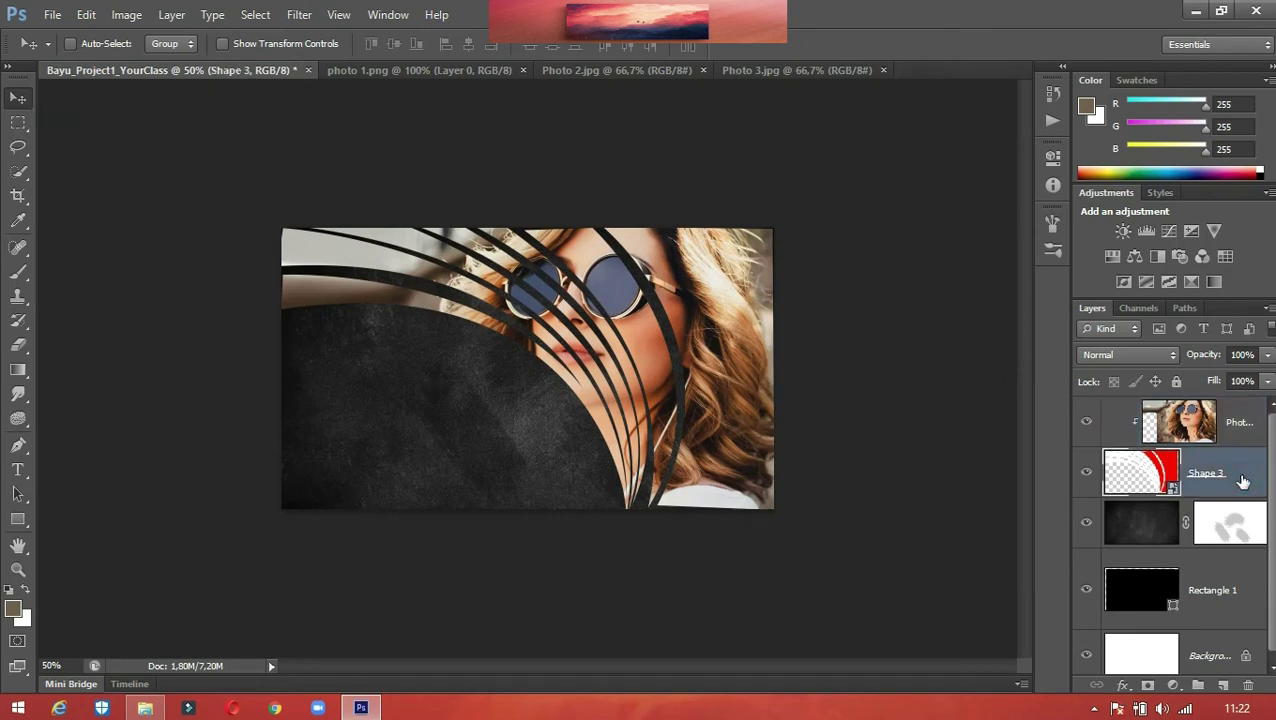
right_click(1242, 482)
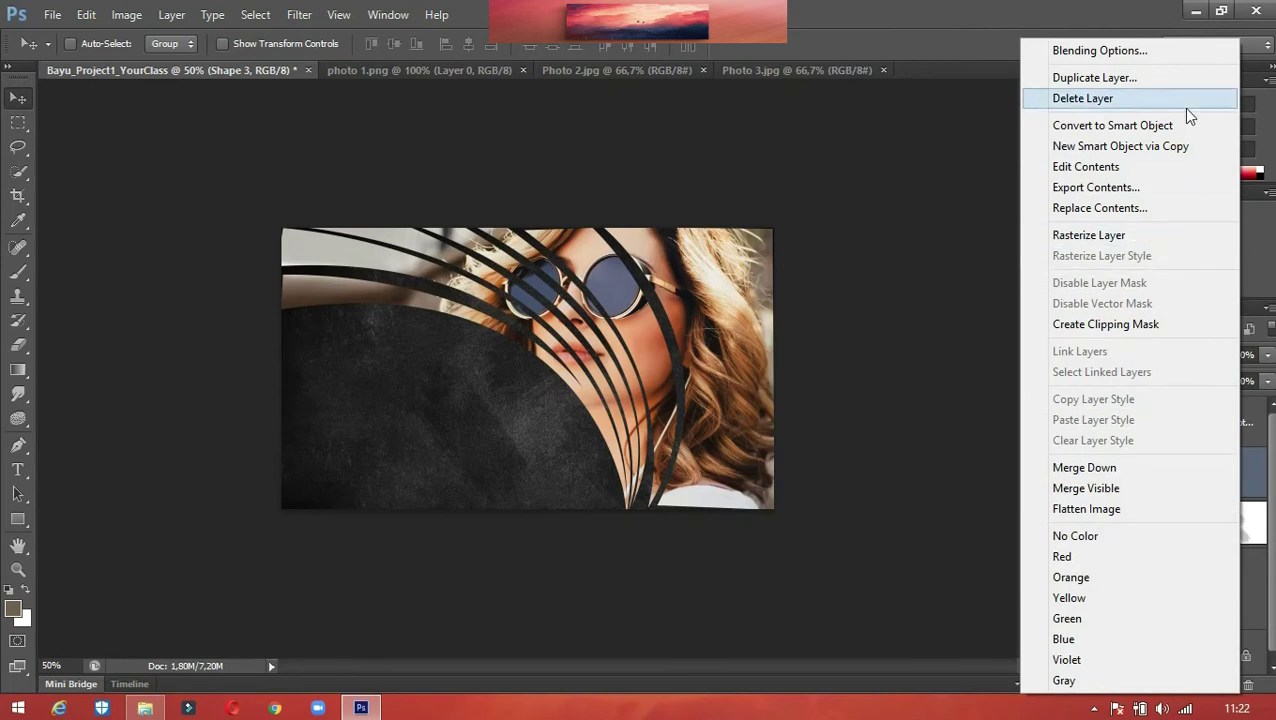
left_click(1137, 52)
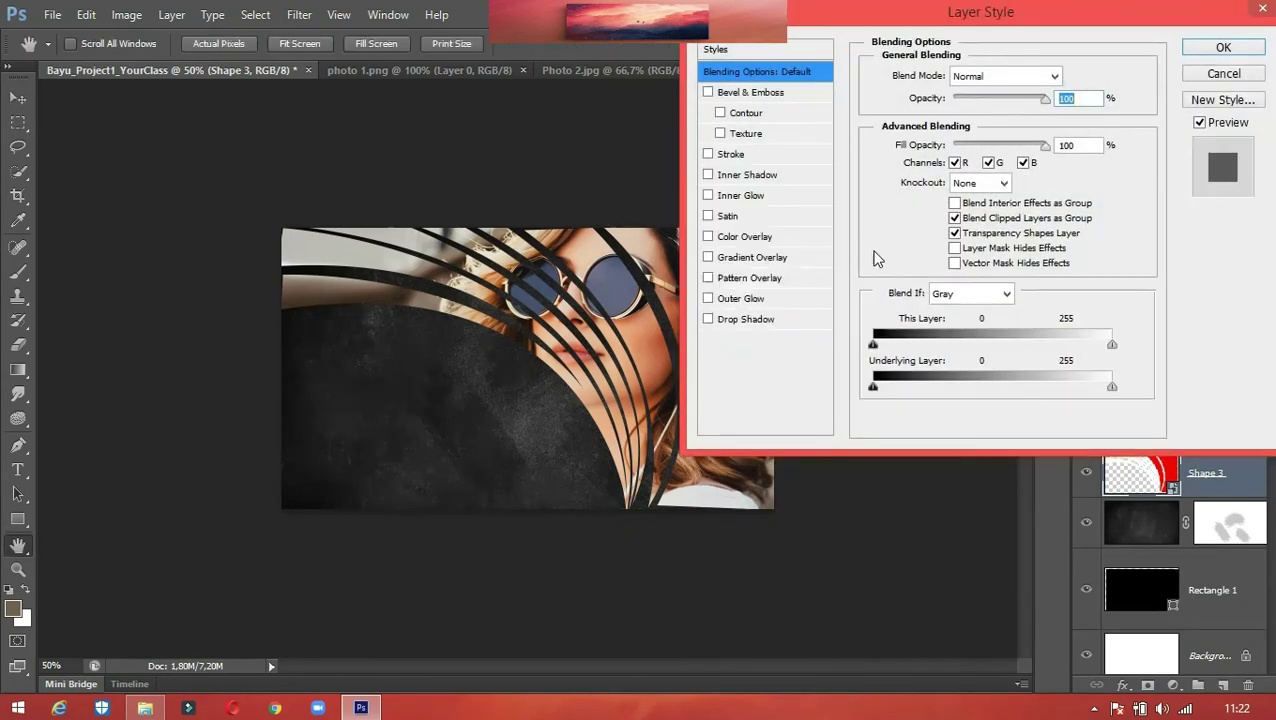
left_click(709, 320)
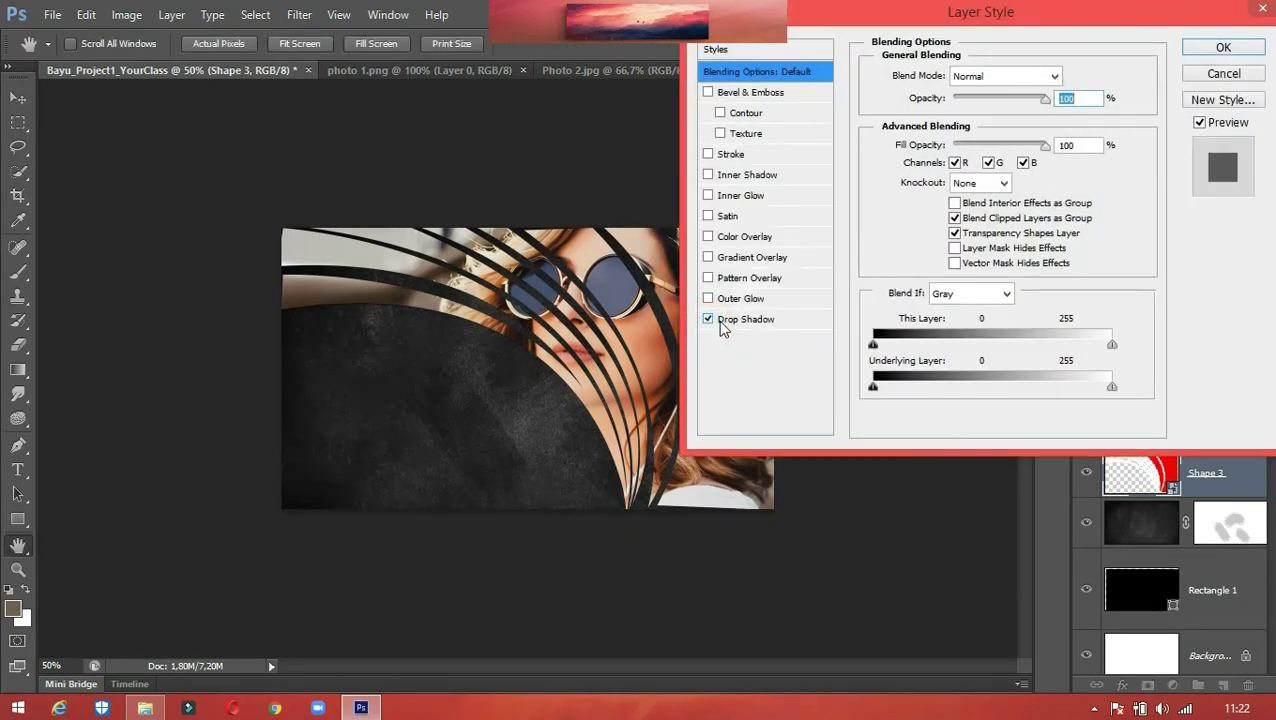
left_click(1240, 48)
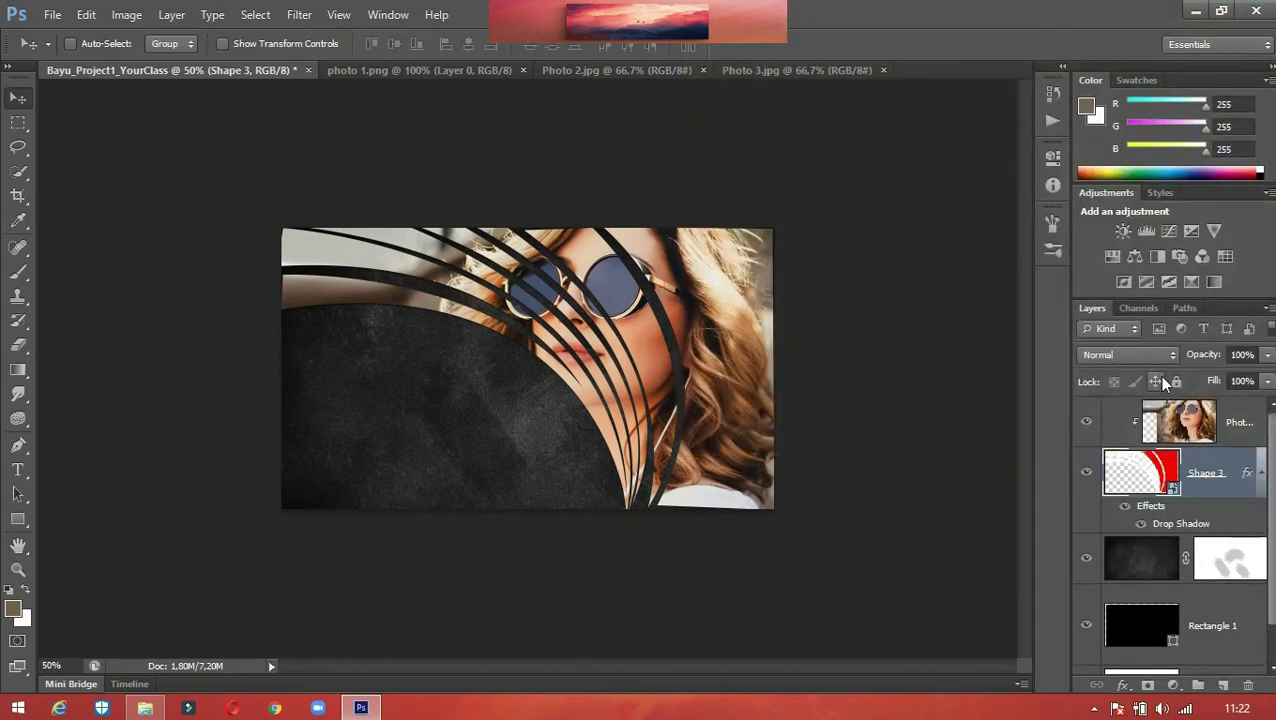
Set Shape 3's drop shadow opacity to 100% and distance to 54 px.
double_click(1199, 522)
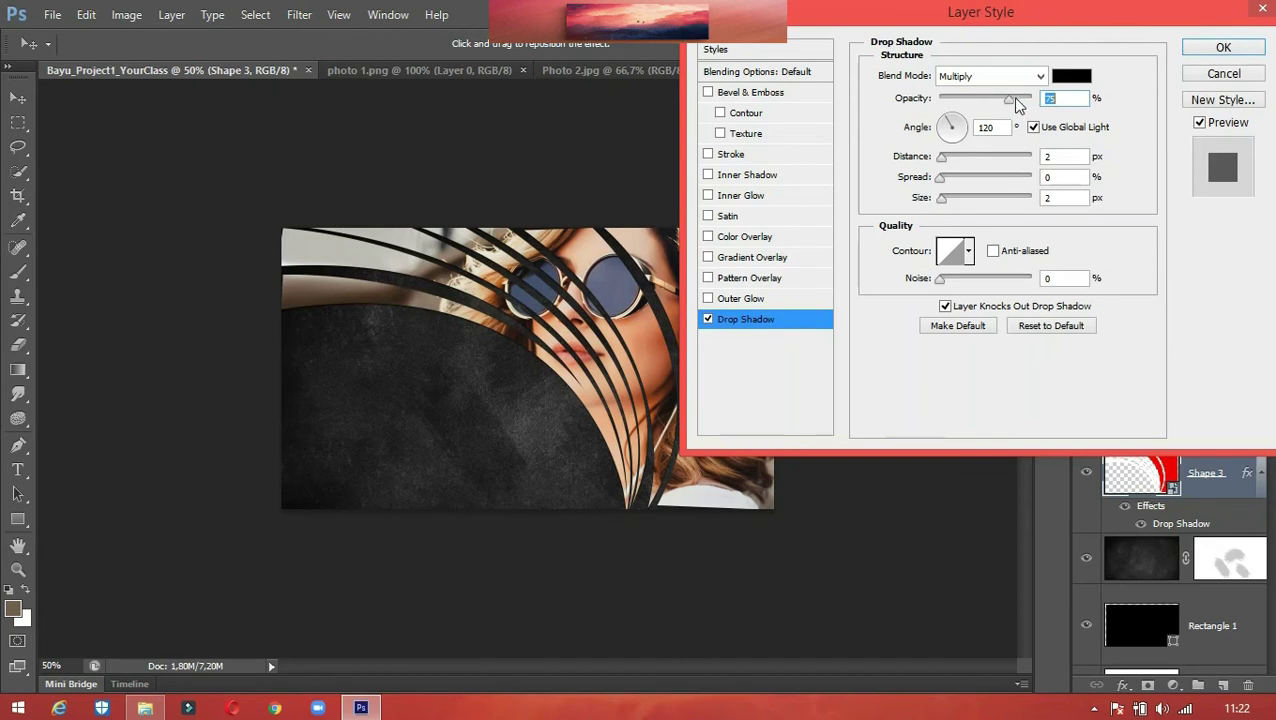
left_click_drag(1008, 100, 1078, 117)
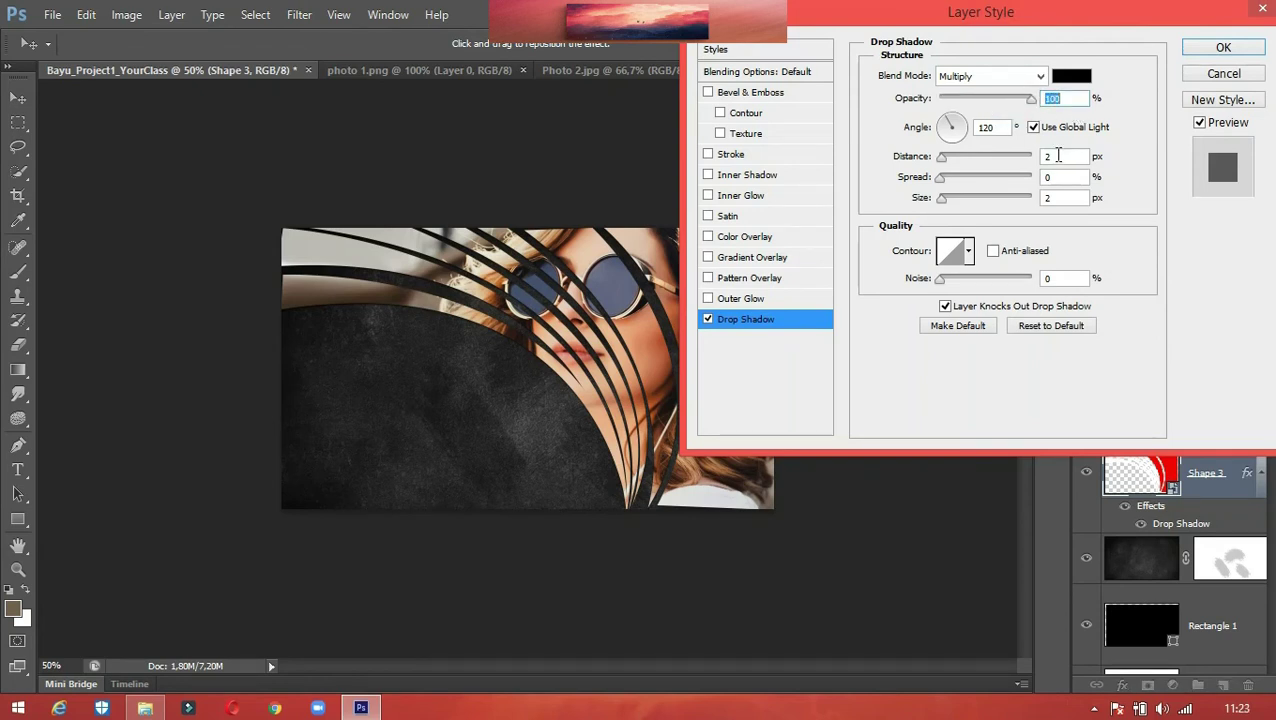
mouse_move(942, 158)
left_mouse_down()
mouse_move(987, 177)
mouse_move(964, 170)
left_mouse_up()
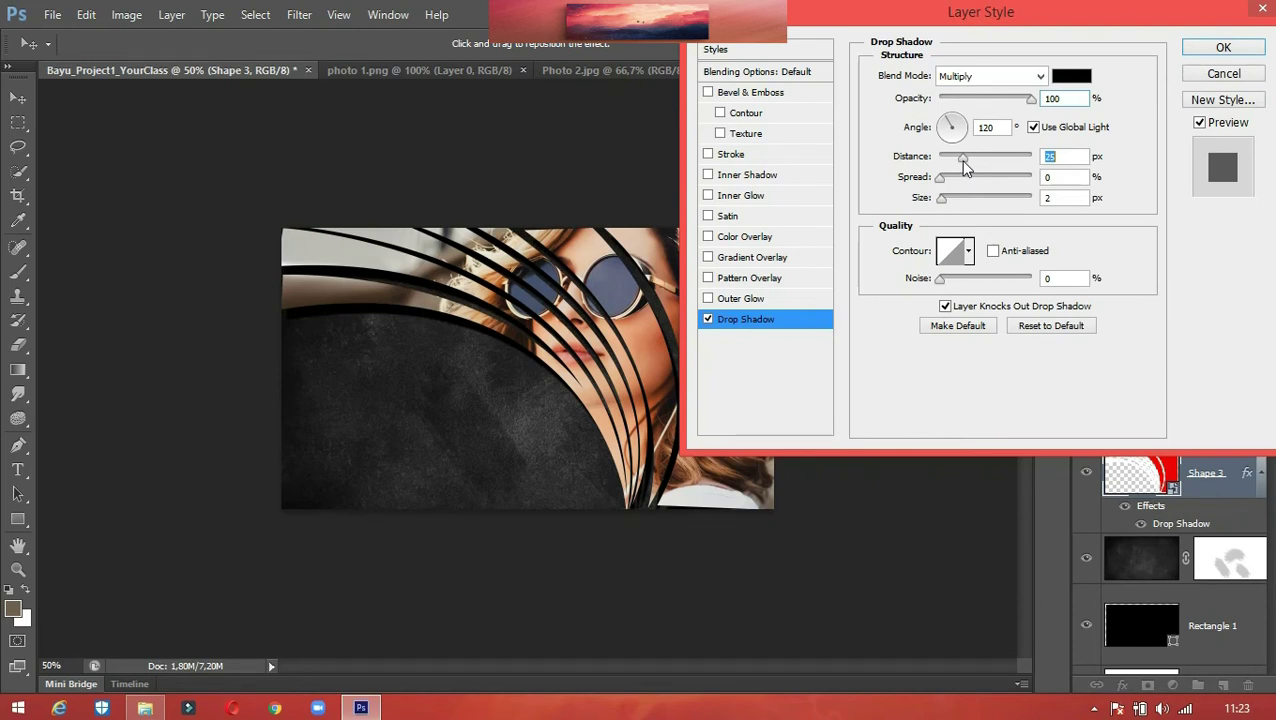
left_click_drag(965, 168, 980, 168)
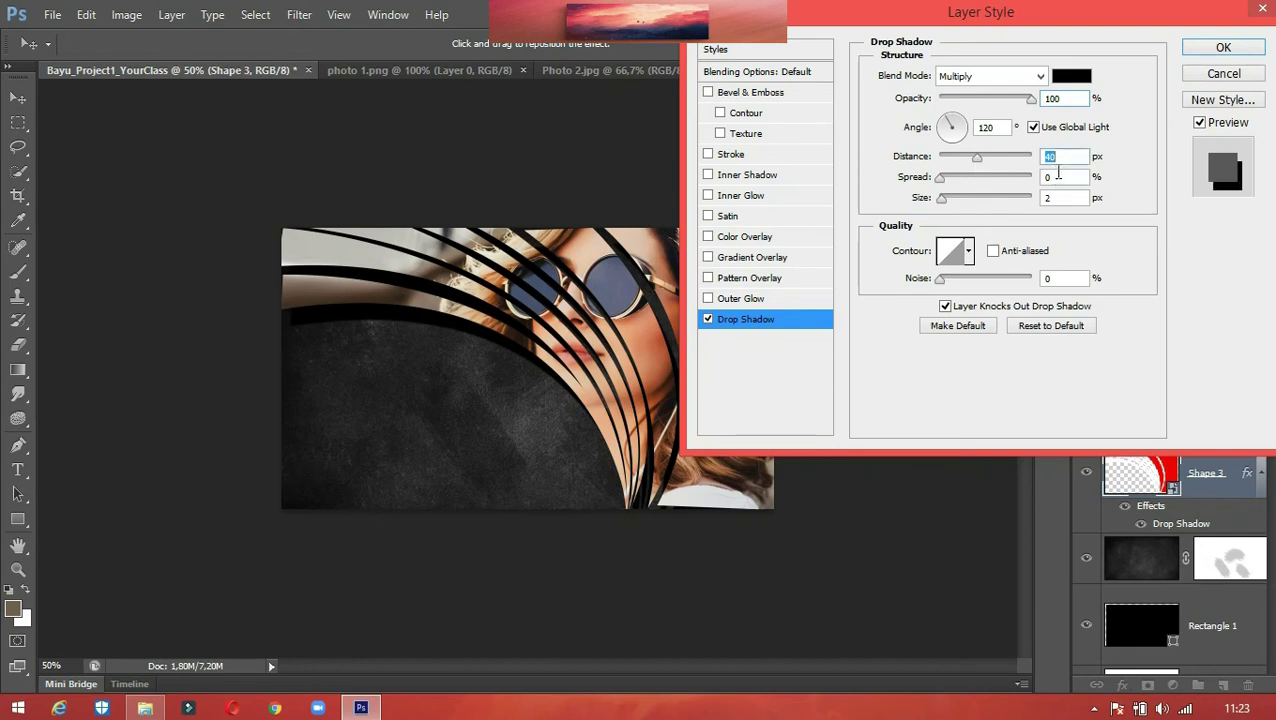
type("54")
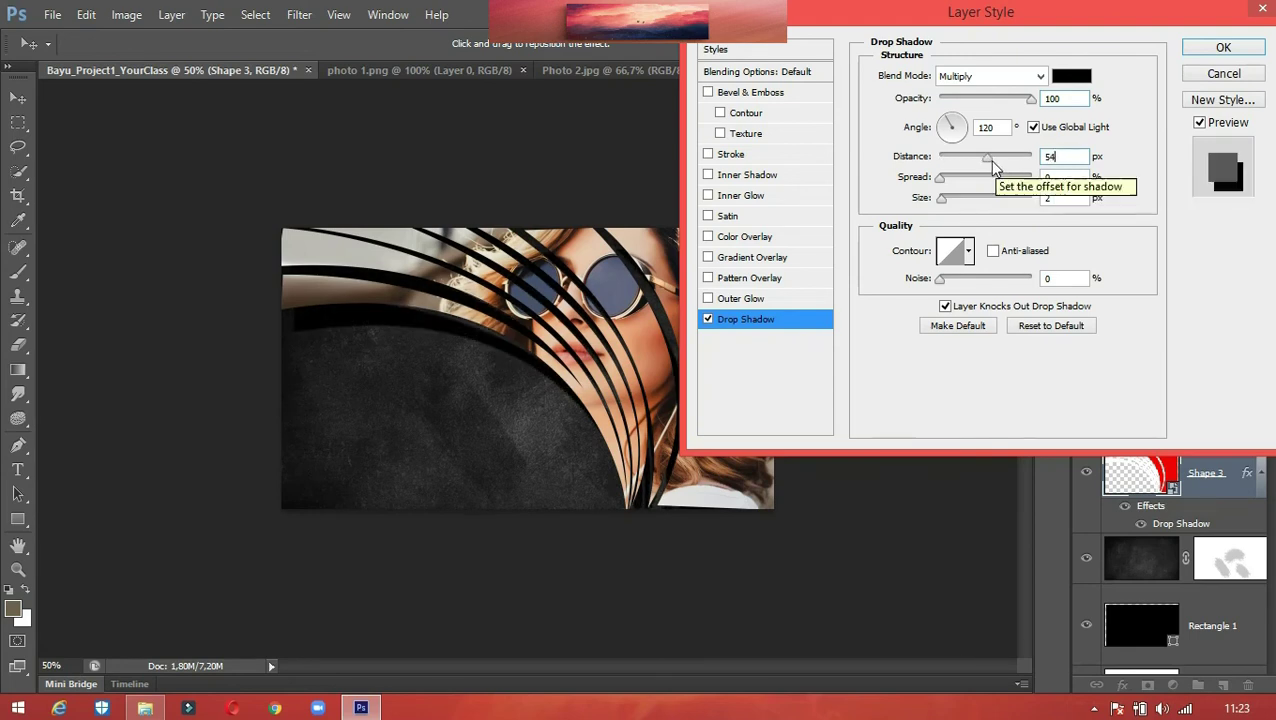
left_click_drag(988, 163, 962, 168)
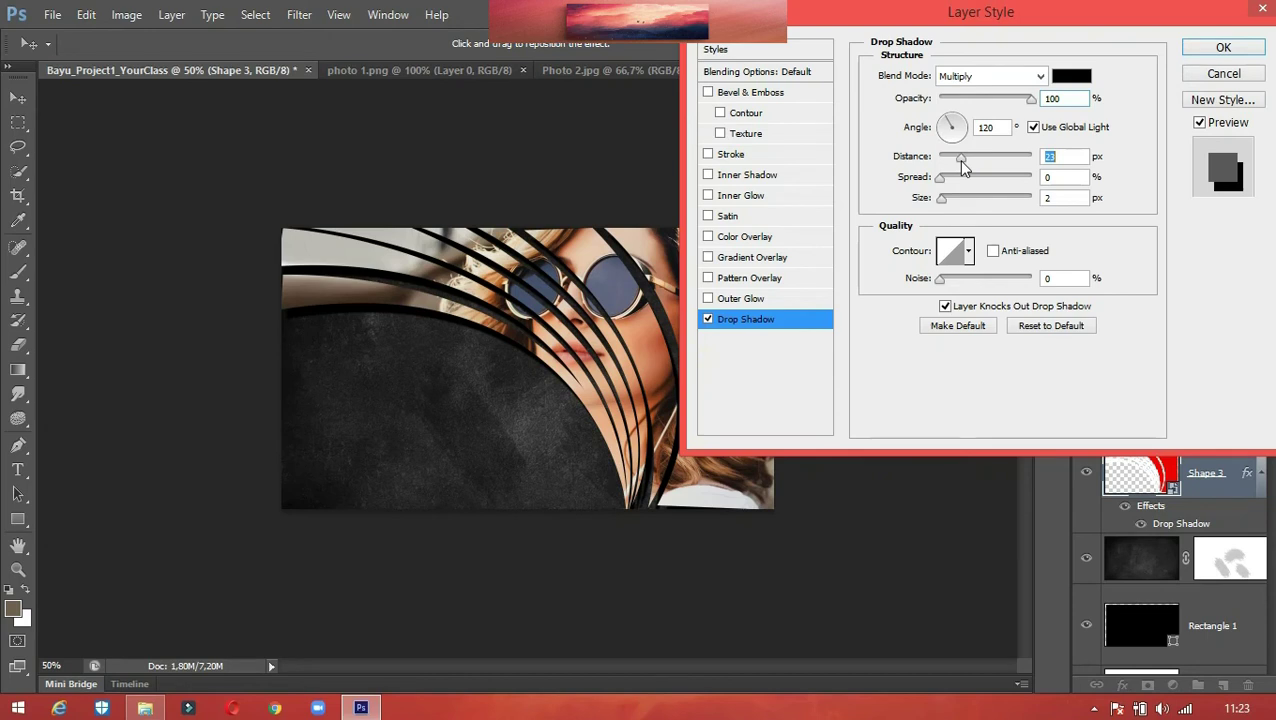
mouse_move(962, 168)
left_mouse_down()
mouse_move(1003, 168)
mouse_move(960, 163)
mouse_move(990, 163)
mouse_move(977, 163)
left_mouse_up()
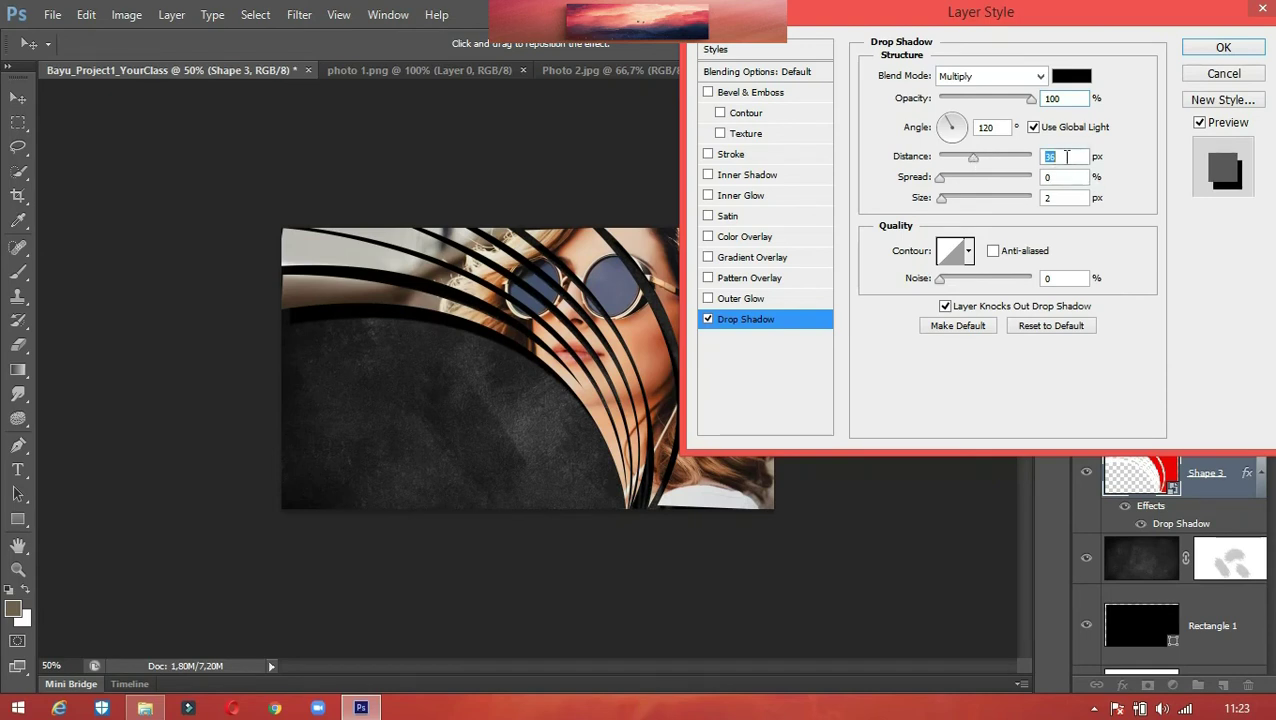
type("54")
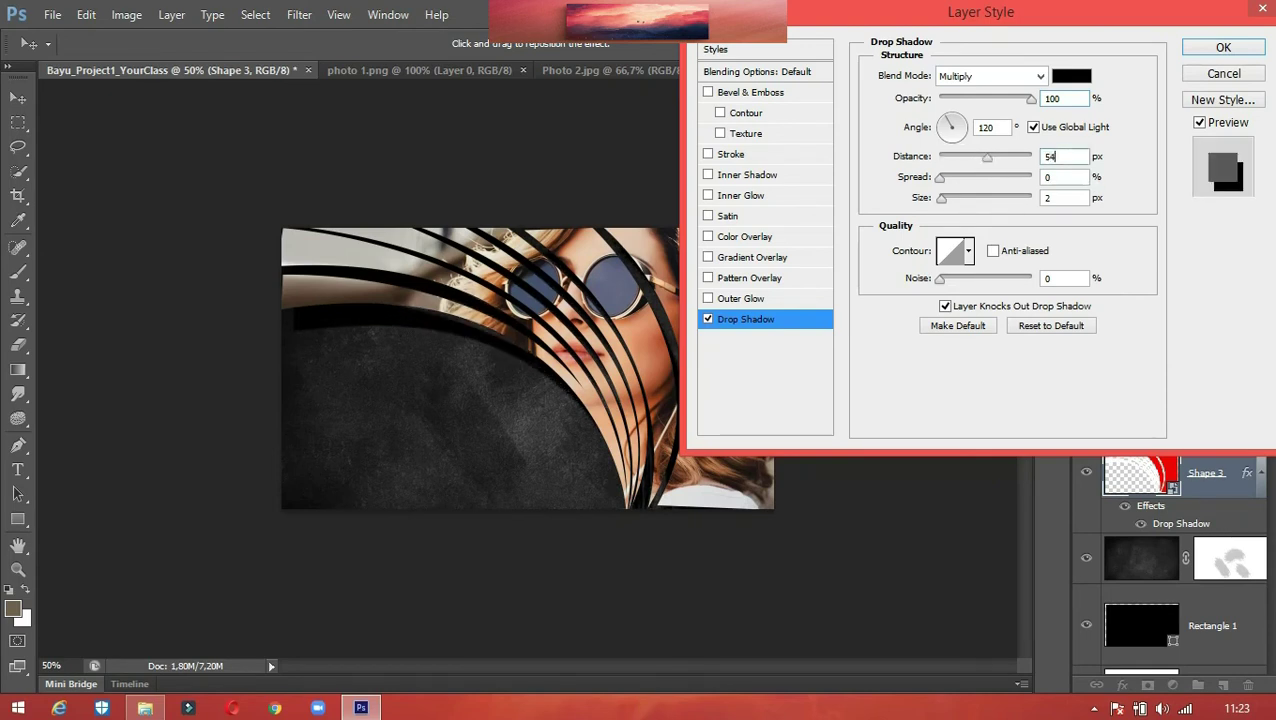
Set the drop shadow spread to 4% and size to 210 px.
left_click(1059, 177)
key("BackSpace")
type("4")
mouse_move(942, 178)
left_mouse_down()
mouse_move(990, 188)
mouse_move(990, 176)
mouse_move(940, 180)
left_mouse_up()
type("4")
left_click_drag(941, 200, 1015, 220)
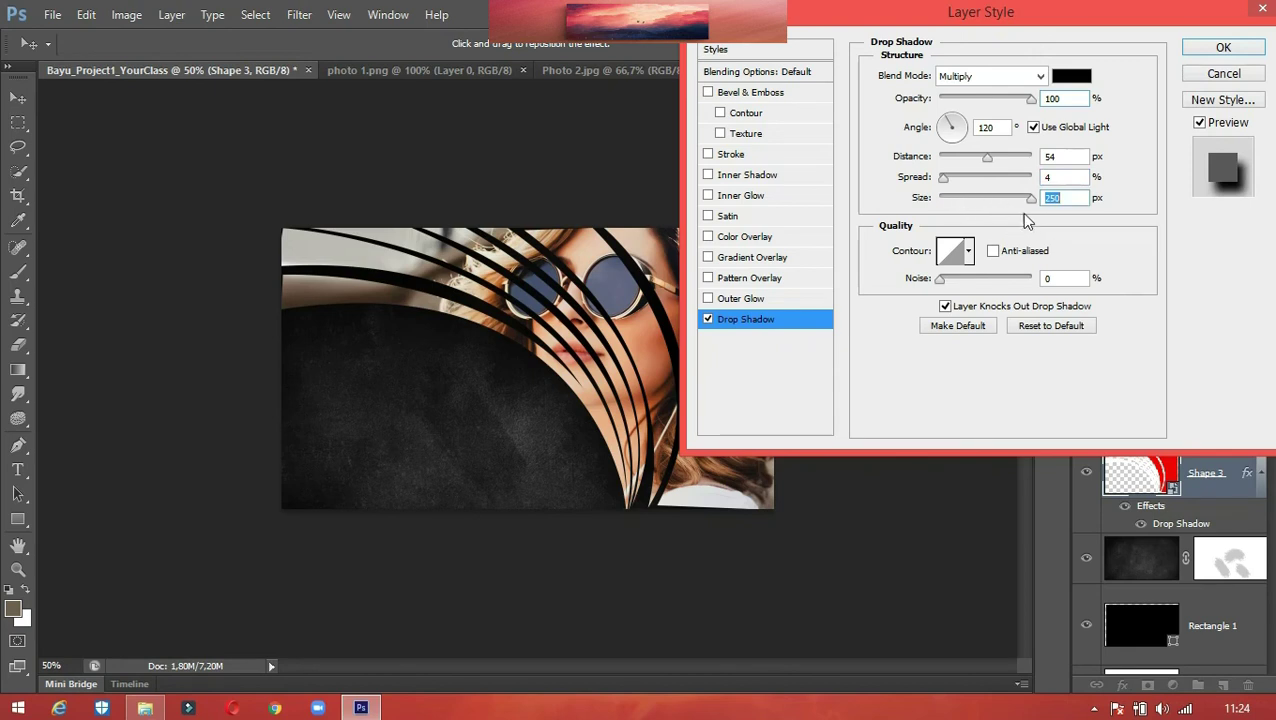
left_click_drag(1031, 198, 1018, 203)
Copy the logo from photo 1.png and paste it into the card above Photo 2.
left_click(1224, 50)
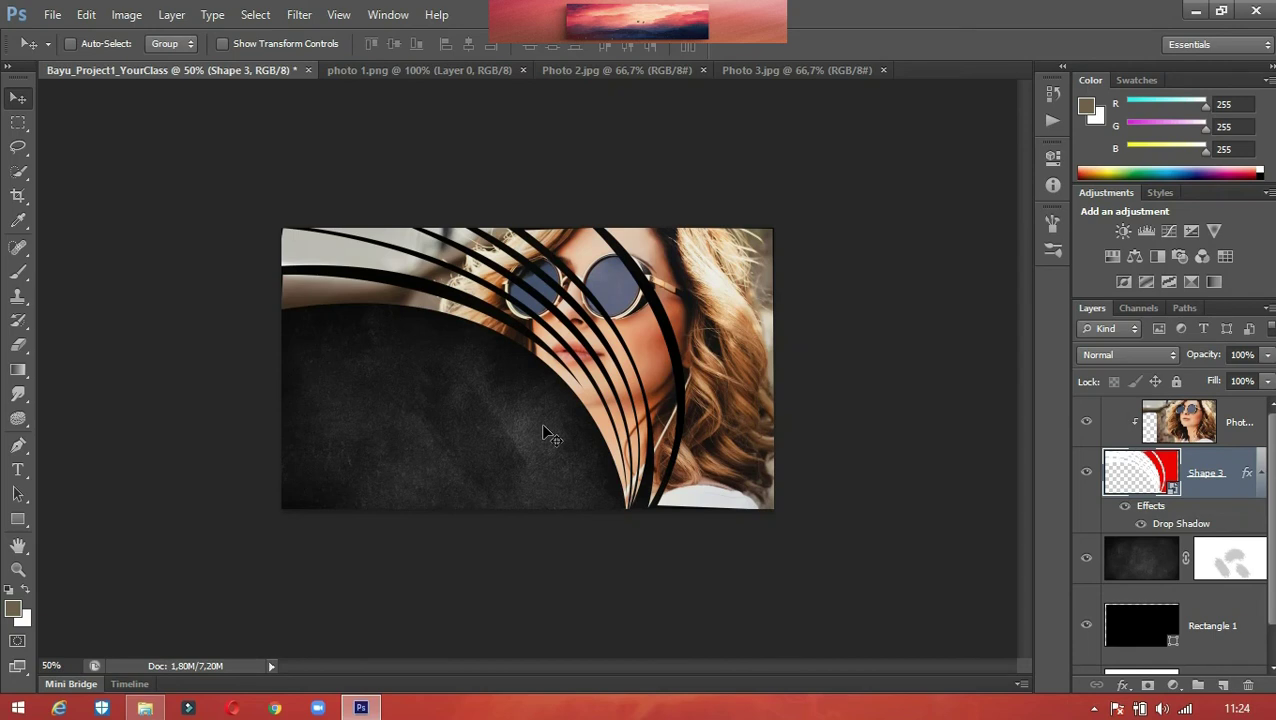
left_click(1238, 428)
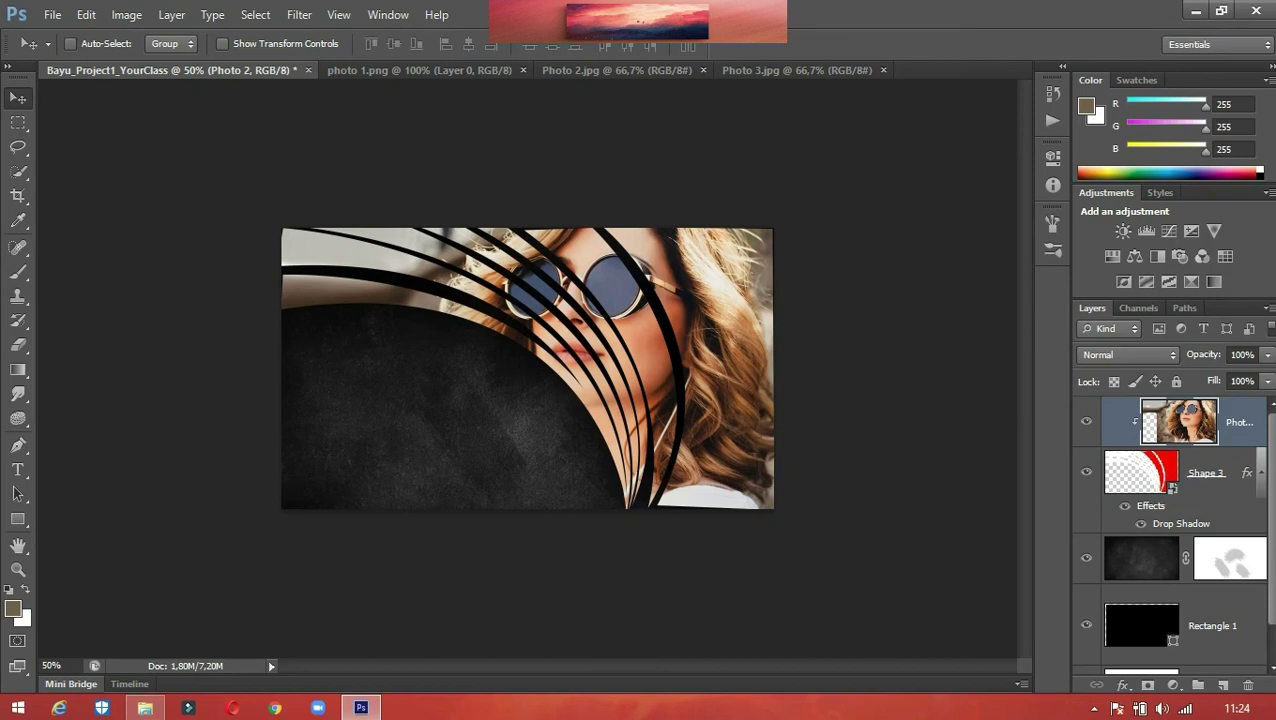
left_click(462, 72)
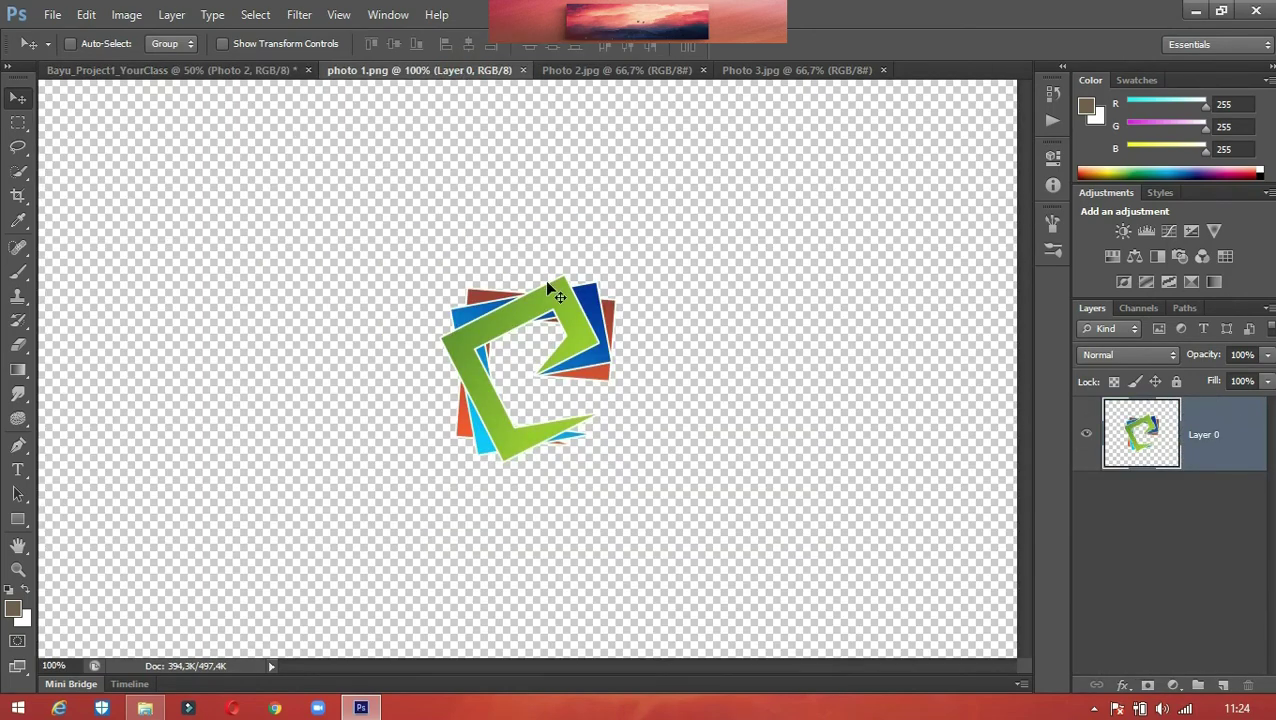
key("ctrl+a")
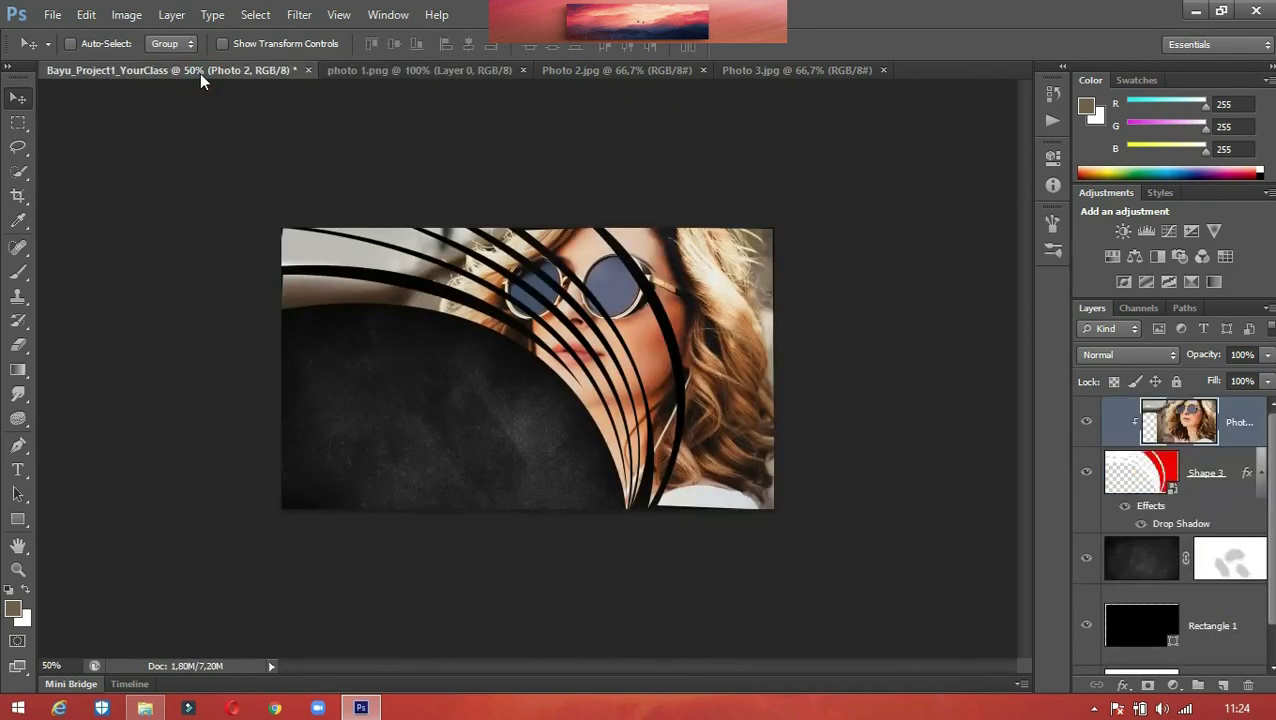
key("ctrl+v")
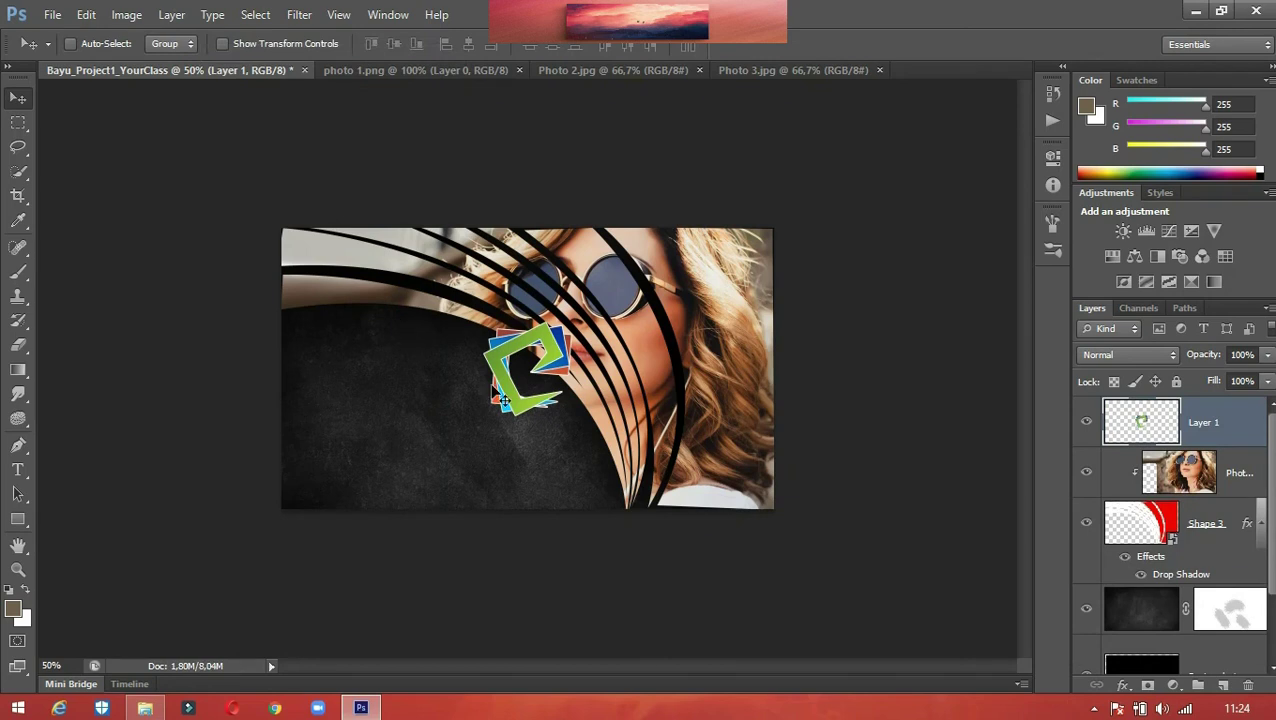
Move the logo onto the dark left area and rotate it about 16° counter-clockwise.
key("ctrl+t")
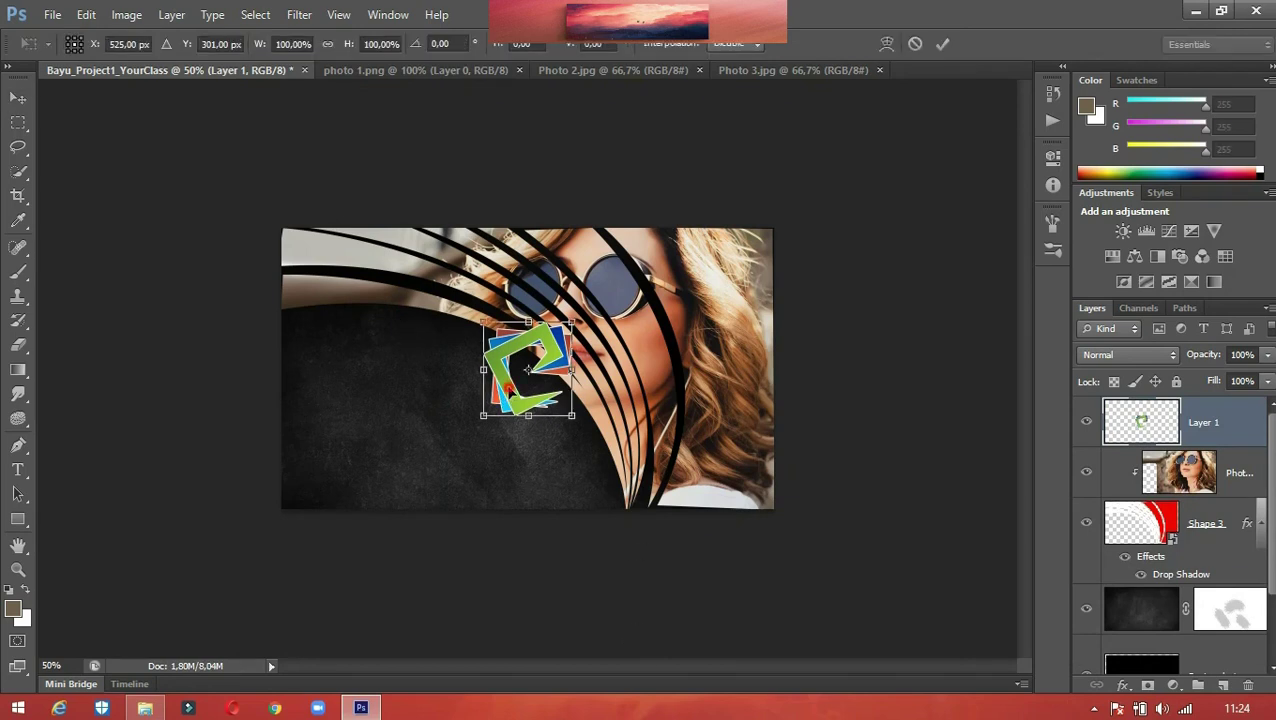
left_click_drag(527, 370, 357, 401)
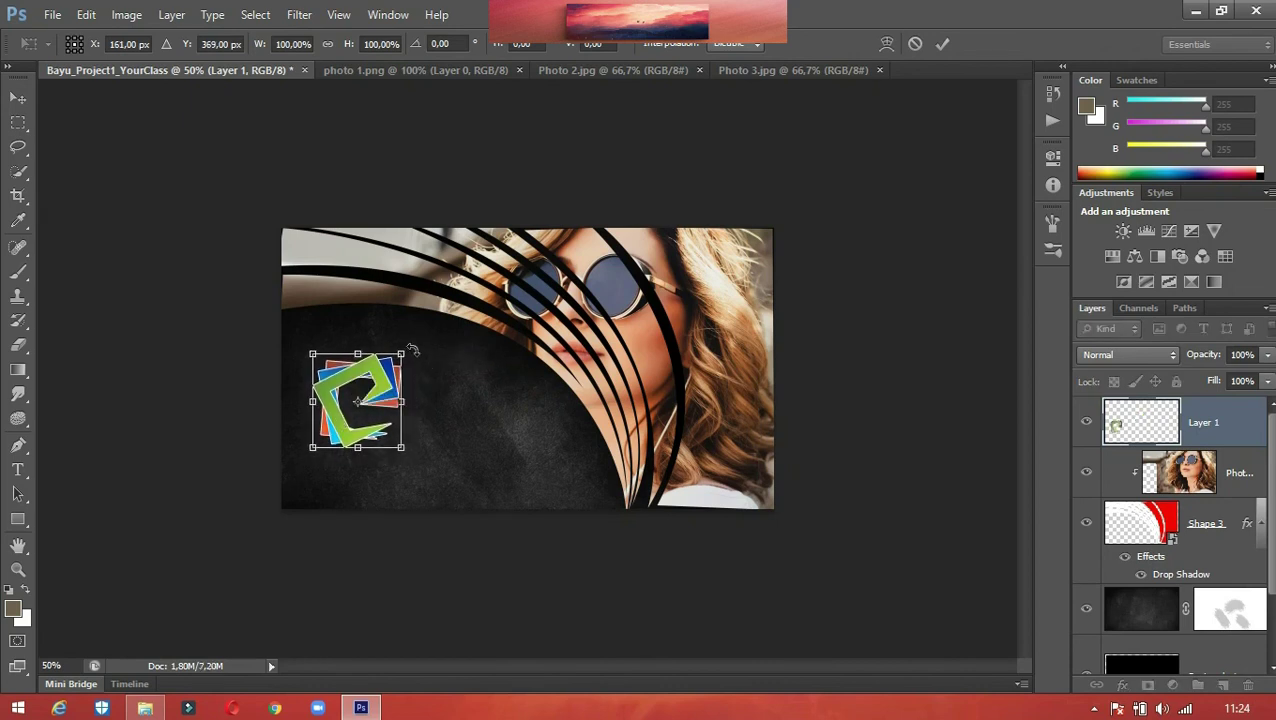
left_click_drag(412, 349, 395, 340)
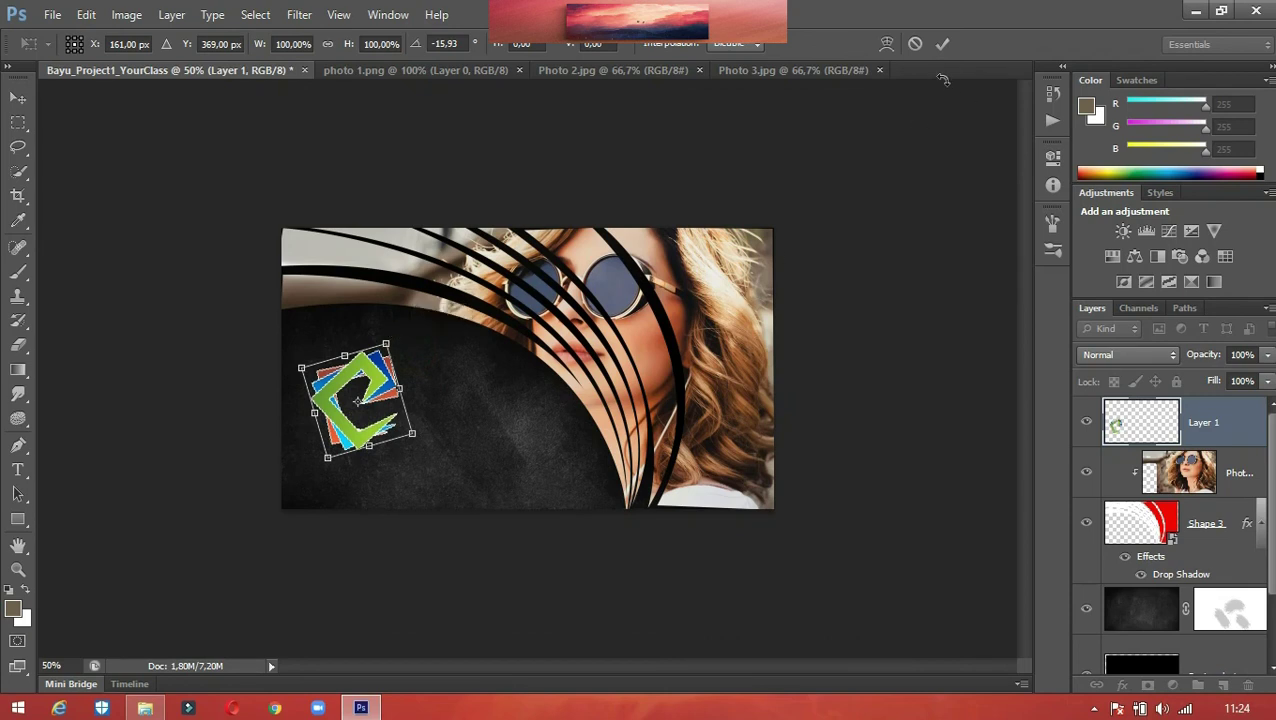
left_click(942, 46)
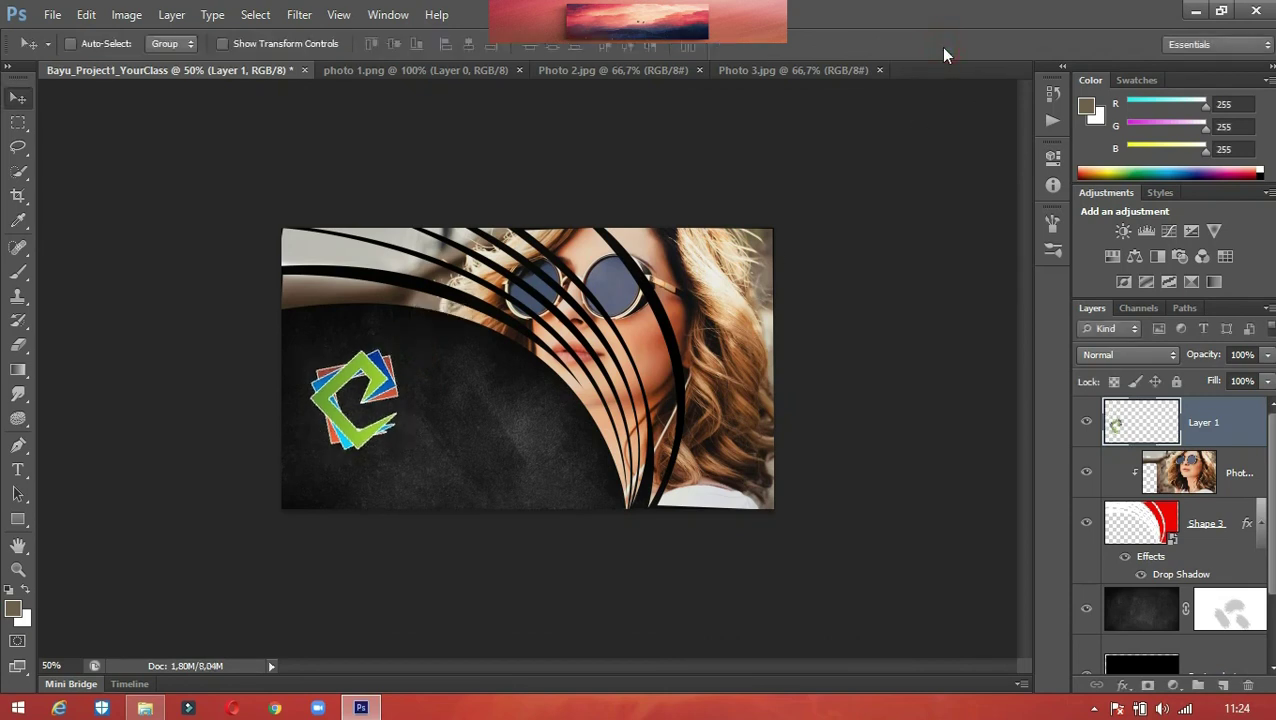
Make the NADA title near-white at 24 pt and place it beside the logo.
left_click(19, 471)
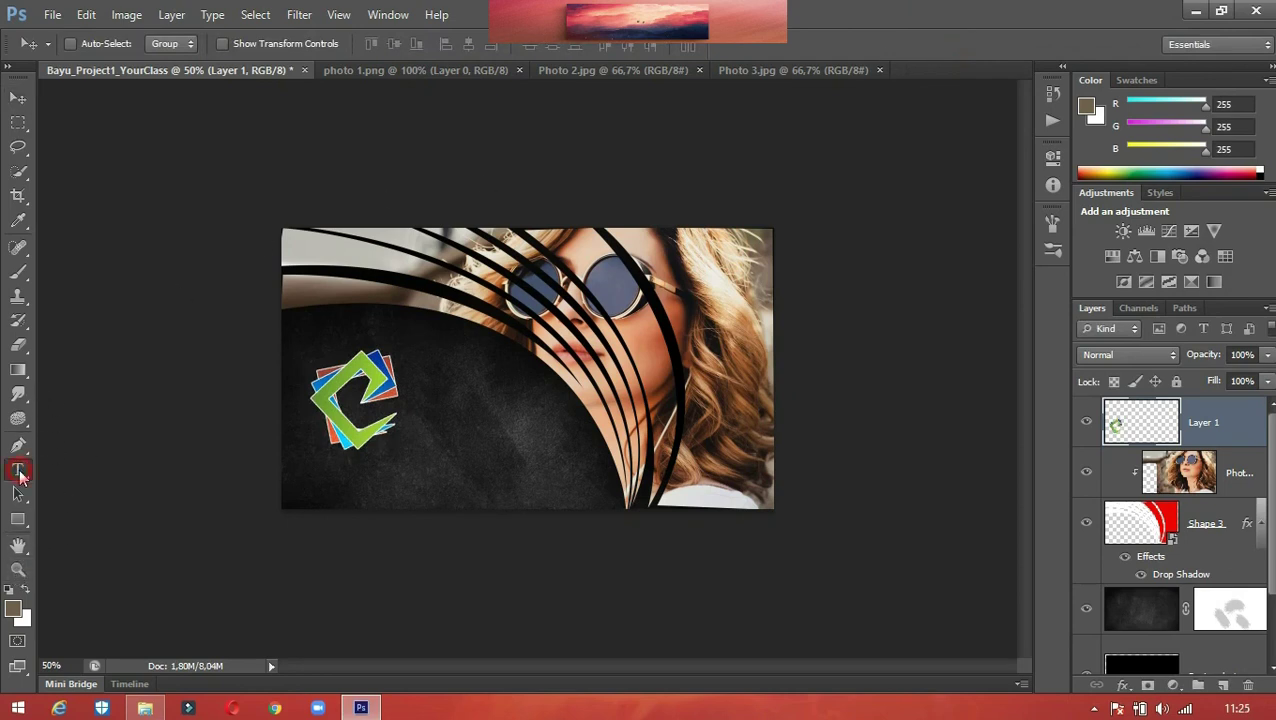
left_click(411, 366)
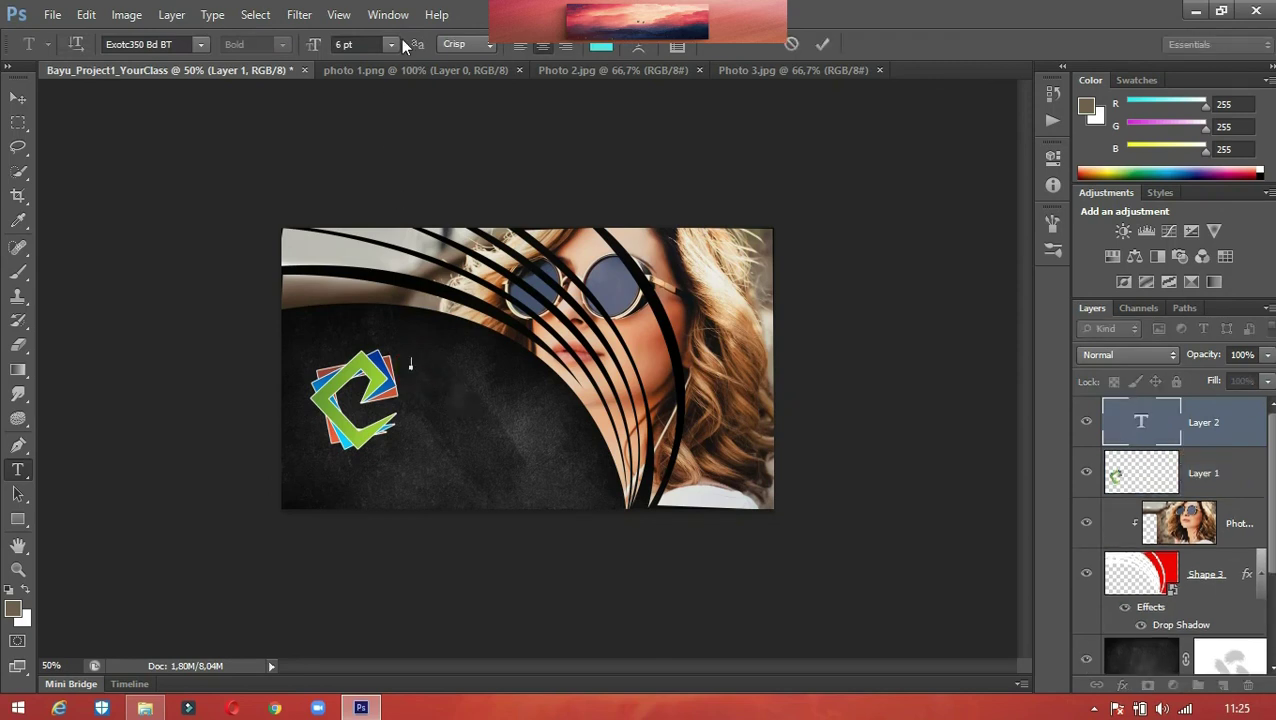
key("shift+Left")
key("shift+Left")
key("shift+Left")
left_click(600, 46)
left_click(663, 136)
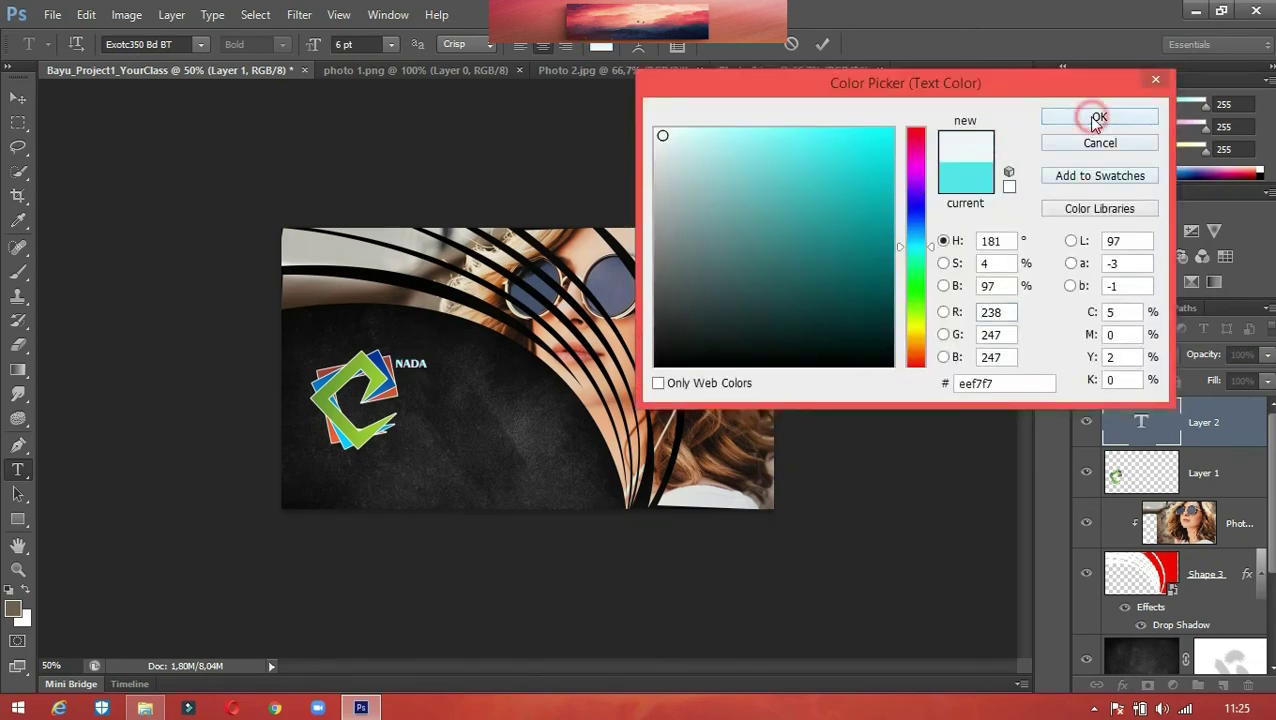
left_click(1099, 117)
left_click(390, 44)
left_click(372, 265)
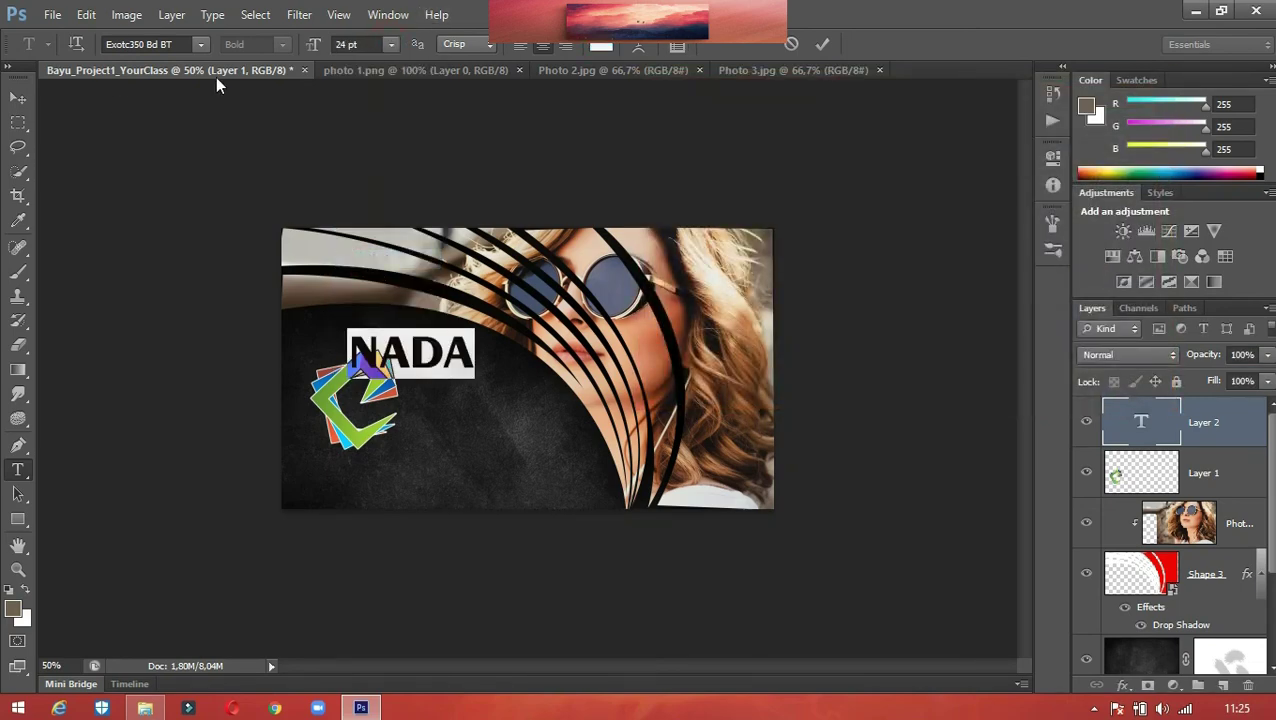
left_click(819, 46)
key("v")
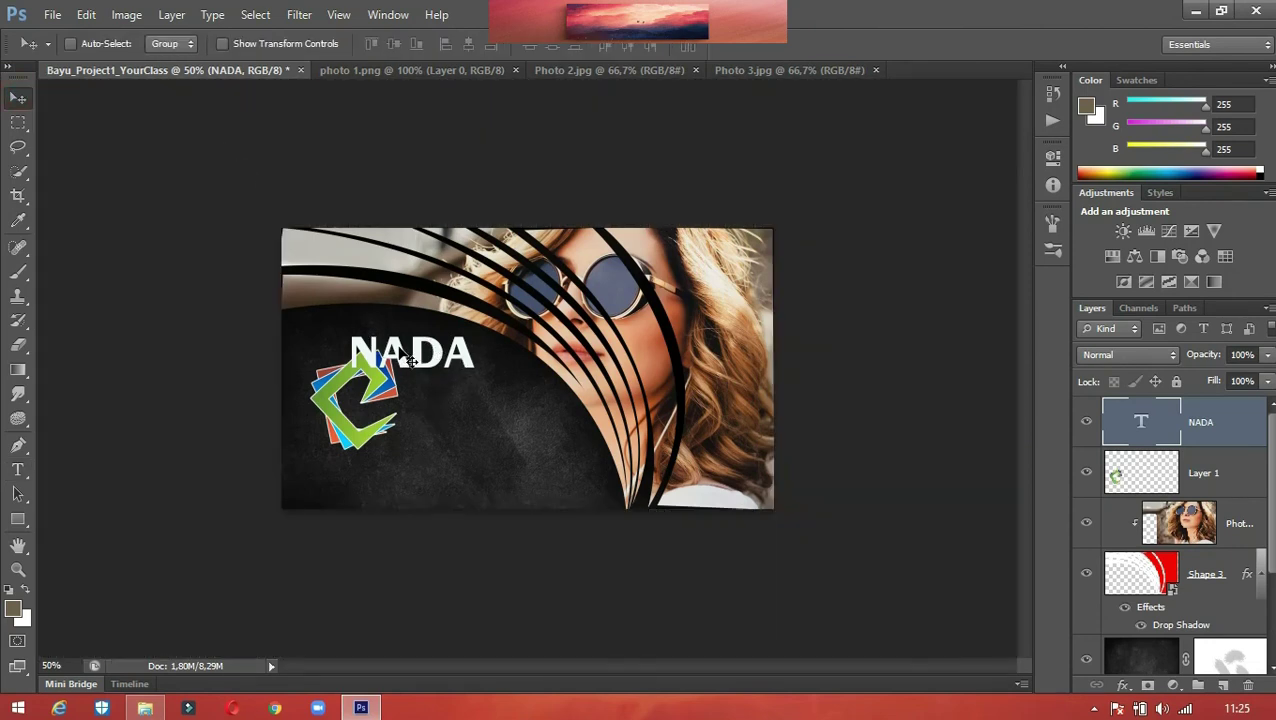
left_click_drag(402, 356, 453, 379)
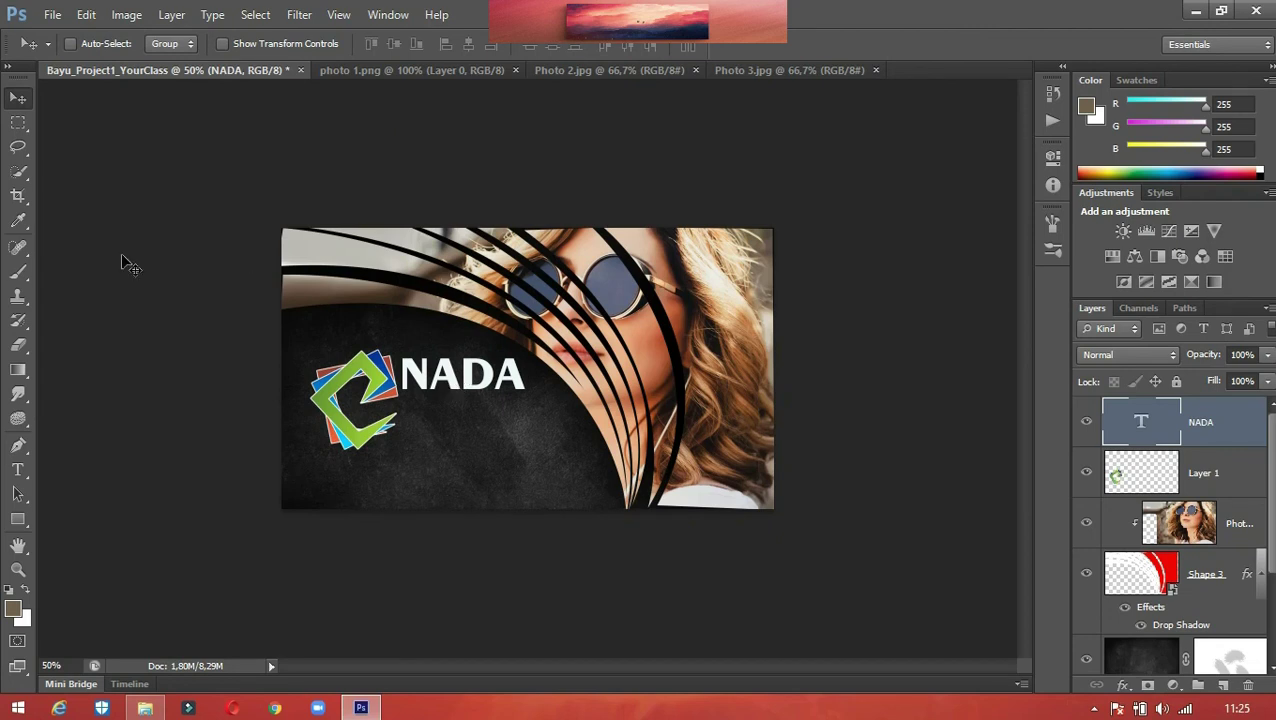
Add a red 10 pt 'Design' text line right under the NADA title.
left_click(17, 470)
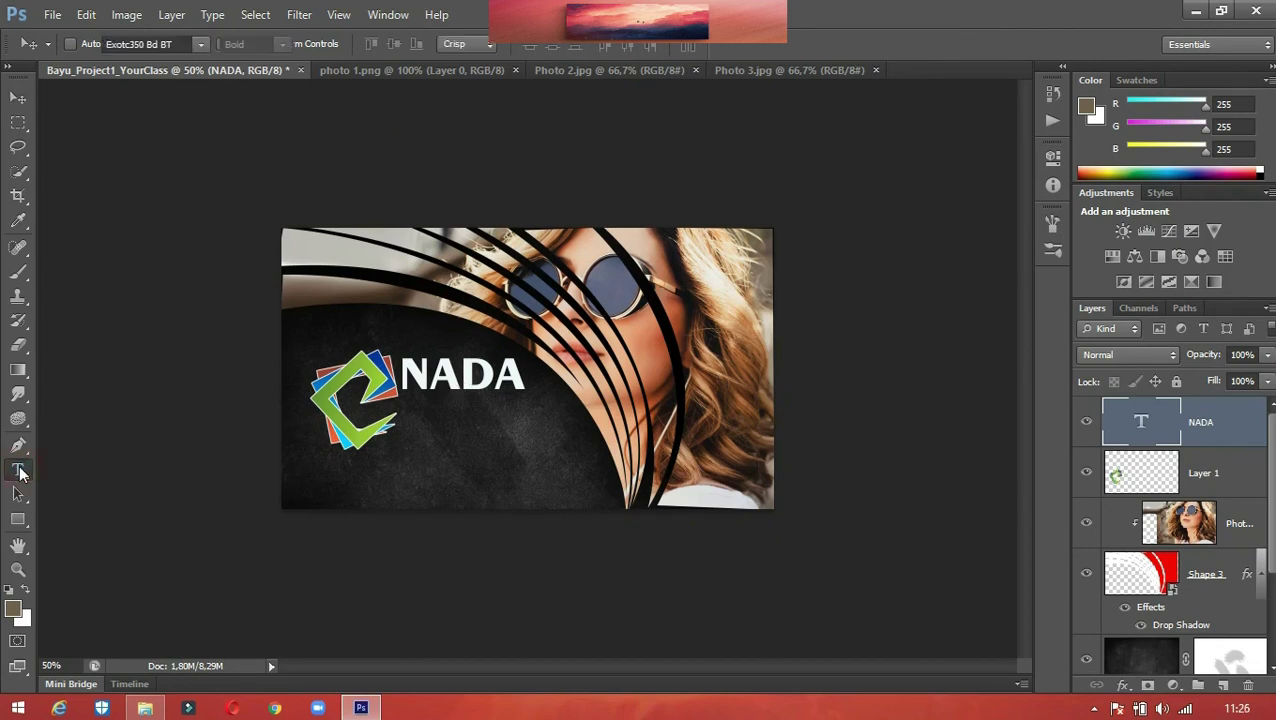
left_click(447, 410)
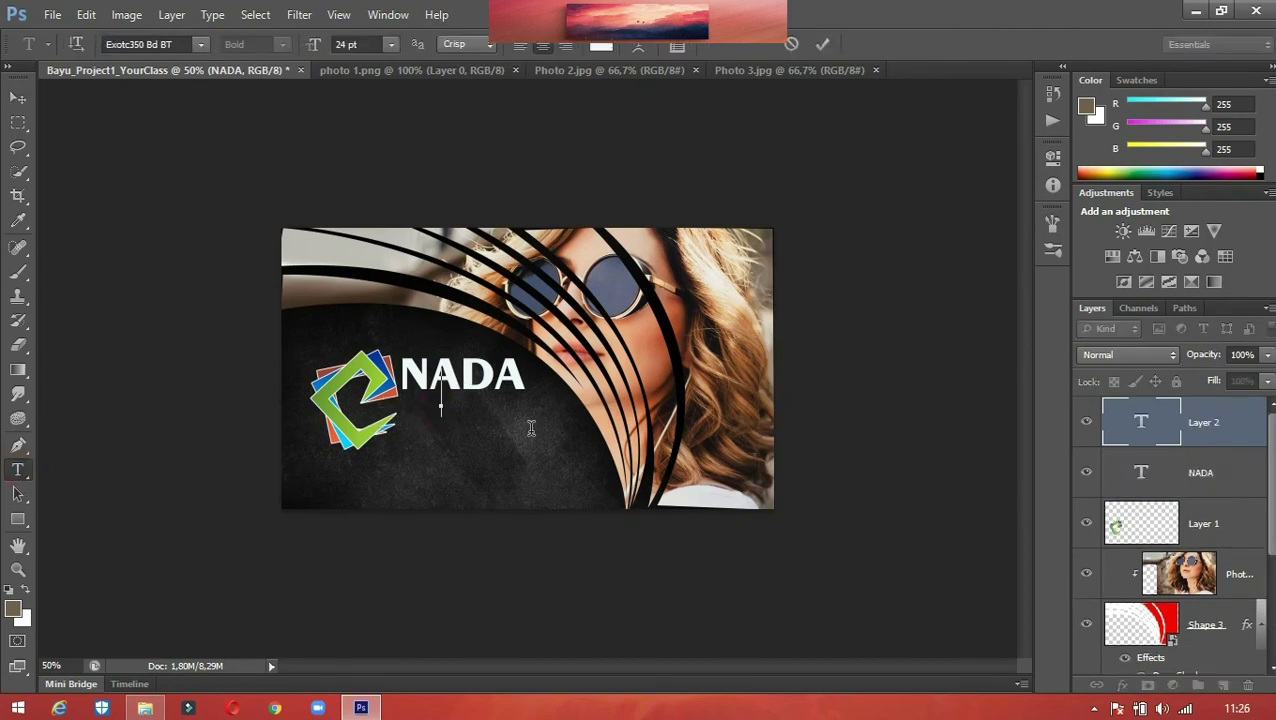
left_click(391, 44)
left_click(377, 155)
left_click(600, 44)
left_click(915, 359)
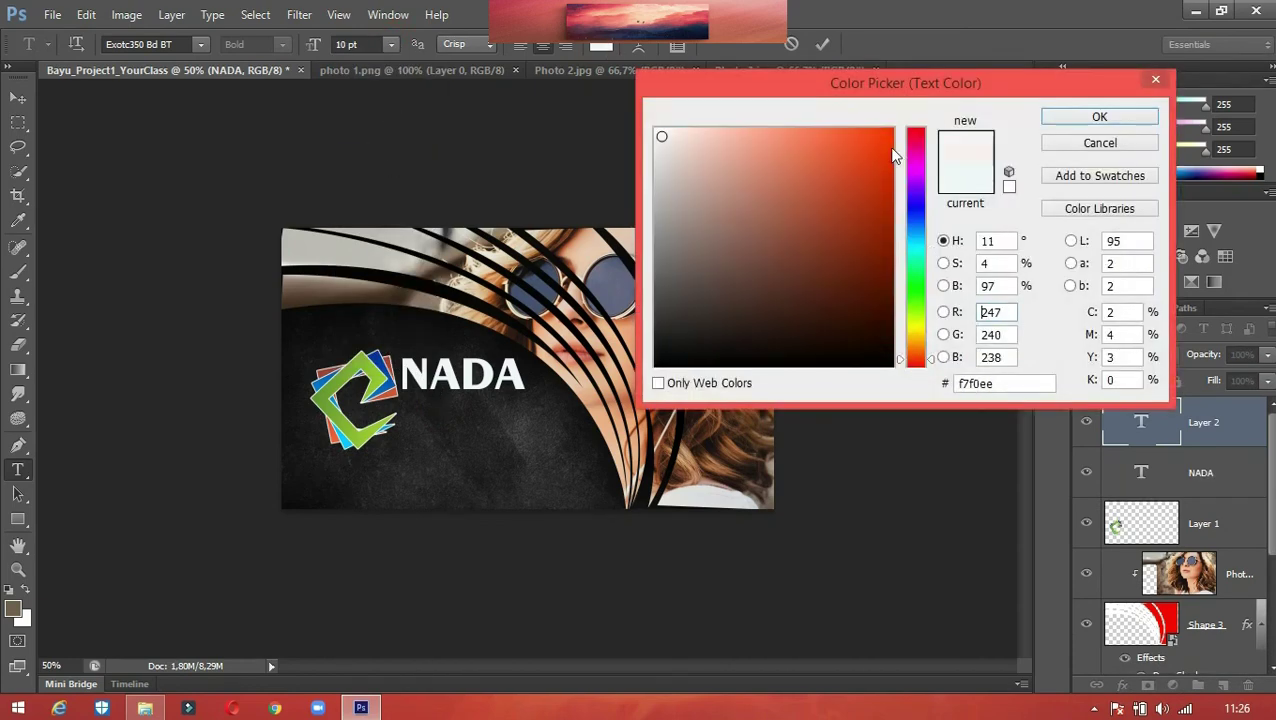
left_click(883, 136)
left_click(1060, 118)
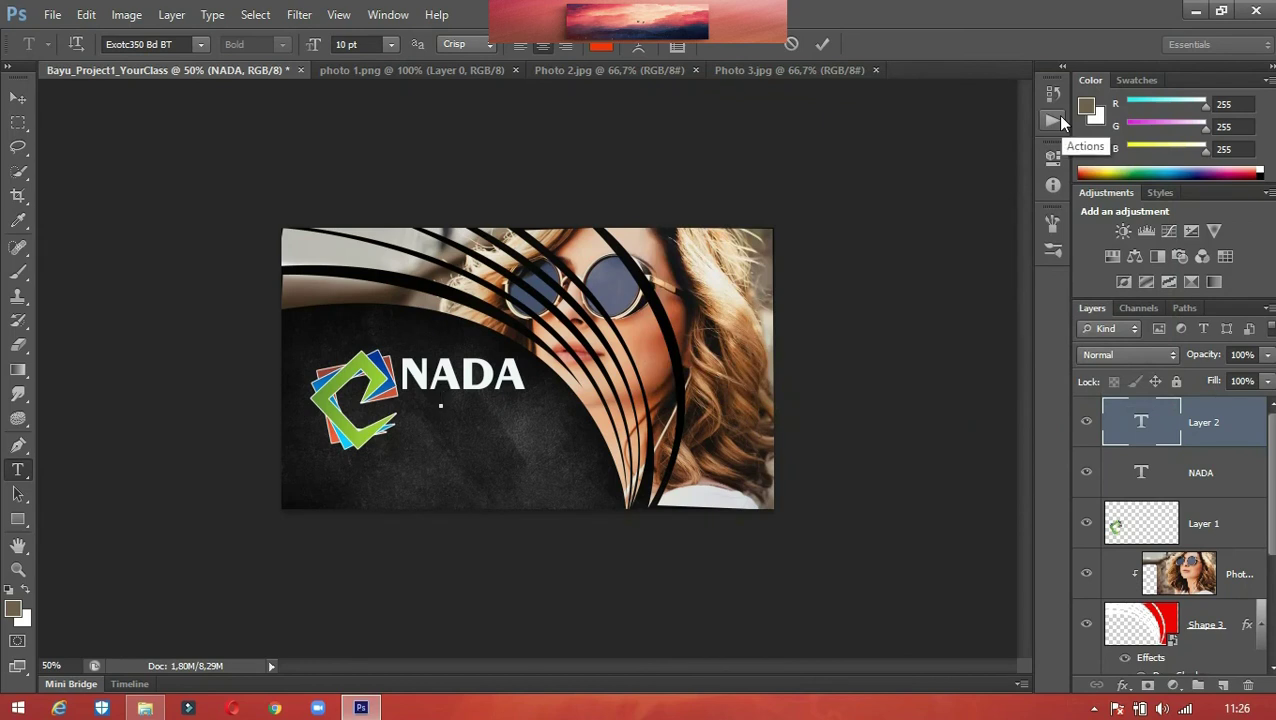
type("sign")
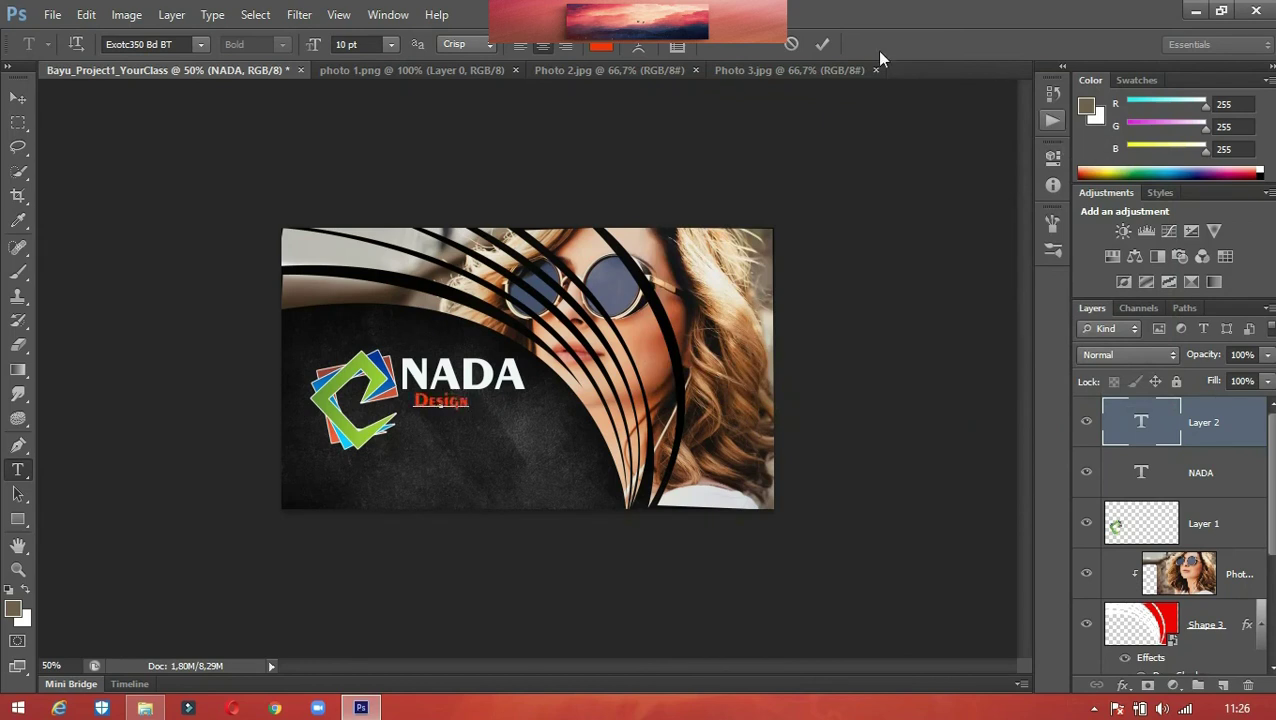
left_click(822, 44)
left_click(17, 98)
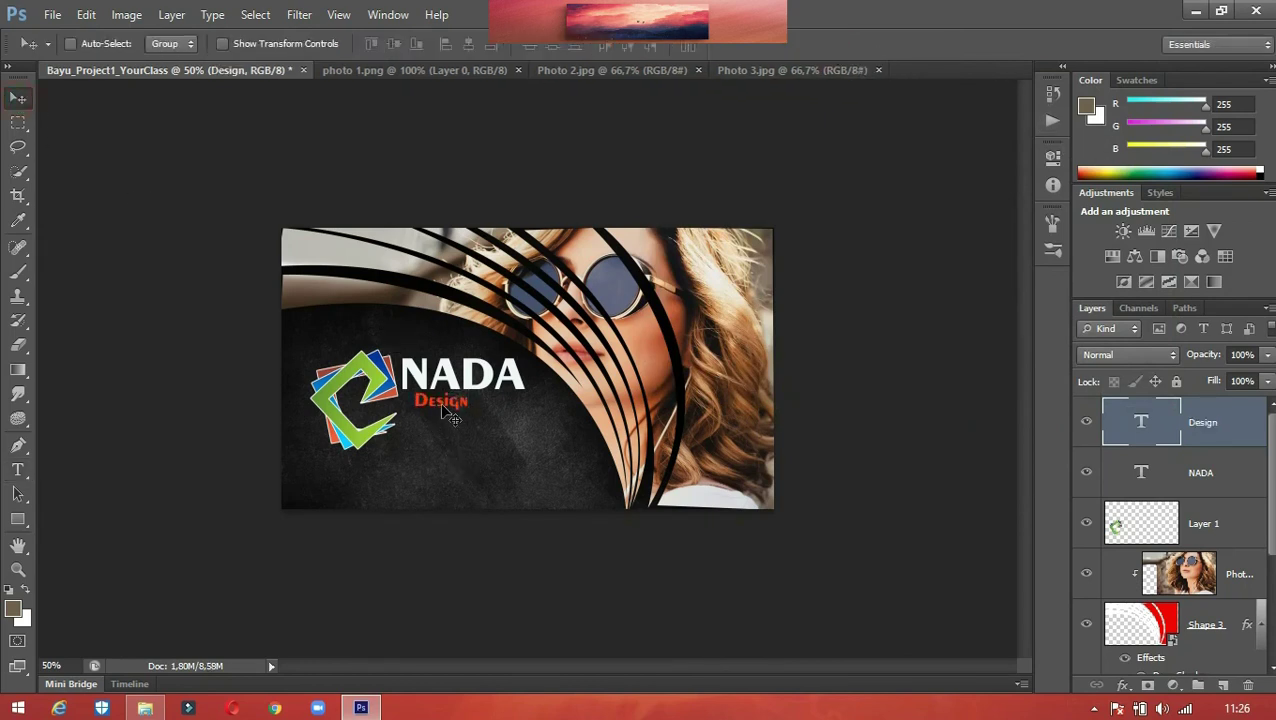
left_click_drag(445, 410, 463, 413)
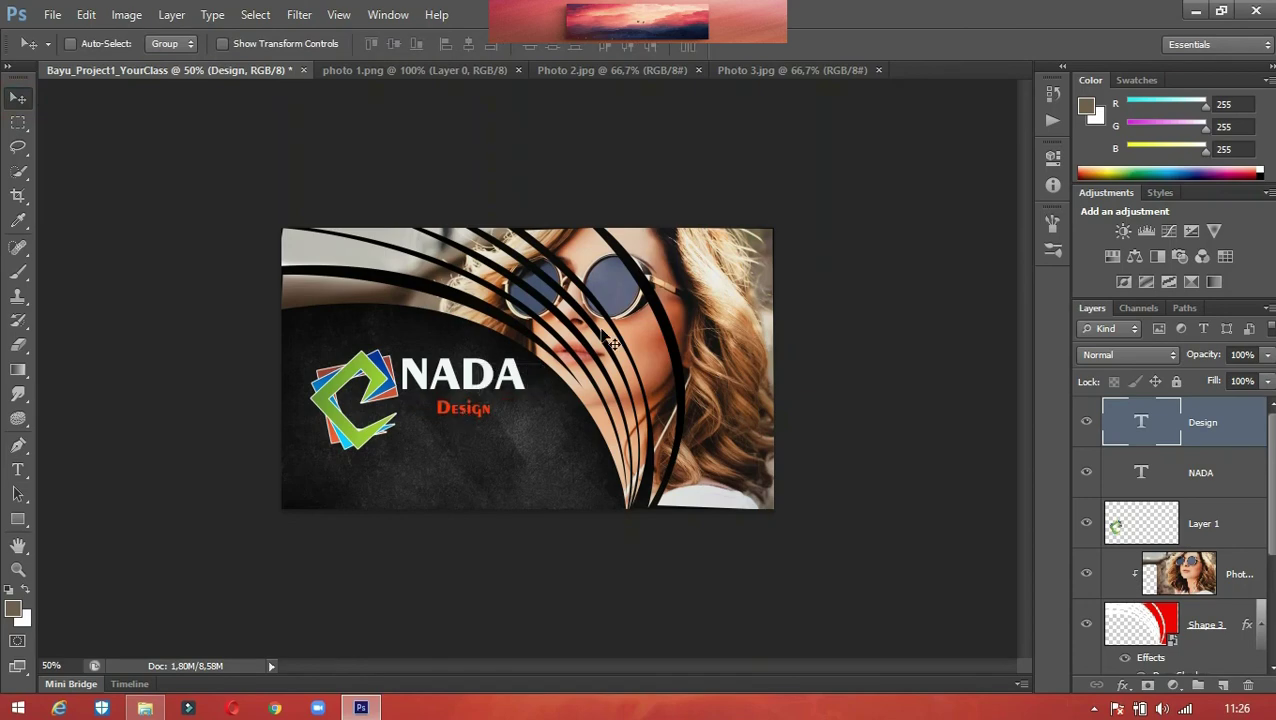
Type the designer's full name in yellow and move it onto the card's lower left.
left_click(17, 470)
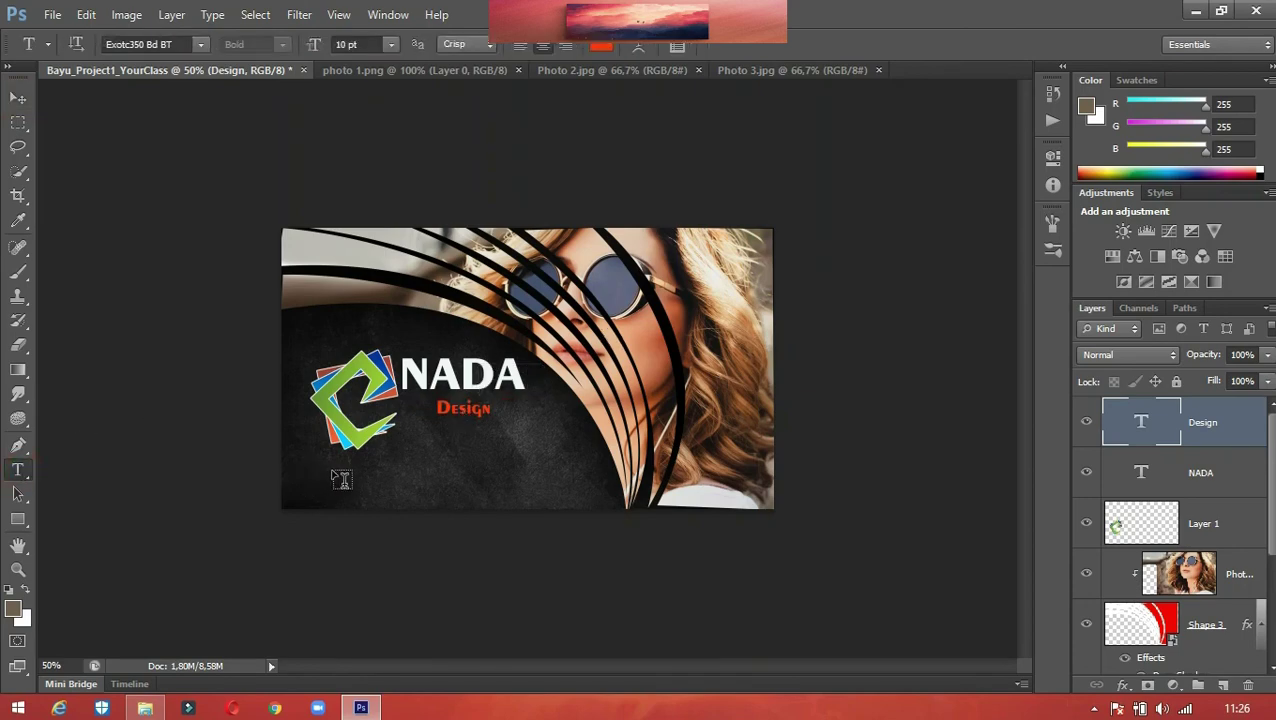
left_click(343, 480)
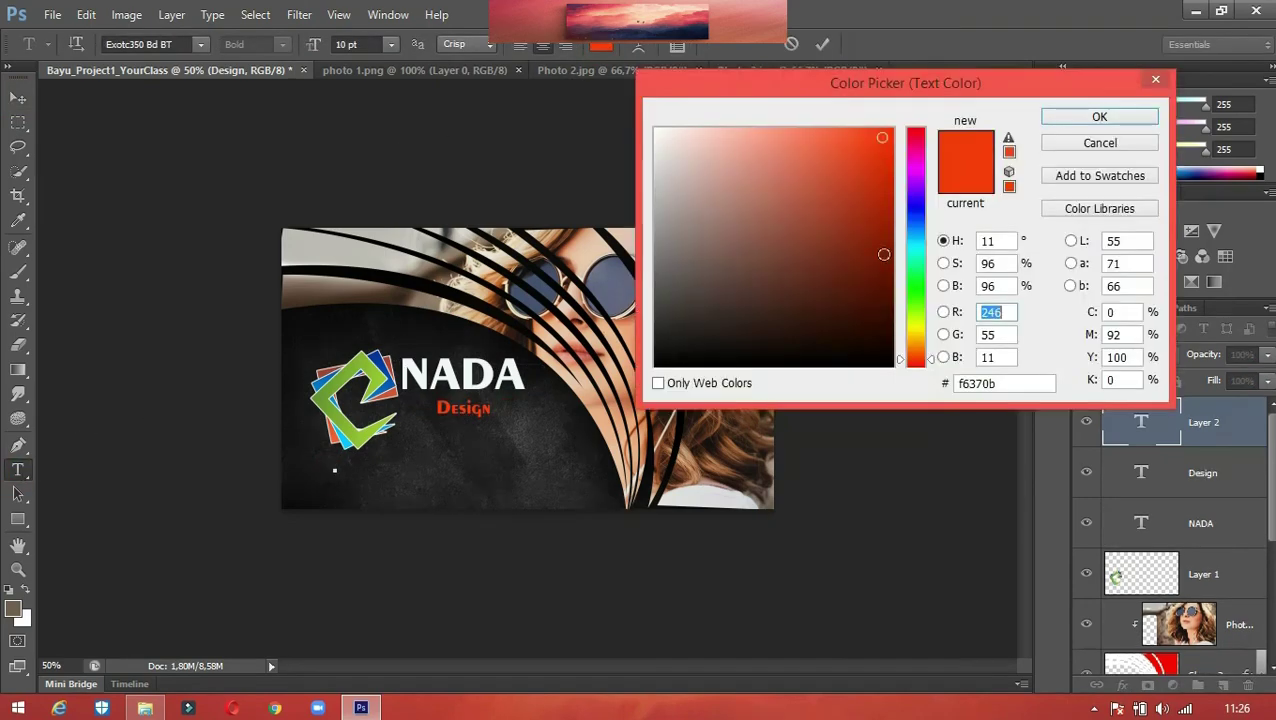
left_click(600, 46)
left_click(921, 327)
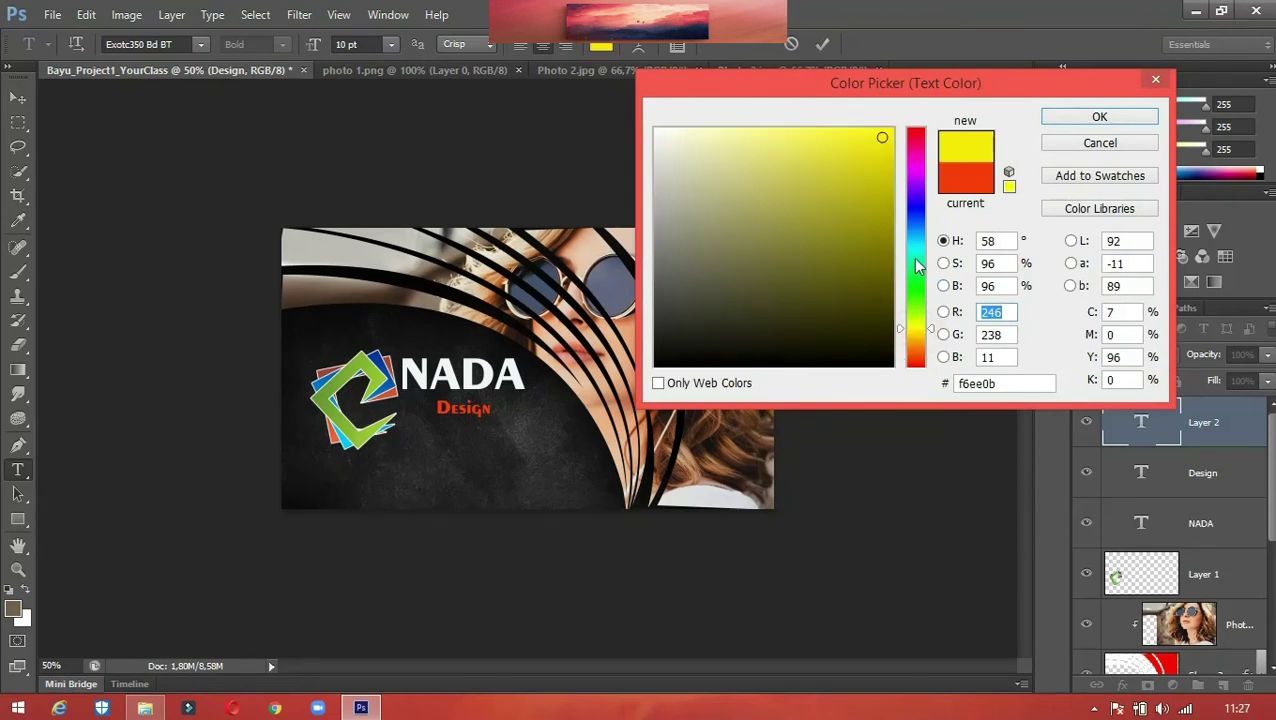
left_click(1077, 116)
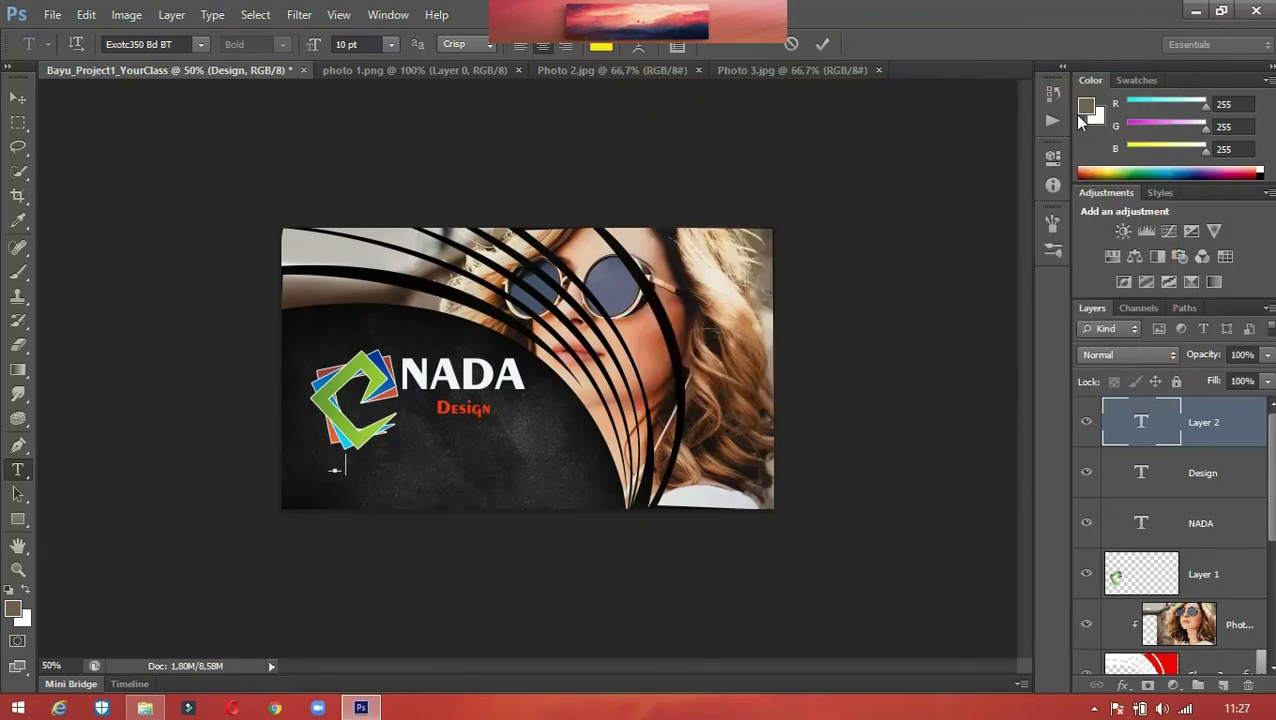
type("Andreas Bayu W")
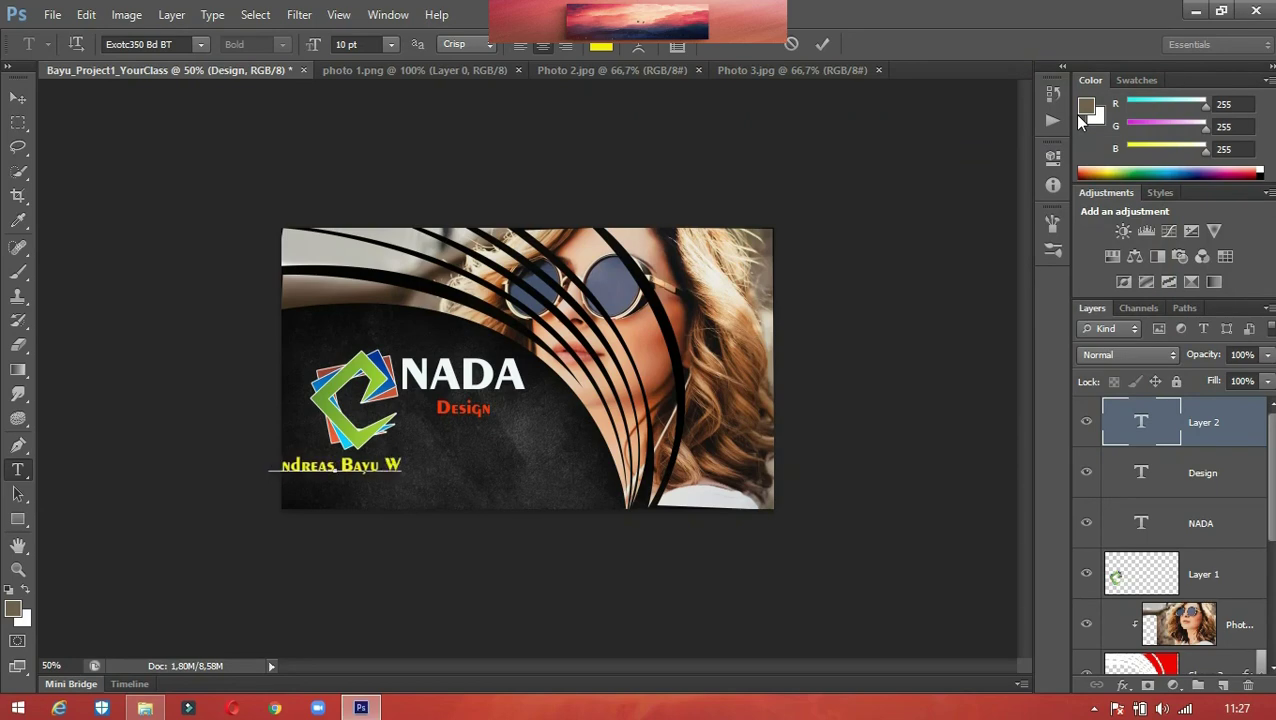
type("idiantoro")
left_click(822, 44)
key("v")
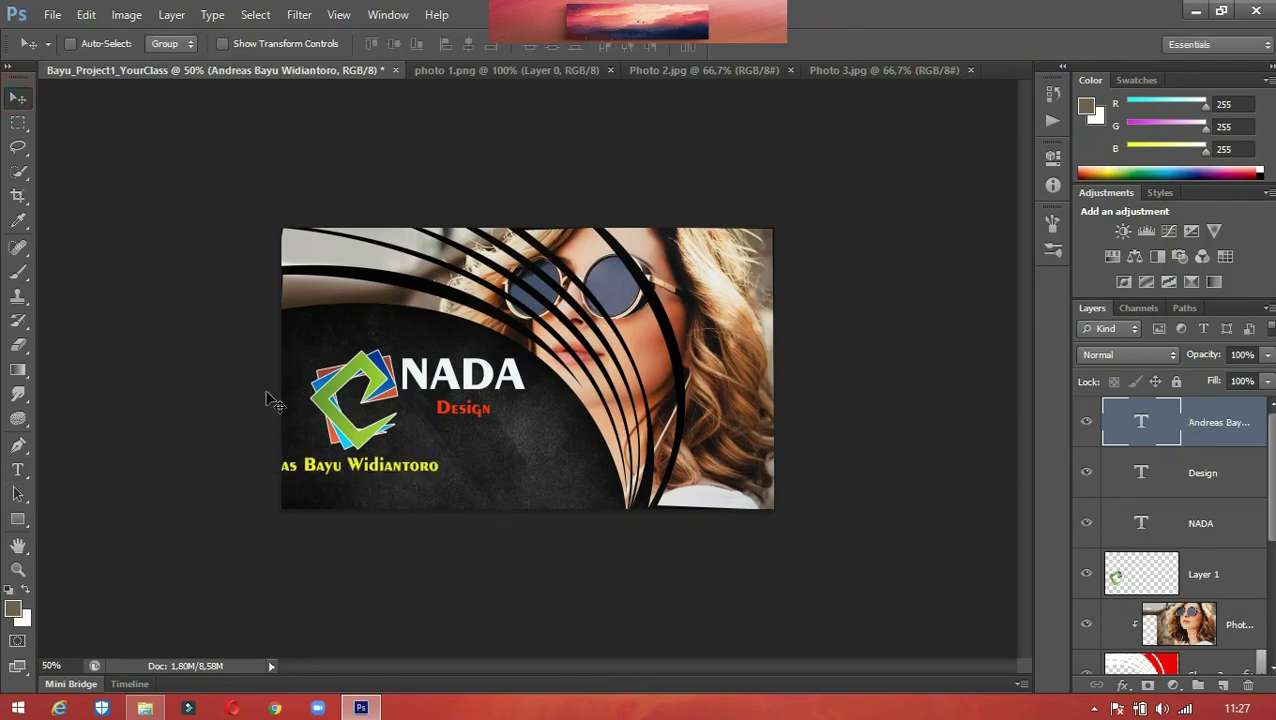
left_click(316, 476)
left_click_drag(328, 470, 396, 486)
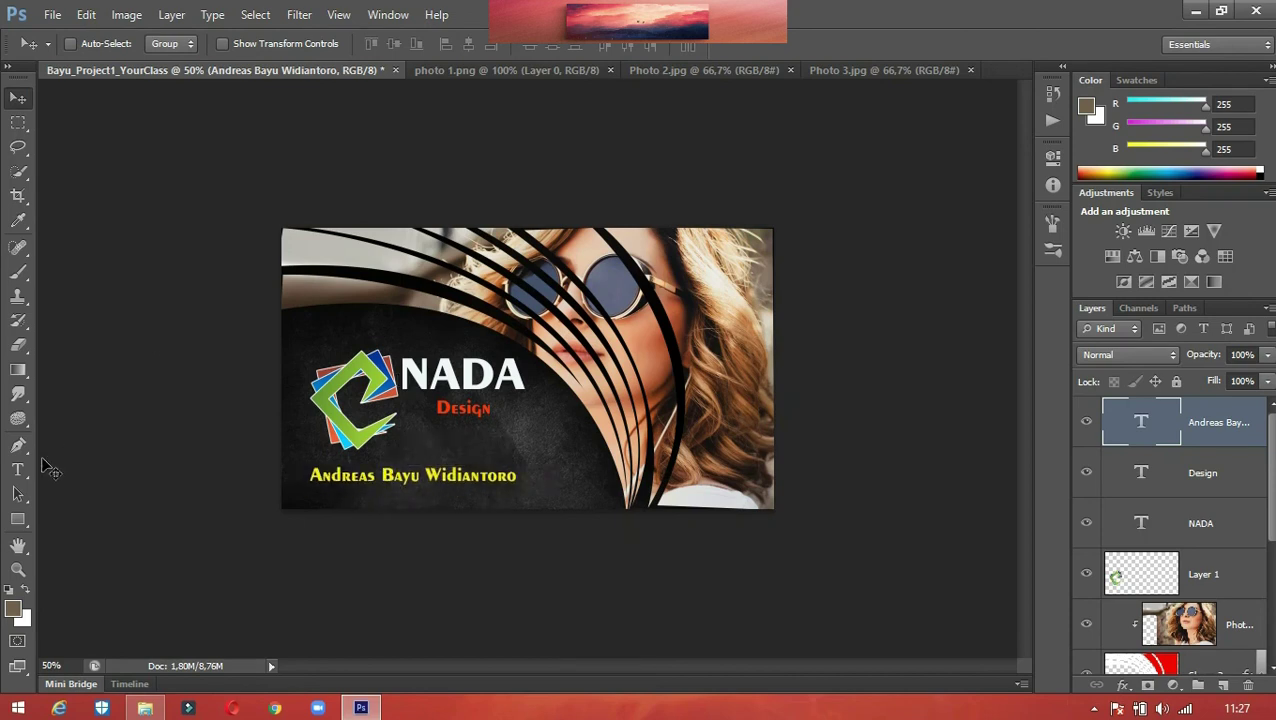
Add a 6 pt red-orange 'Graphic Designer' line just beneath the name.
left_click(18, 470)
left_click(312, 486)
left_click(391, 44)
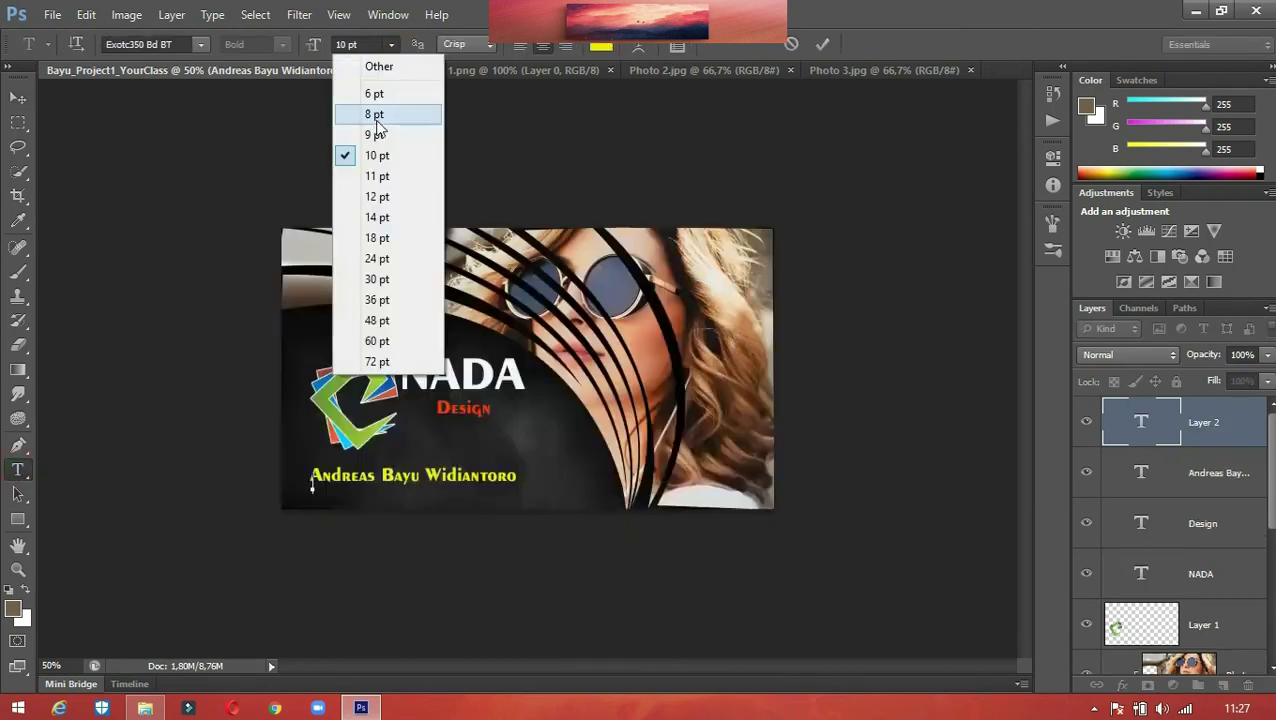
left_click(368, 88)
left_click(606, 47)
left_click(912, 356)
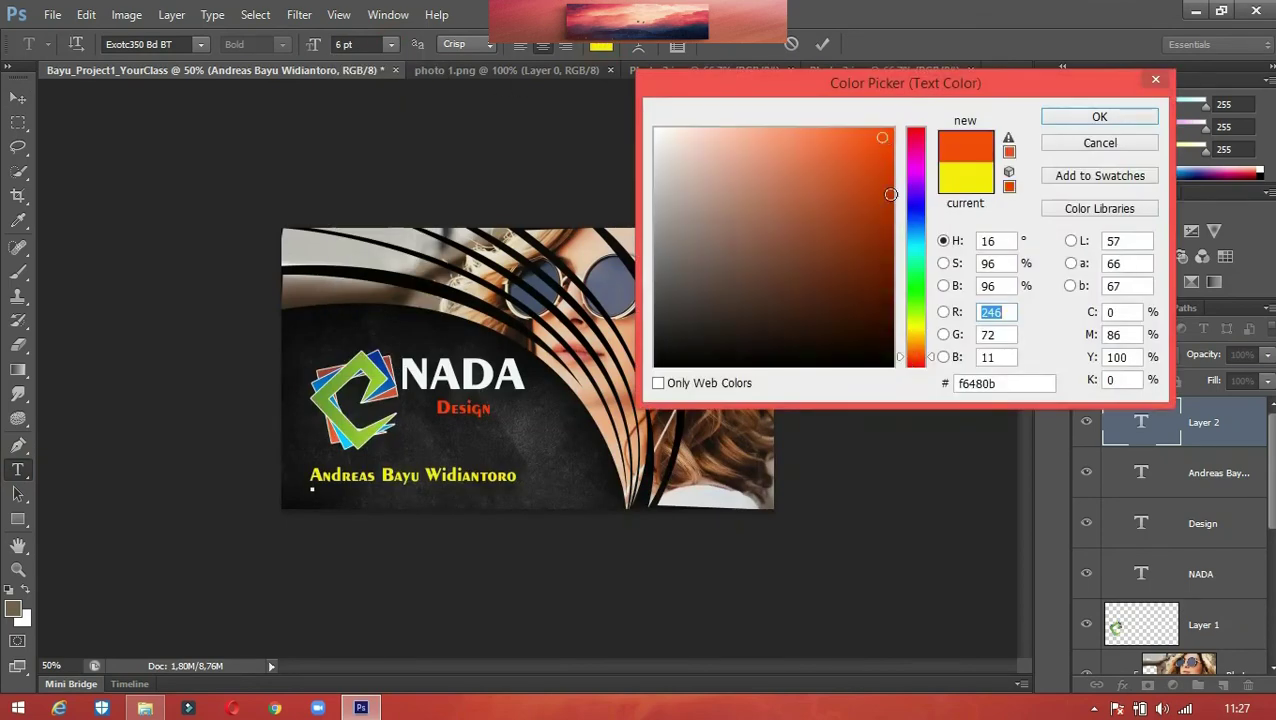
left_click(1060, 116)
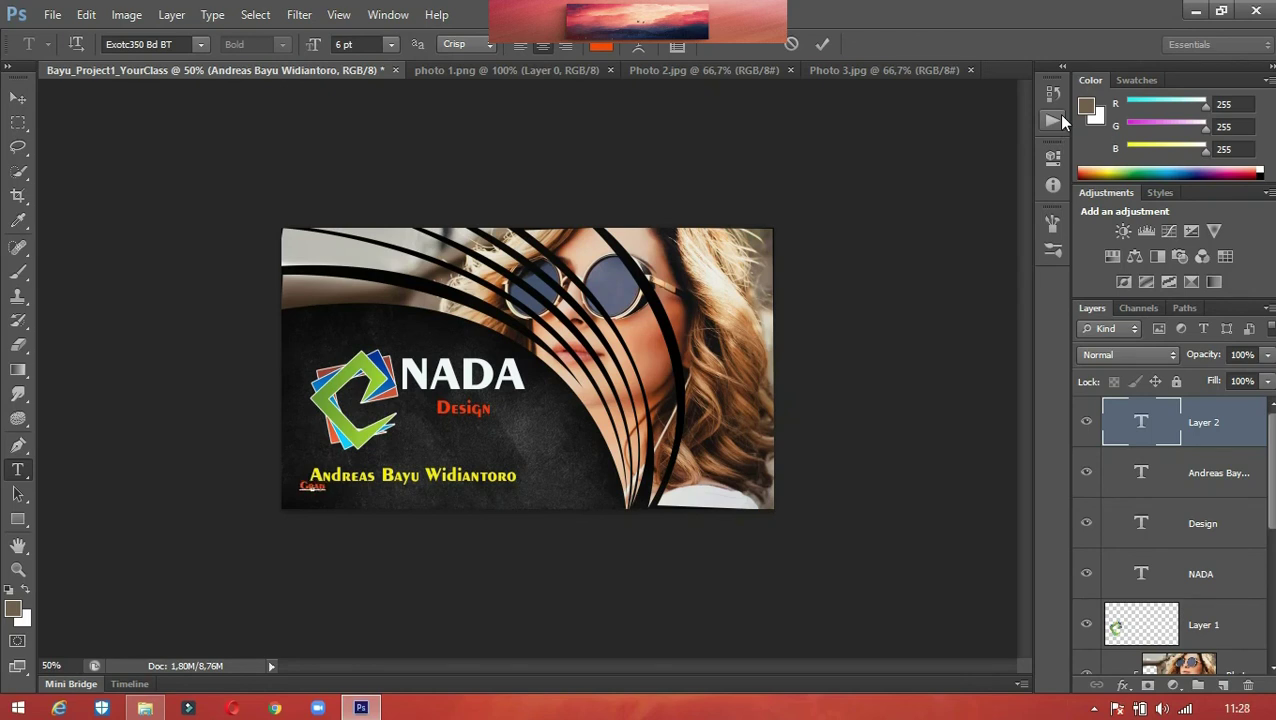
type("Designer")
left_click(20, 98)
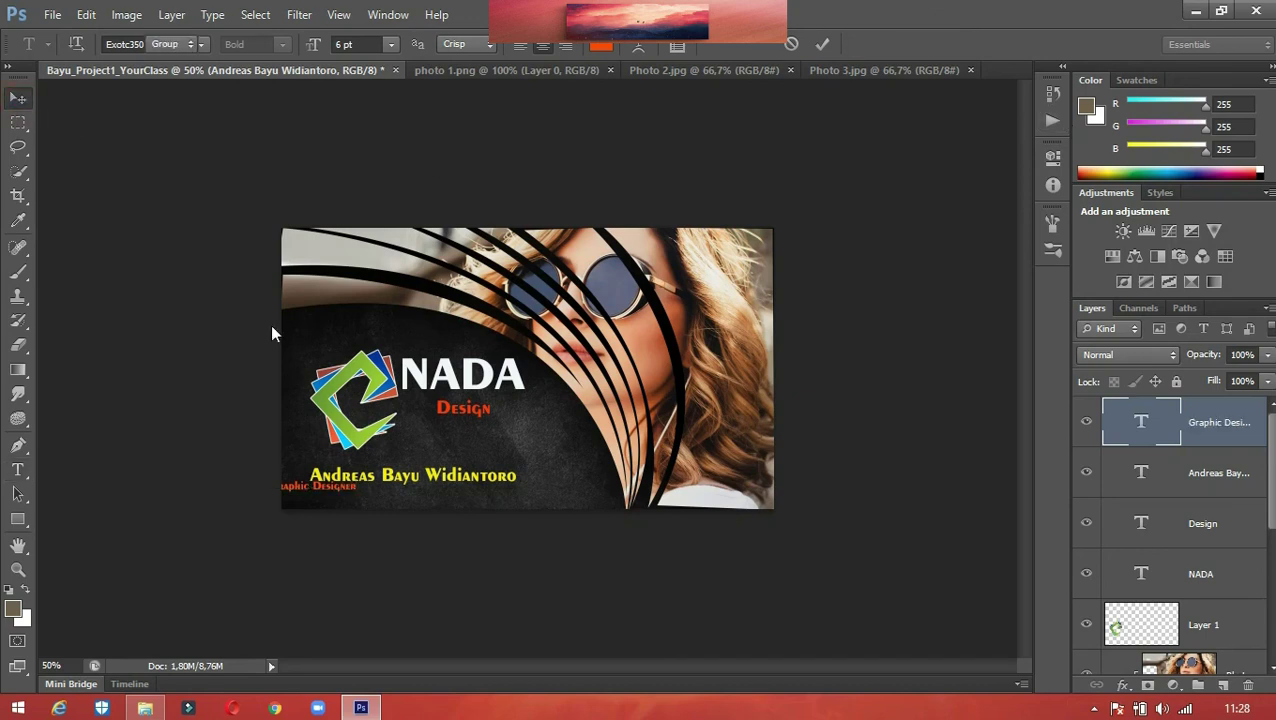
left_click_drag(313, 496, 354, 500)
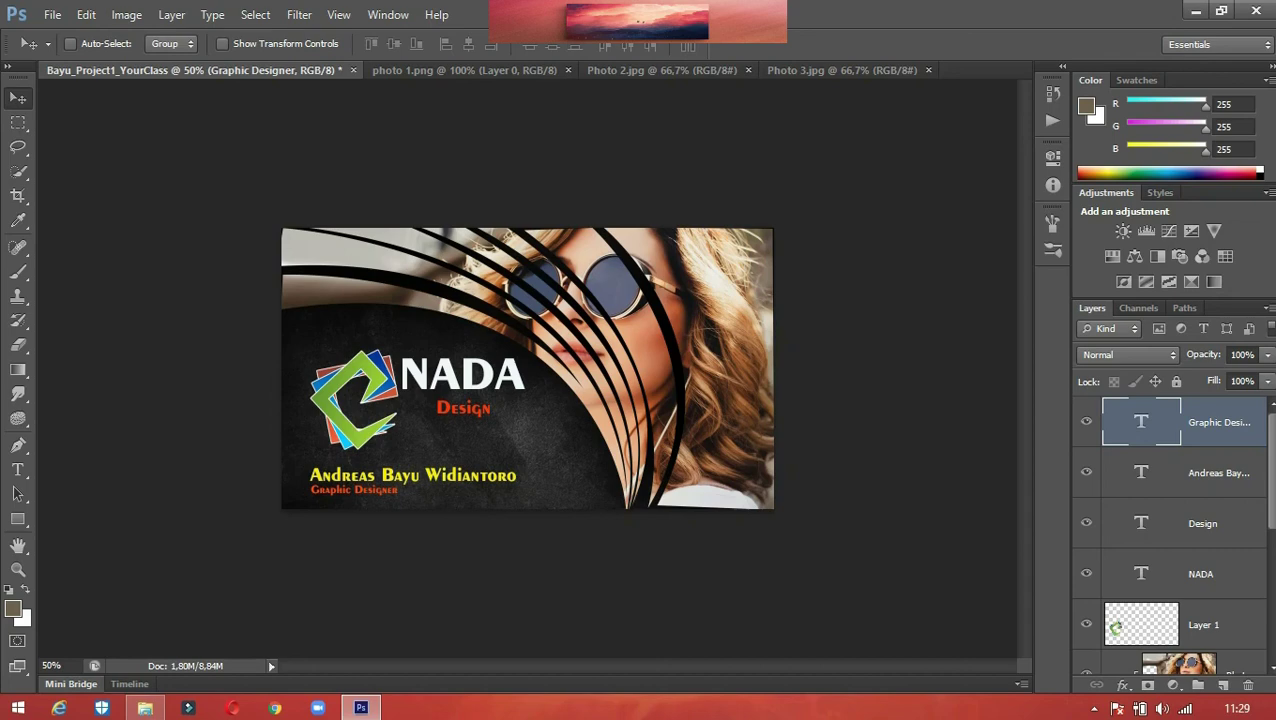
Save the card in Photoshop PSD format to the E:\...\Photoshop\titip folder.
left_click(52, 14)
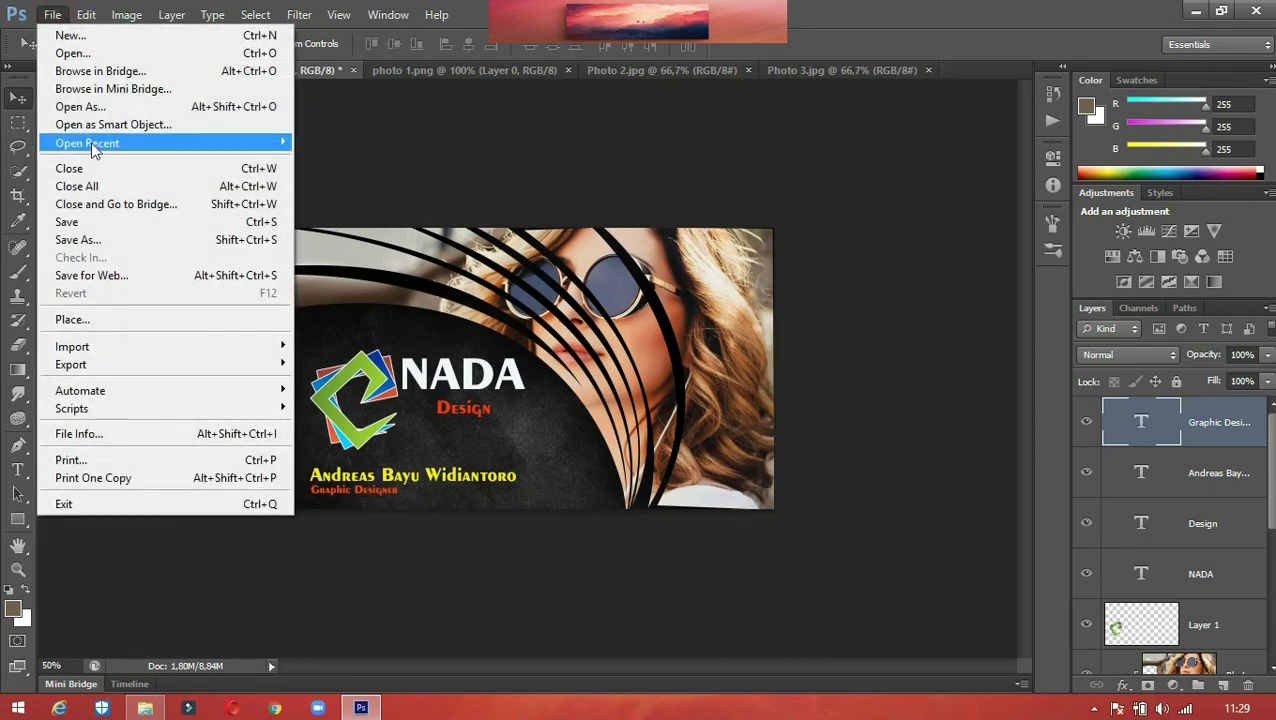
left_click(88, 222)
left_click(160, 262)
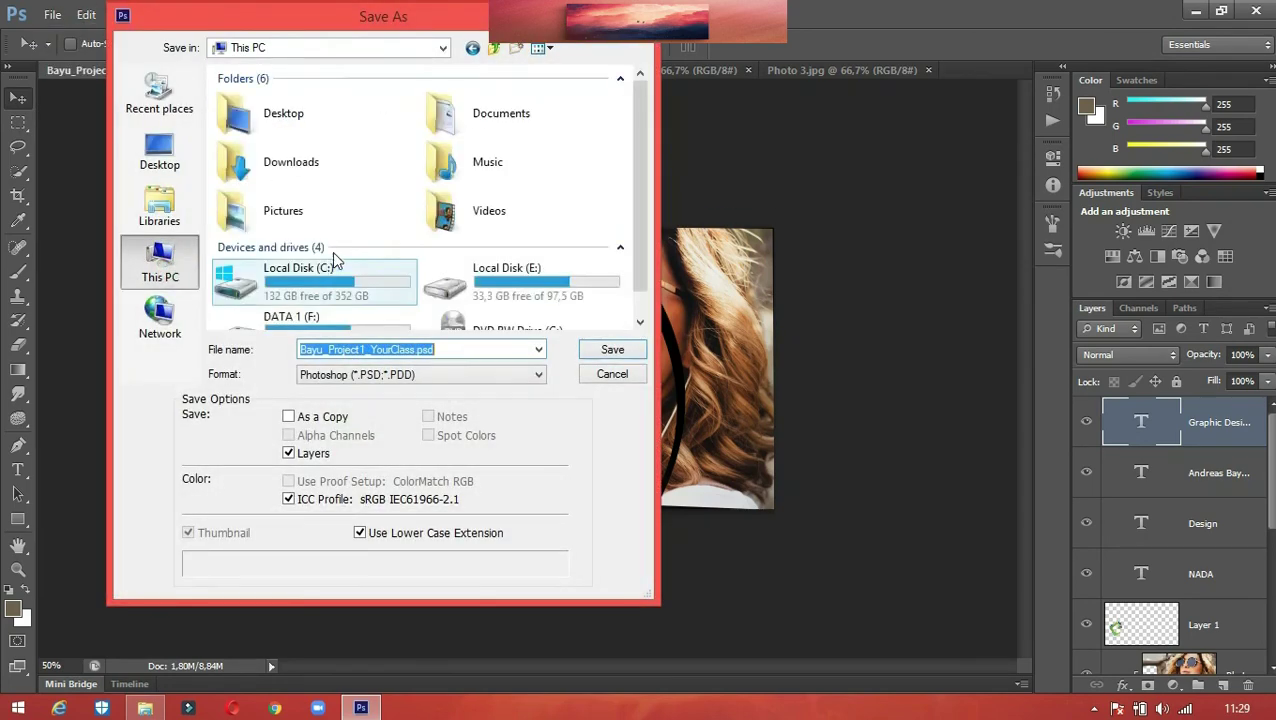
double_click(465, 278)
double_click(355, 113)
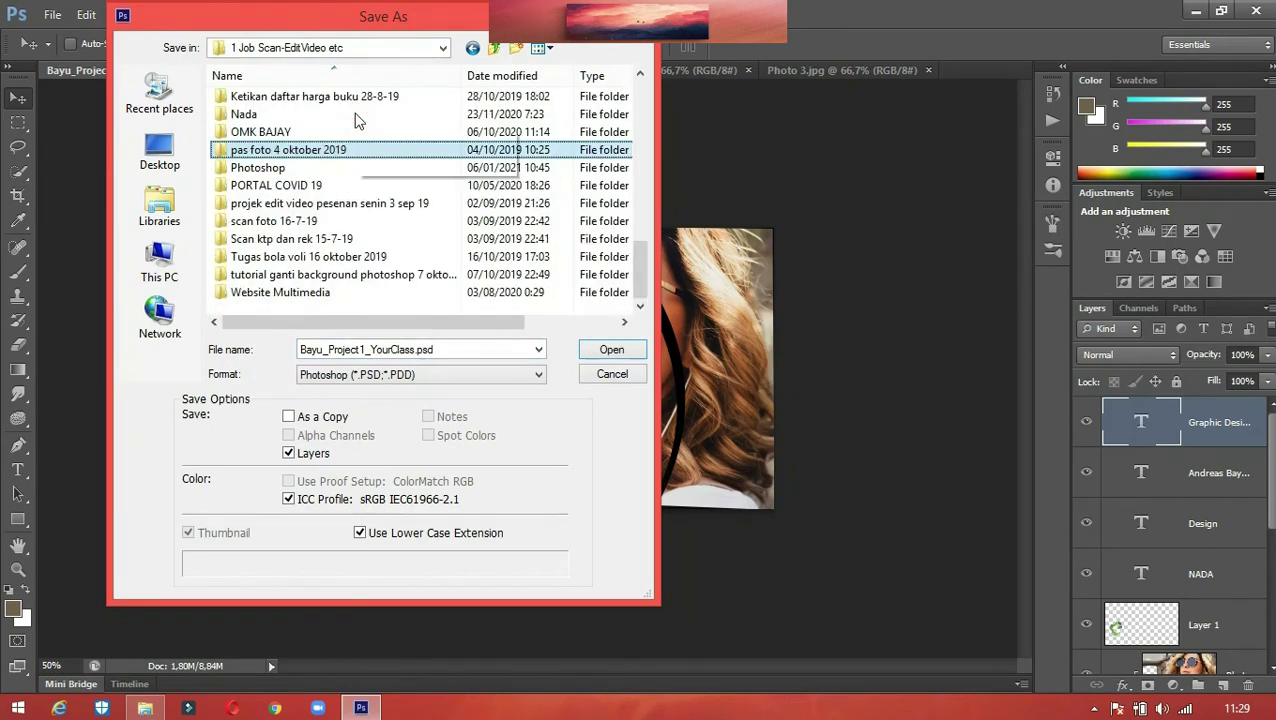
double_click(322, 177)
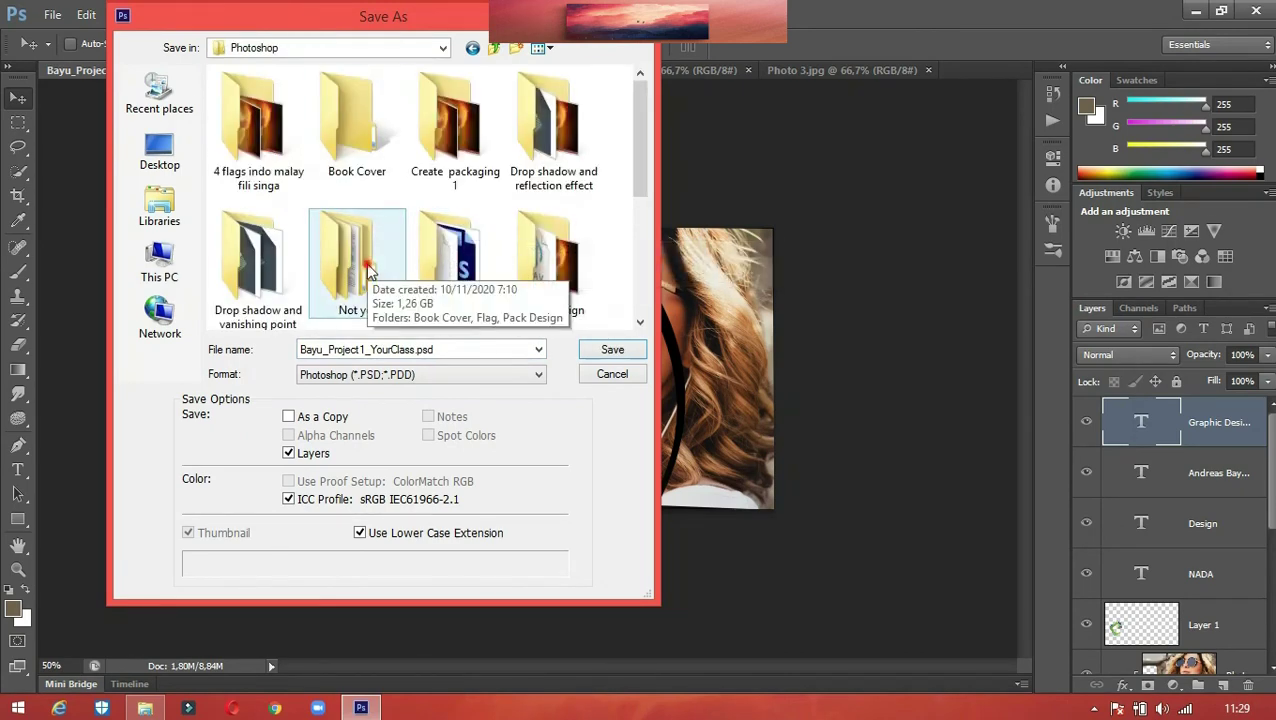
scroll(458, 262, "down", 5)
double_click(460, 272)
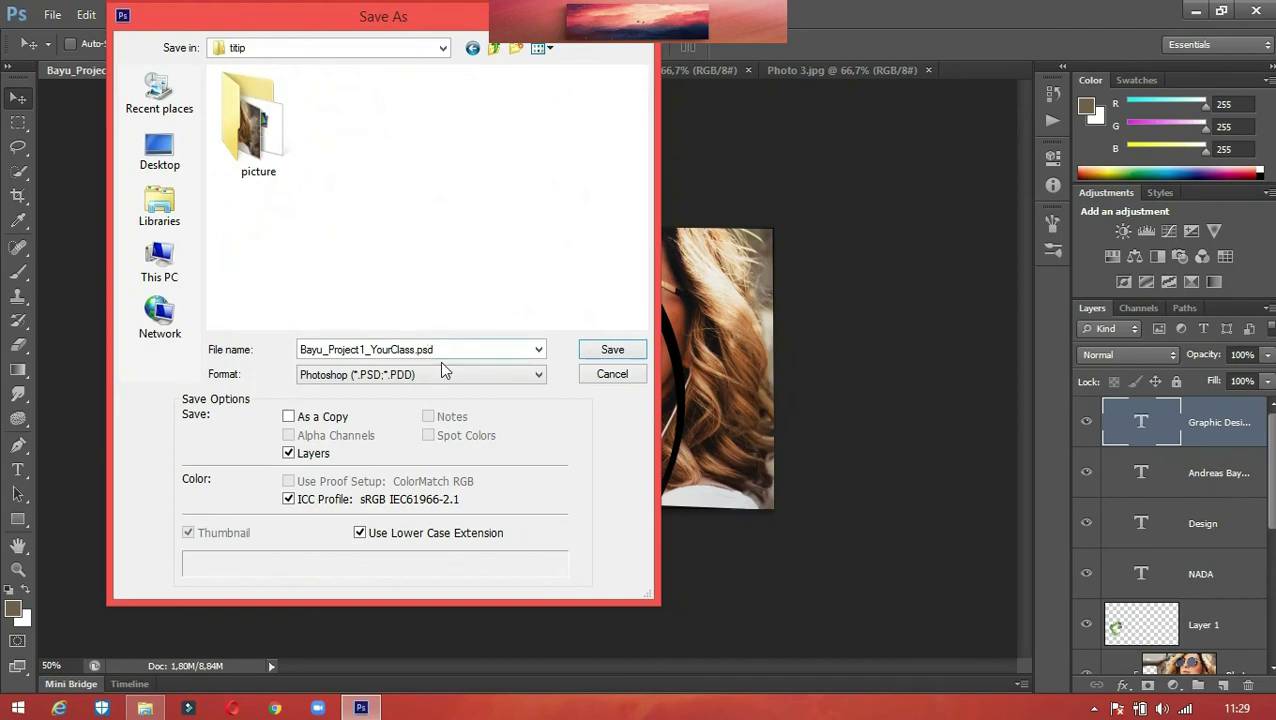
left_click(428, 383)
left_click(428, 378)
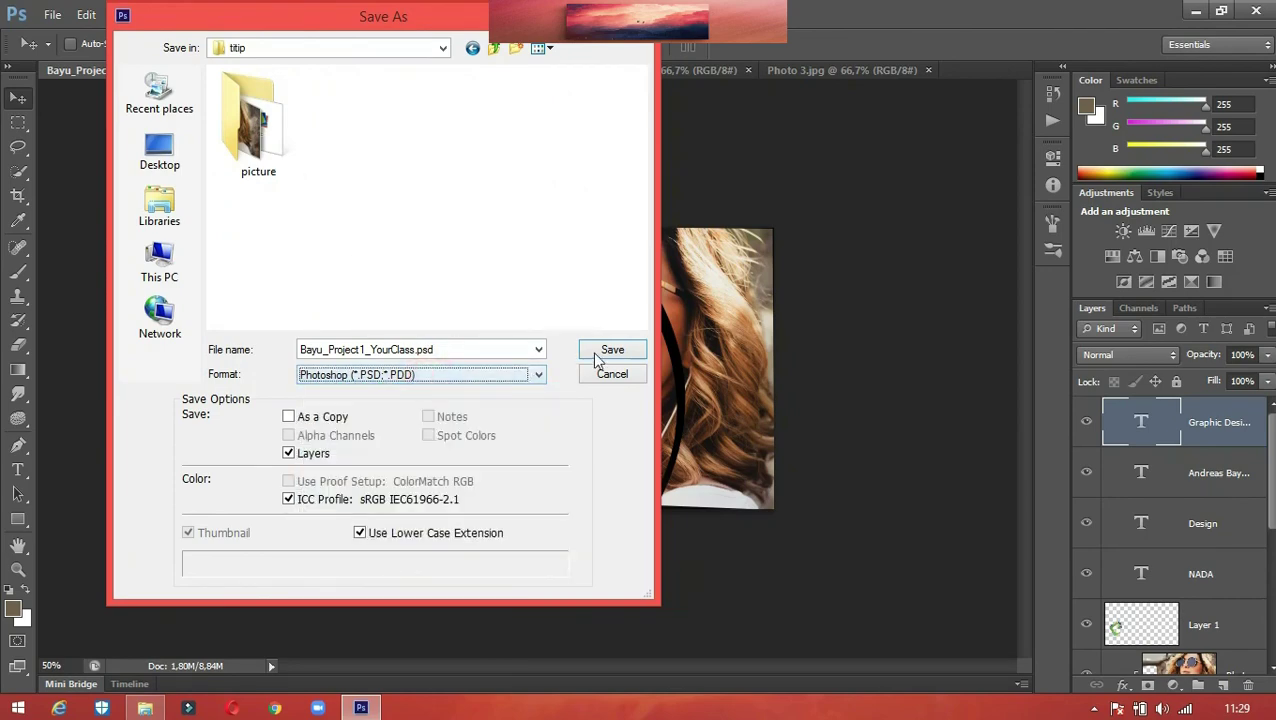
left_click(592, 352)
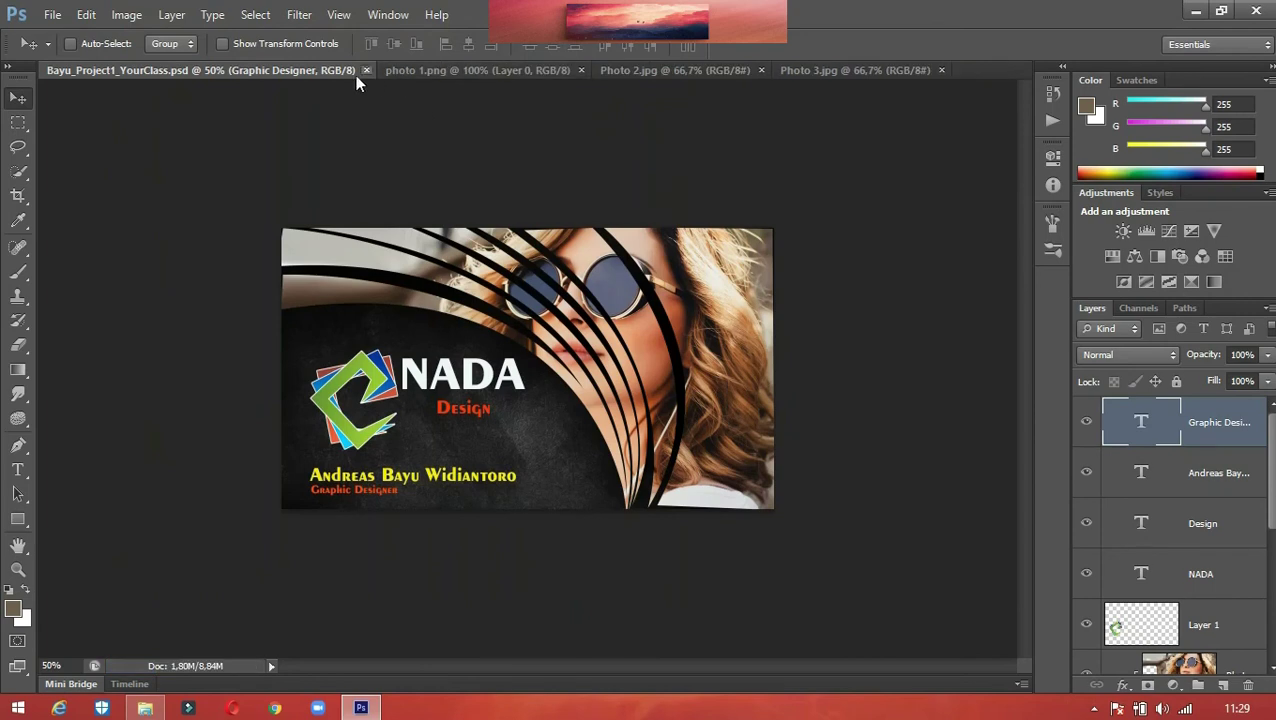